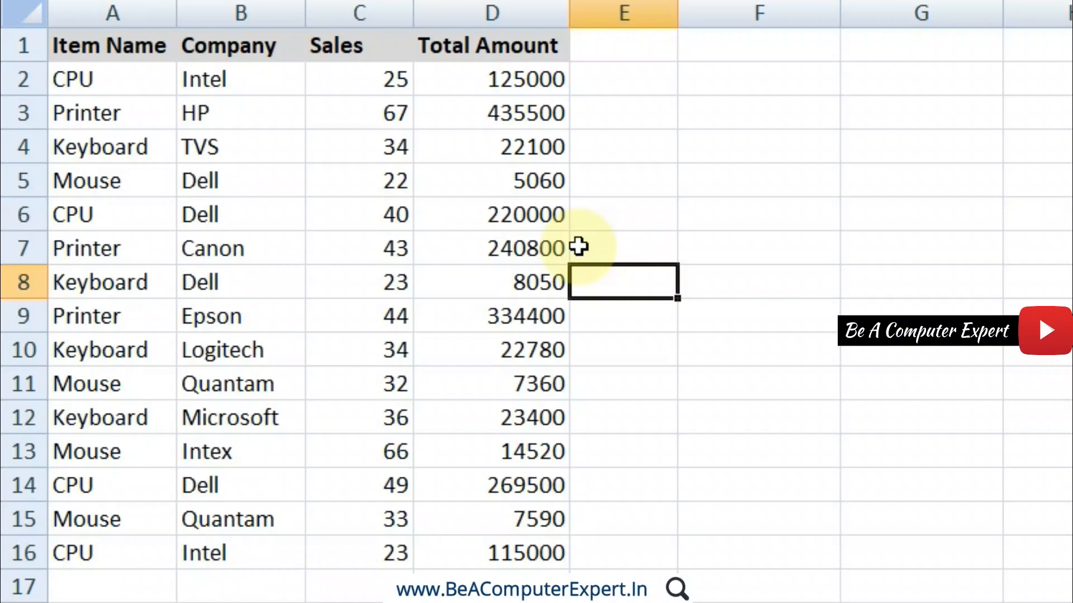
Examine the company and item name entries and the four column headings of the sales table
{"action": "left_click", "coordinate": [210, 76]}
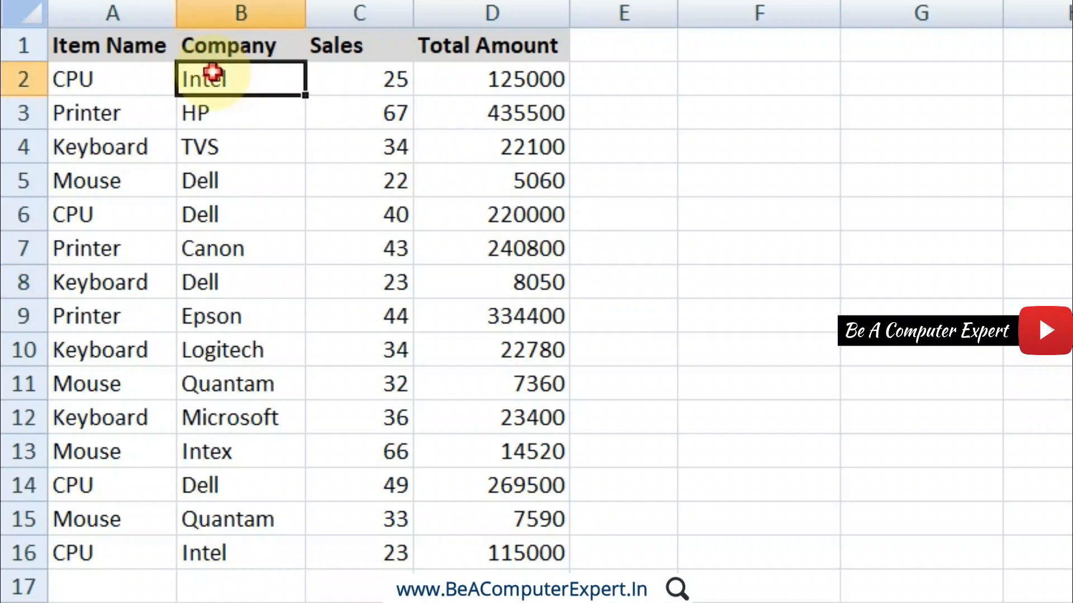
{"action": "left_click", "coordinate": [213, 122]}
{"action": "left_click", "coordinate": [213, 146]}
{"action": "left_click", "coordinate": [212, 170]}
{"action": "left_click", "coordinate": [215, 212]}
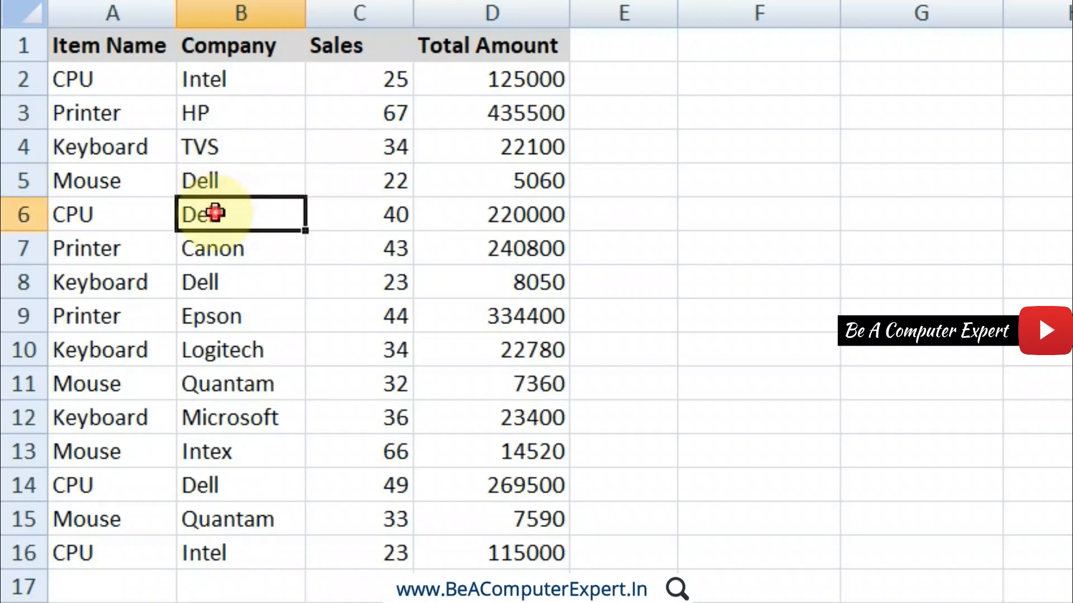
{"action": "left_click", "coordinate": [218, 282]}
{"action": "left_click", "coordinate": [219, 318]}
{"action": "left_click", "coordinate": [221, 385]}
{"action": "left_click", "coordinate": [223, 461]}
{"action": "left_click", "coordinate": [87, 107]}
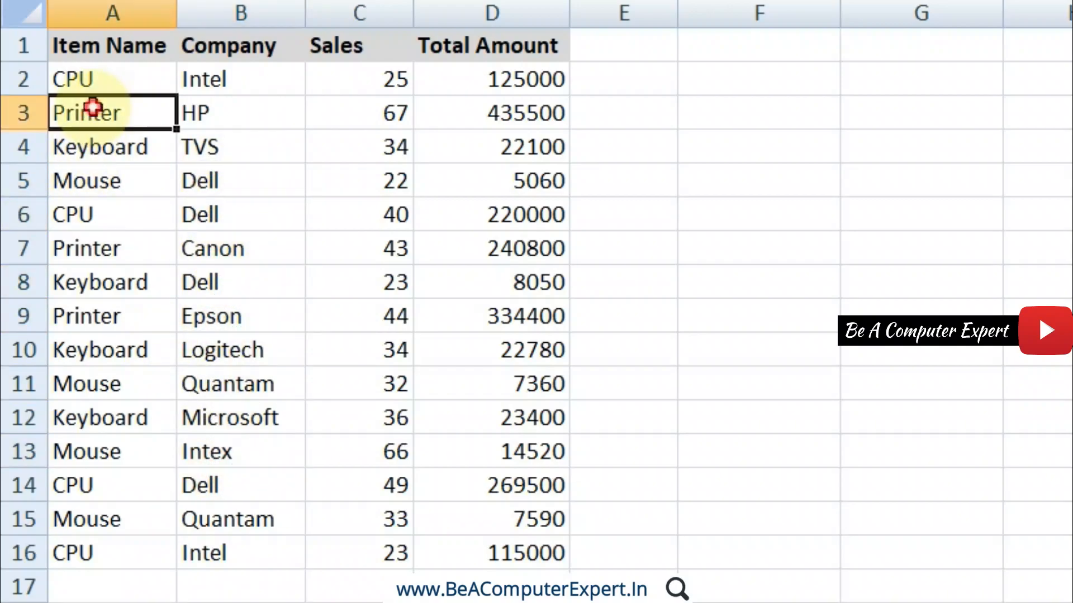
{"action": "left_click", "coordinate": [94, 173]}
{"action": "left_click", "coordinate": [90, 250]}
{"action": "left_click", "coordinate": [109, 359]}
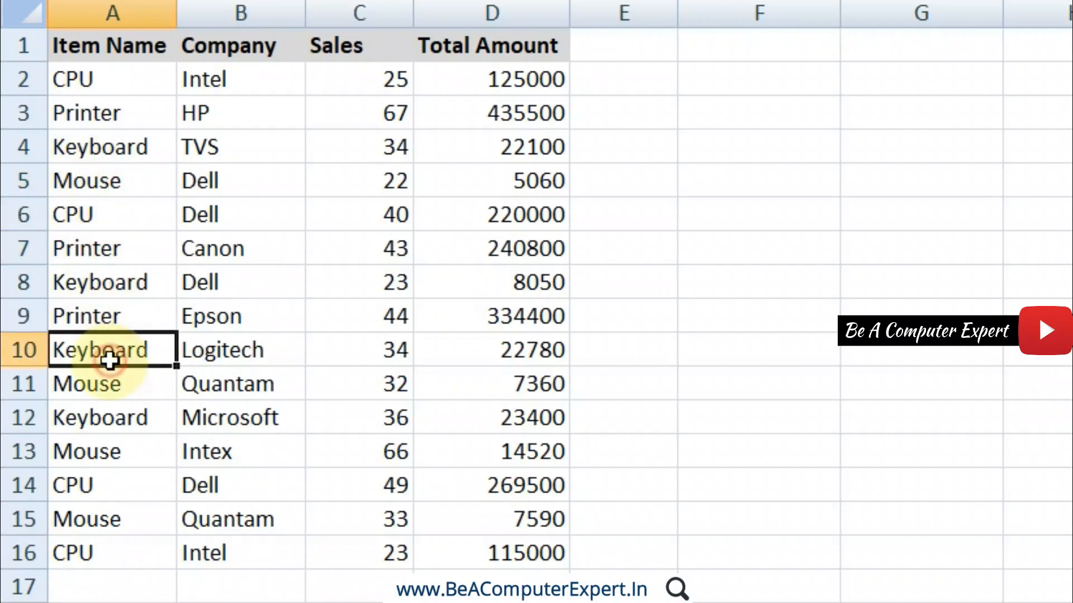
{"action": "left_click", "coordinate": [215, 257]}
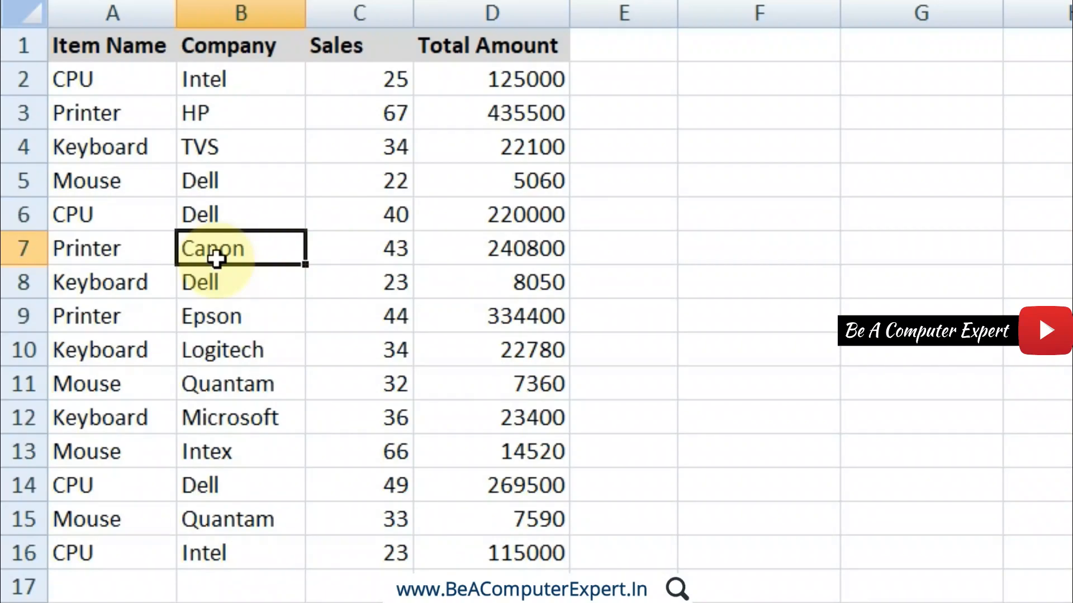
{"action": "left_click", "coordinate": [115, 41]}
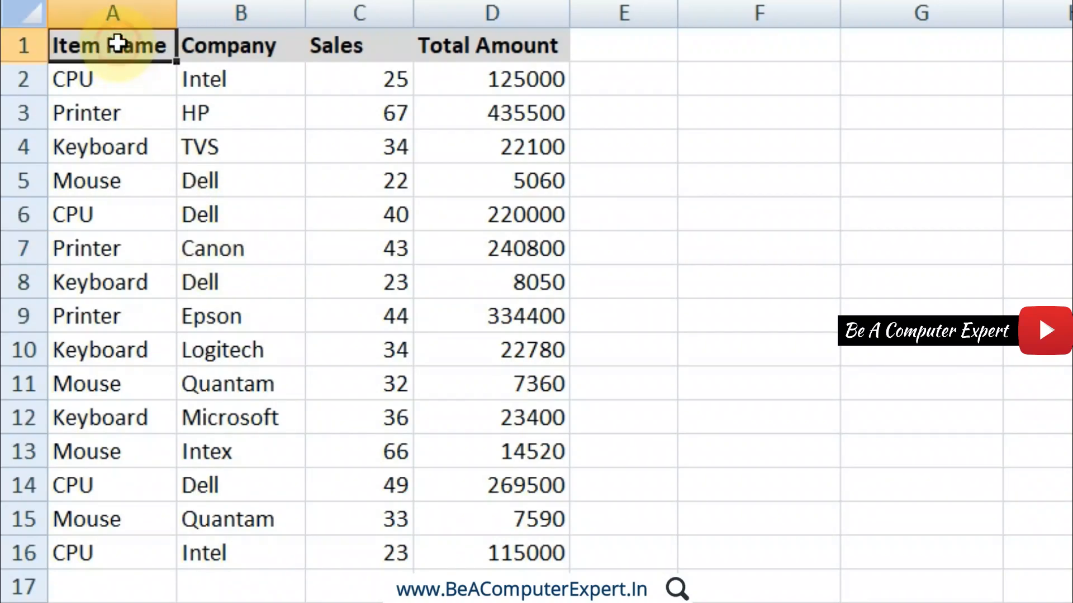
{"action": "left_click", "coordinate": [253, 44]}
{"action": "left_click", "coordinate": [342, 41]}
{"action": "left_click", "coordinate": [451, 44]}
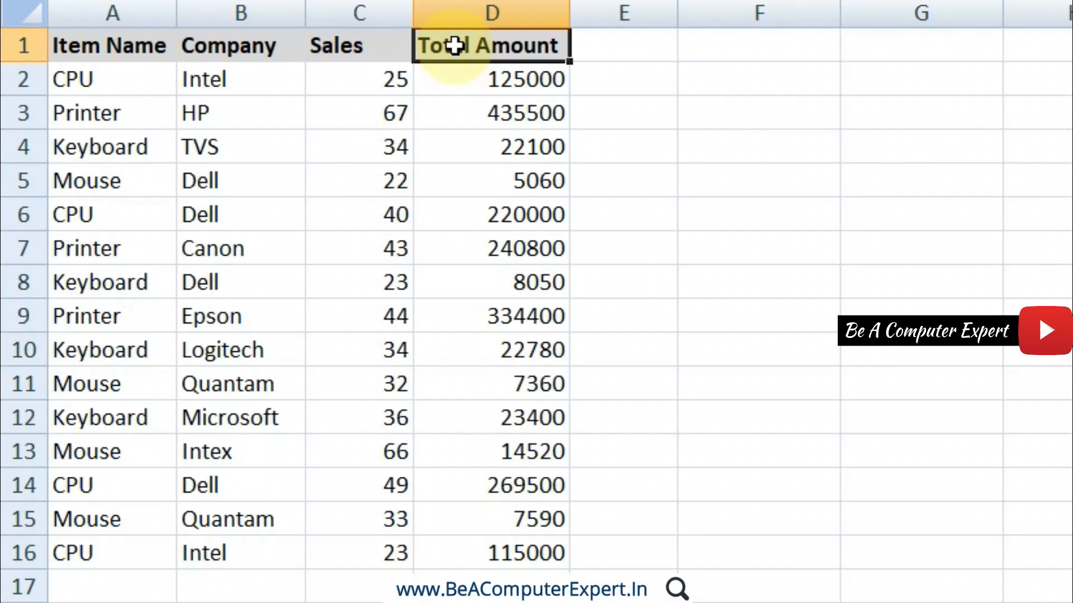
{"action": "left_click", "coordinate": [325, 117]}
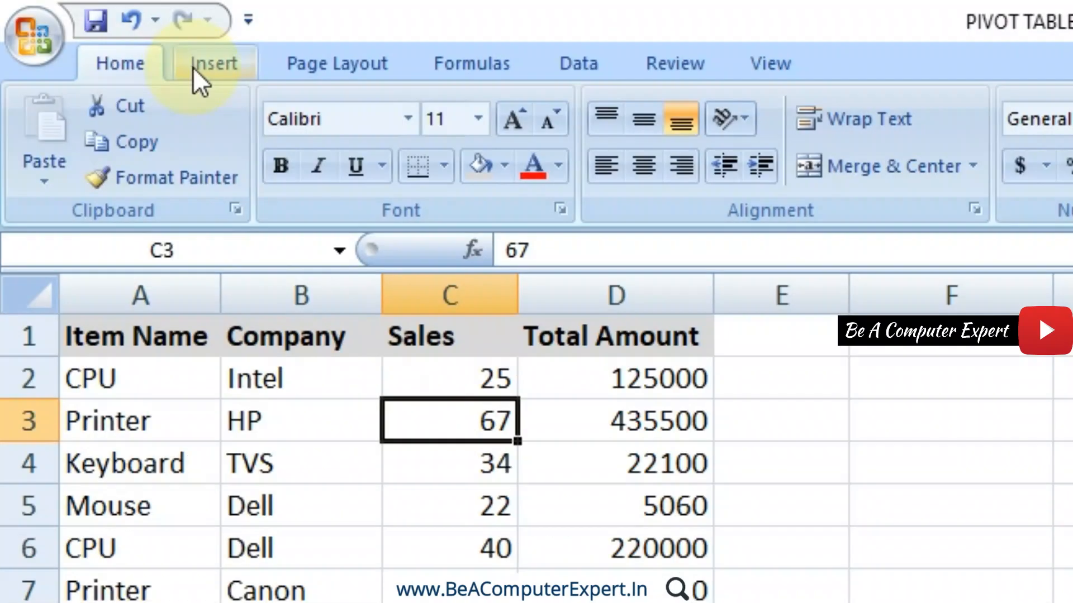
{"action": "left_click", "coordinate": [193, 67]}
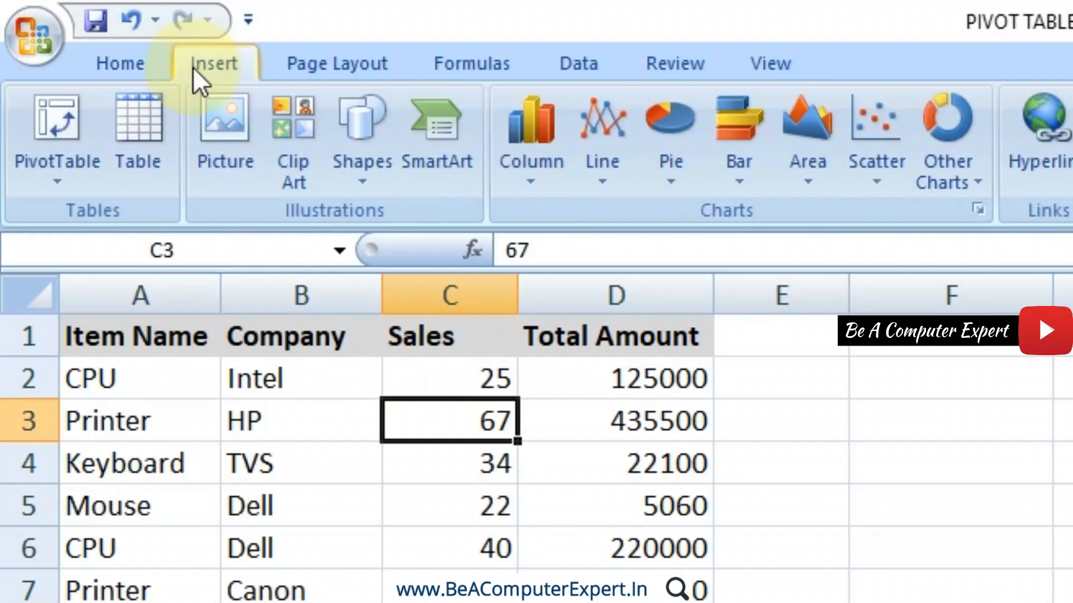
{"action": "left_click", "coordinate": [58, 181]}
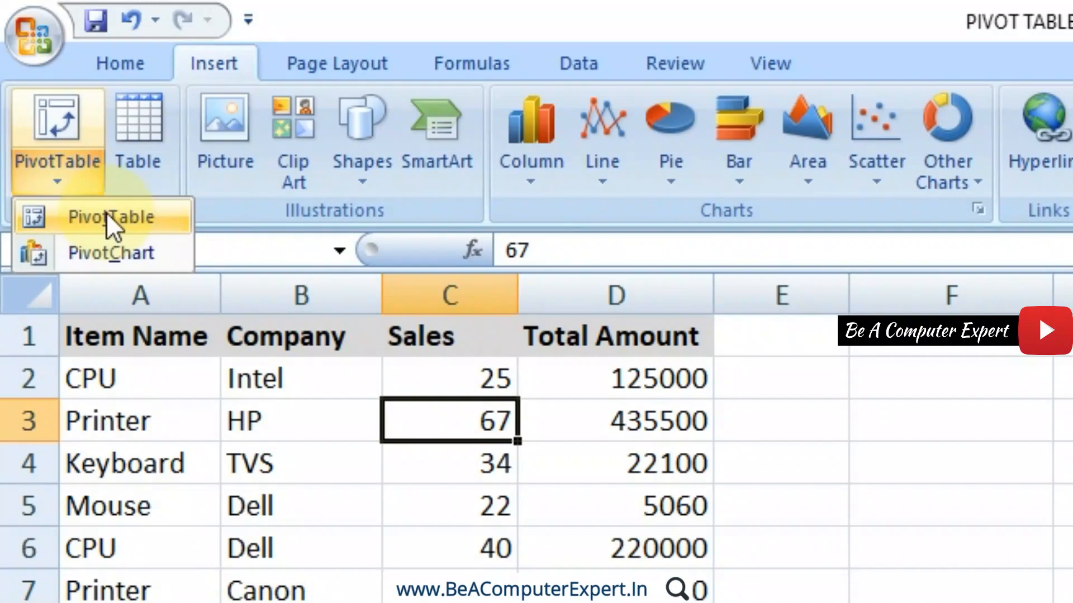
{"action": "left_click", "coordinate": [420, 386]}
Select the whole sales data range A1:D16 including the heading row
{"action": "left_click", "coordinate": [141, 330]}
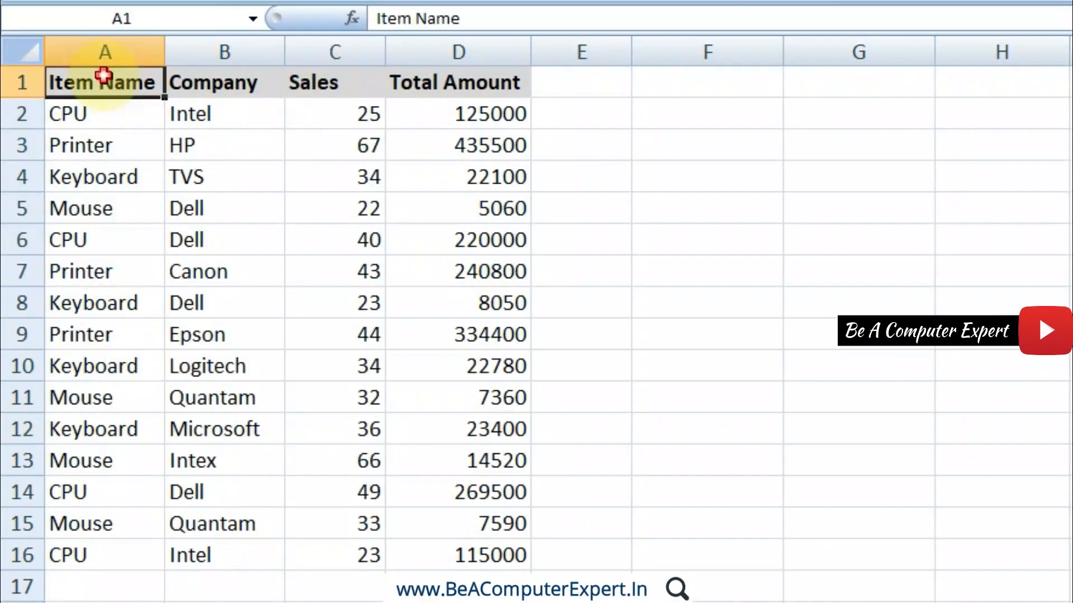
{"action": "left_click_drag", "start_coordinate": [103, 76], "coordinate": [491, 546]}
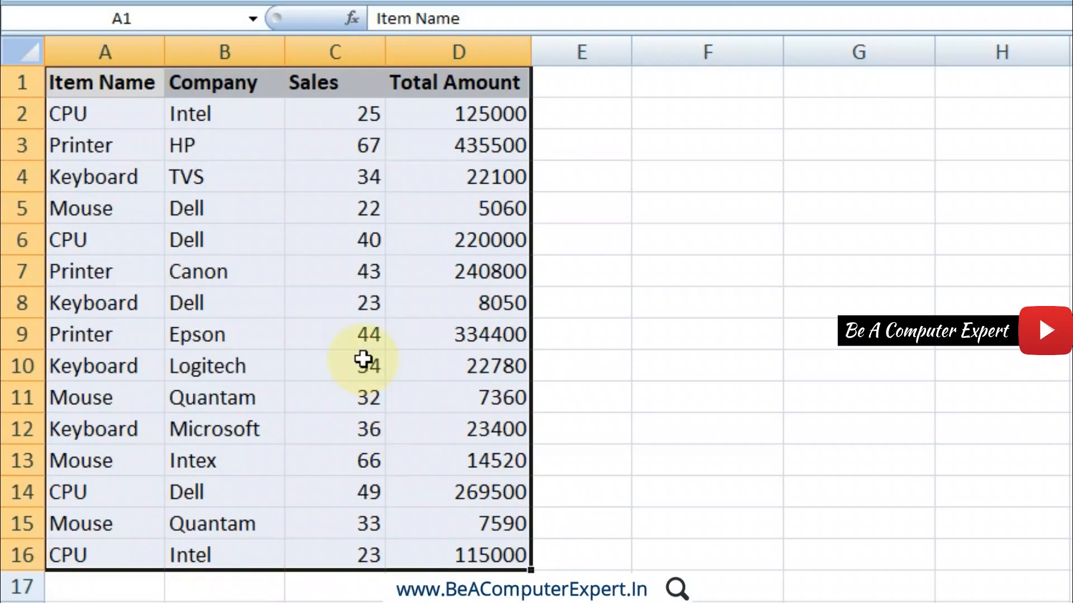
{"action": "left_click_drag", "start_coordinate": [162, 87], "coordinate": [486, 566]}
{"action": "left_click", "coordinate": [359, 307]}
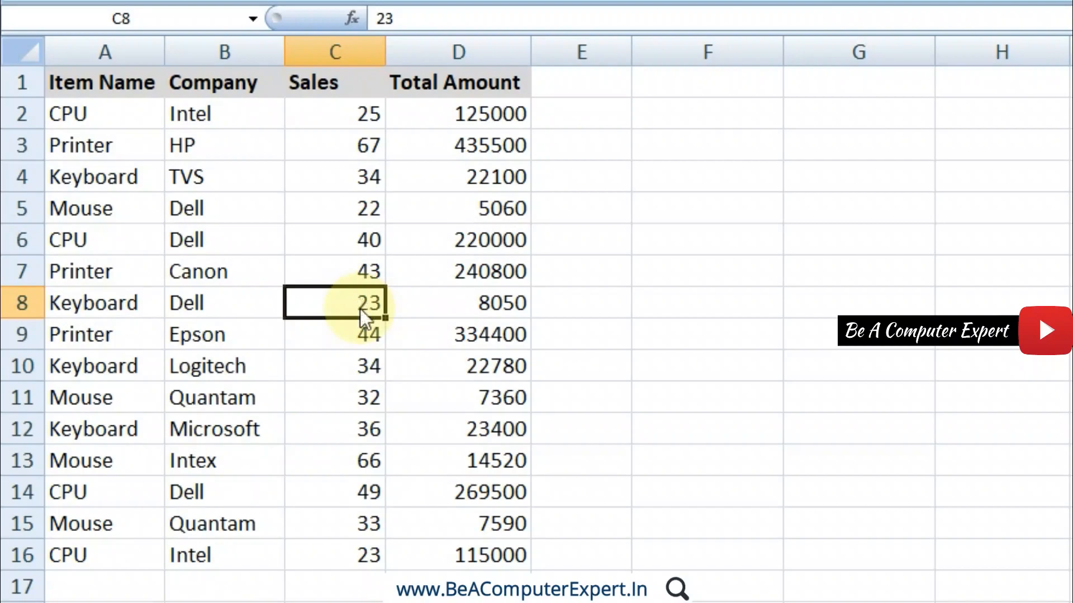
{"action": "key", "text": "ctrl+a"}
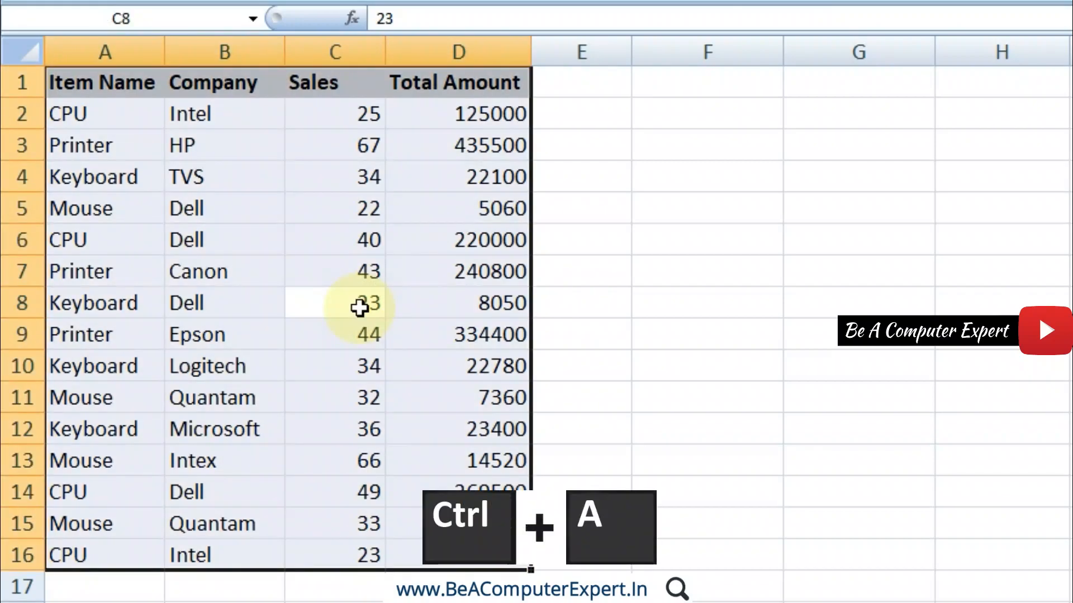
{"action": "left_click", "coordinate": [257, 240]}
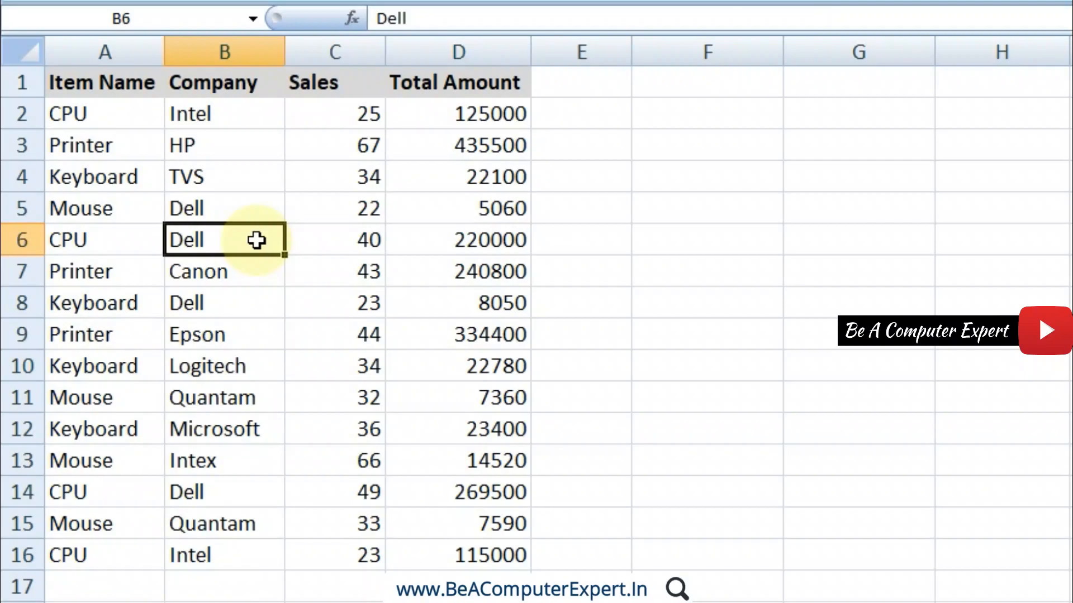
Clear the item name in A5 and the rest of the record in A5:D5, and undo both deletions
{"action": "left_click", "coordinate": [104, 208]}
{"action": "key", "text": "Delete"}
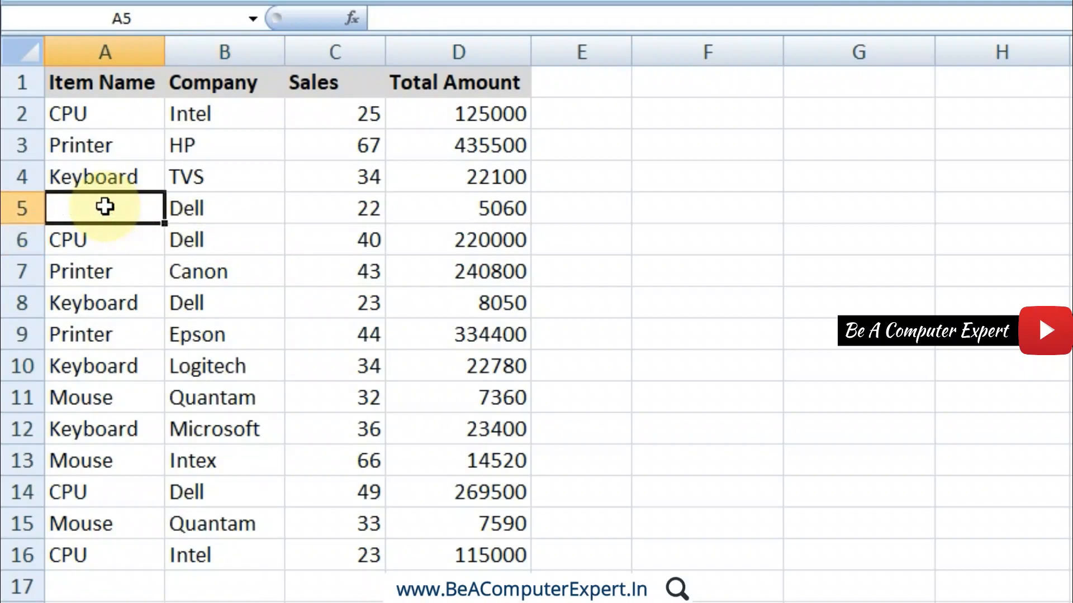
{"action": "left_click", "coordinate": [223, 251]}
{"action": "left_click_drag", "start_coordinate": [125, 206], "coordinate": [469, 217]}
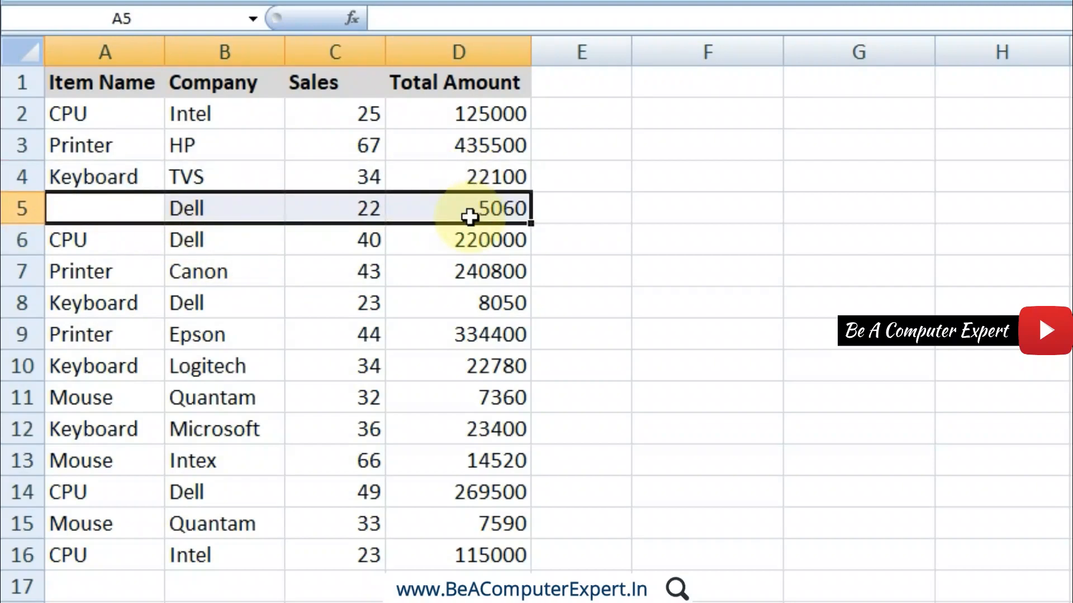
{"action": "key", "text": "Delete"}
{"action": "left_click", "coordinate": [353, 287]}
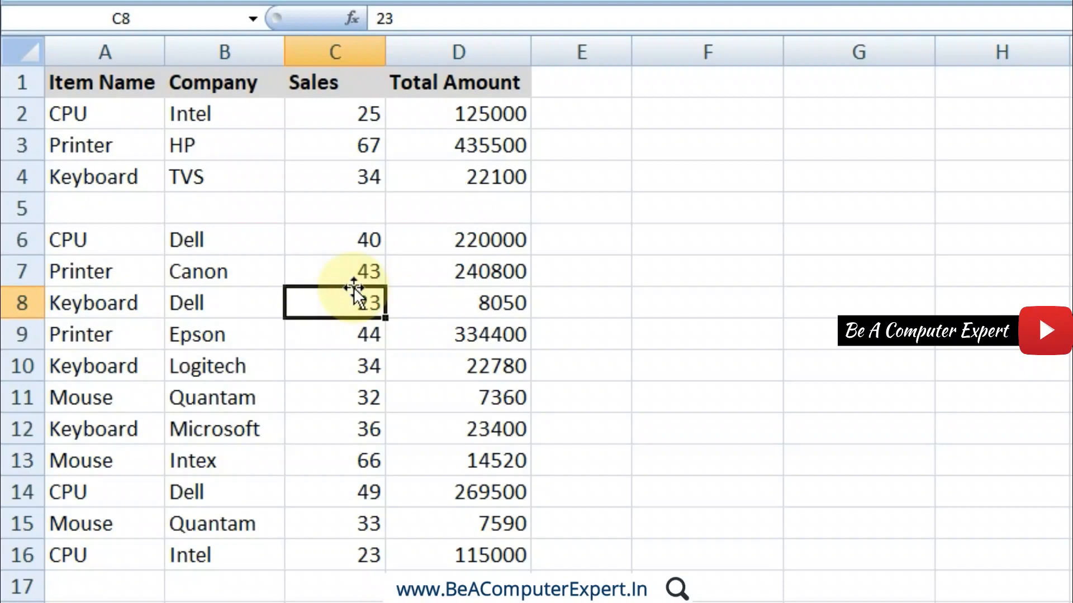
{"action": "key", "text": "ctrl+z"}
{"action": "key", "text": "ctrl+z"}
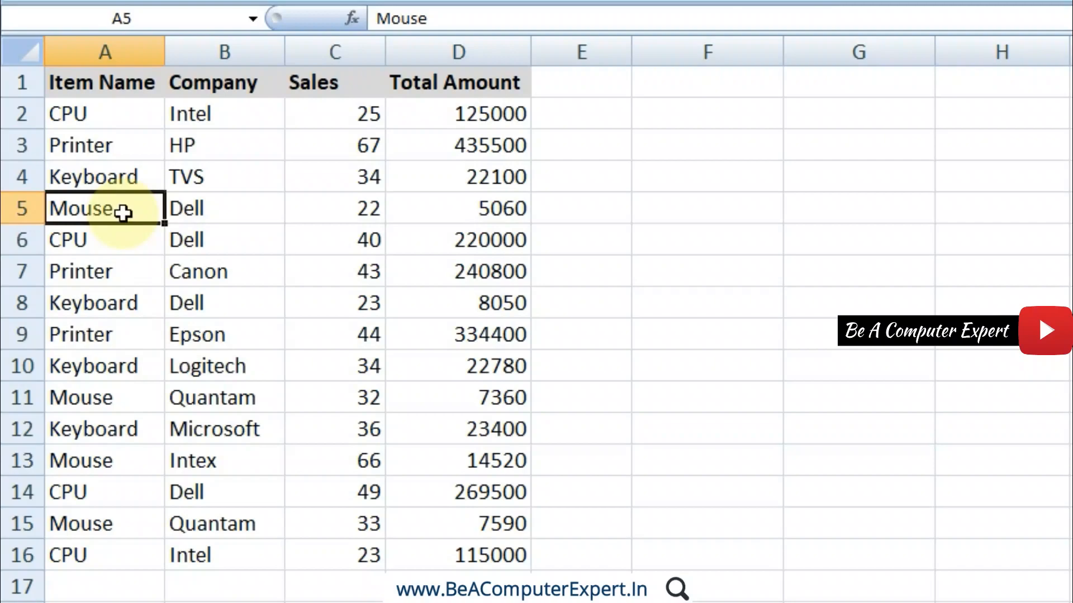
Enter 0 as the item name in cell A5 and undo the entry
{"action": "type", "text": "0"}
{"action": "key", "text": "Return"}
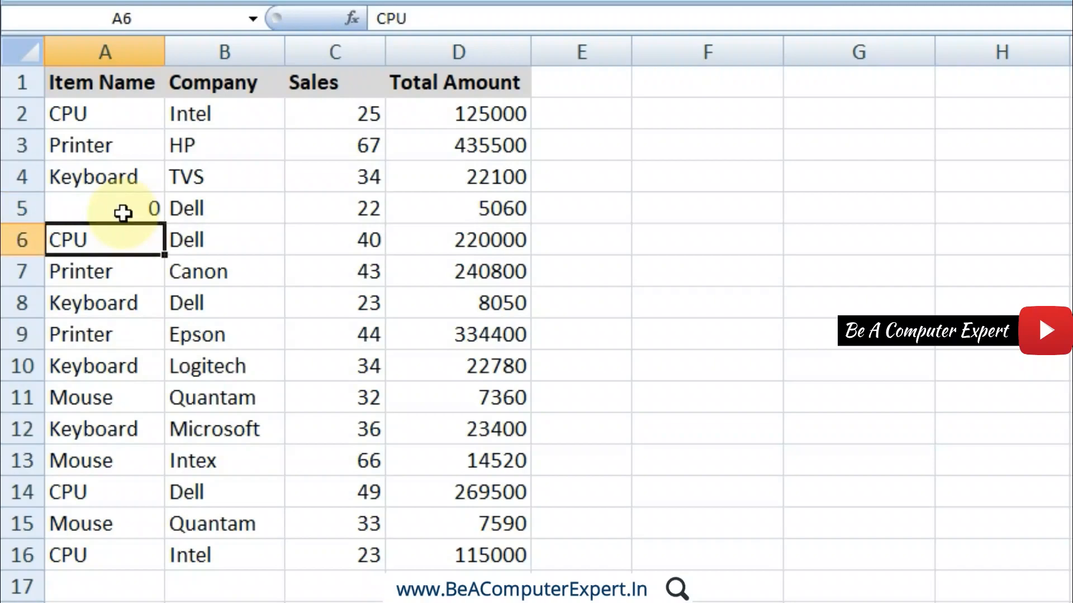
{"action": "left_click", "coordinate": [108, 207]}
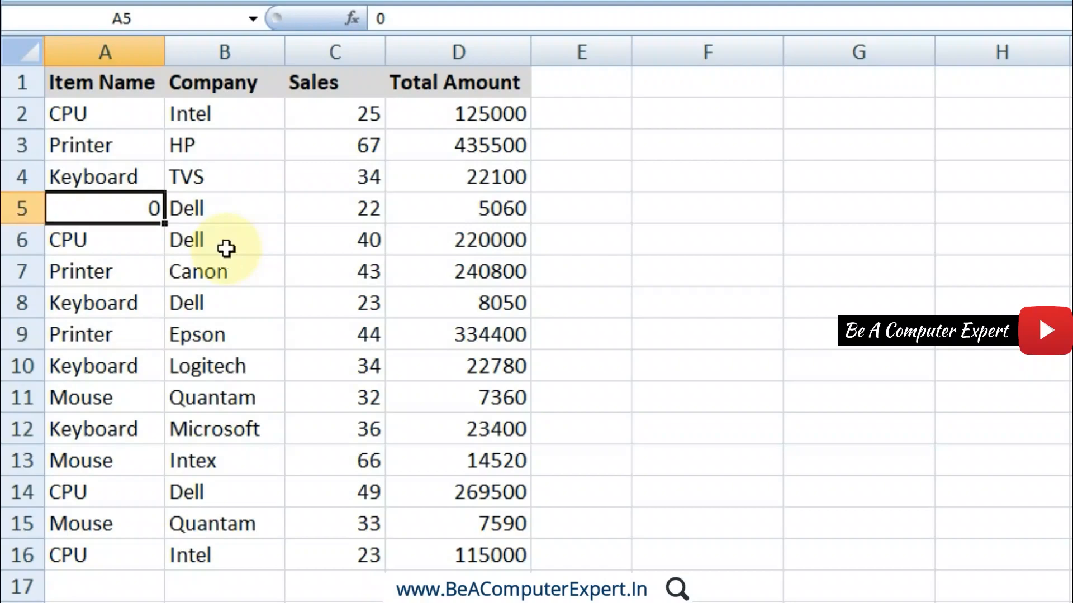
{"action": "key", "text": "ctrl+z"}
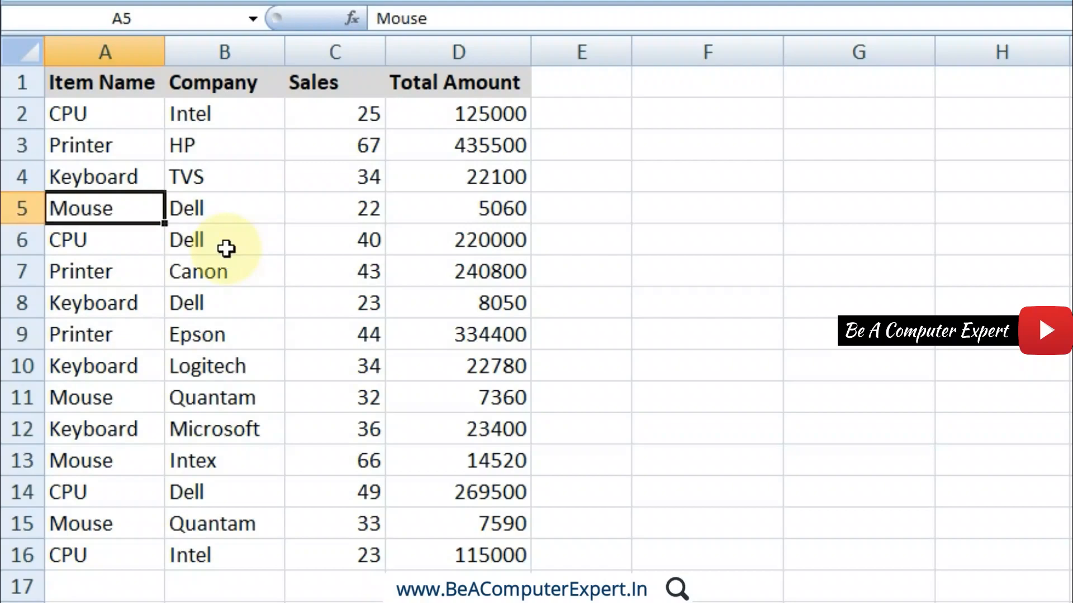
Select the whole sales table A1:D16 and open the Create PivotTable dialog for it, moved clear of the lower rows
{"action": "left_click", "coordinate": [229, 246]}
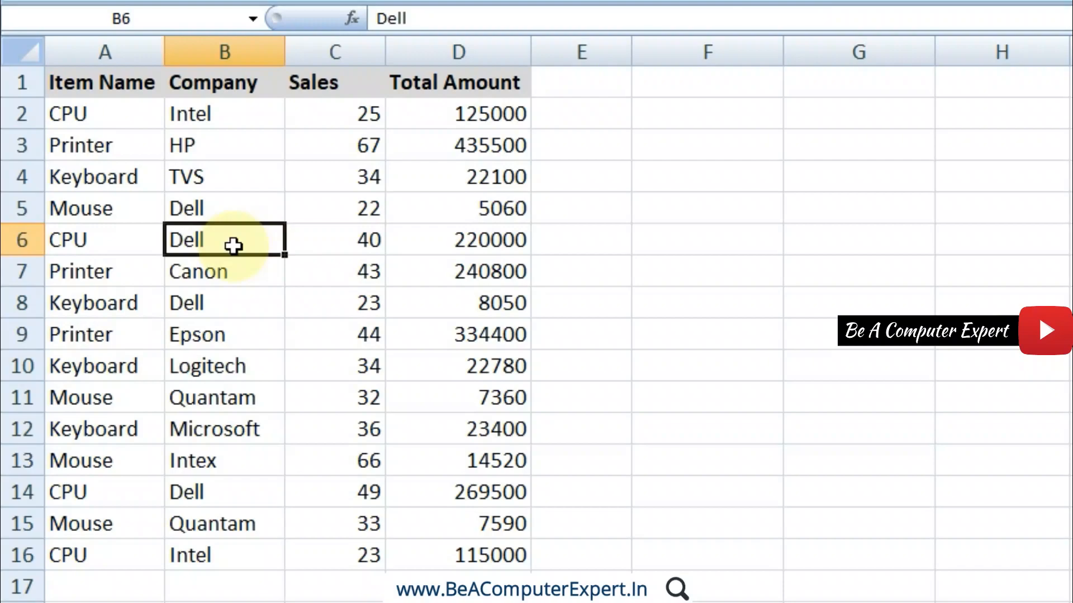
{"action": "left_click", "coordinate": [298, 196]}
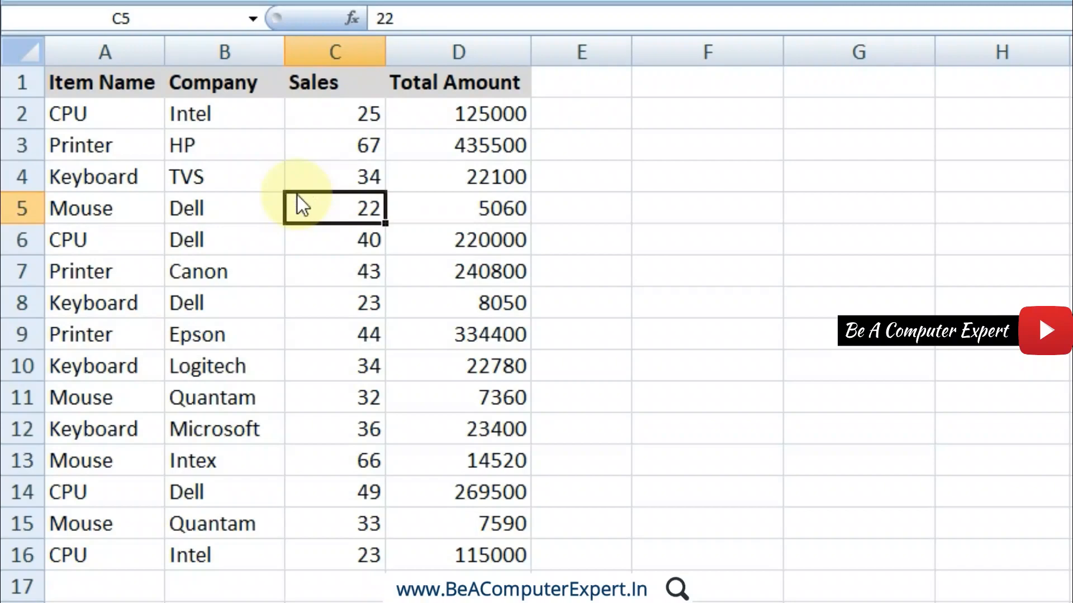
{"action": "key", "text": "ctrl+a"}
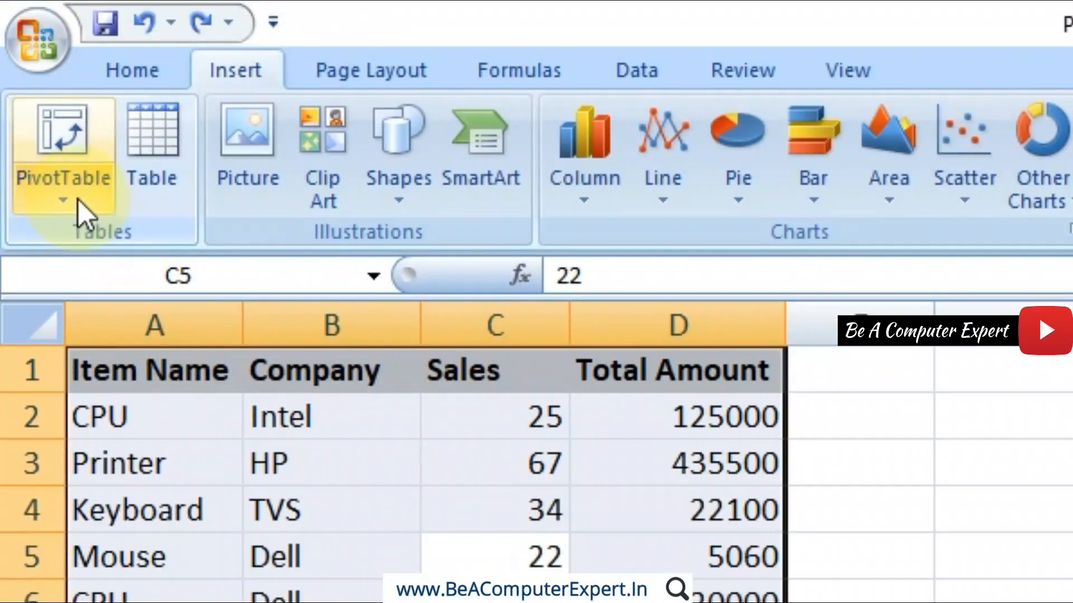
{"action": "left_click", "coordinate": [78, 200]}
{"action": "left_click", "coordinate": [115, 239]}
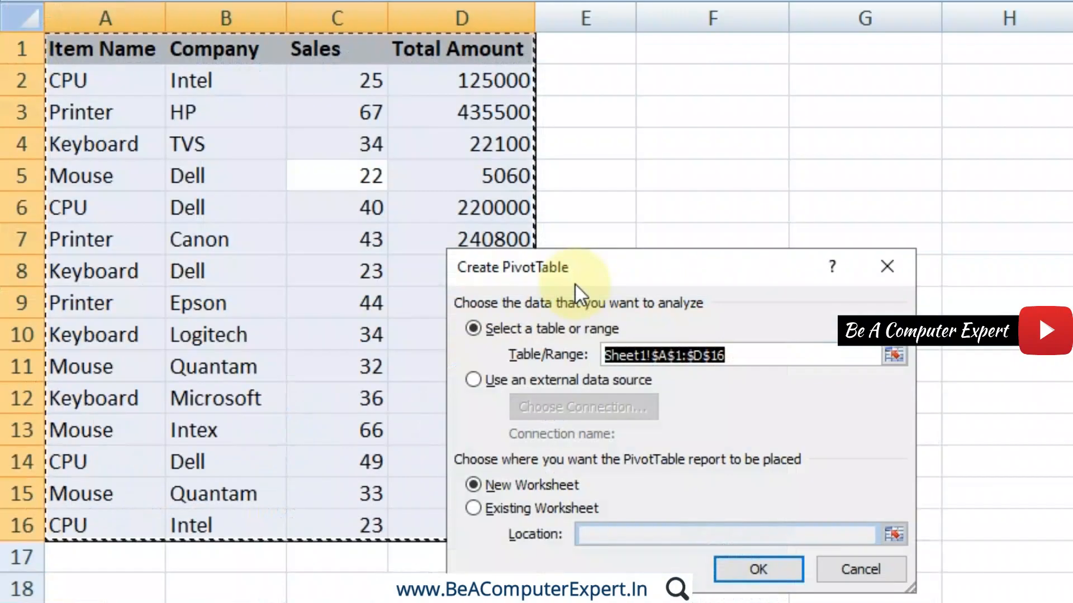
{"action": "left_click_drag", "start_coordinate": [587, 266], "coordinate": [571, 102]}
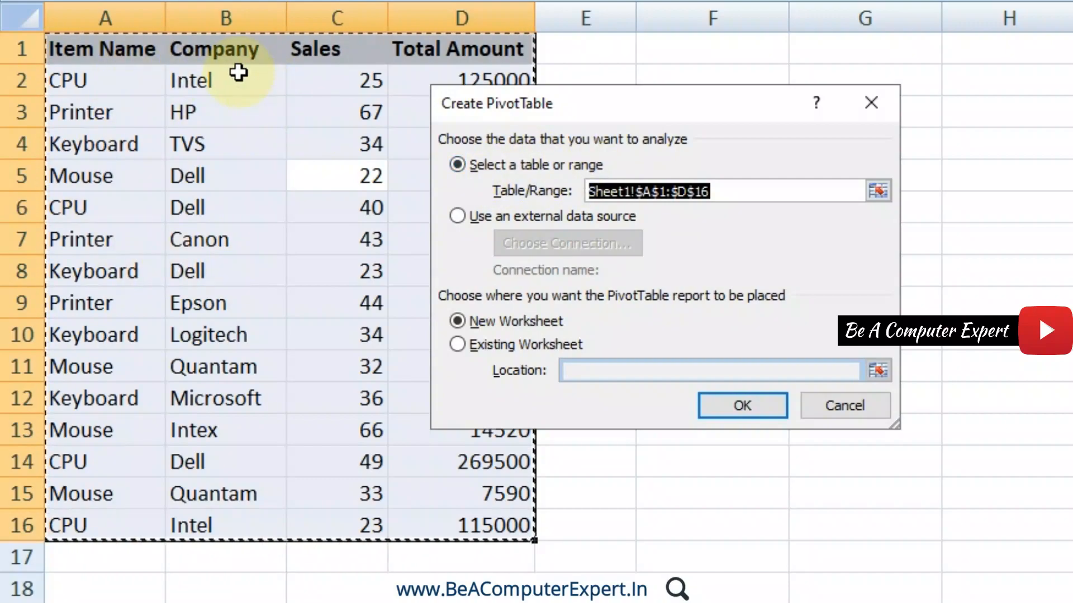
Clear the PivotTable's source range and reselect Sheet1!$A$1:$D$16 on the worksheet as the data to analyze
{"action": "left_click", "coordinate": [733, 193]}
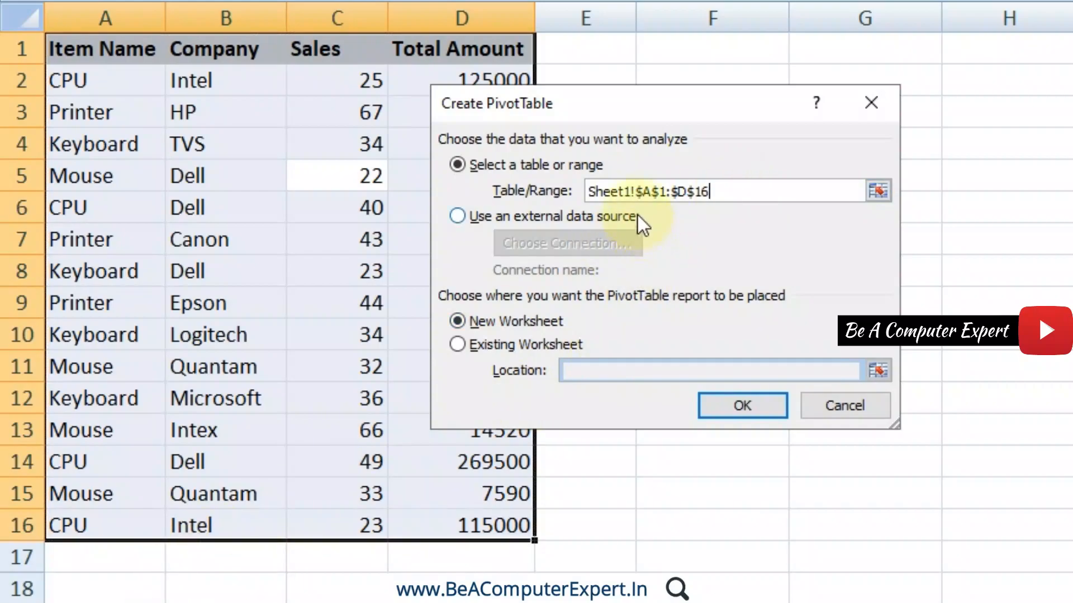
{"action": "left_click", "coordinate": [641, 195]}
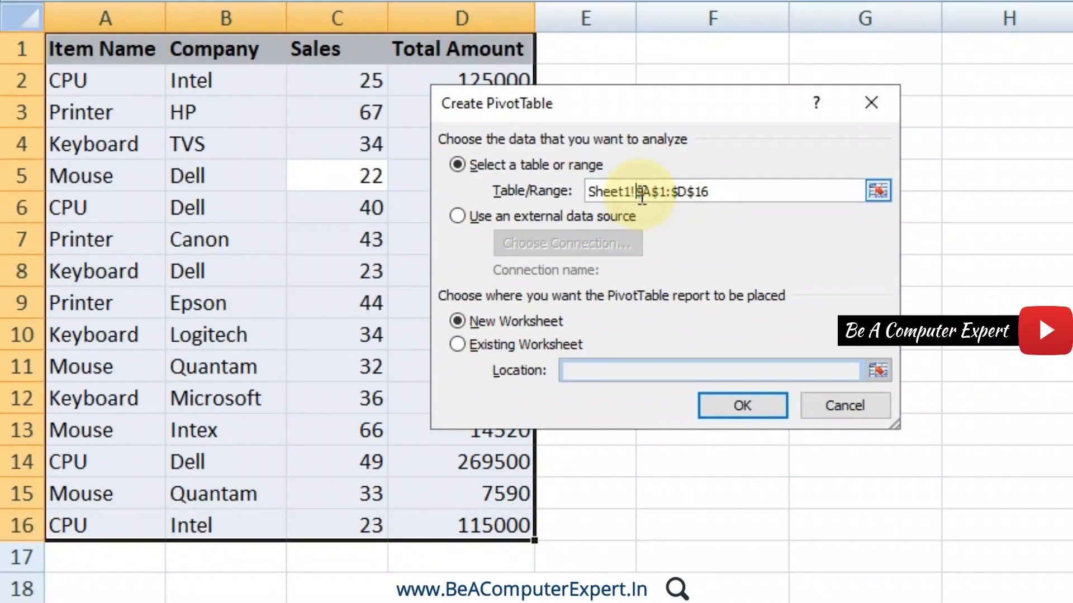
{"action": "left_click", "coordinate": [737, 191]}
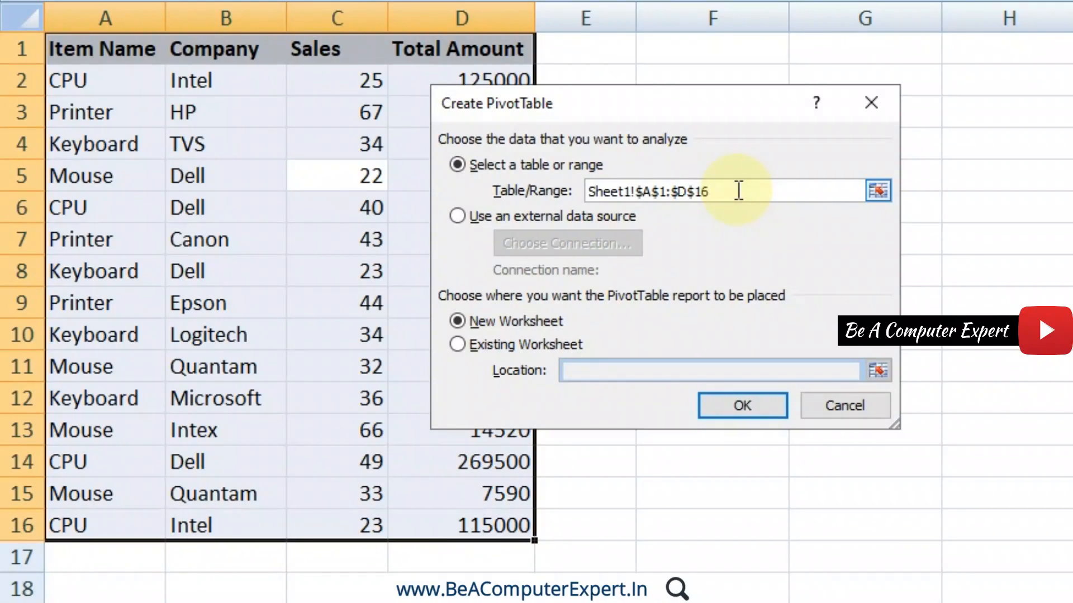
{"action": "double_click", "coordinate": [738, 190]}
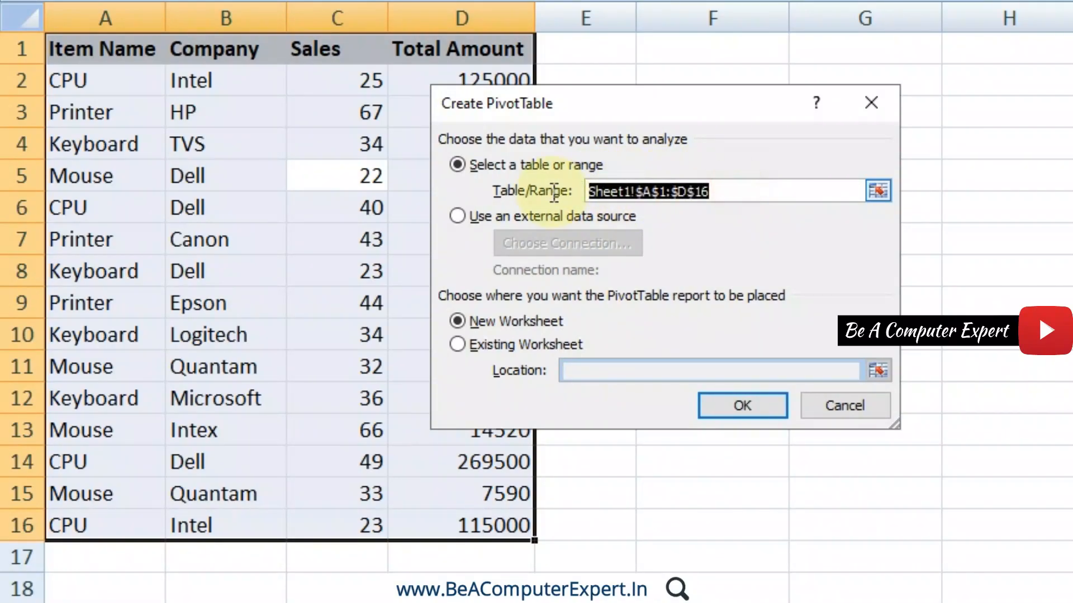
{"action": "key", "text": "Delete"}
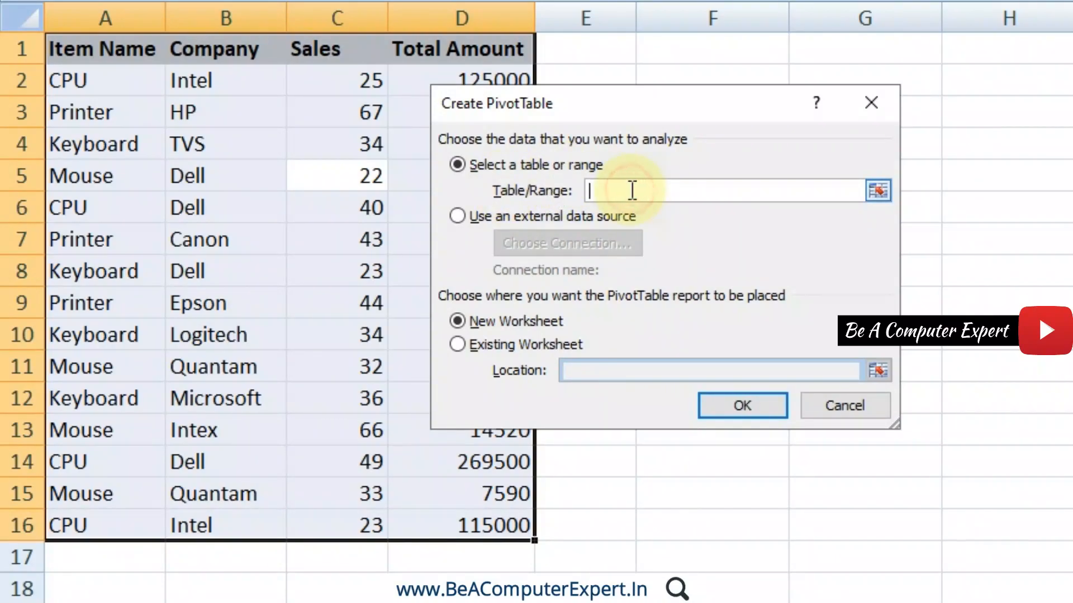
{"action": "left_click_drag", "start_coordinate": [95, 53], "coordinate": [464, 522]}
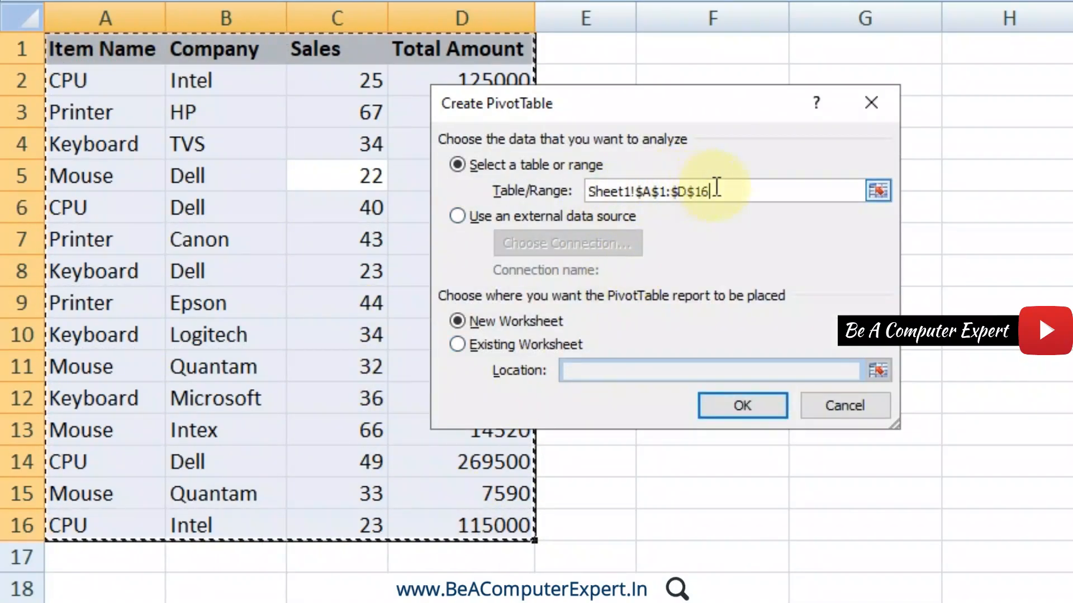
{"action": "left_click", "coordinate": [725, 190]}
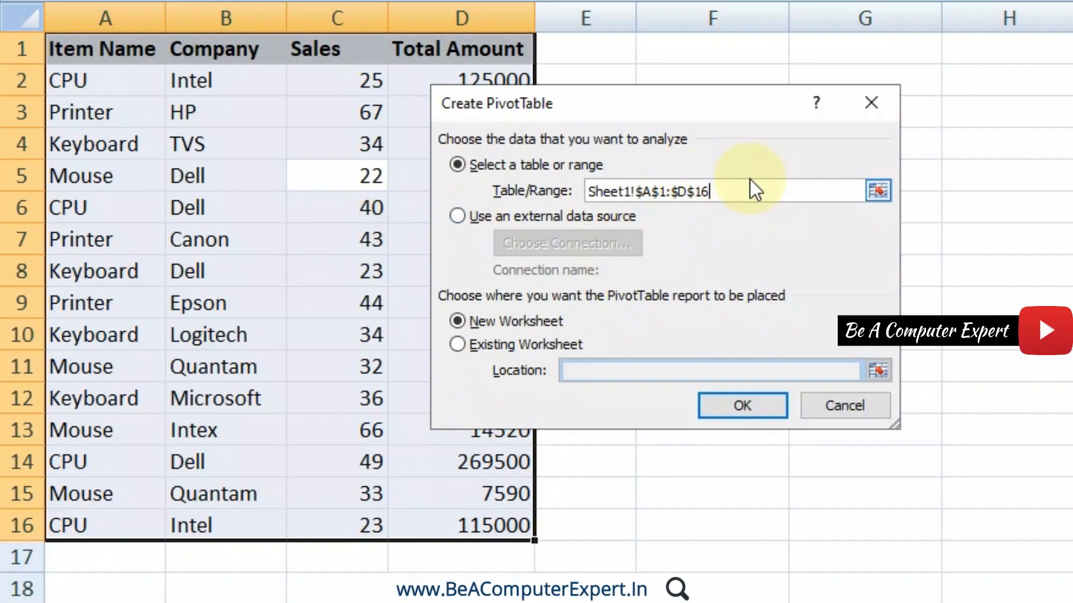
{"action": "double_click", "coordinate": [739, 194]}
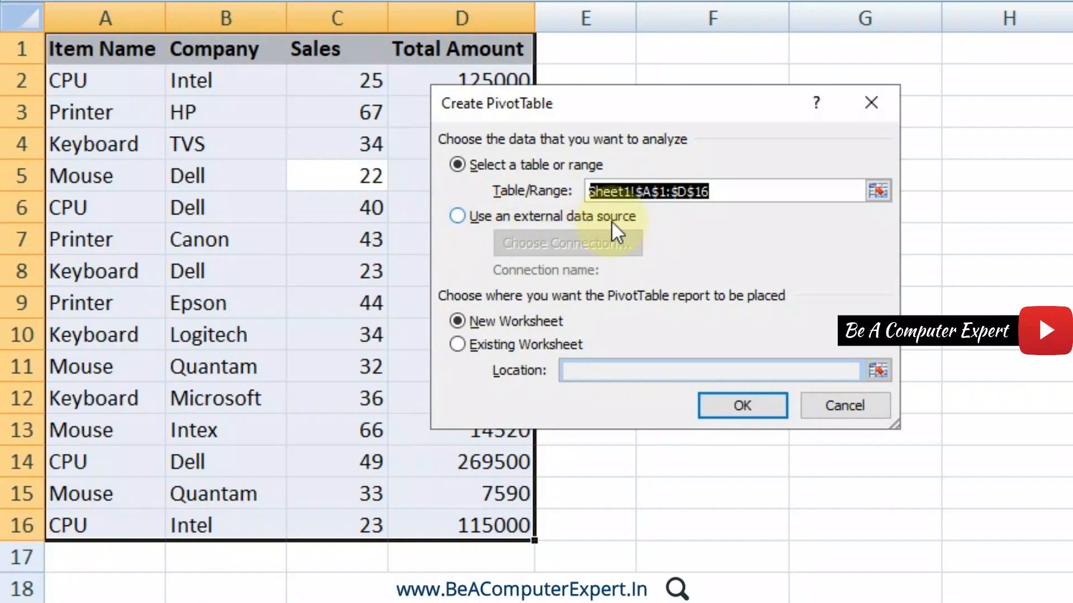
Switch the PivotTable source to external data, look through the existing connections and the Documents folder, and cancel without choosing a source
{"action": "left_click", "coordinate": [457, 222]}
{"action": "left_click", "coordinate": [574, 245]}
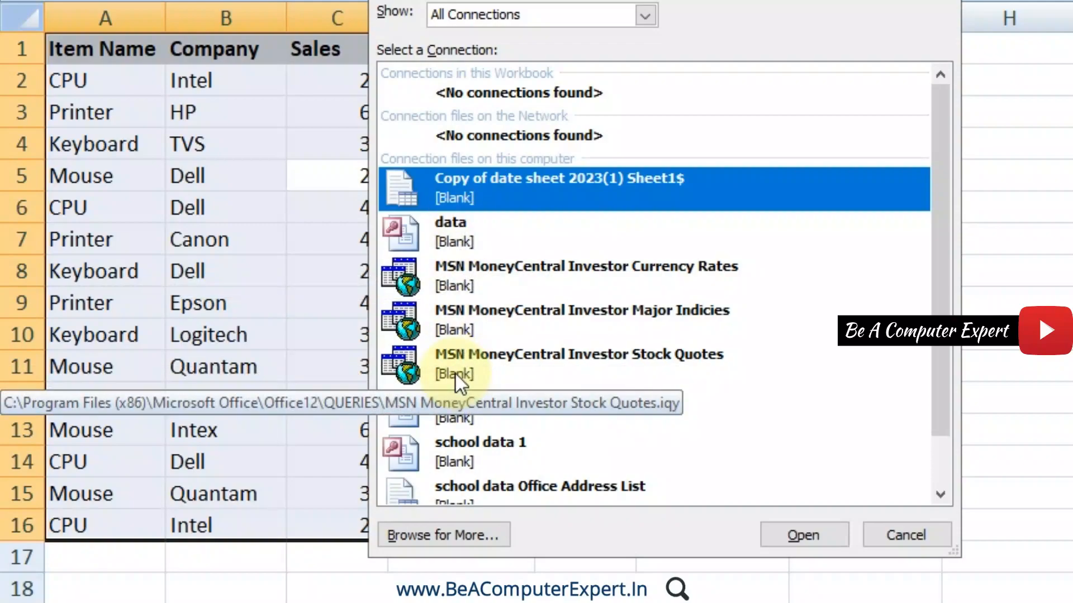
{"action": "left_click", "coordinate": [441, 538]}
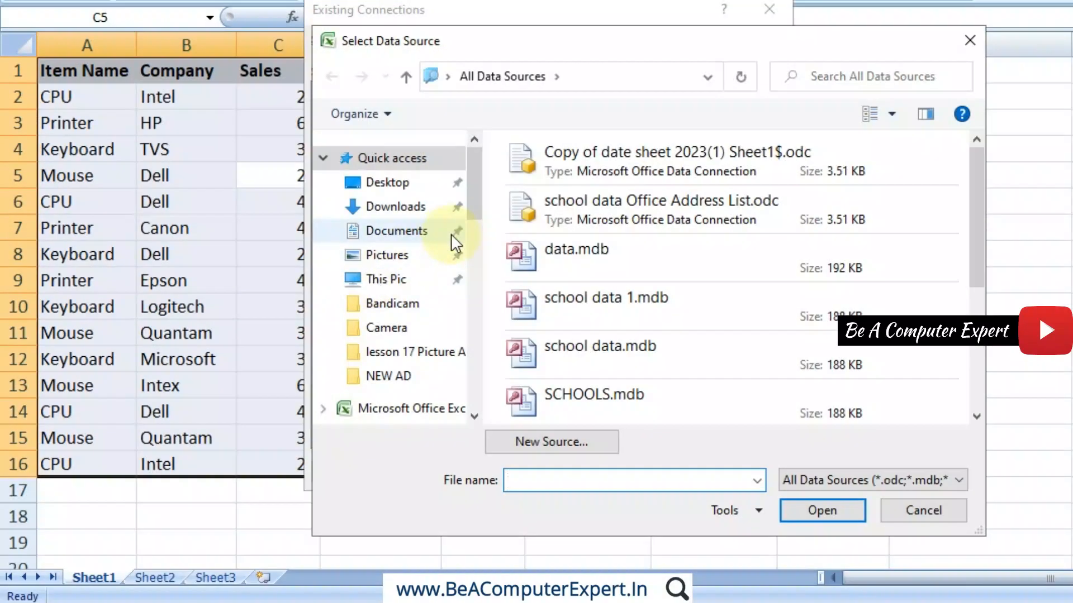
{"action": "left_click", "coordinate": [412, 234]}
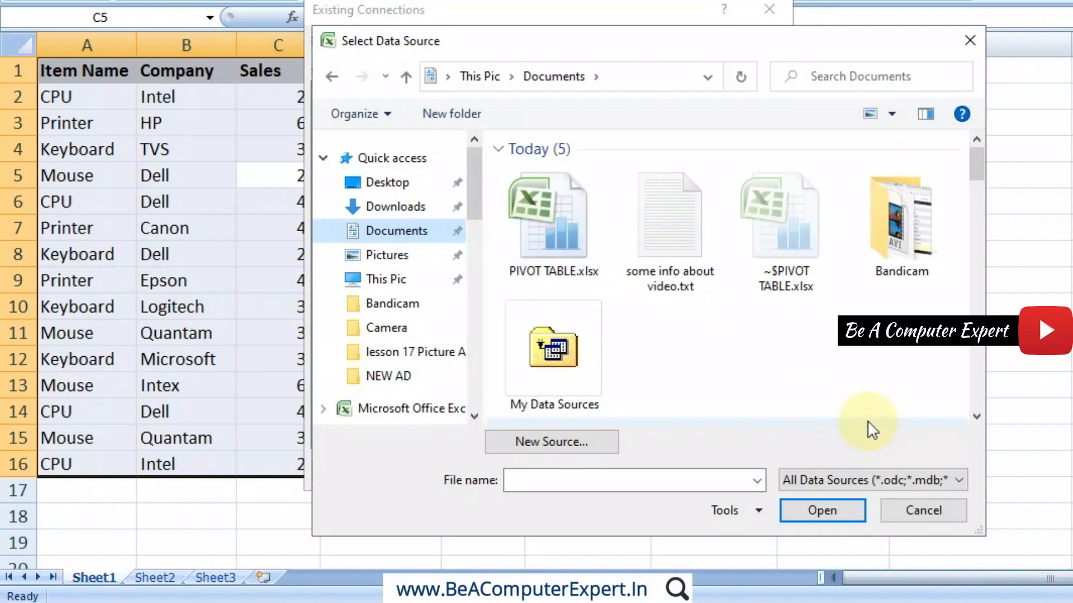
{"action": "left_click", "coordinate": [904, 506]}
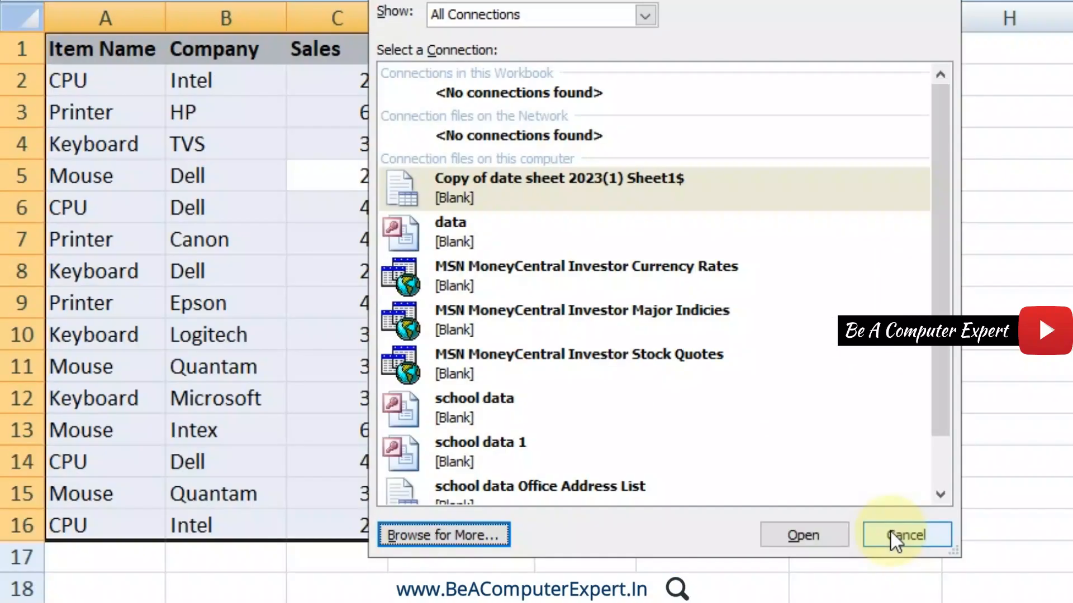
{"action": "left_click", "coordinate": [747, 472]}
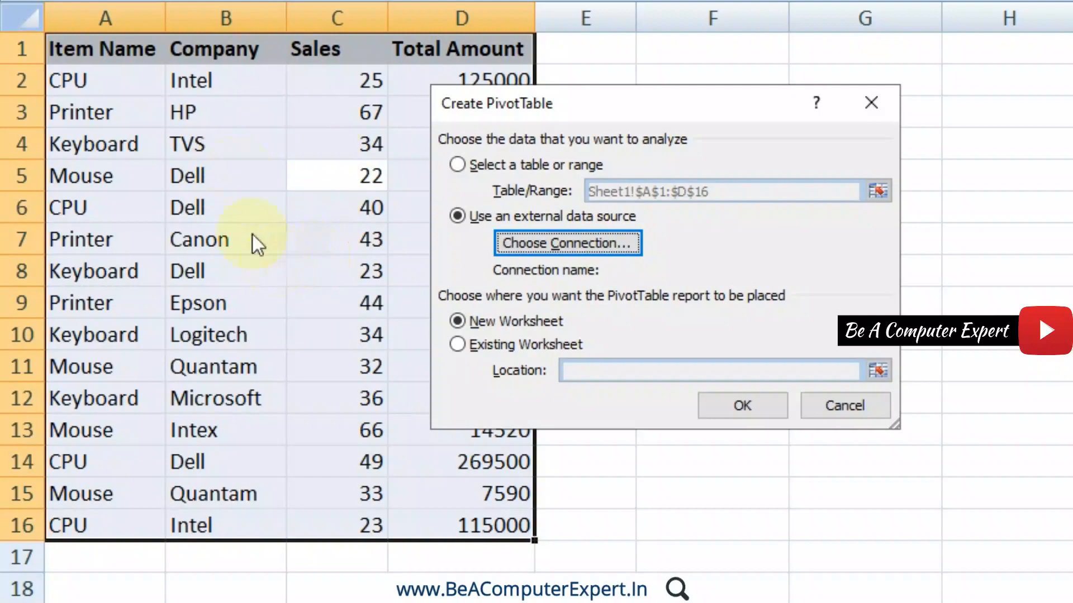
Return the data to analyze to the table range Sheet1!$A$1:$D$16
{"action": "left_click", "coordinate": [464, 165]}
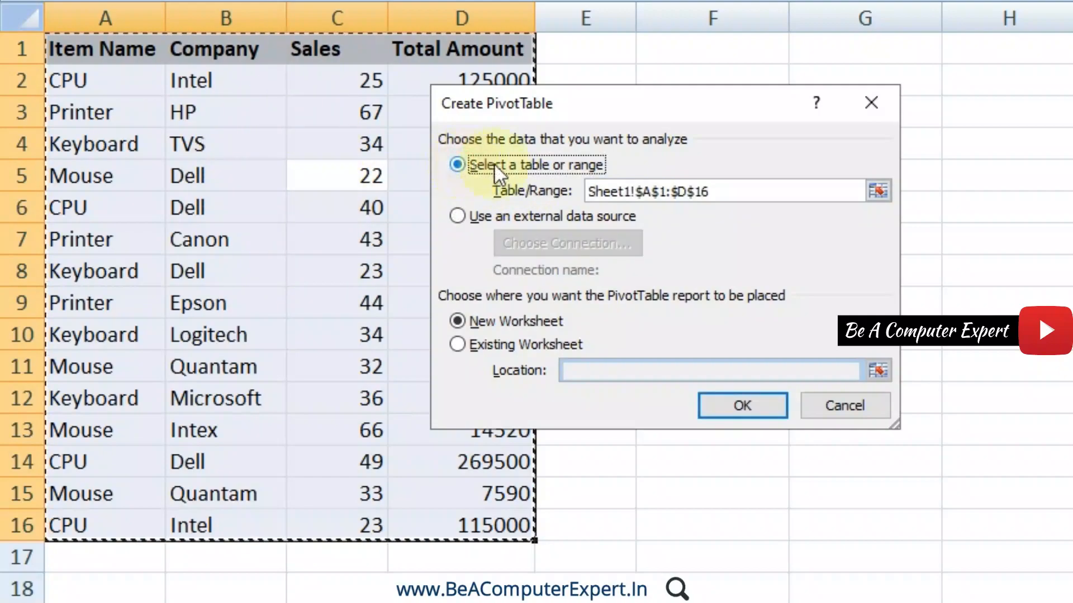
{"action": "left_click_drag", "start_coordinate": [726, 190], "coordinate": [587, 192]}
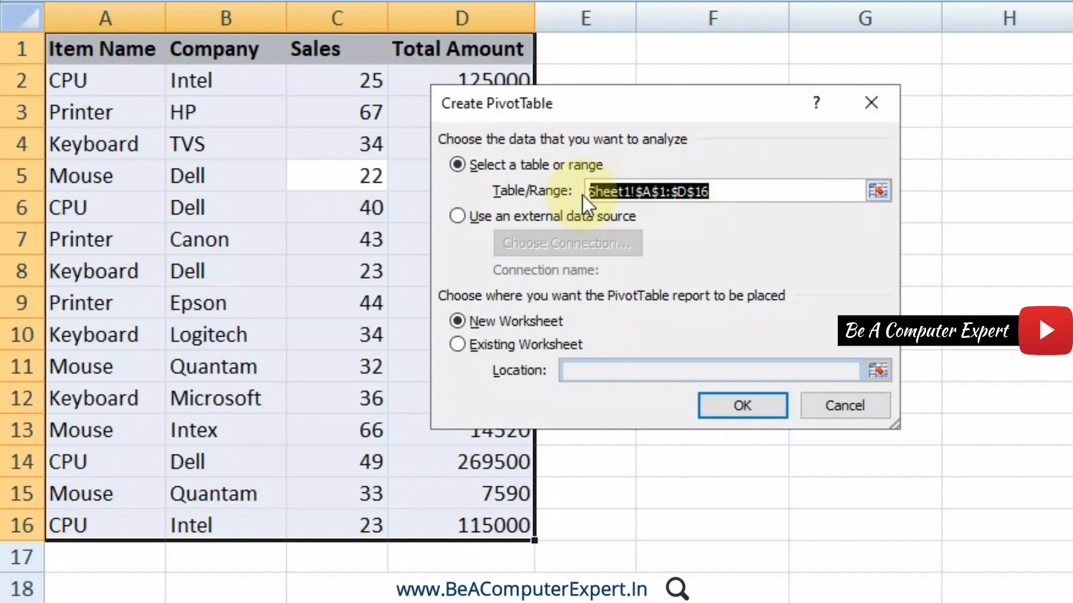
{"action": "left_click", "coordinate": [719, 196]}
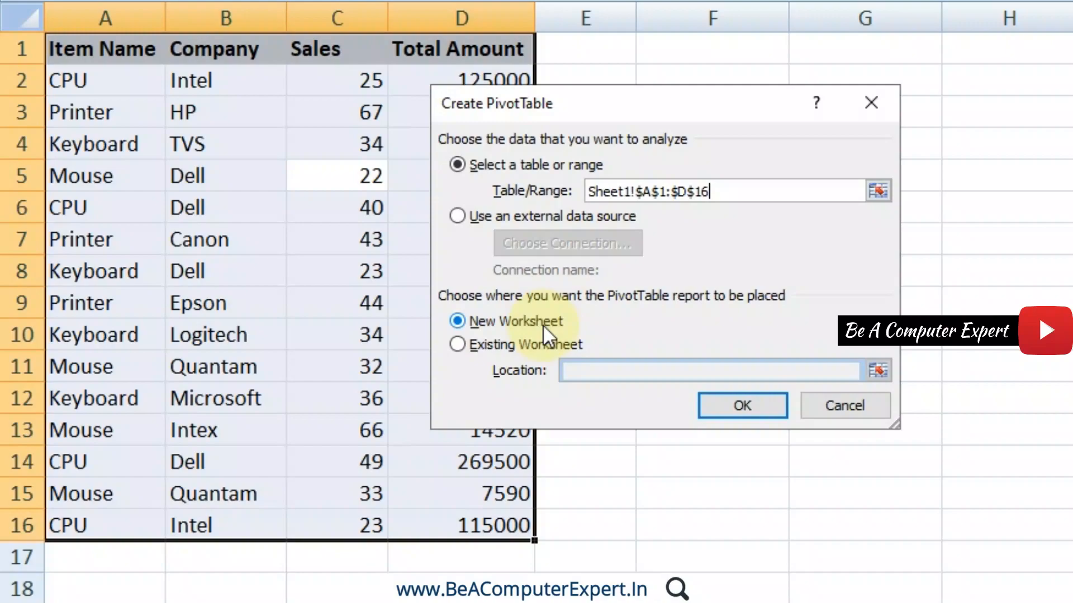
Set the PivotTable report to be placed on the existing worksheet at Sheet1!$F$2, with the dialog moved clear of column F
{"action": "left_click", "coordinate": [510, 349]}
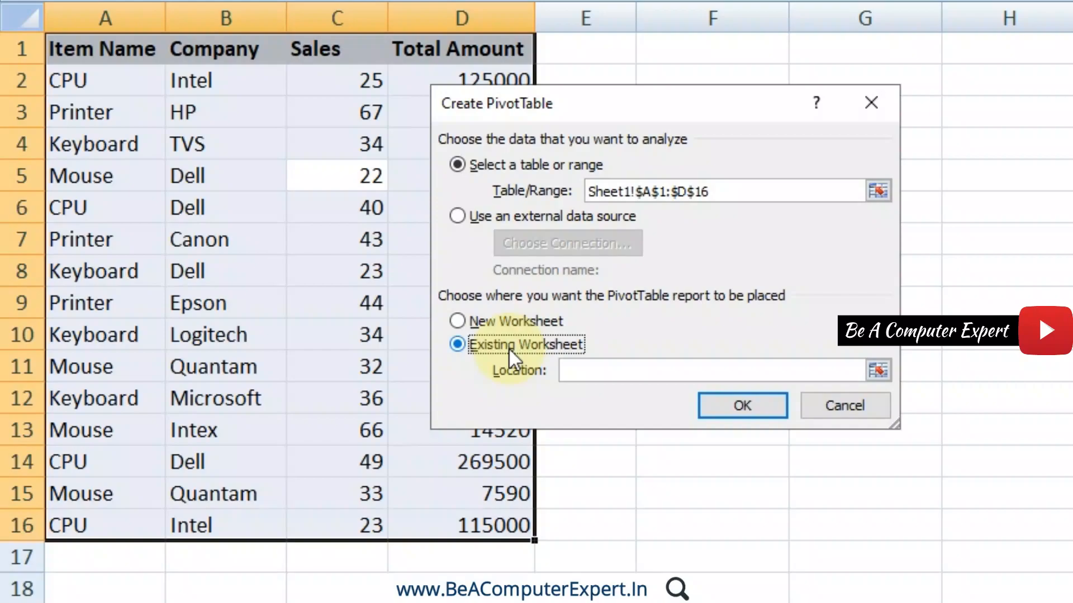
{"action": "left_click_drag", "start_coordinate": [632, 109], "coordinate": [371, 170]}
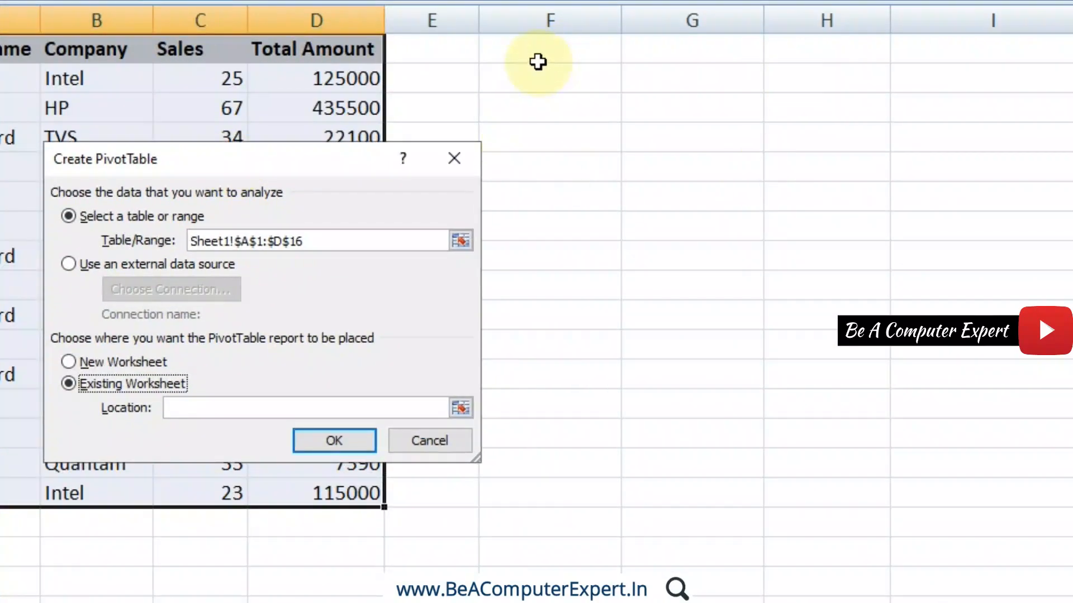
{"action": "left_click", "coordinate": [539, 78]}
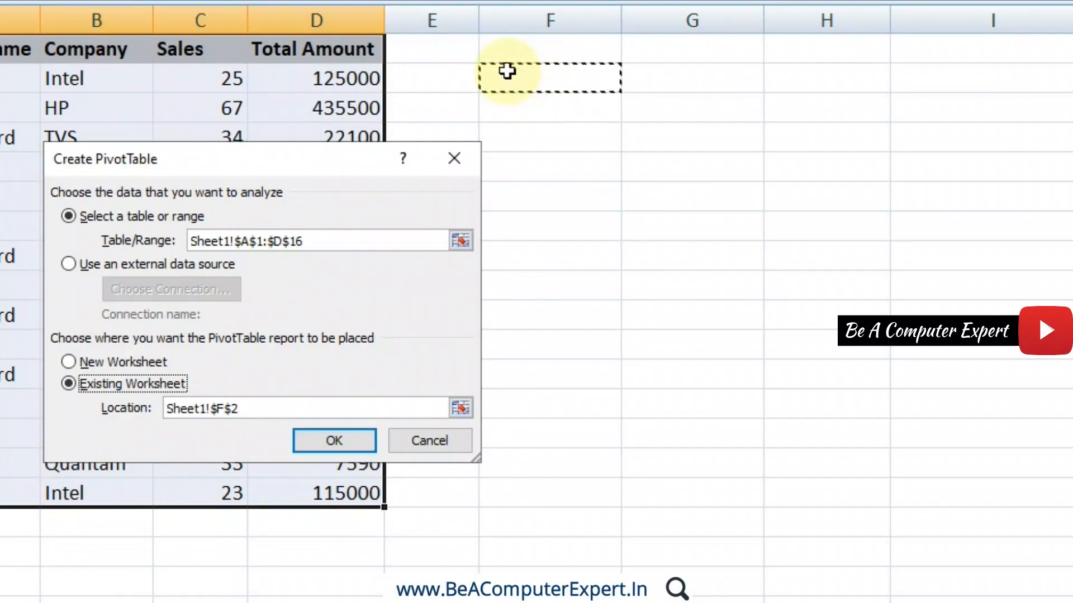
{"action": "left_click_drag", "start_coordinate": [505, 75], "coordinate": [544, 85]}
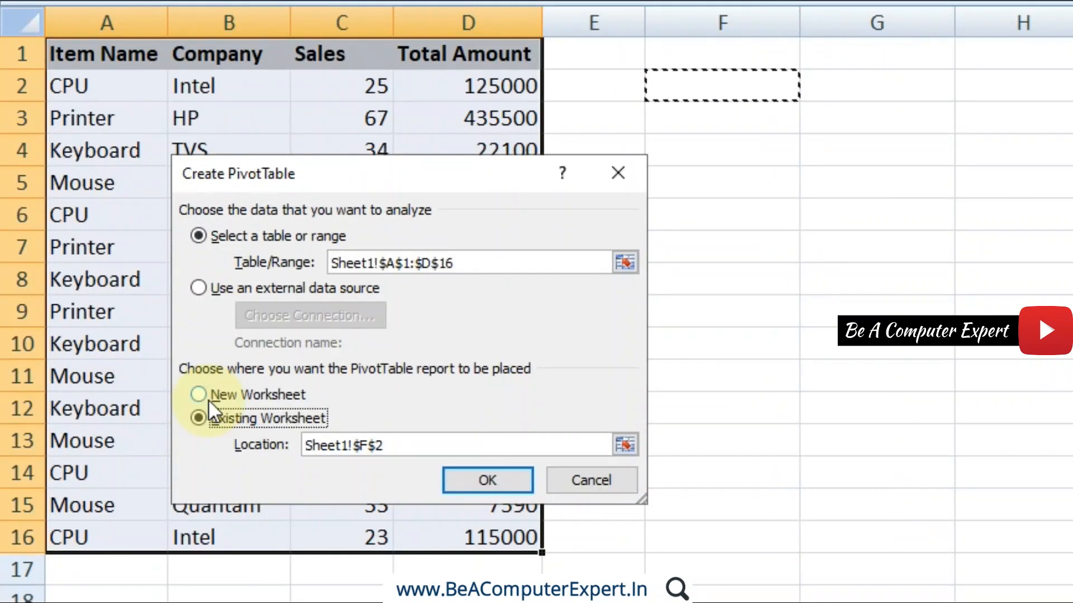
Create the PivotTable on a new worksheet instead, and switch between that sheet and the source data on Sheet1
{"action": "left_click", "coordinate": [78, 367]}
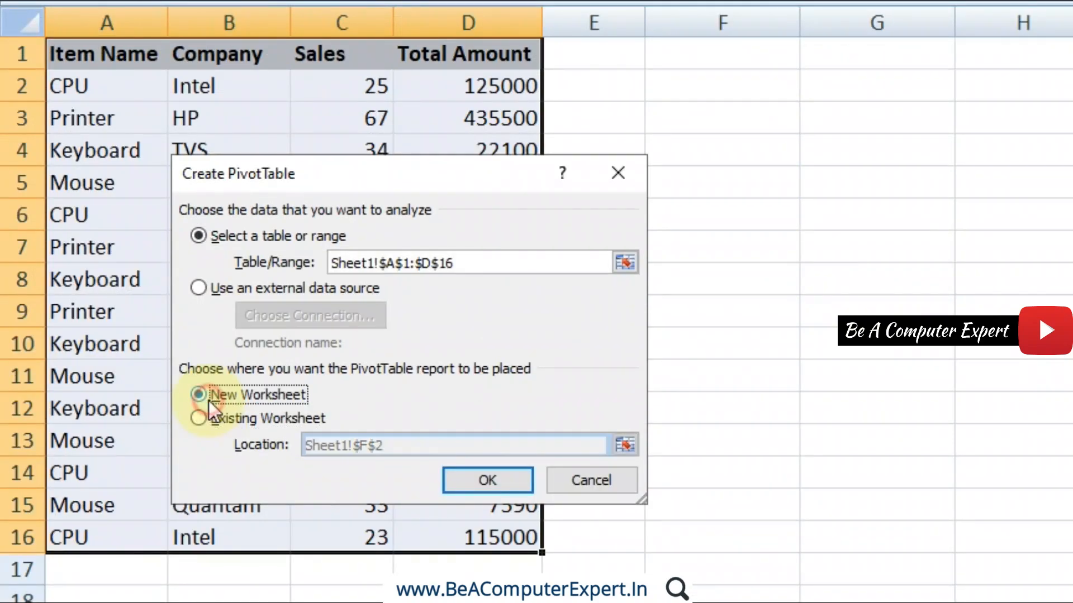
{"action": "left_click", "coordinate": [467, 478]}
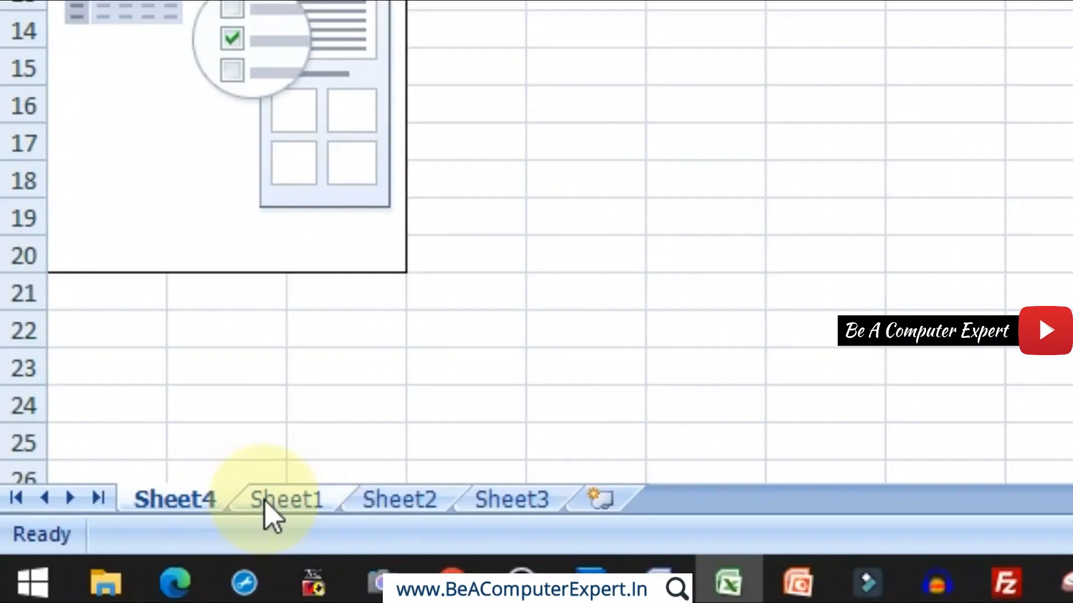
{"action": "left_click", "coordinate": [113, 561]}
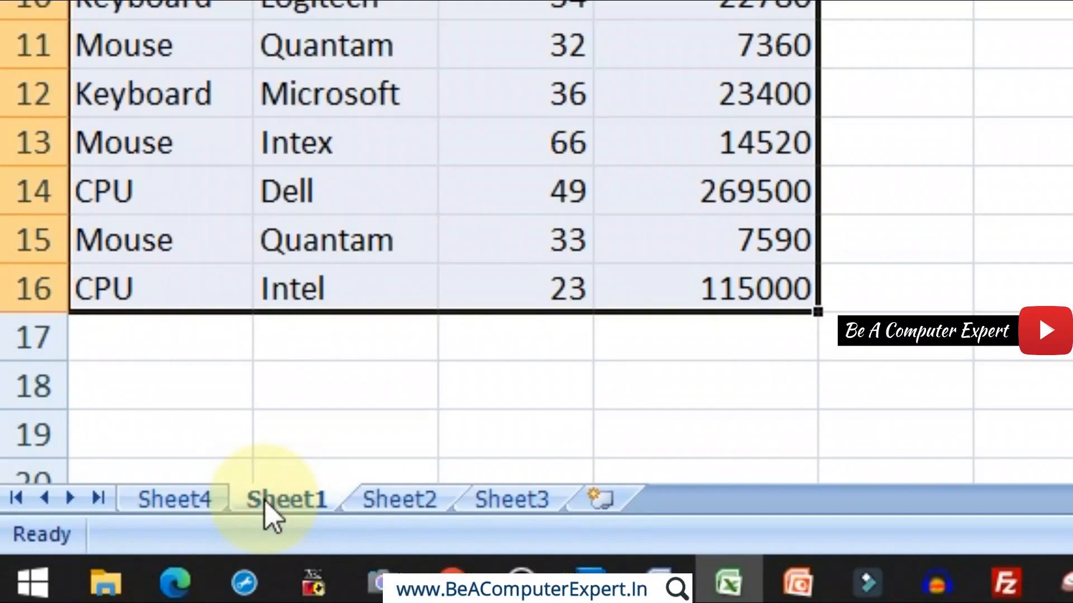
{"action": "left_click", "coordinate": [203, 497]}
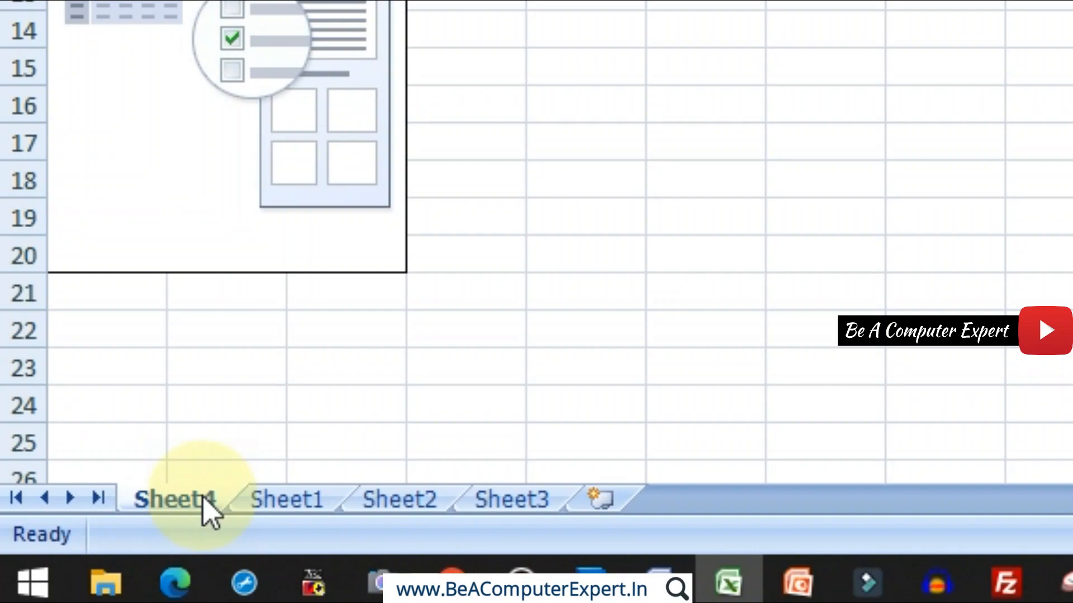
{"action": "left_click", "coordinate": [269, 499]}
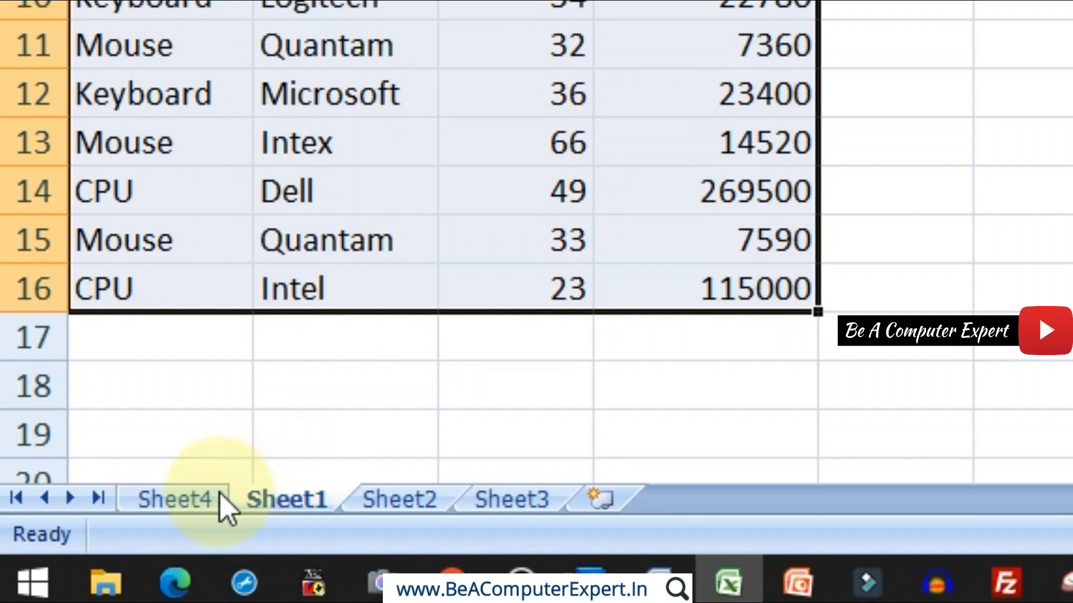
{"action": "left_click", "coordinate": [190, 503]}
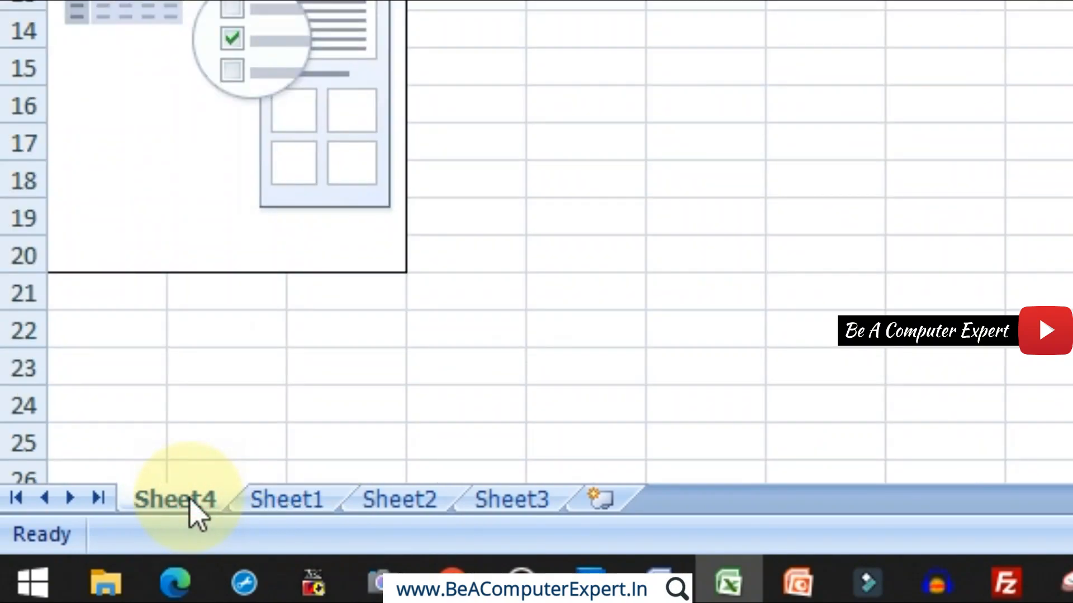
Delete the worksheet Sheet4 that holds the empty PivotTable, confirming the permanent deletion
{"action": "right_click", "coordinate": [193, 510]}
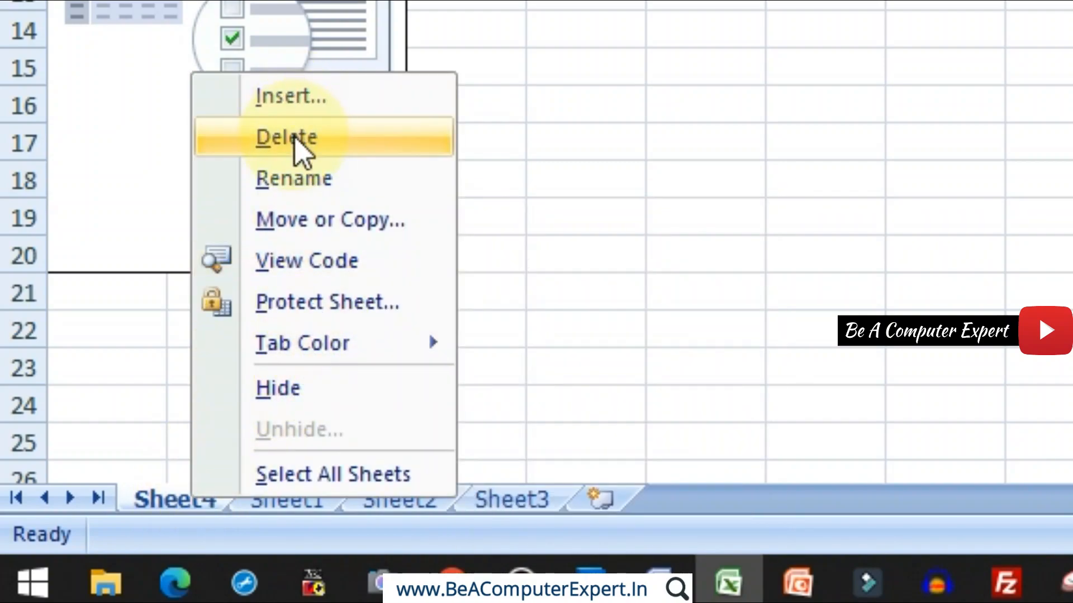
{"action": "left_click", "coordinate": [290, 140]}
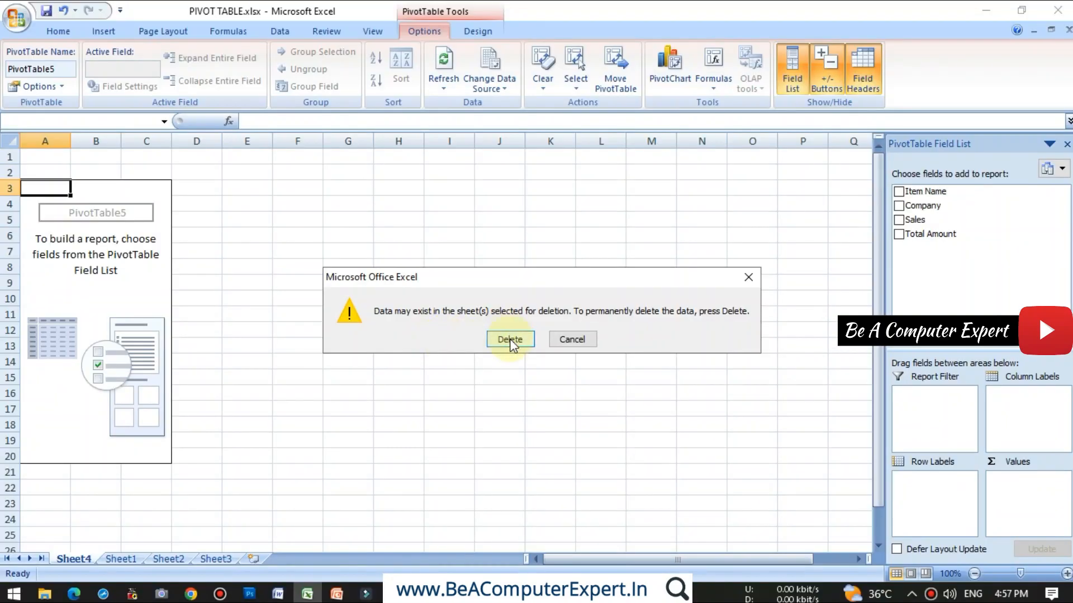
{"action": "left_click", "coordinate": [510, 339]}
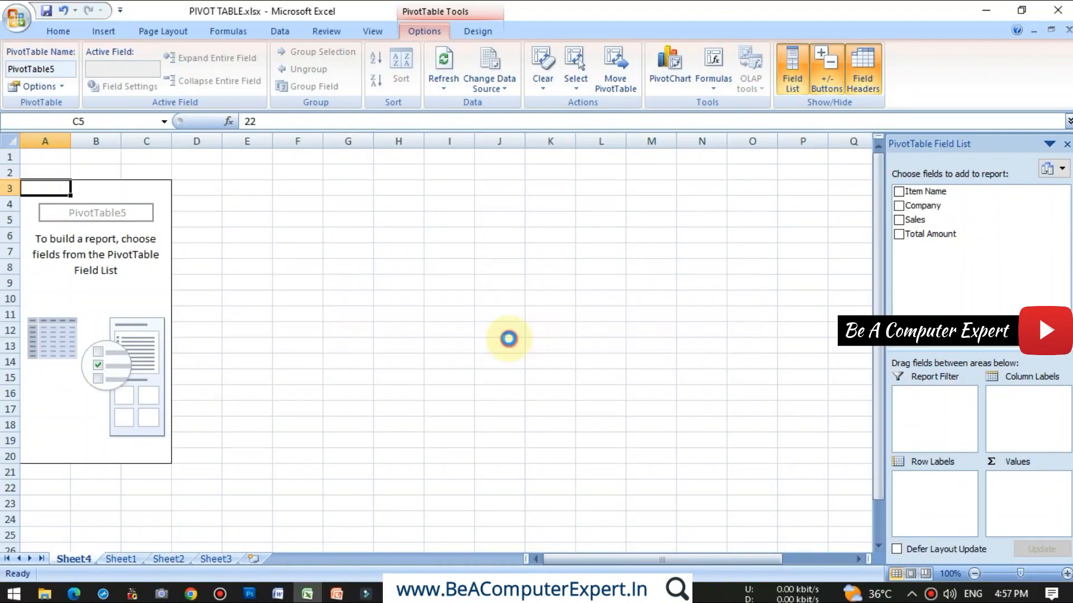
Create a PivotTable from Sheet1!$A$1:$D$16 on the existing worksheet at location Sheet1!$F$3
{"action": "left_click", "coordinate": [95, 35]}
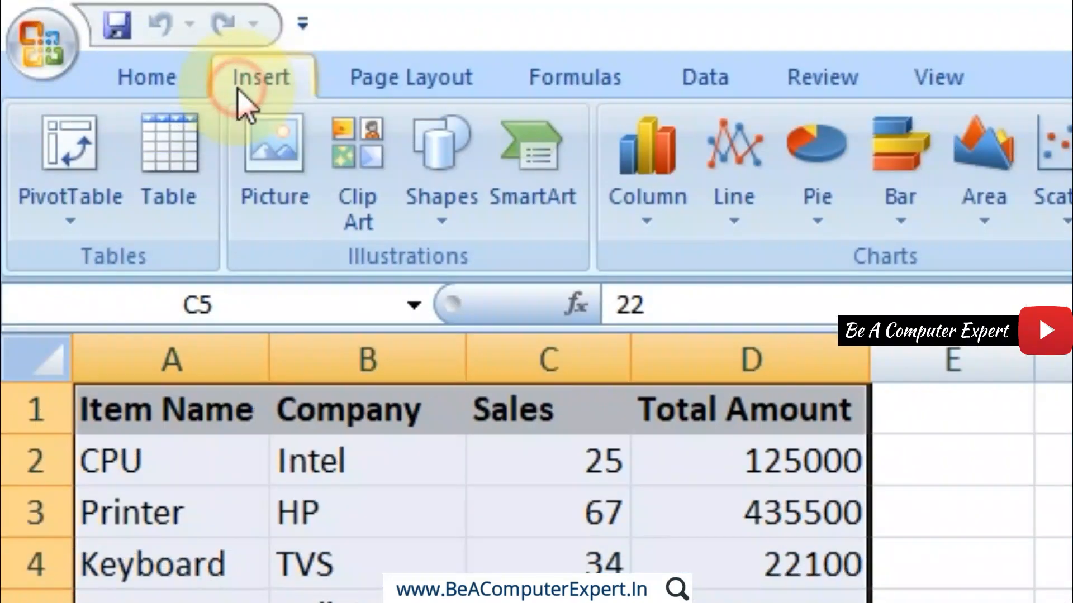
{"action": "left_click", "coordinate": [43, 87]}
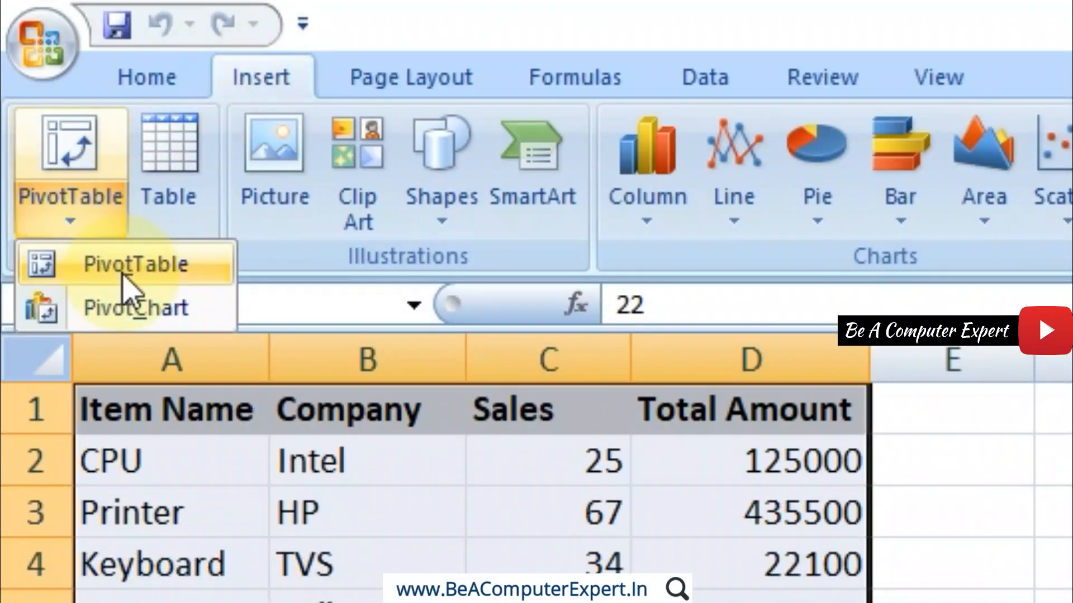
{"action": "left_click", "coordinate": [123, 273]}
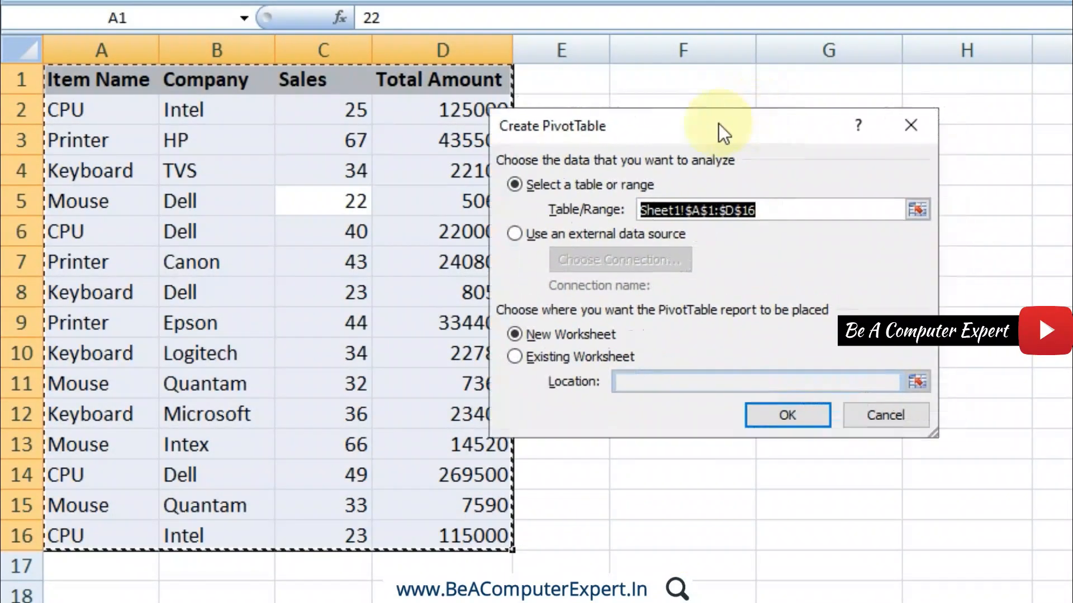
{"action": "left_click_drag", "start_coordinate": [718, 123], "coordinate": [638, 125]}
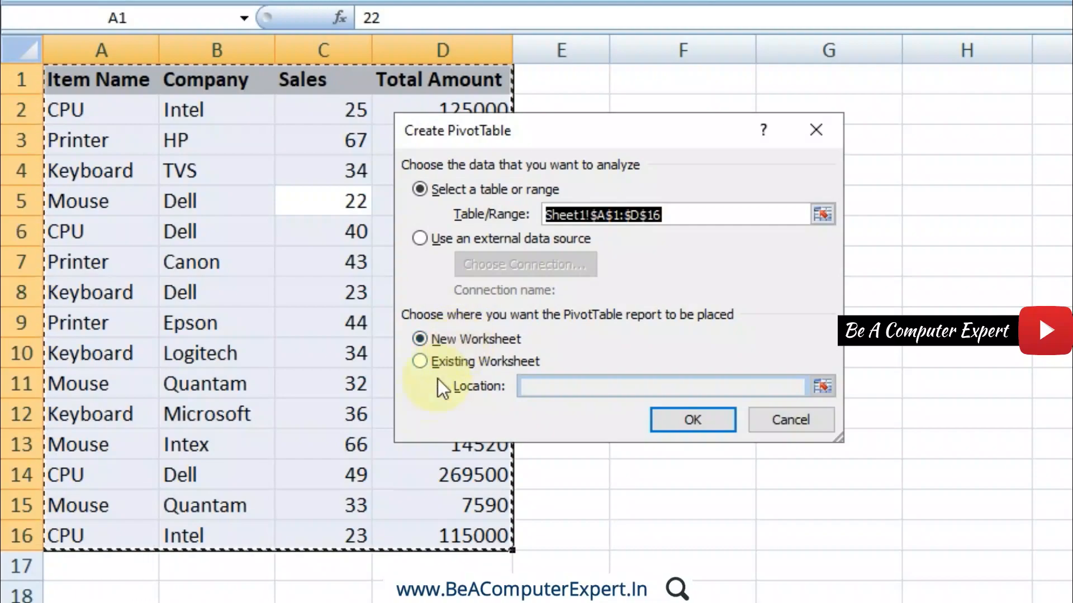
{"action": "left_click", "coordinate": [420, 360]}
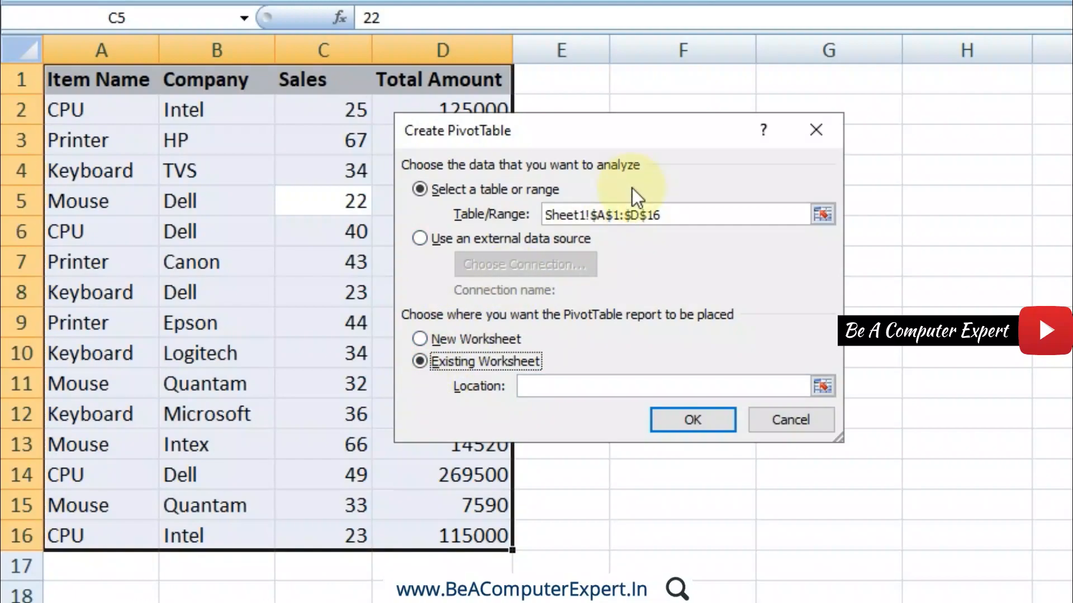
{"action": "left_click_drag", "start_coordinate": [659, 130], "coordinate": [355, 196]}
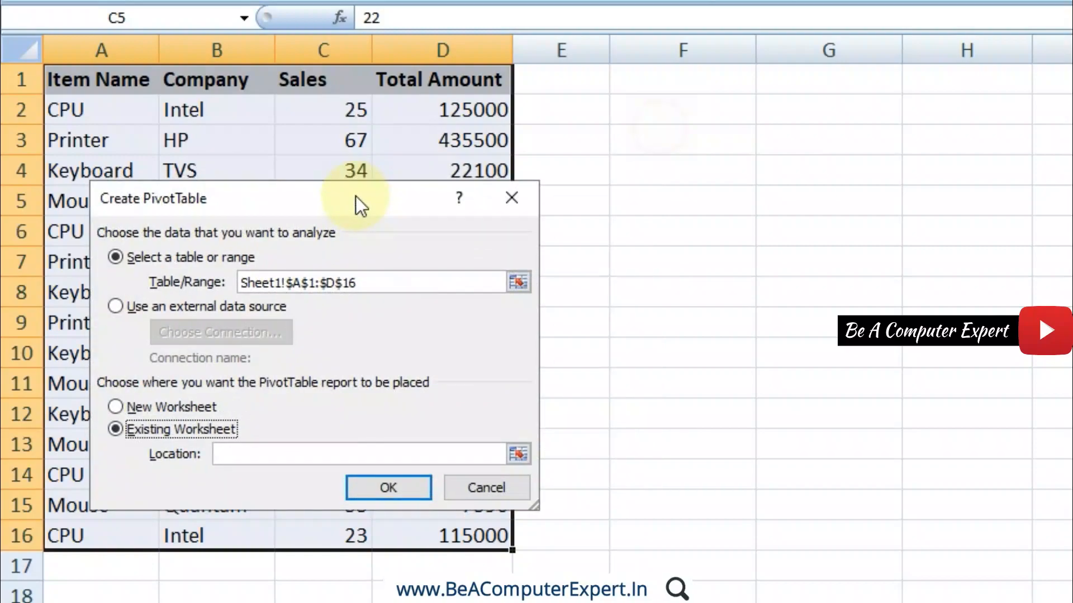
{"action": "left_click", "coordinate": [717, 143]}
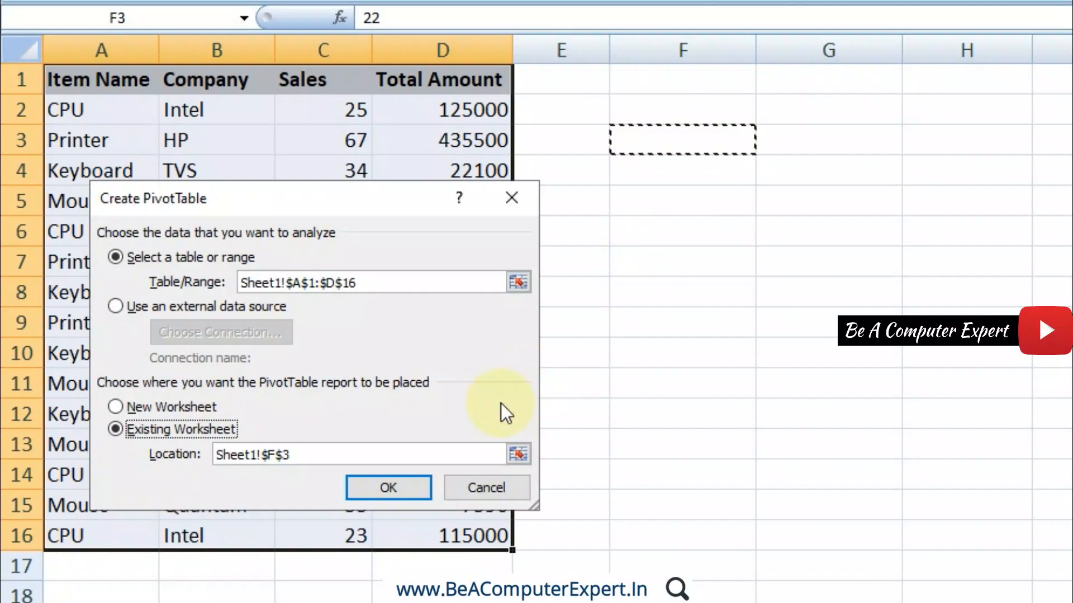
{"action": "left_click", "coordinate": [389, 489]}
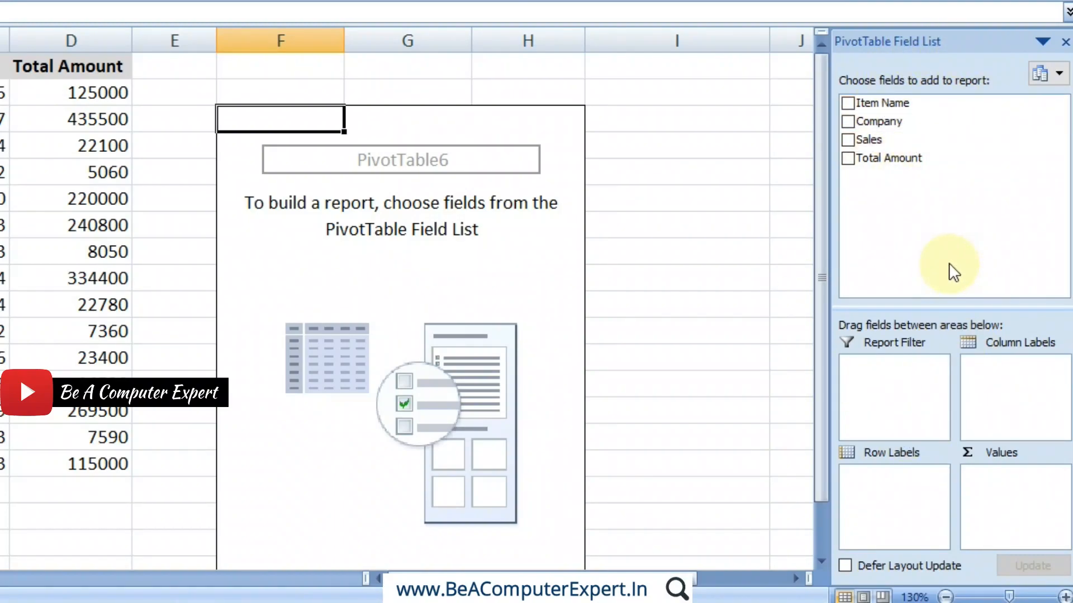
Hide the PivotTable Field List, and select cells outside and inside the report area to compare the PivotTable options available
{"action": "left_click", "coordinate": [1064, 43]}
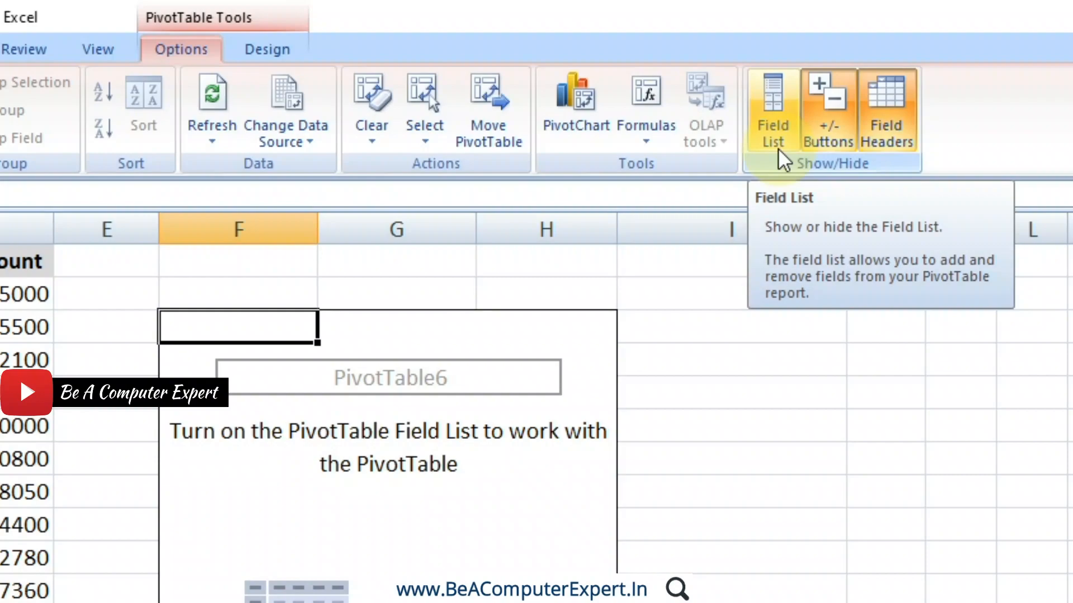
{"action": "left_click", "coordinate": [709, 359]}
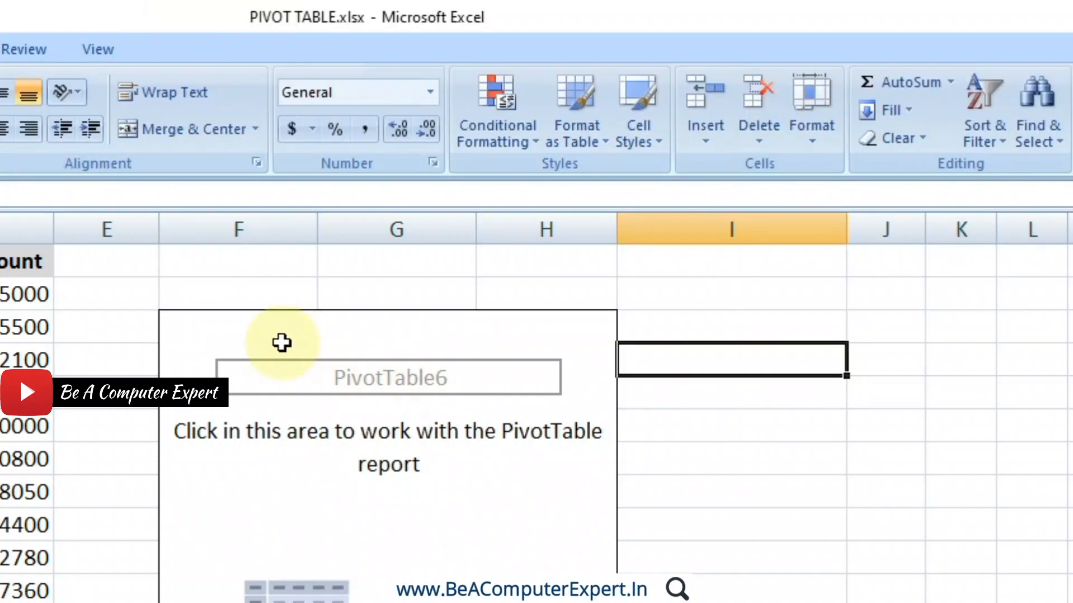
{"action": "left_click", "coordinate": [340, 426]}
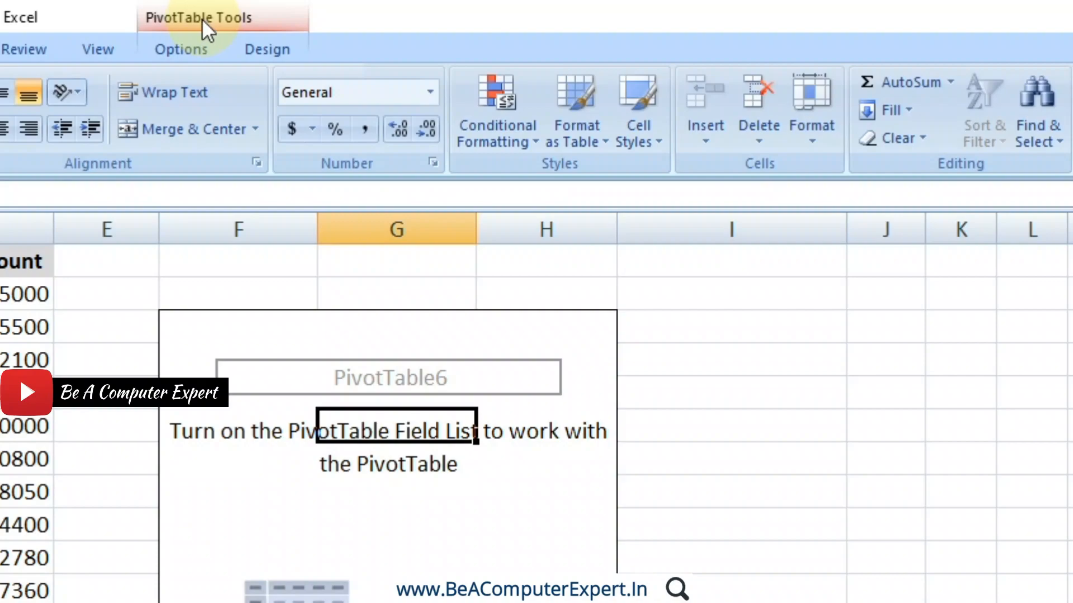
{"action": "left_click", "coordinate": [209, 48]}
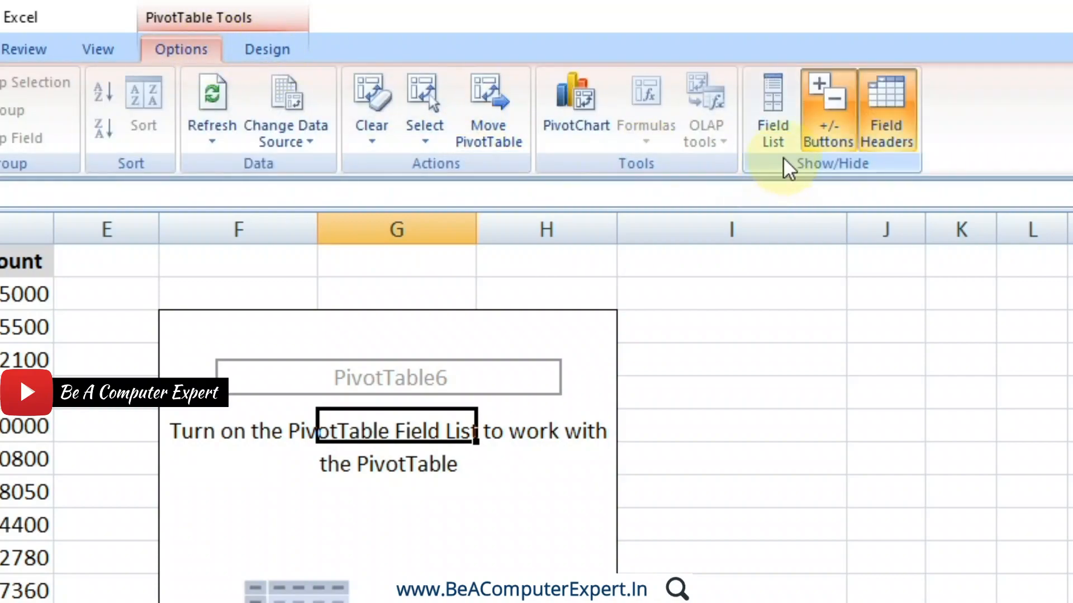
{"action": "left_click", "coordinate": [706, 408]}
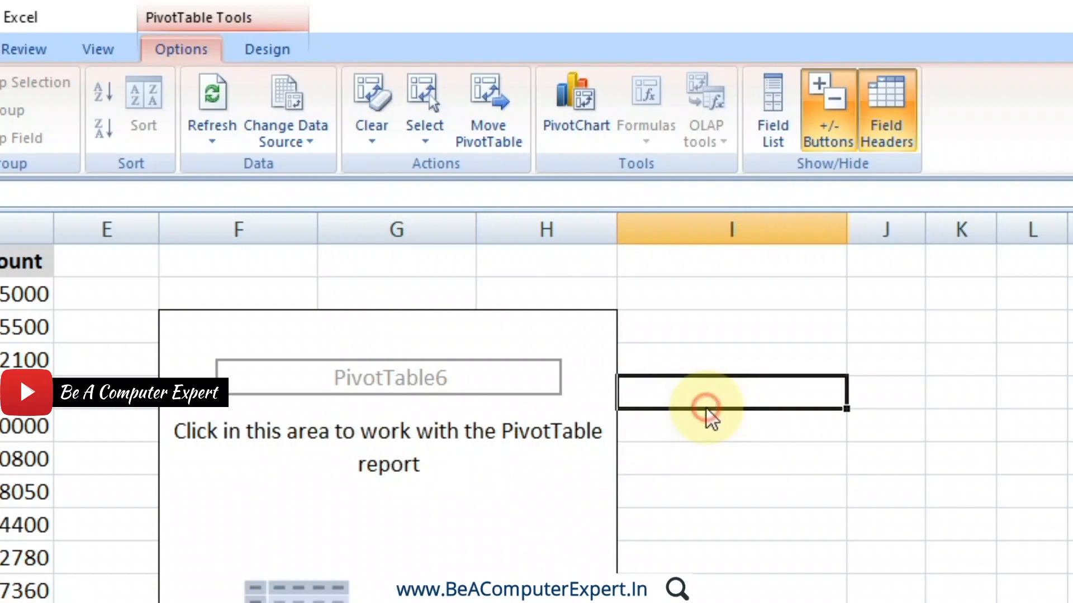
{"action": "left_click", "coordinate": [298, 439]}
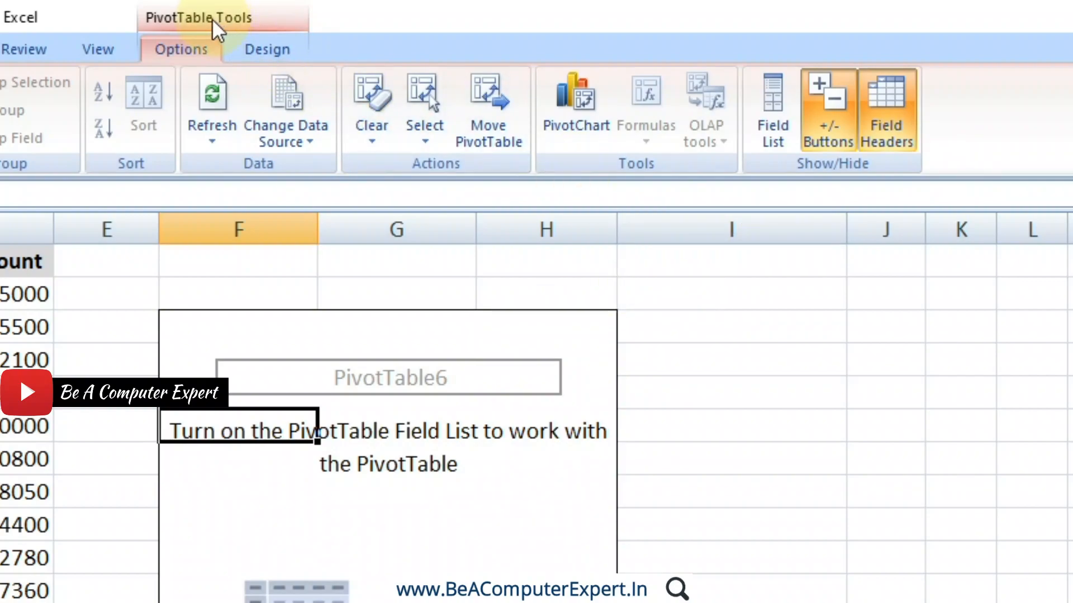
Show the PivotTable Field List again and look at its available section layouts
{"action": "left_click", "coordinate": [778, 145]}
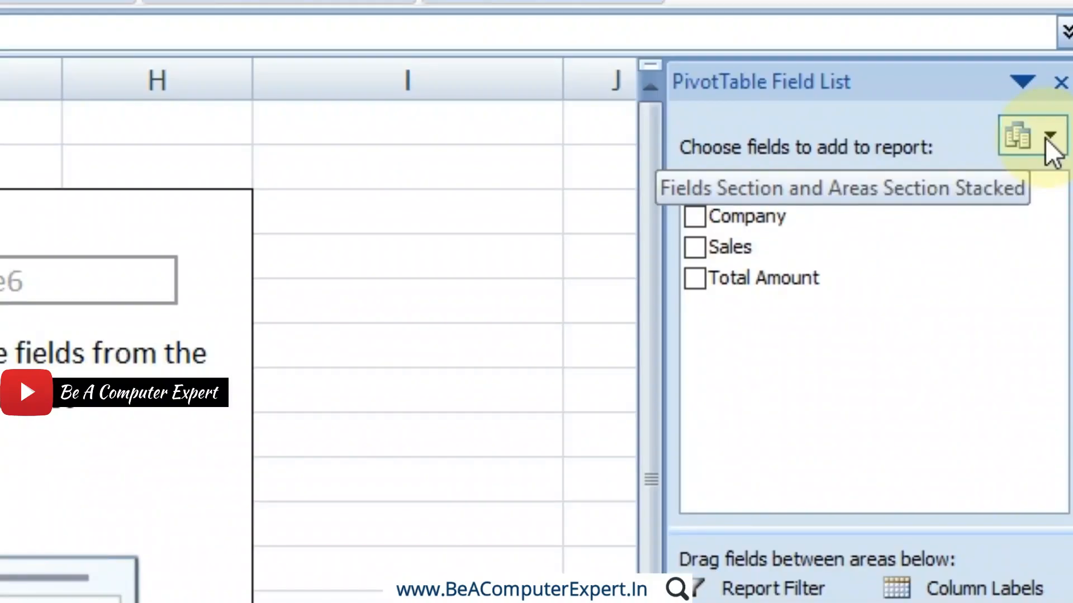
{"action": "left_click", "coordinate": [1057, 82]}
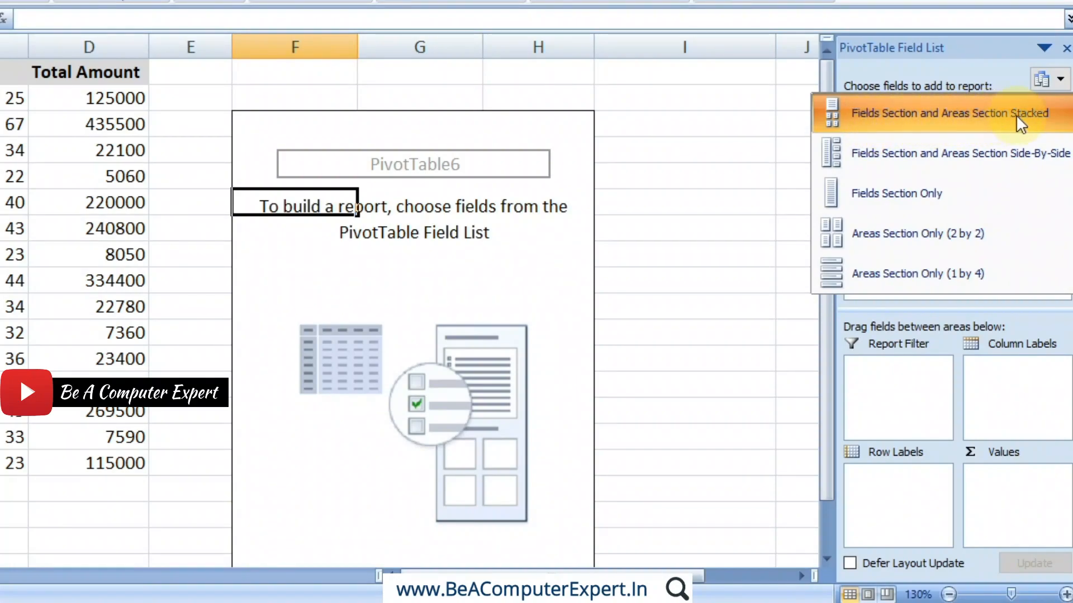
{"action": "left_click", "coordinate": [961, 68]}
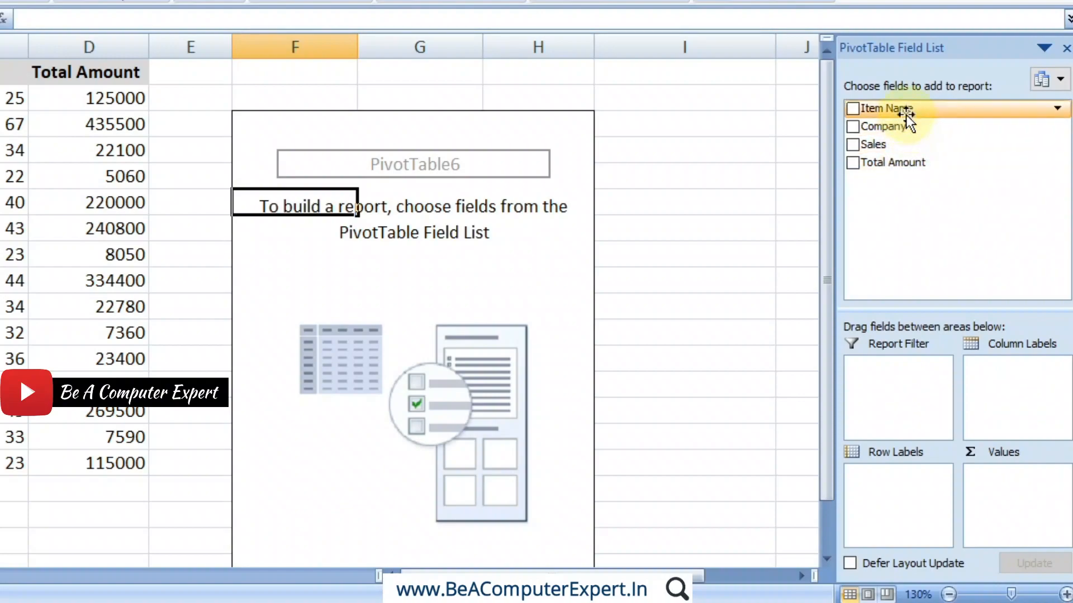
Arrange the field list as Fields Section and Areas Section Side-By-Side, and widen its pane
{"action": "left_click", "coordinate": [1047, 78]}
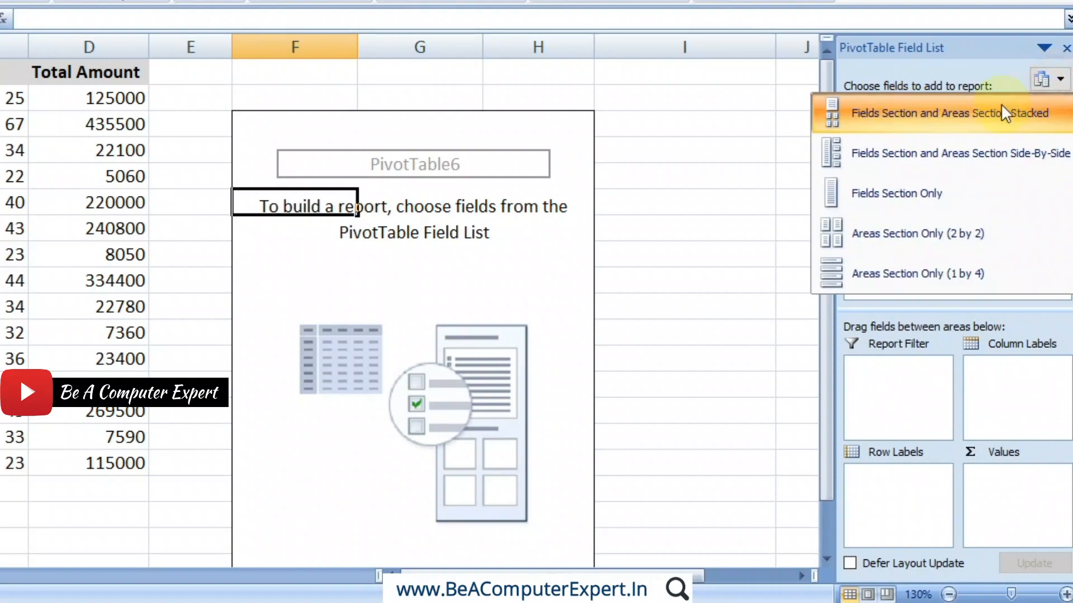
{"action": "left_click", "coordinate": [900, 157]}
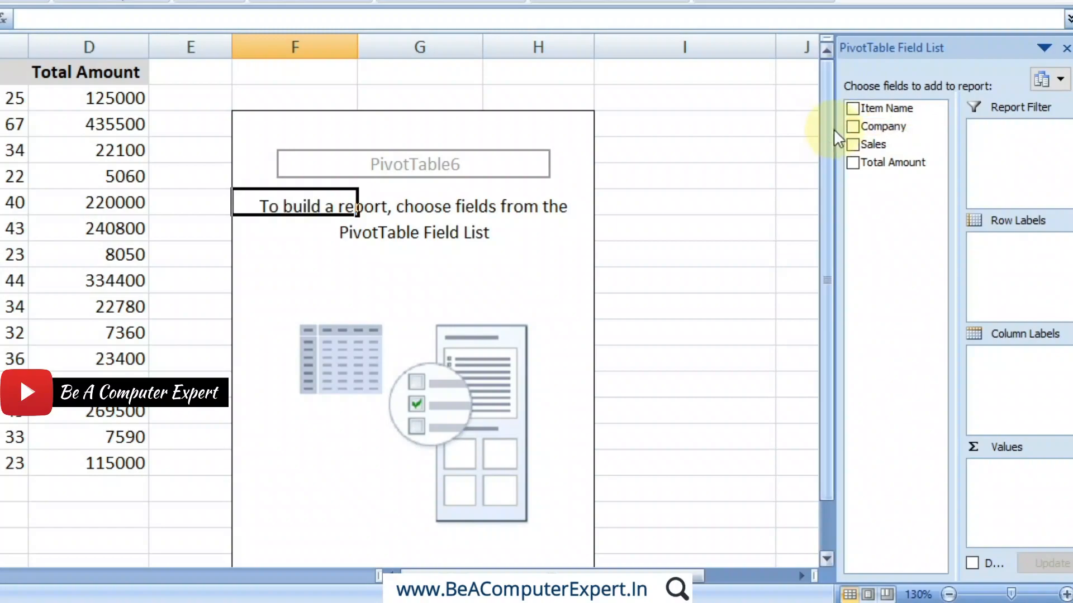
{"action": "left_click_drag", "start_coordinate": [834, 130], "coordinate": [717, 135]}
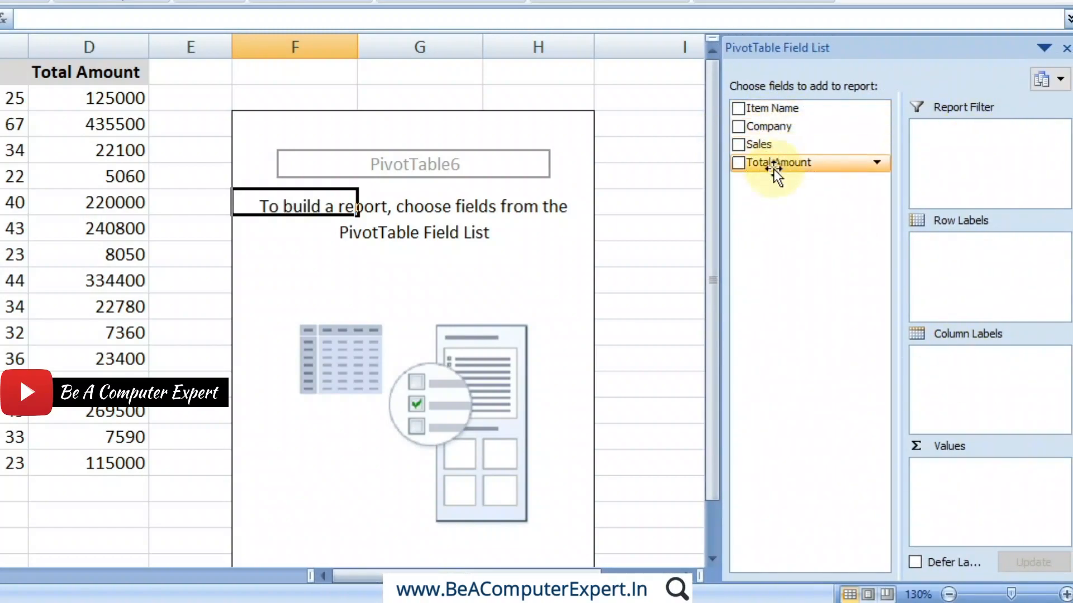
Try the field list layouts Fields Section Only, Areas Section Only (2 by 2) and Areas Section Only (1 by 4)
{"action": "left_click", "coordinate": [1046, 79]}
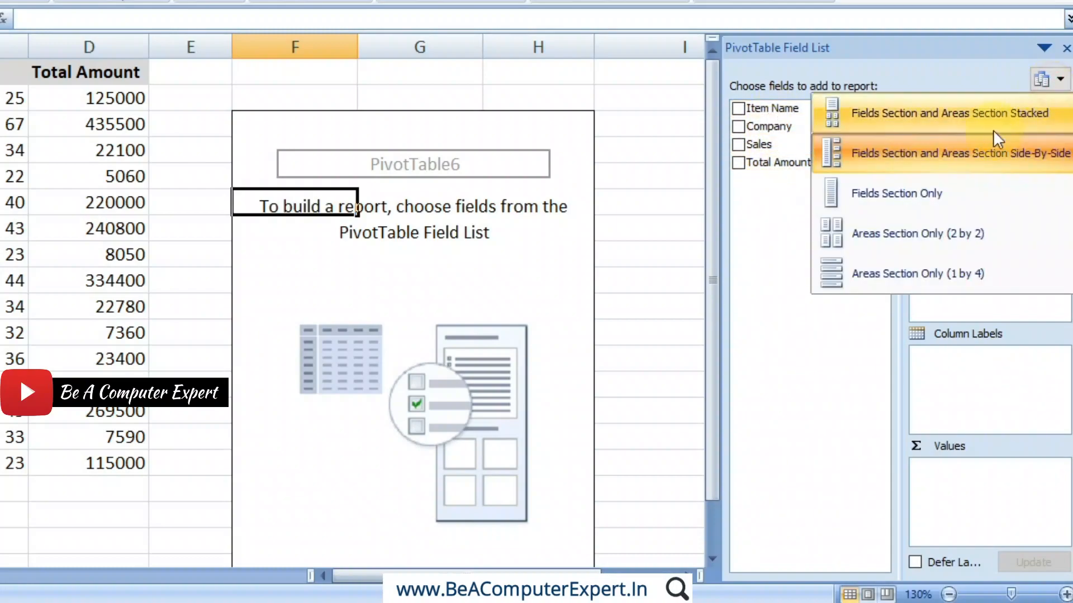
{"action": "left_click", "coordinate": [896, 199]}
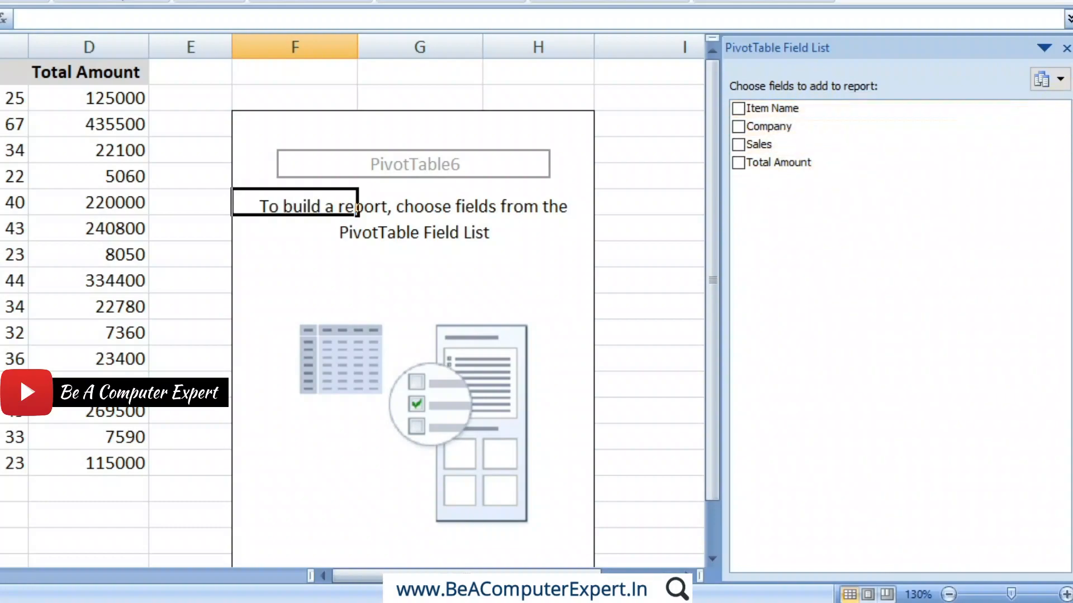
{"action": "left_click", "coordinate": [1045, 78]}
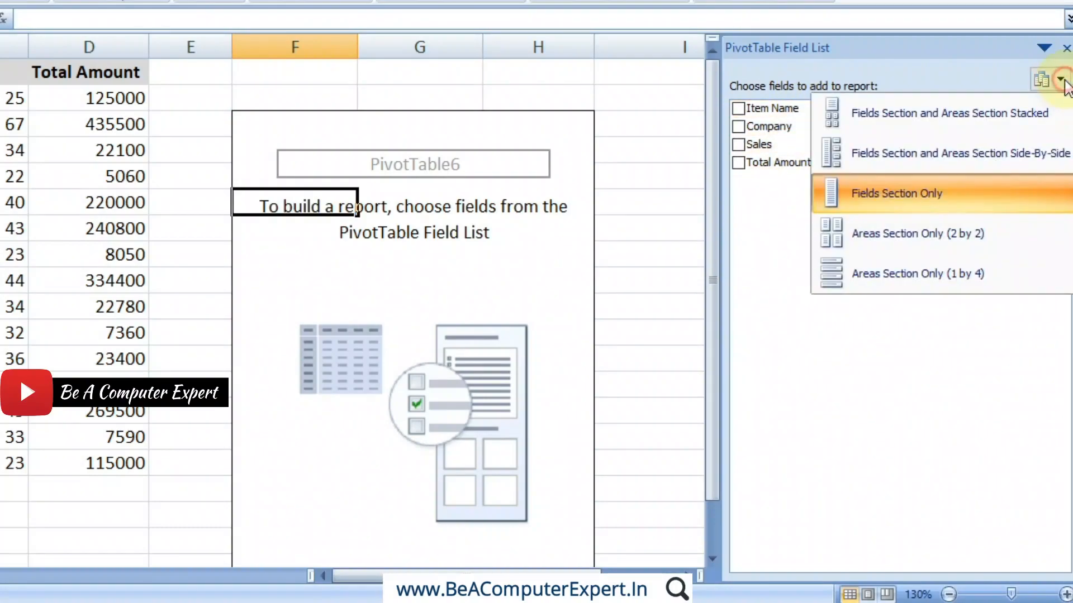
{"action": "left_click", "coordinate": [875, 247]}
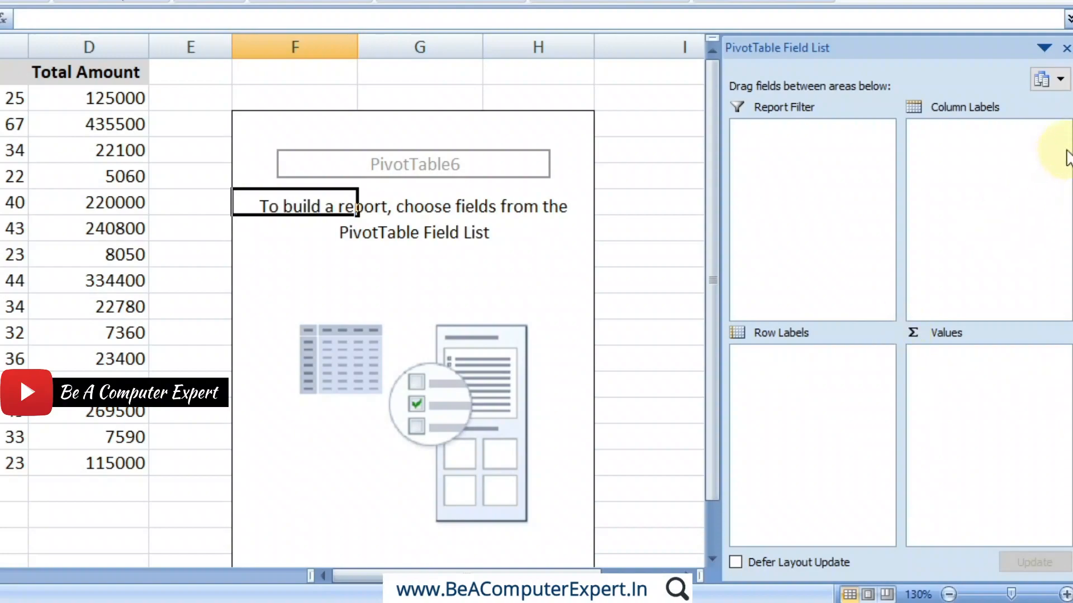
{"action": "left_click", "coordinate": [1048, 78]}
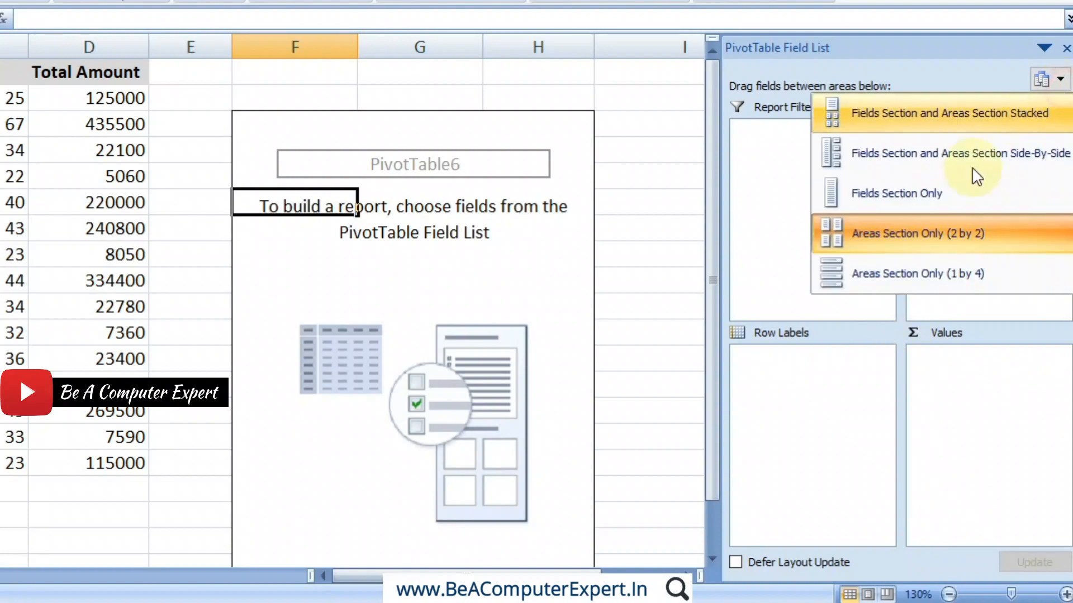
{"action": "left_click", "coordinate": [872, 270]}
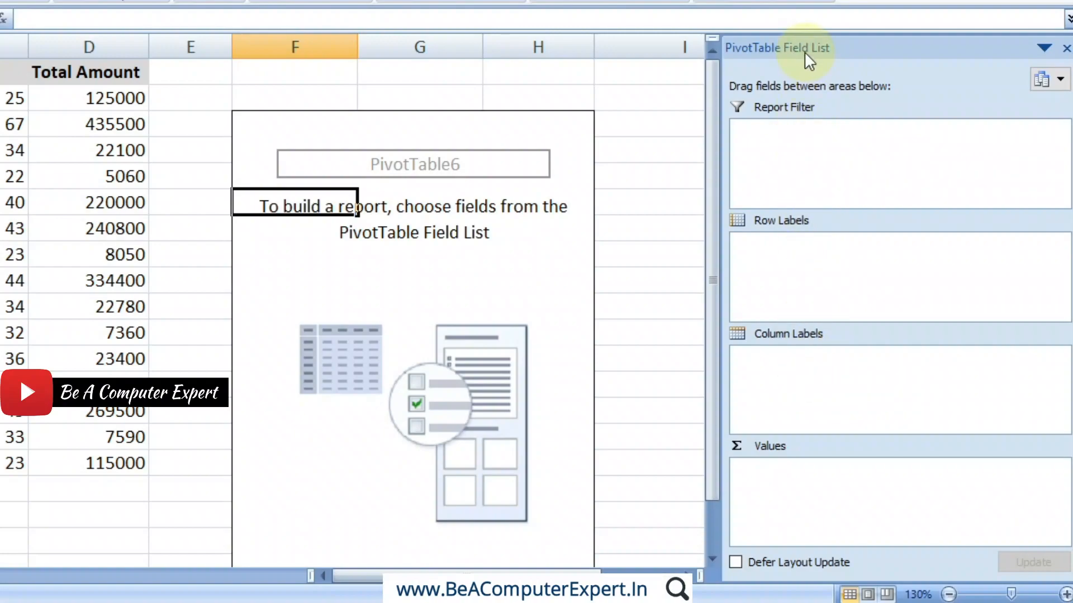
Return the field list to Fields Section and Areas Section Stacked, narrow its pane and enlarge the areas section
{"action": "left_click", "coordinate": [1049, 80]}
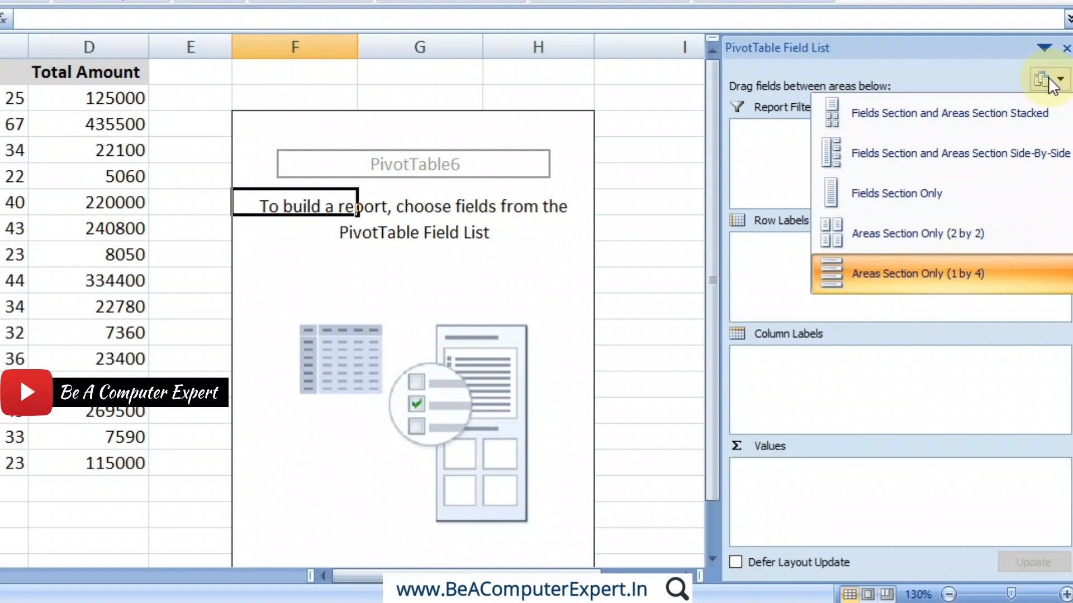
{"action": "left_click", "coordinate": [914, 118]}
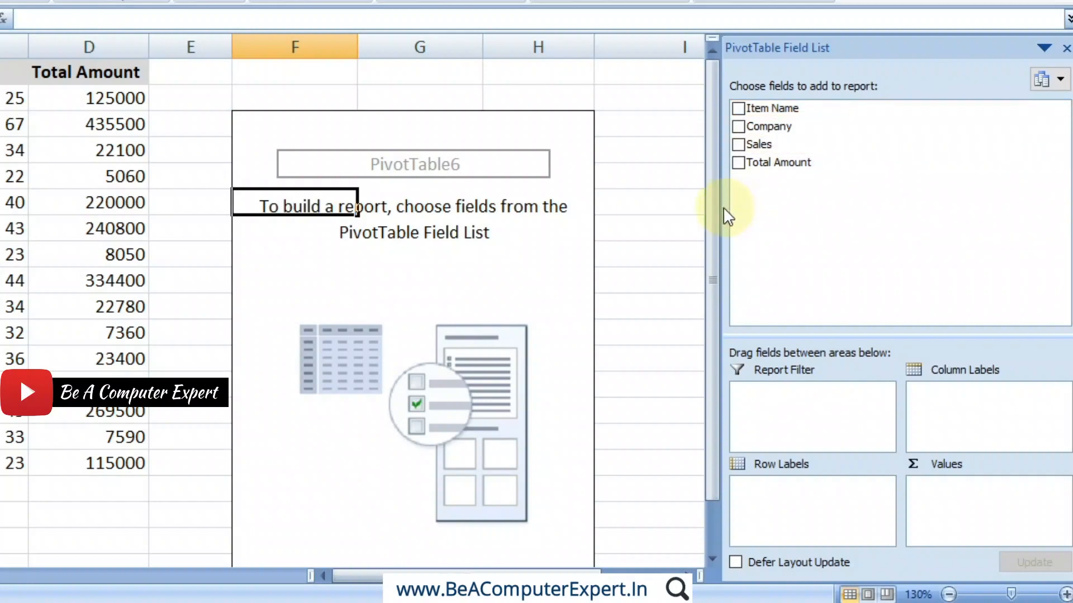
{"action": "left_click_drag", "start_coordinate": [719, 208], "coordinate": [805, 194]}
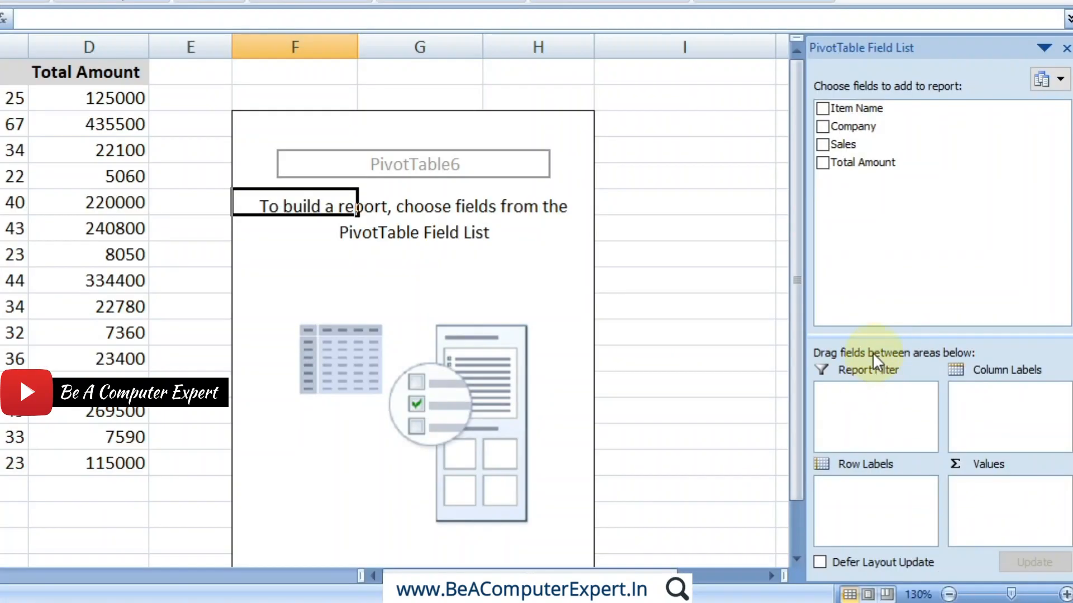
{"action": "left_click_drag", "start_coordinate": [873, 335], "coordinate": [886, 240]}
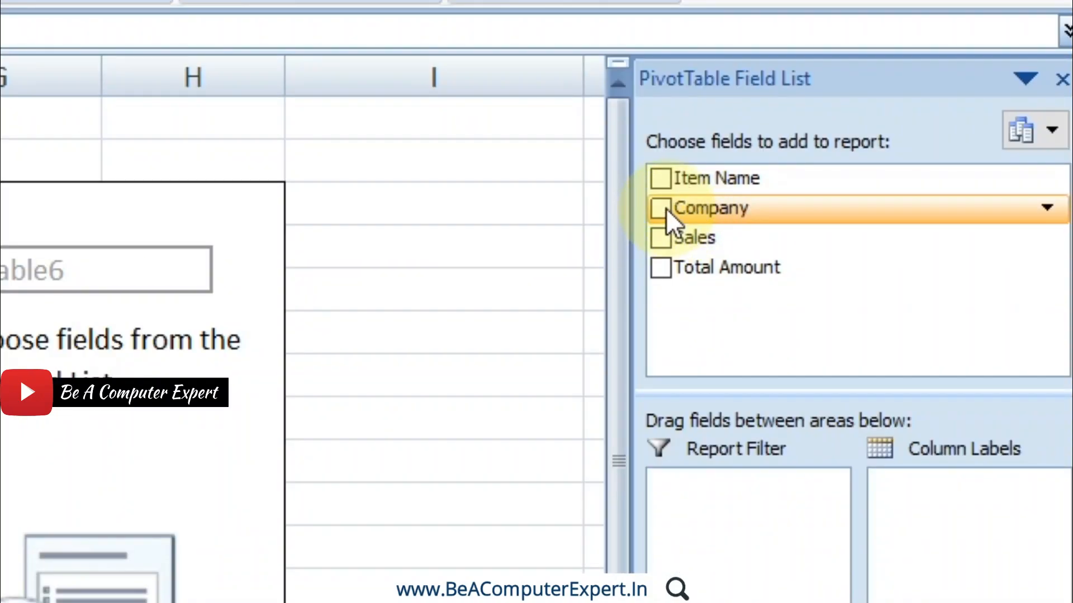
Add the Company, Item Name and Sales fields to the PivotTable report, in that order
{"action": "left_click", "coordinate": [665, 210]}
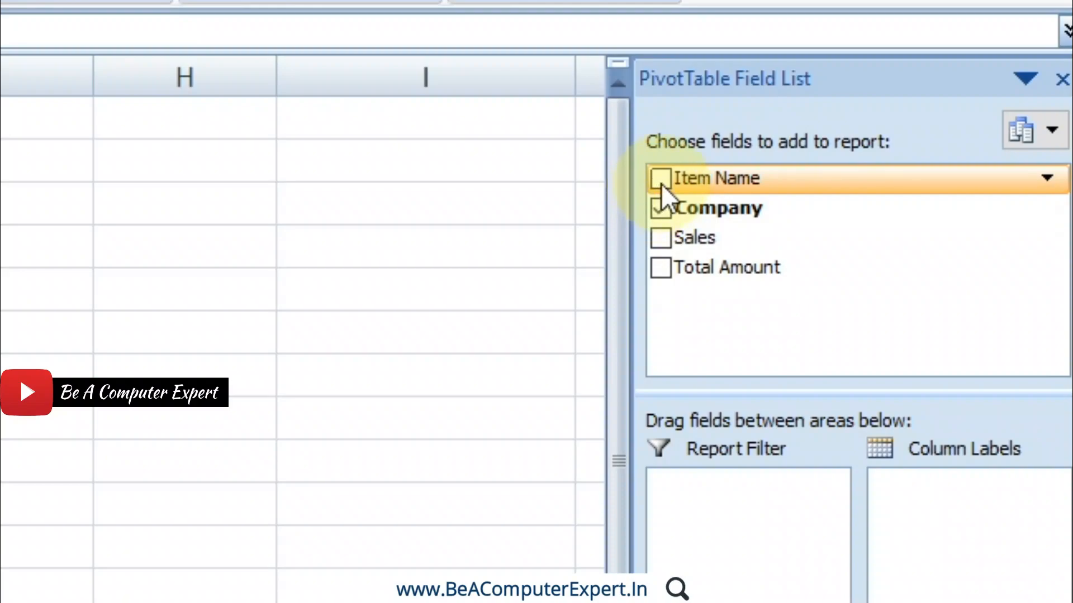
{"action": "left_click", "coordinate": [661, 183]}
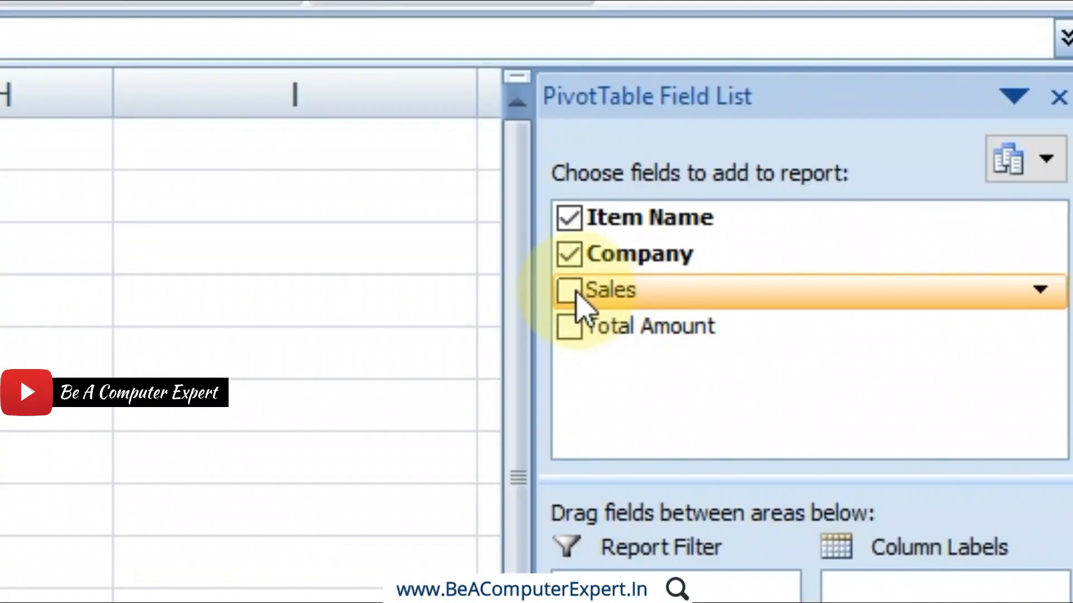
{"action": "left_click", "coordinate": [570, 290]}
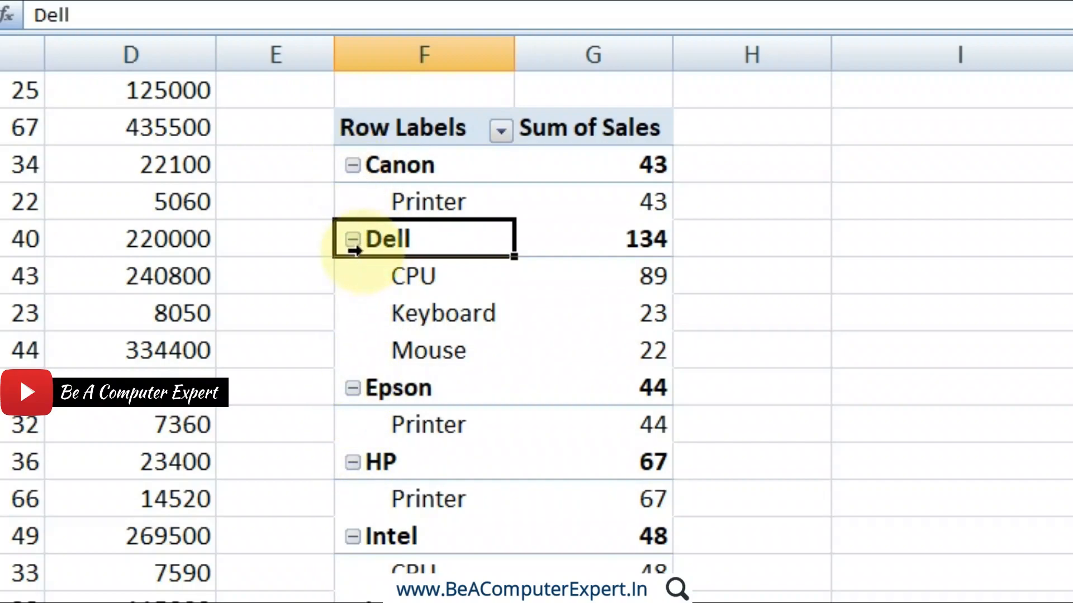
Collapse the entire Company field in the PivotTable so that only the company rows are listed
{"action": "left_click", "coordinate": [357, 158]}
{"action": "right_click", "coordinate": [357, 158]}
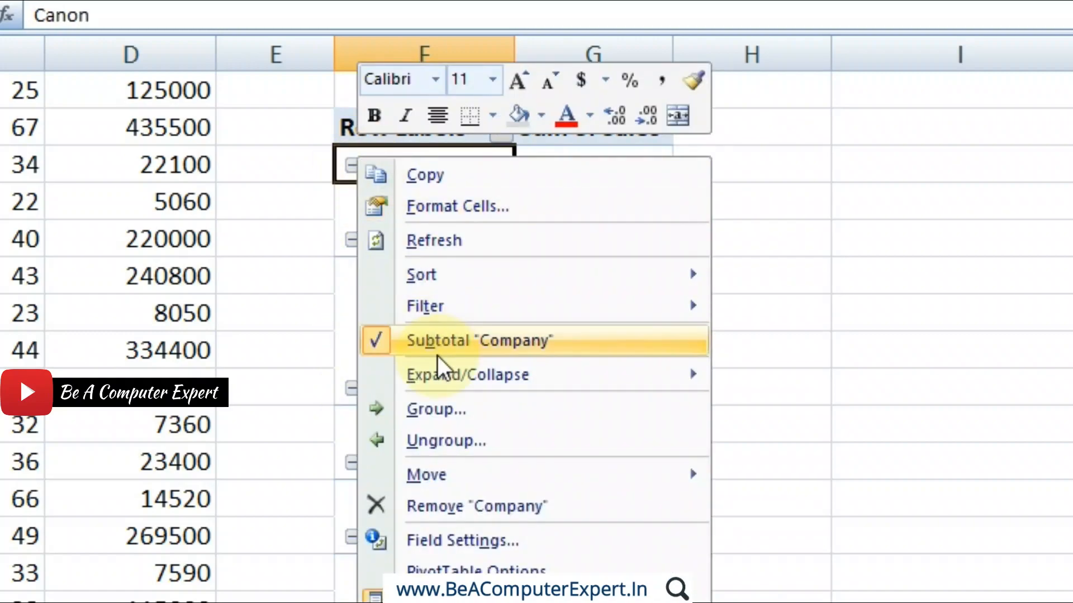
{"action": "mouse_move", "coordinate": [435, 375]}
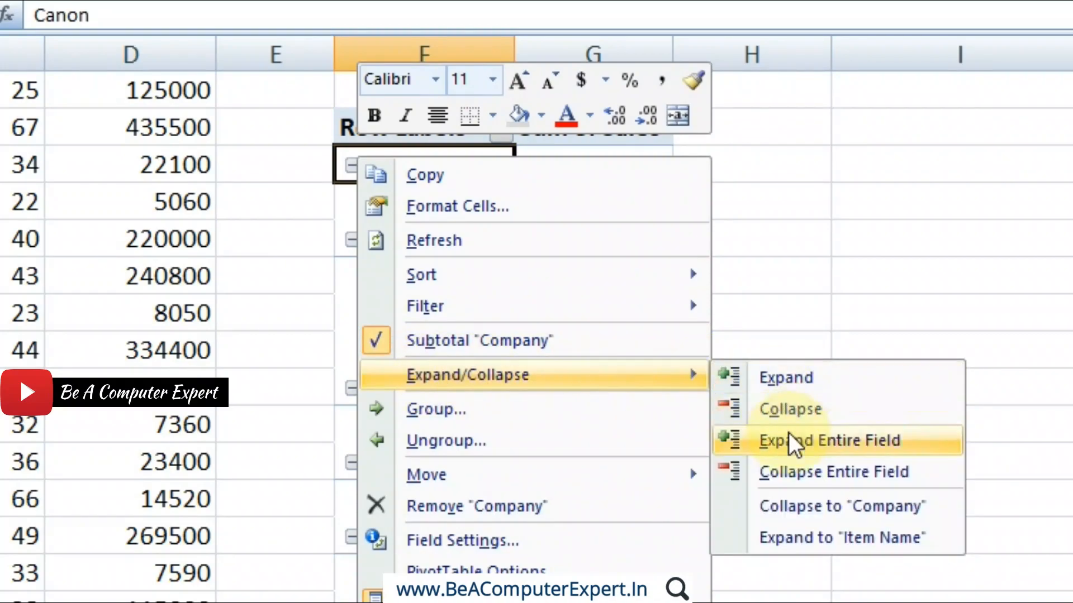
{"action": "left_click", "coordinate": [788, 477]}
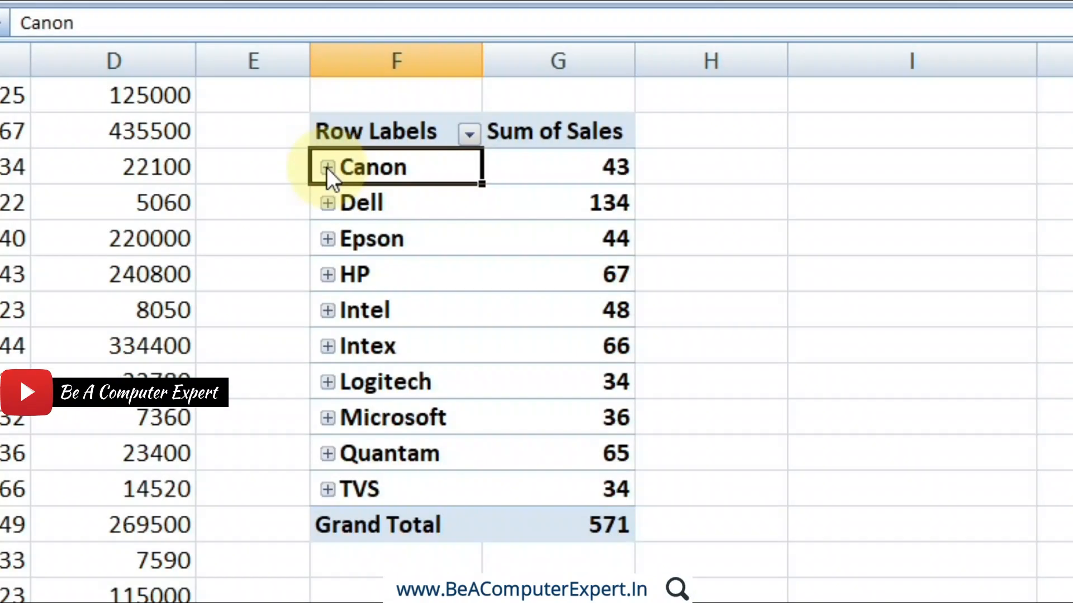
Expand and collapse the Canon and Dell rows in turn to view their items
{"action": "left_click", "coordinate": [328, 168]}
{"action": "left_click", "coordinate": [327, 167]}
{"action": "left_click", "coordinate": [326, 203]}
{"action": "left_click", "coordinate": [328, 203]}
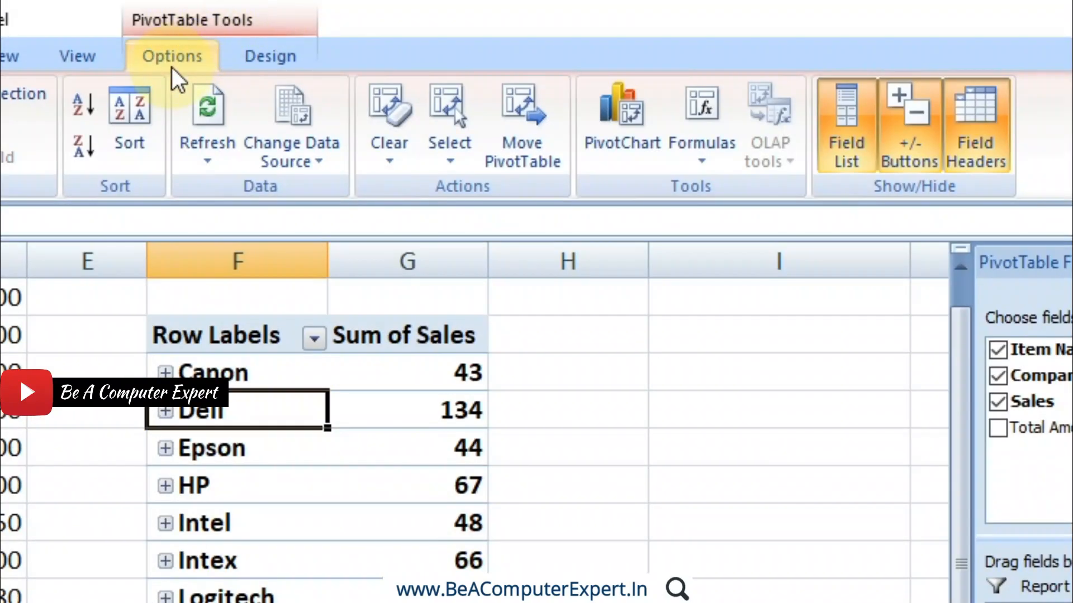
Hide and restore the PivotTable's +/- buttons, and do the same with its field headers
{"action": "left_click", "coordinate": [904, 162]}
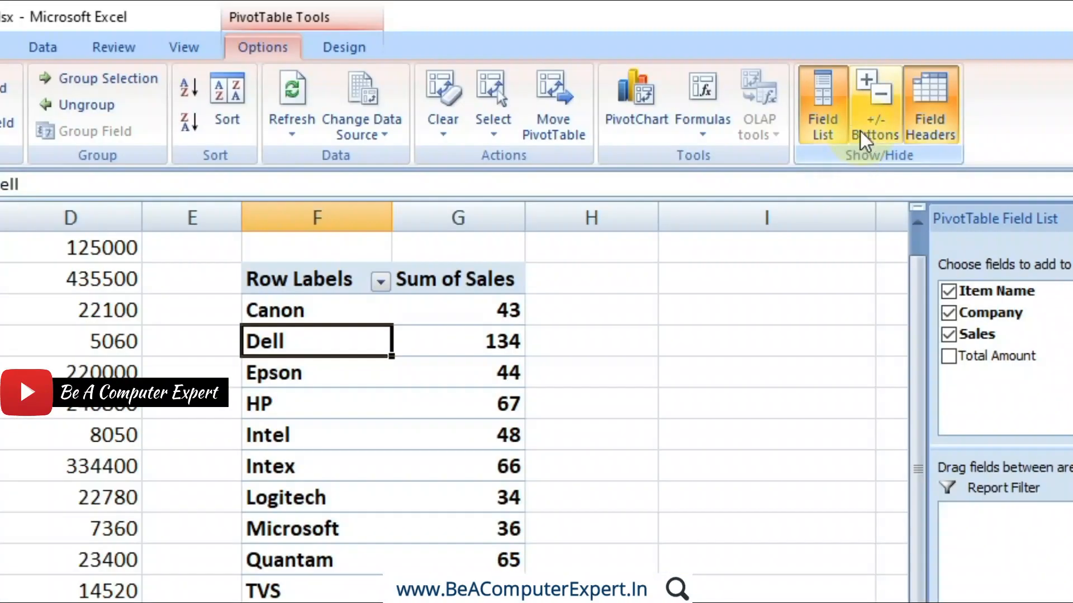
{"action": "left_click", "coordinate": [861, 131]}
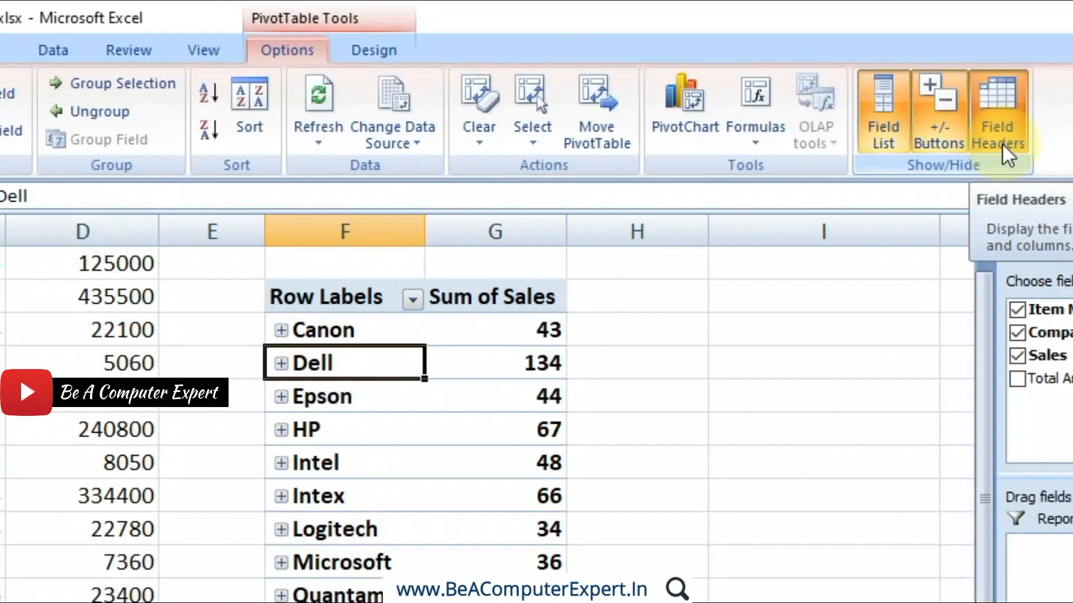
{"action": "double_click", "coordinate": [320, 298]}
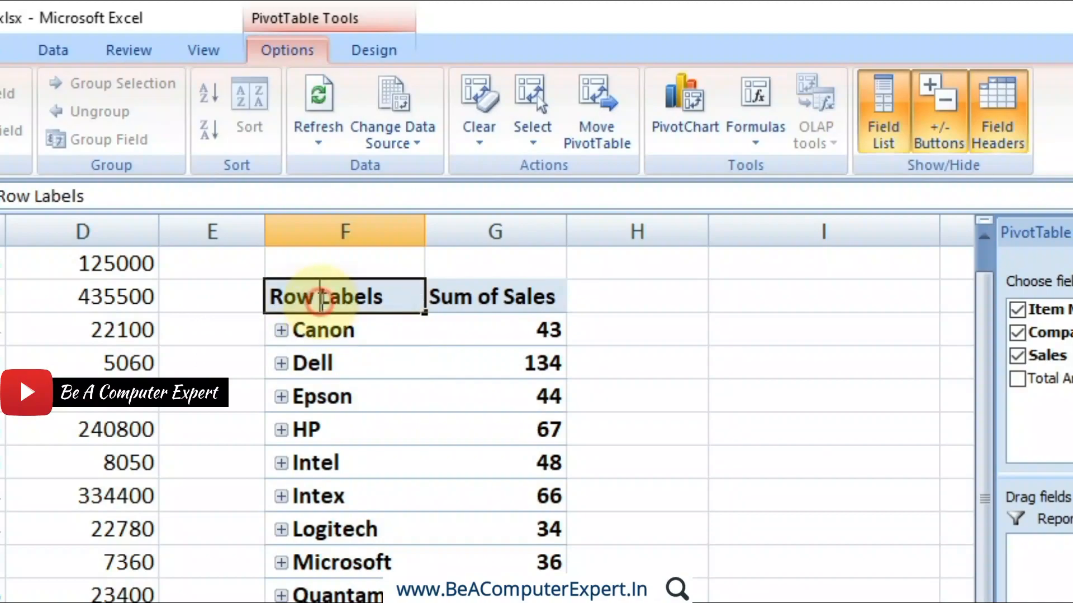
{"action": "left_click", "coordinate": [400, 375]}
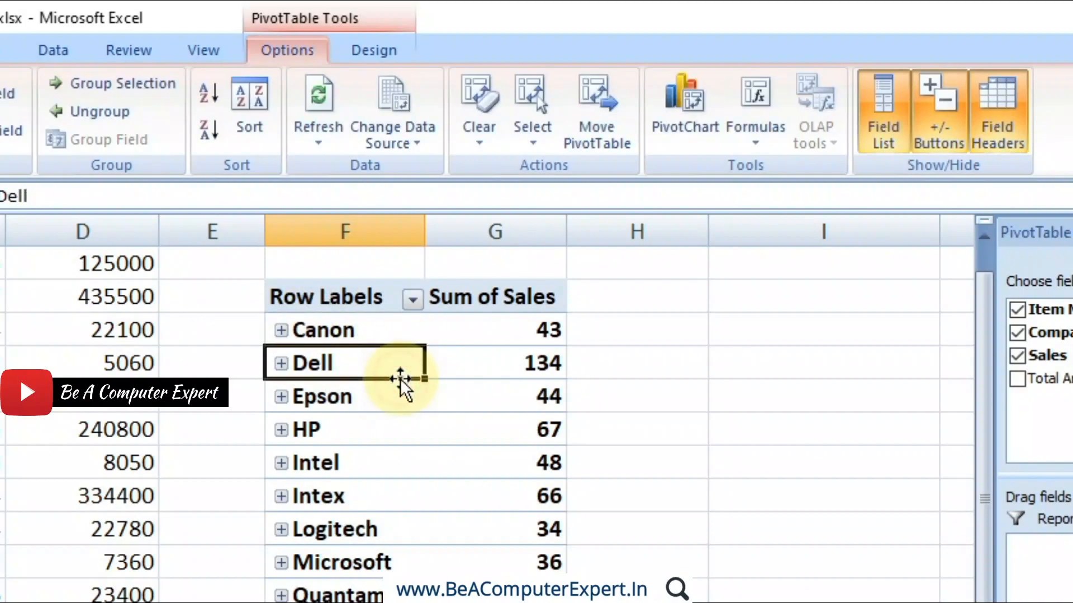
{"action": "left_click", "coordinate": [993, 134]}
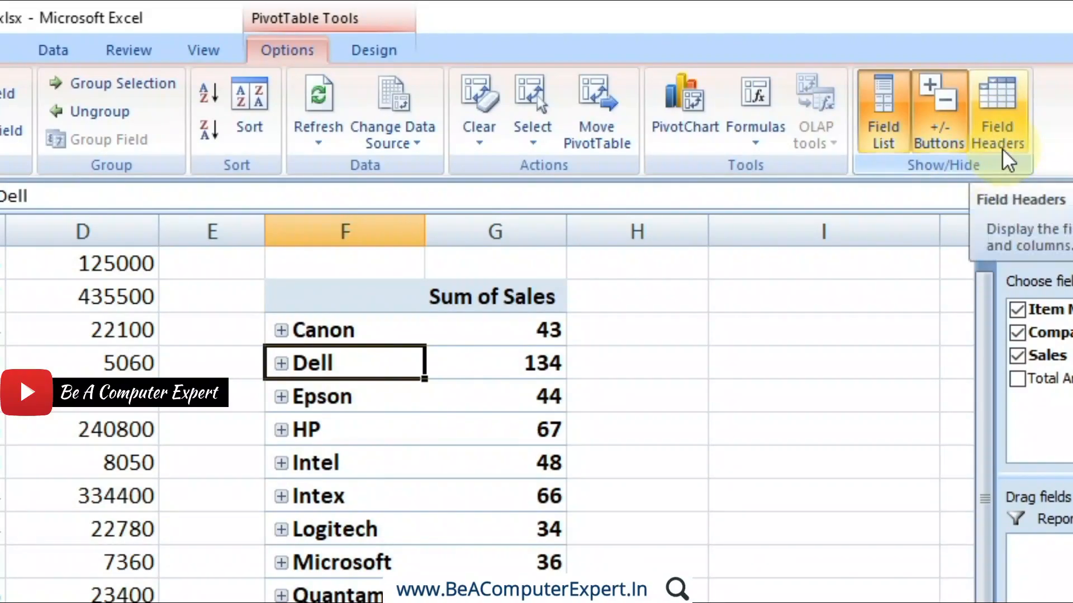
{"action": "left_click", "coordinate": [988, 122]}
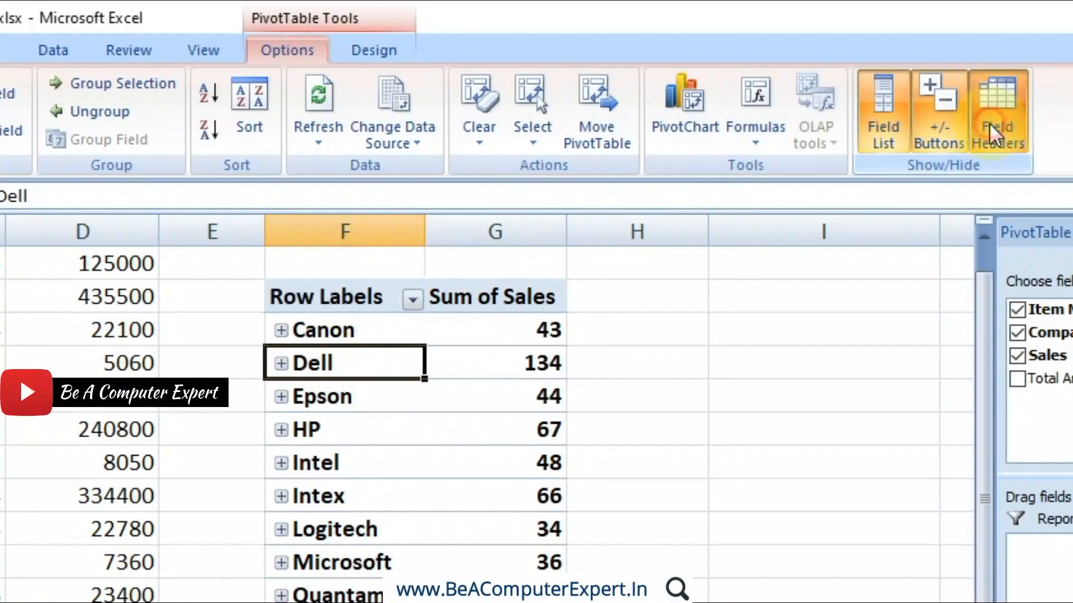
Rename the PivotTable's Row Labels header as Details
{"action": "left_click", "coordinate": [366, 297]}
{"action": "double_click", "coordinate": [377, 297]}
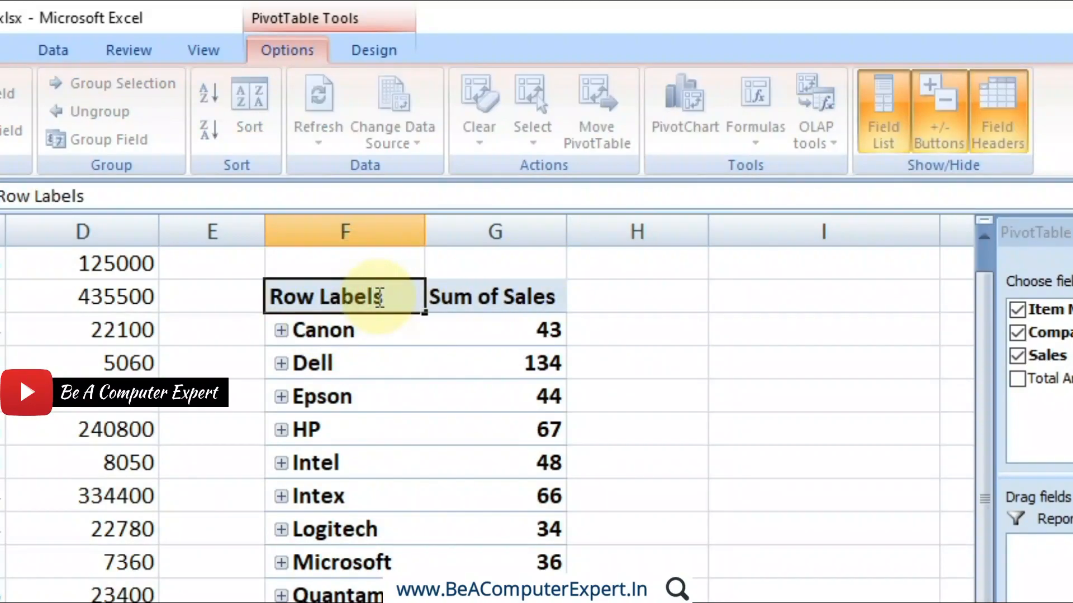
{"action": "key", "text": "BackSpace"}
{"action": "key", "text": "BackSpace"}
{"action": "key", "text": "BackSpace"}
{"action": "key", "text": "BackSpace"}
{"action": "key", "text": "BackSpace"}
{"action": "key", "text": "BackSpace"}
{"action": "key", "text": "BackSpace"}
{"action": "key", "text": "BackSpace"}
{"action": "key", "text": "BackSpace"}
{"action": "key", "text": "BackSpace"}
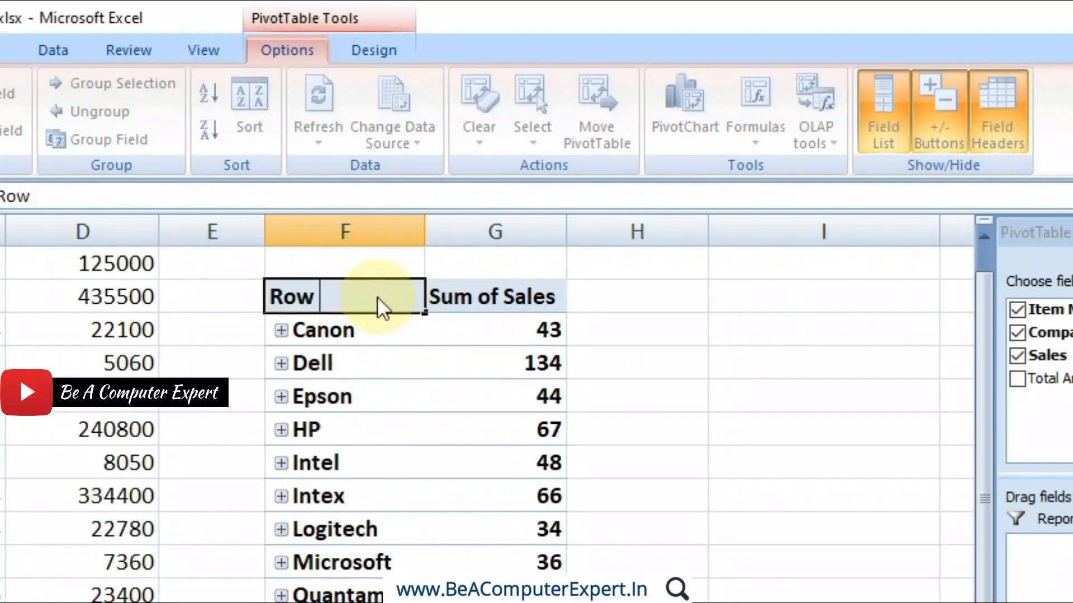
{"action": "type", "text": "Details"}
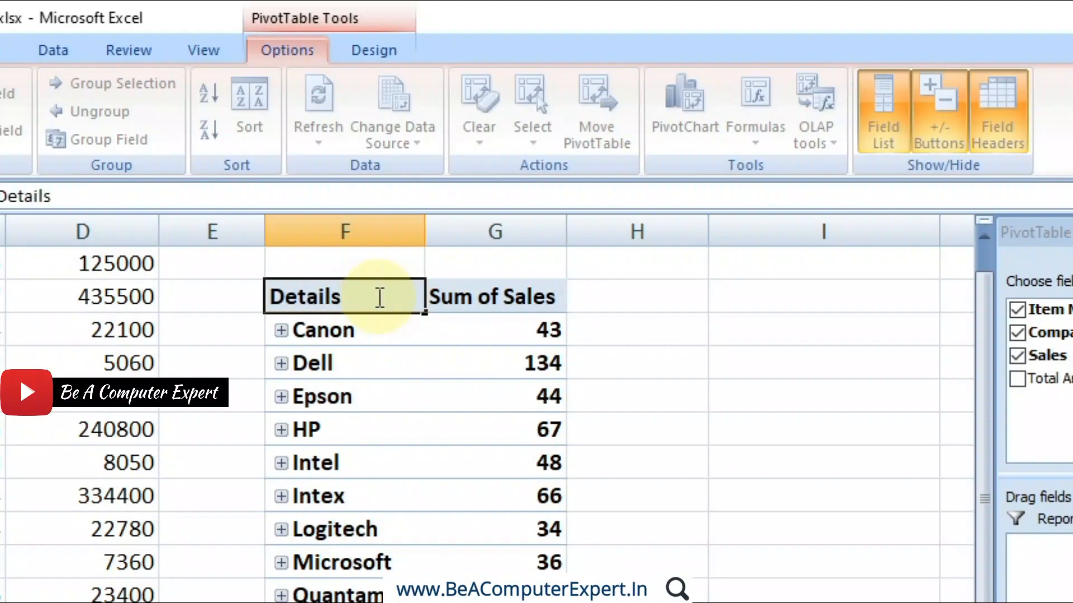
{"action": "key", "text": "Return"}
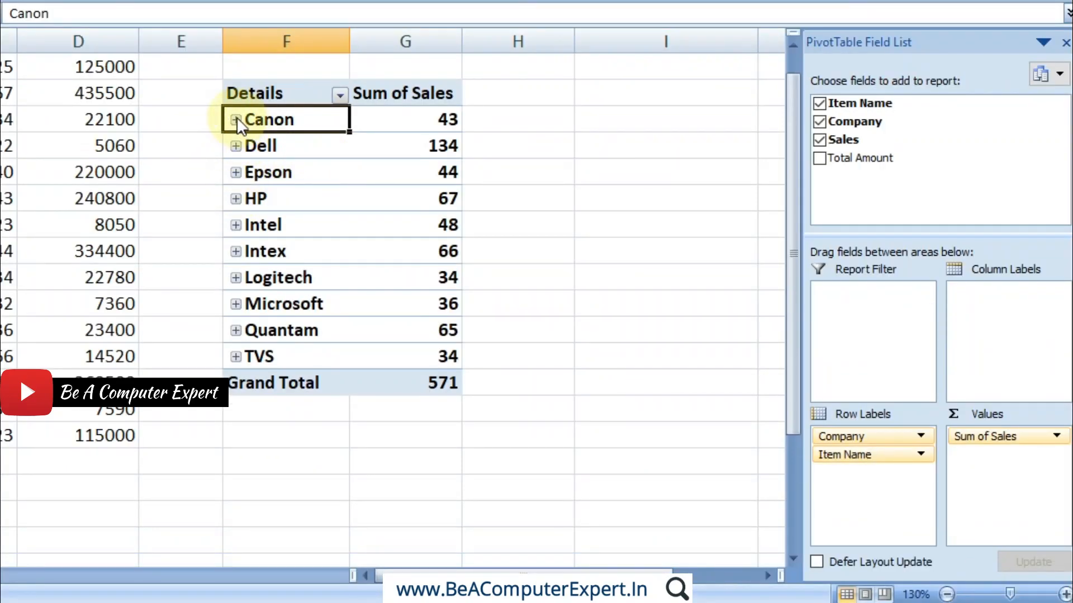
Check the item details under Canon and Dell by expanding each company, collapsing it again after viewing
{"action": "left_click", "coordinate": [236, 120]}
{"action": "left_click", "coordinate": [235, 120]}
{"action": "left_click", "coordinate": [236, 146]}
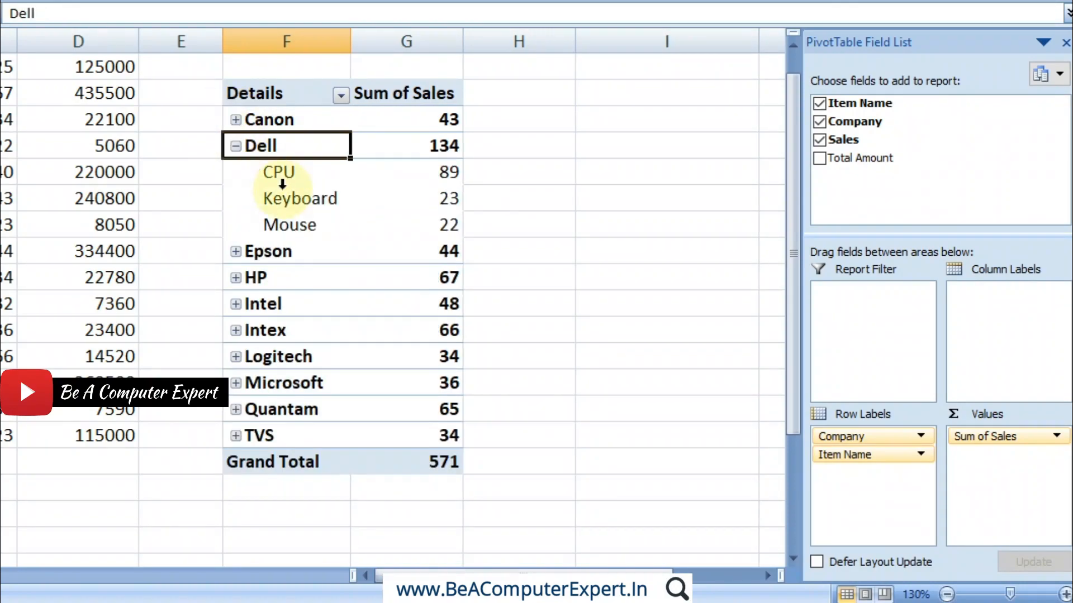
{"action": "left_click", "coordinate": [235, 146]}
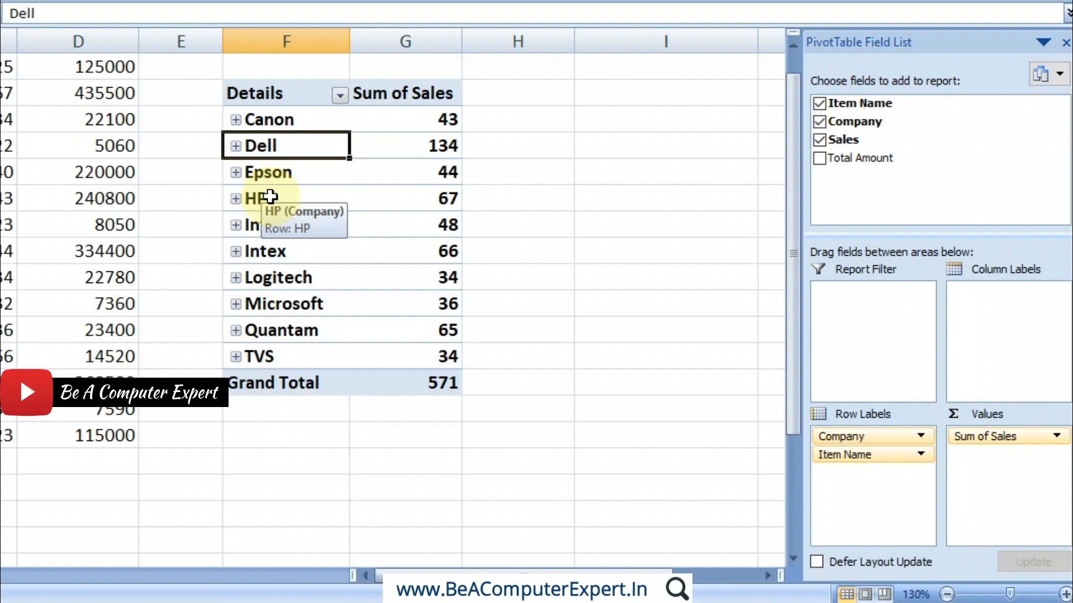
Expand Dell in the PivotTable, check the sales of its CPU, Keyboard and Mouse items, and collapse it again
{"action": "left_click", "coordinate": [236, 146]}
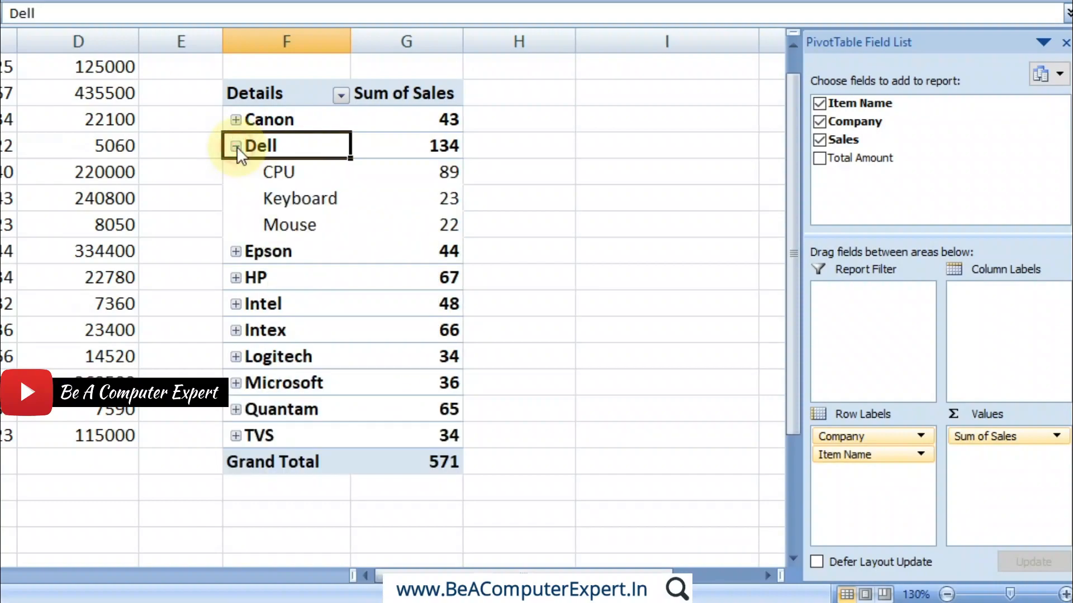
{"action": "left_click", "coordinate": [291, 171]}
{"action": "left_click", "coordinate": [435, 170]}
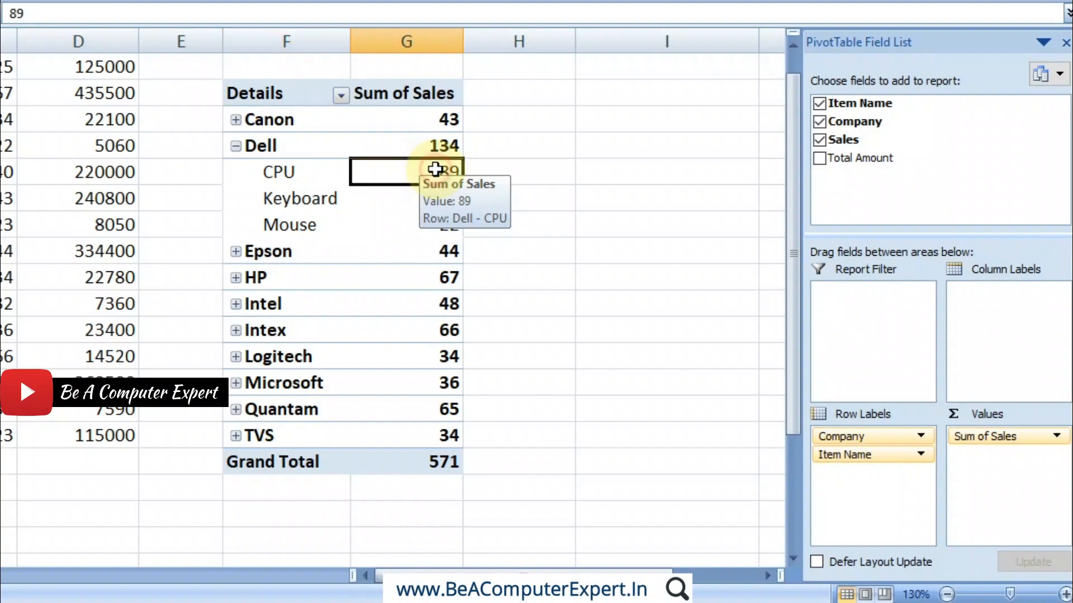
{"action": "left_click", "coordinate": [302, 201]}
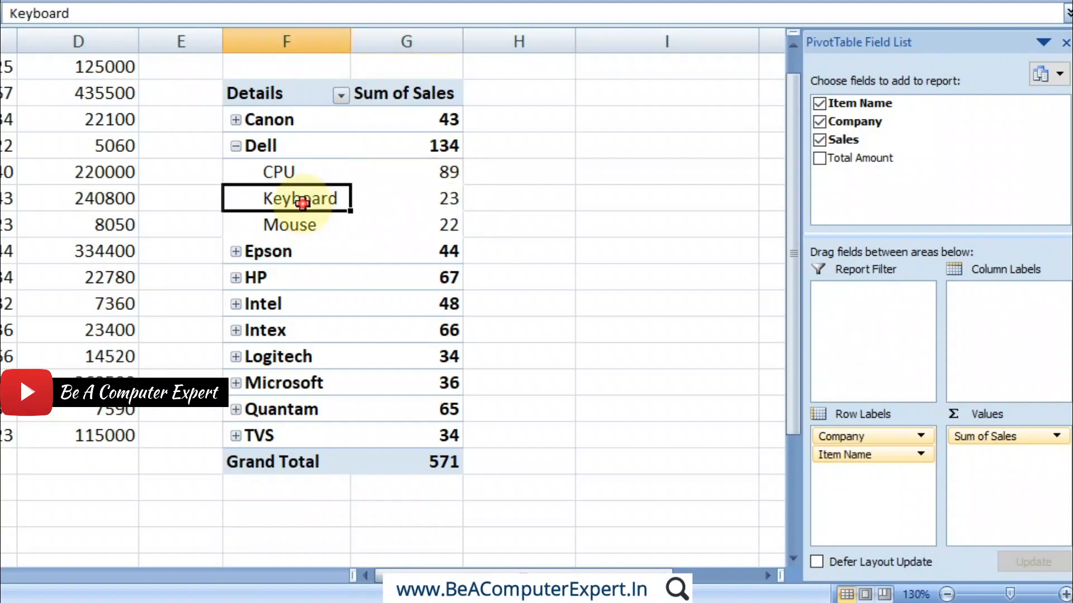
{"action": "left_click", "coordinate": [437, 200]}
{"action": "left_click", "coordinate": [310, 226]}
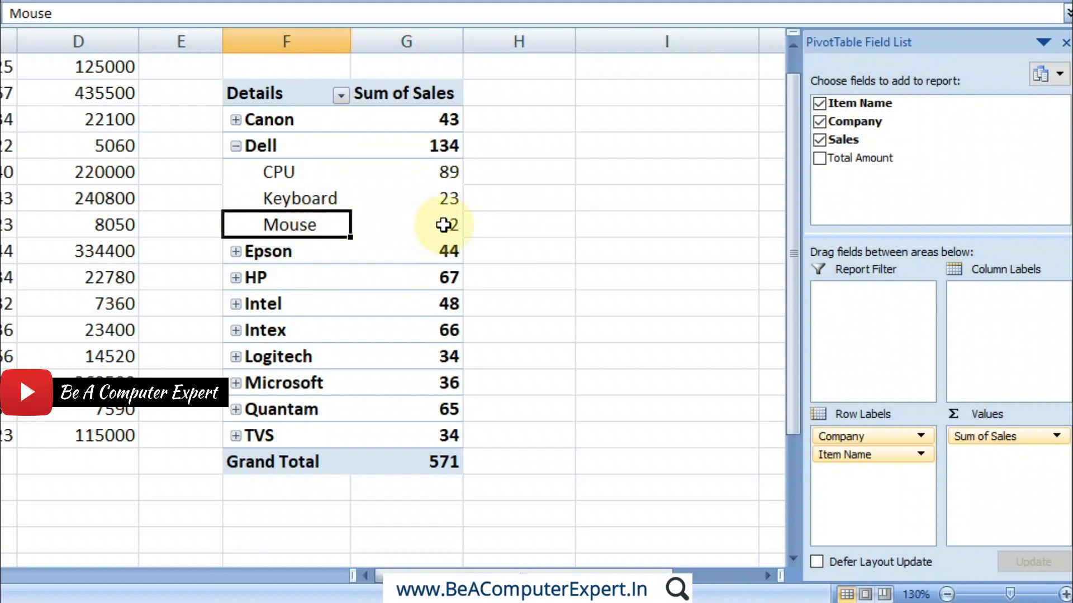
{"action": "left_click", "coordinate": [443, 224]}
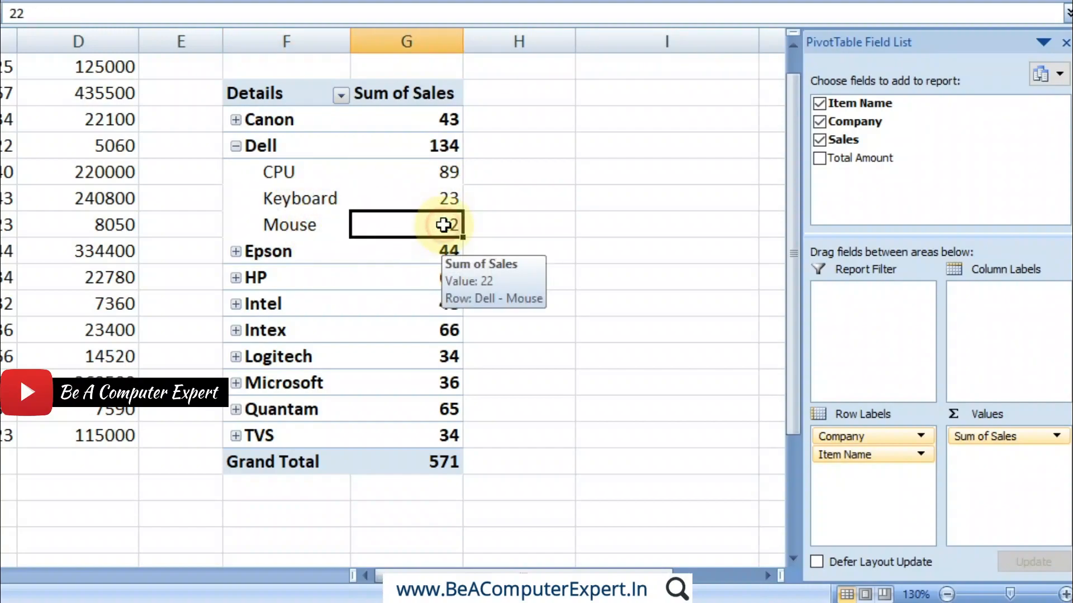
{"action": "left_click", "coordinate": [237, 146]}
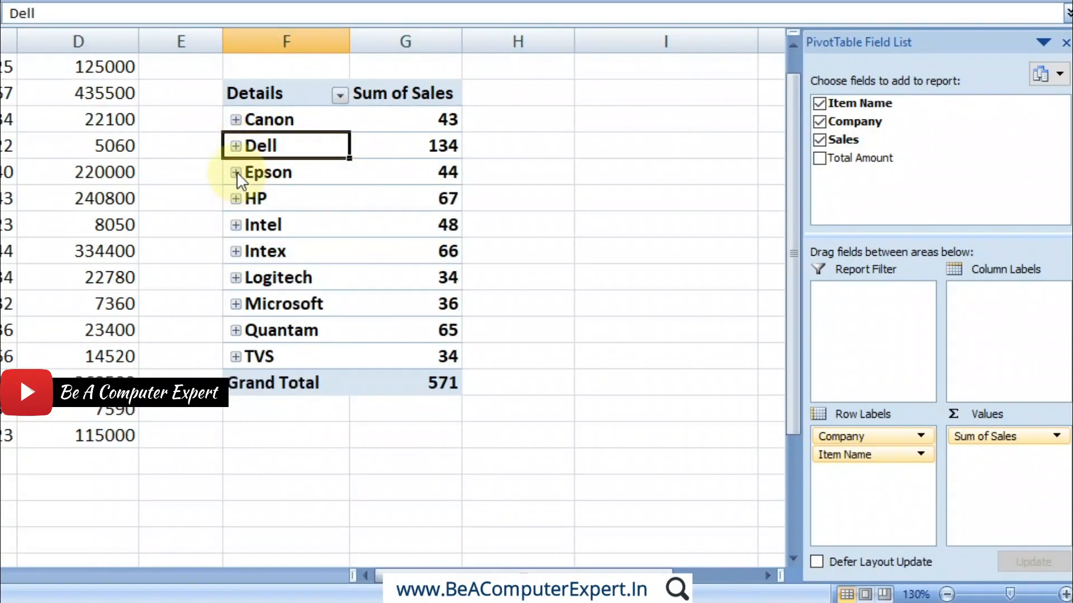
Expand and collapse the Epson, HP and Canon rows in turn to view their items
{"action": "left_click", "coordinate": [236, 173]}
{"action": "left_click", "coordinate": [236, 173]}
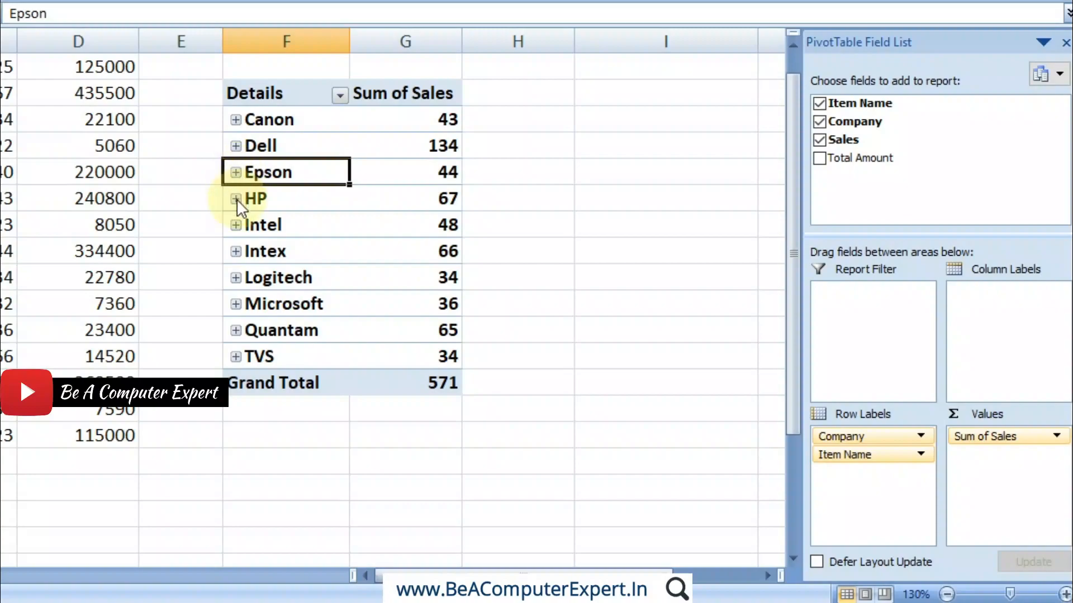
{"action": "left_click", "coordinate": [237, 198]}
{"action": "left_click", "coordinate": [237, 199]}
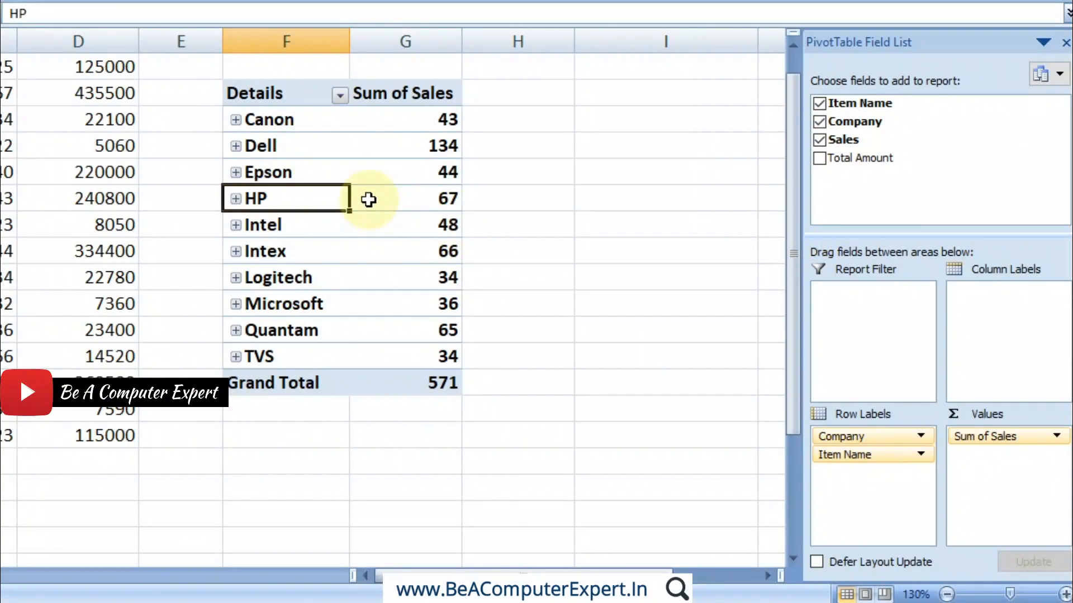
{"action": "left_click", "coordinate": [235, 118]}
{"action": "left_click", "coordinate": [236, 119]}
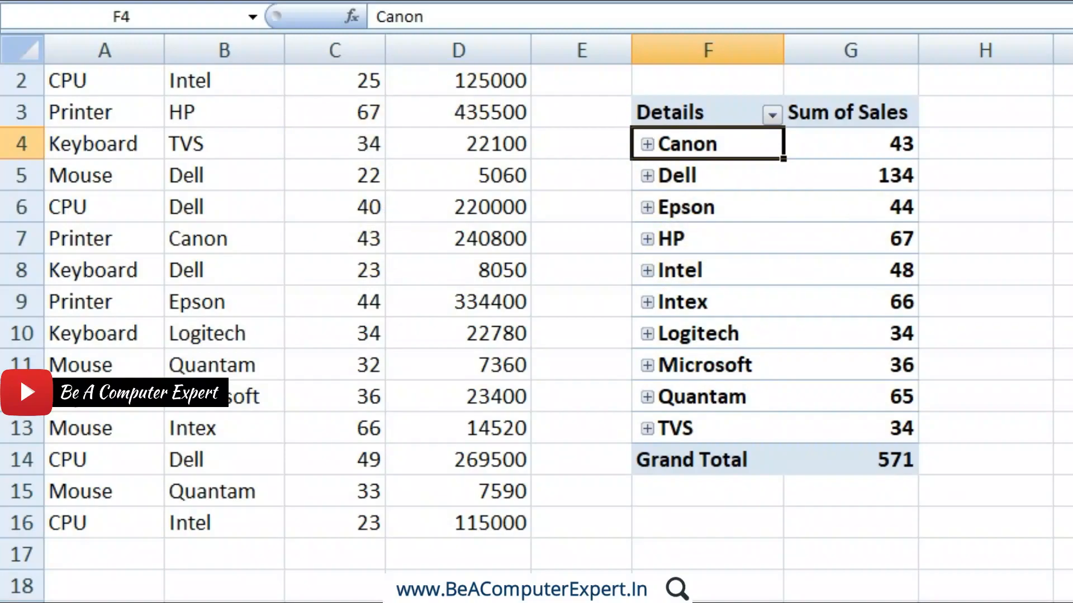
Move Item Name above Company in the row labels and collapse the CPU, Keyboard, Mouse and Printer groups
{"action": "scroll", "coordinate": [459, 330], "scroll_direction": "up", "scroll_amount": 1}
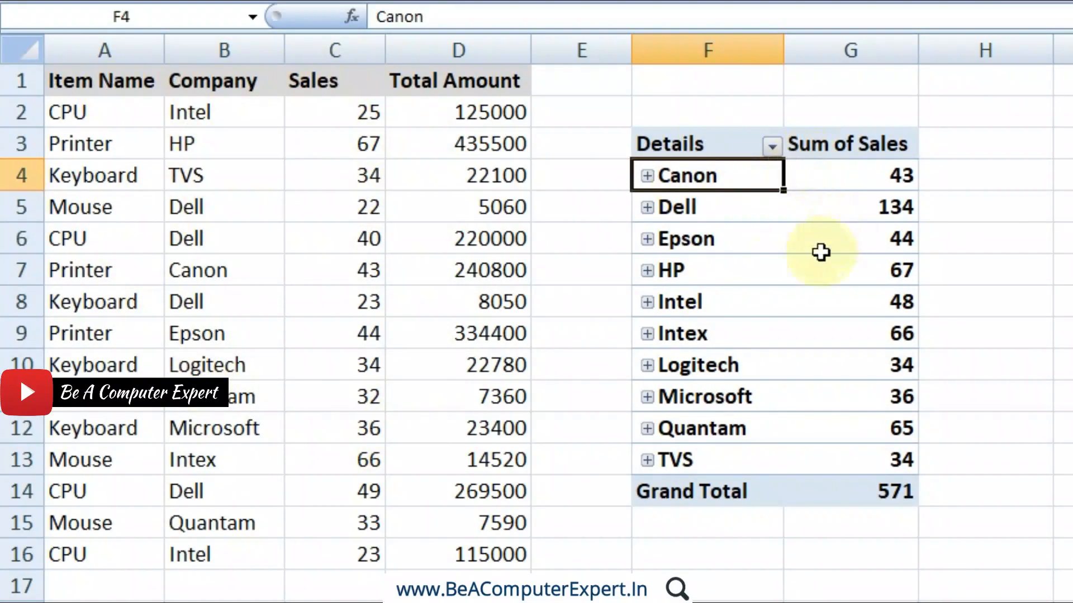
{"action": "mouse_move", "coordinate": [815, 180]}
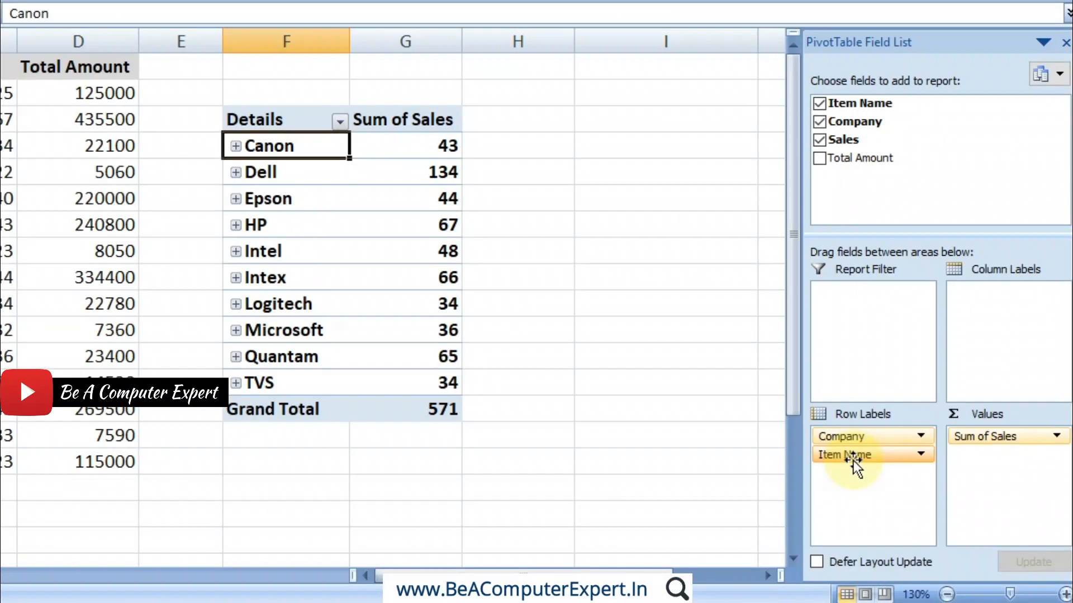
{"action": "left_click_drag", "start_coordinate": [853, 460], "coordinate": [851, 428]}
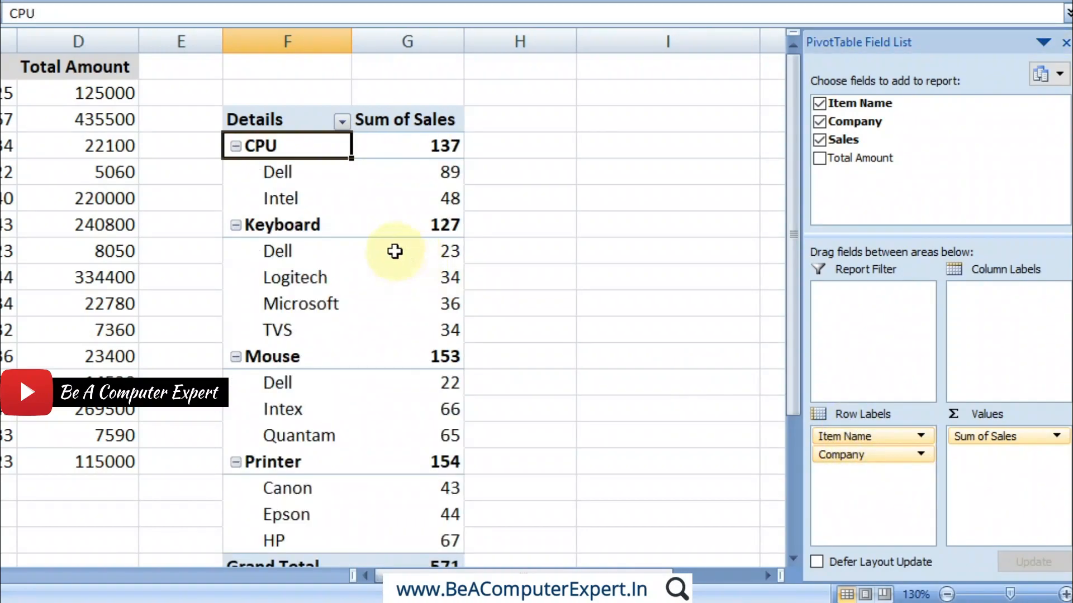
{"action": "left_click", "coordinate": [235, 147]}
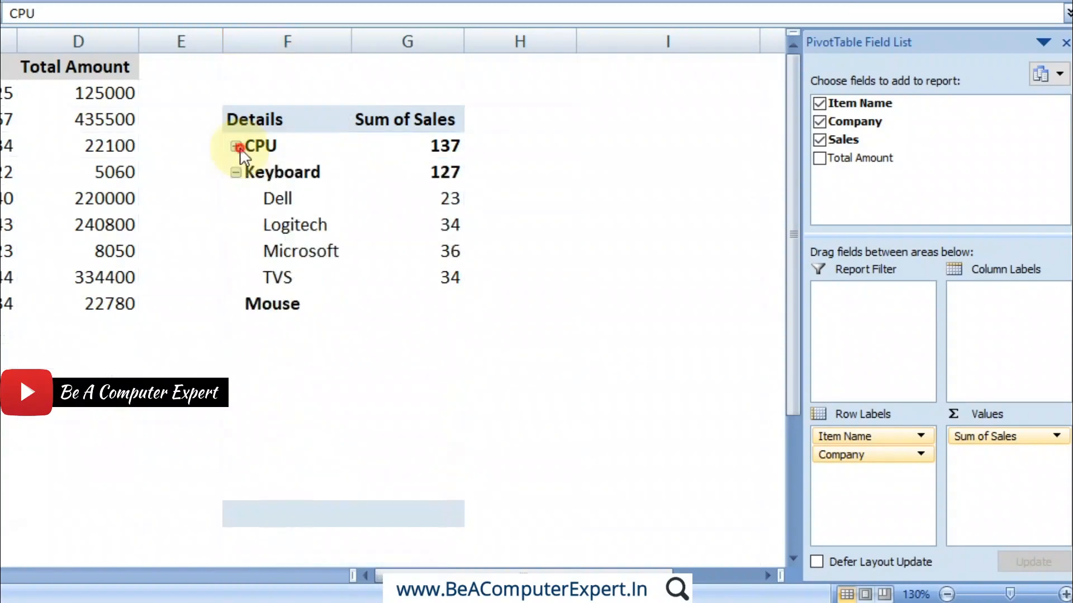
{"action": "left_click", "coordinate": [235, 172]}
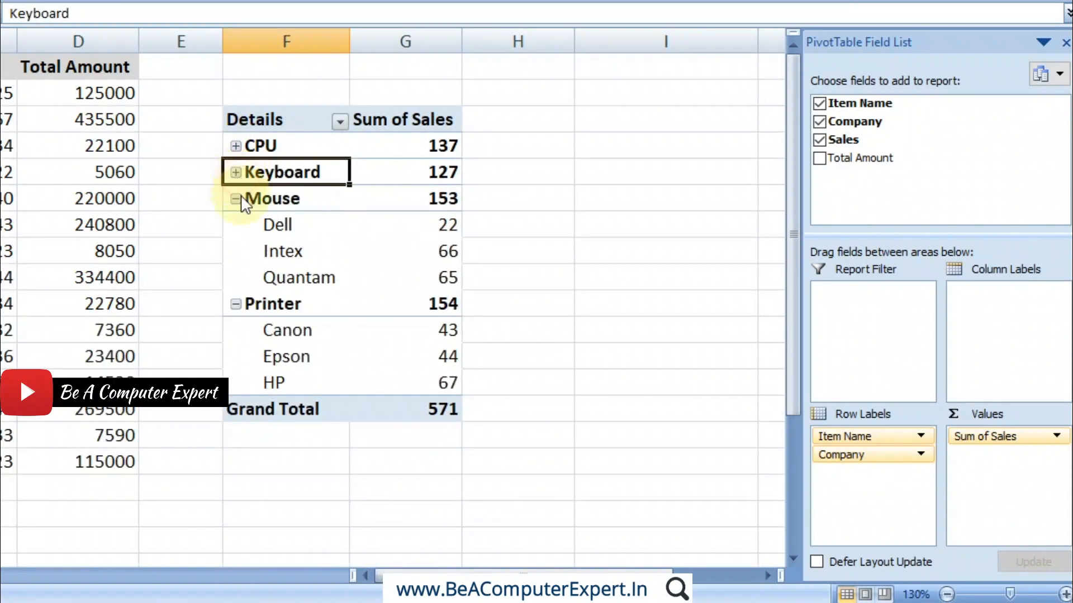
{"action": "left_click", "coordinate": [235, 199]}
{"action": "left_click", "coordinate": [239, 225]}
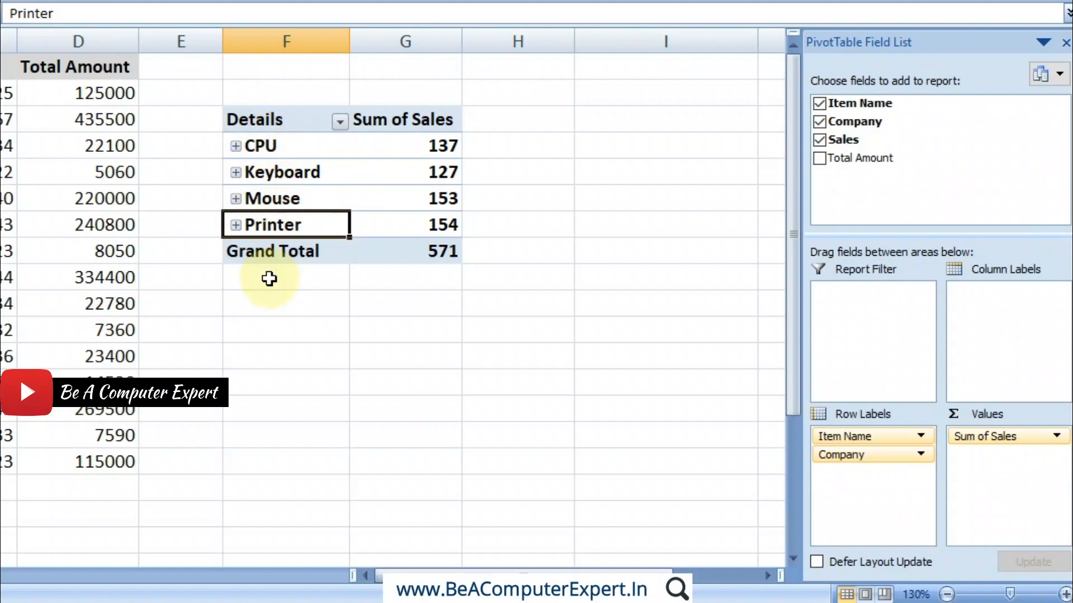
Expand the CPU group and check the sales of Dell and Intel
{"action": "left_click", "coordinate": [236, 145]}
{"action": "left_click", "coordinate": [290, 176]}
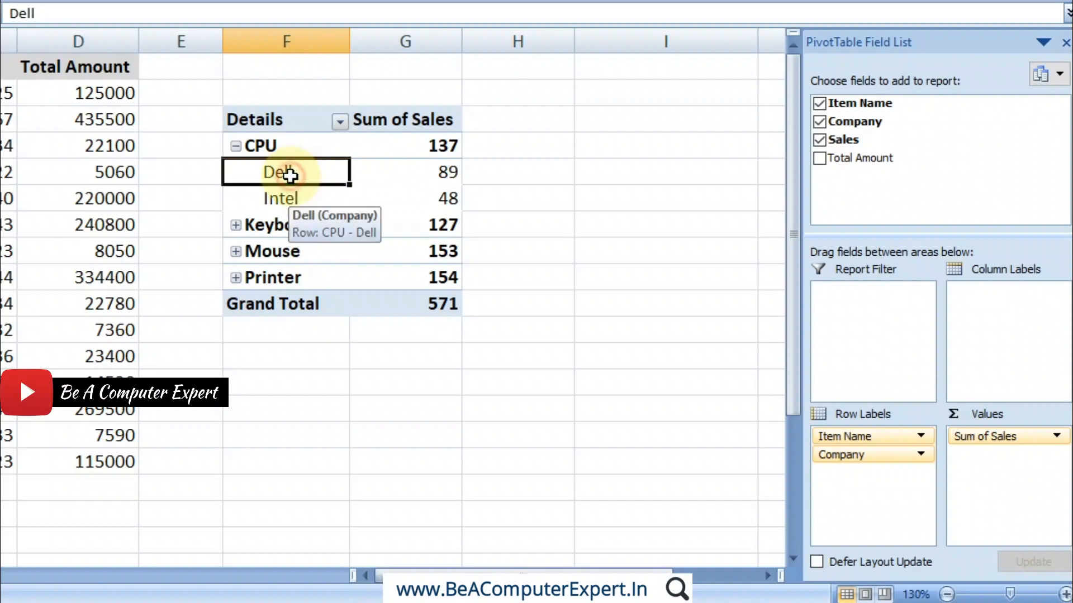
{"action": "left_click", "coordinate": [414, 173]}
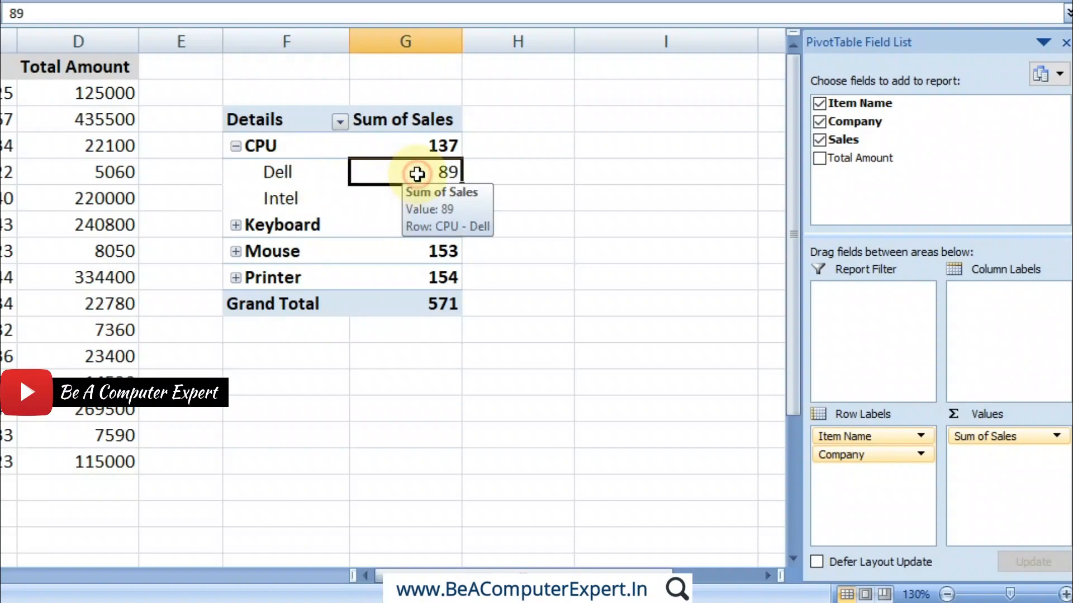
{"action": "left_click", "coordinate": [312, 204]}
{"action": "left_click", "coordinate": [428, 200]}
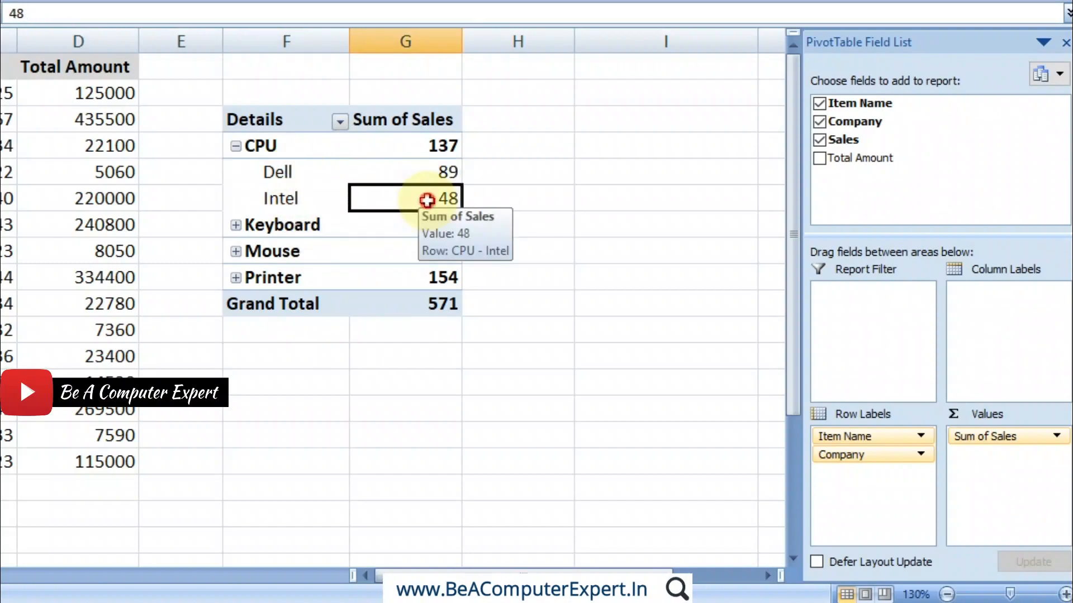
Expand the Keyboard group, check each company's sales under it, and collapse both the Keyboard and CPU groups
{"action": "left_click", "coordinate": [237, 224]}
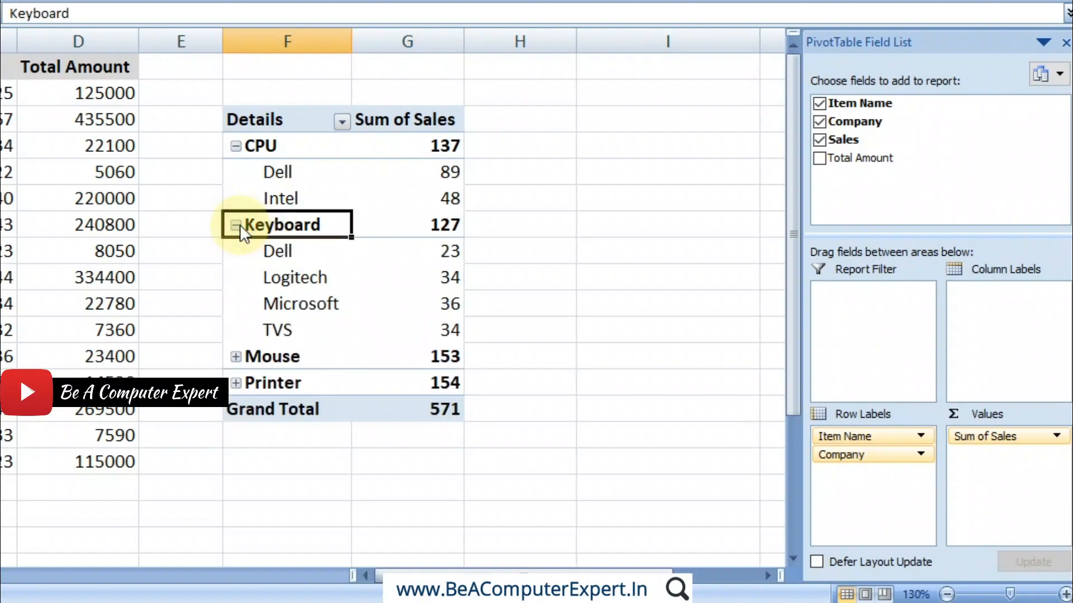
{"action": "left_click", "coordinate": [263, 254]}
{"action": "left_click", "coordinate": [436, 244]}
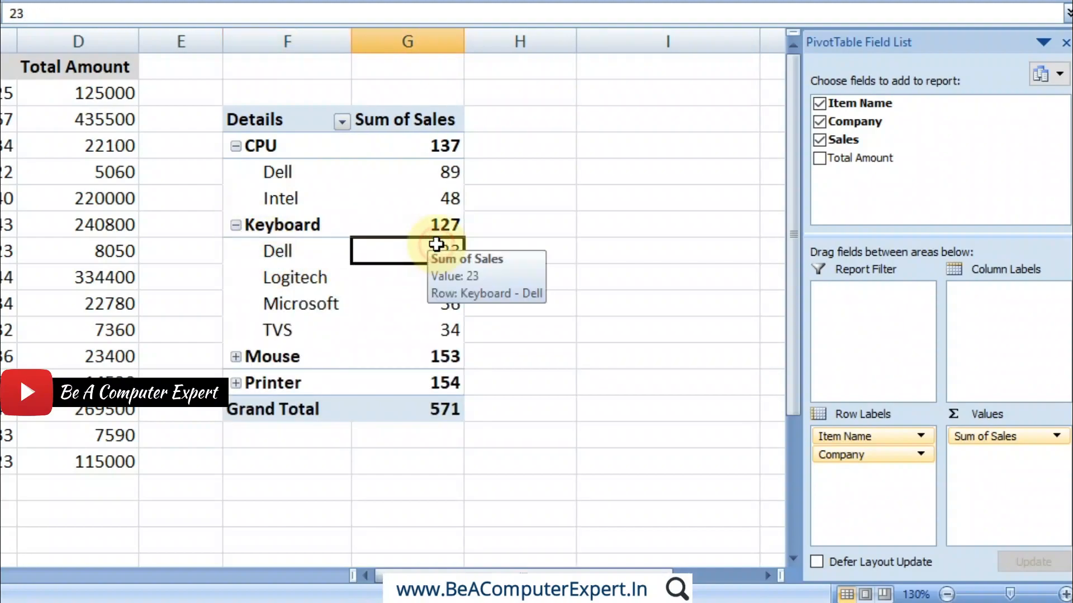
{"action": "left_click", "coordinate": [329, 279]}
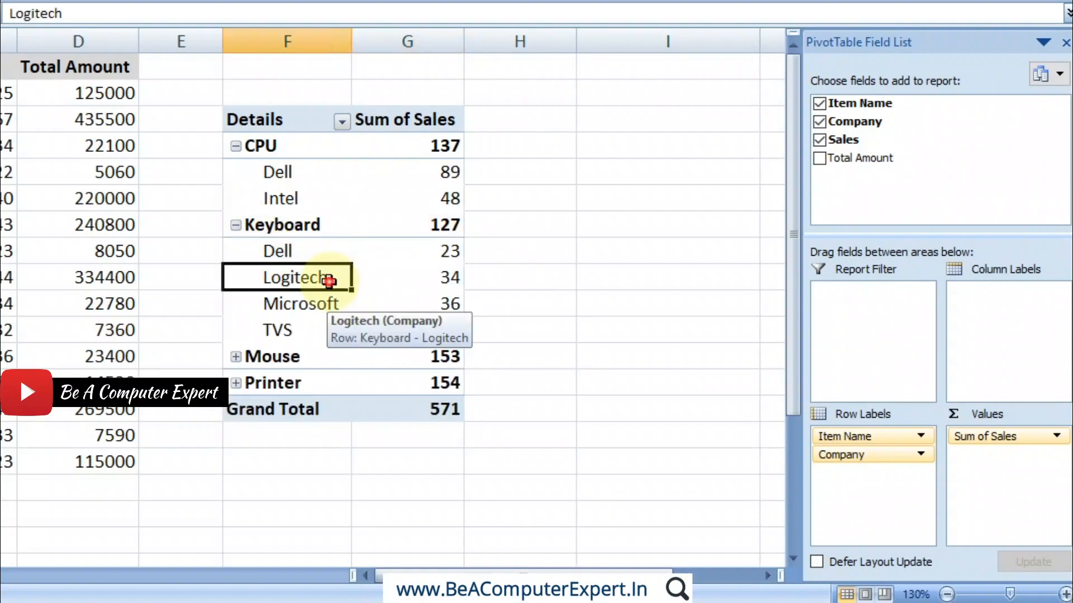
{"action": "left_click", "coordinate": [445, 282]}
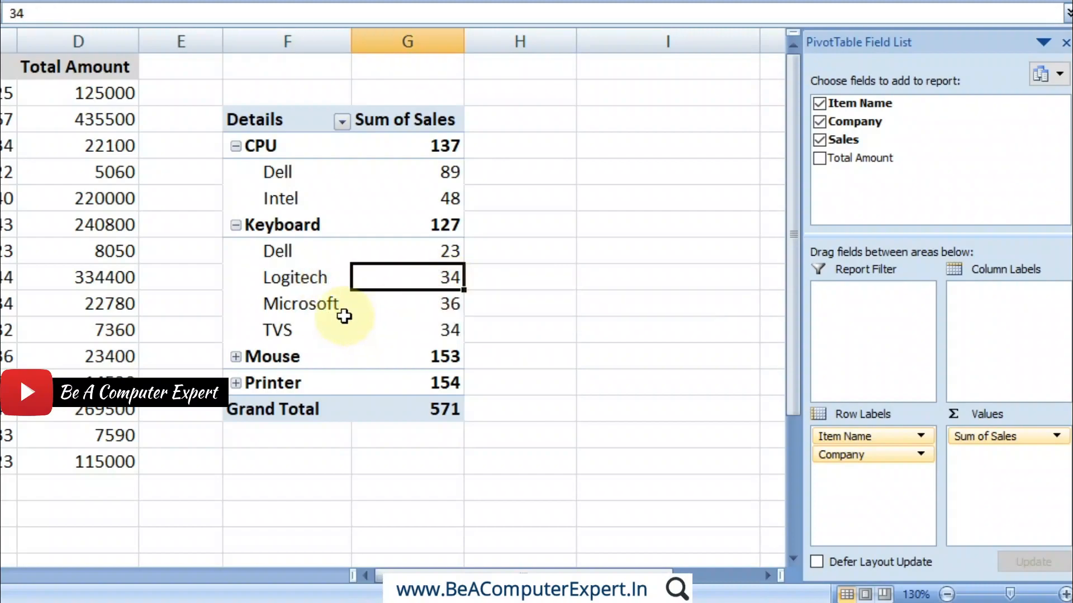
{"action": "left_click", "coordinate": [318, 304]}
{"action": "left_click", "coordinate": [400, 310]}
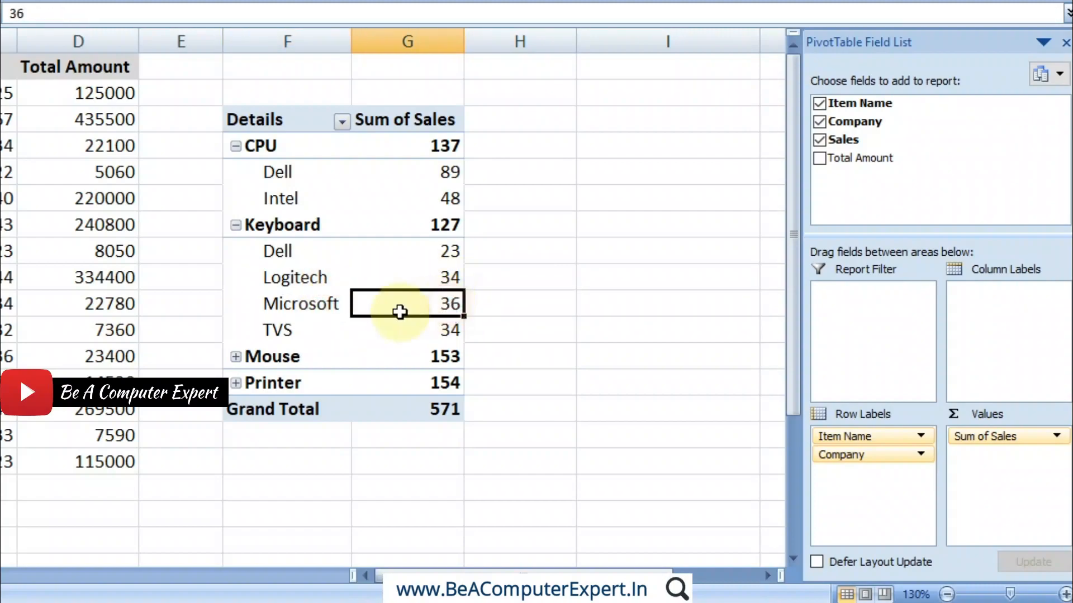
{"action": "left_click", "coordinate": [302, 335]}
{"action": "left_click", "coordinate": [426, 329]}
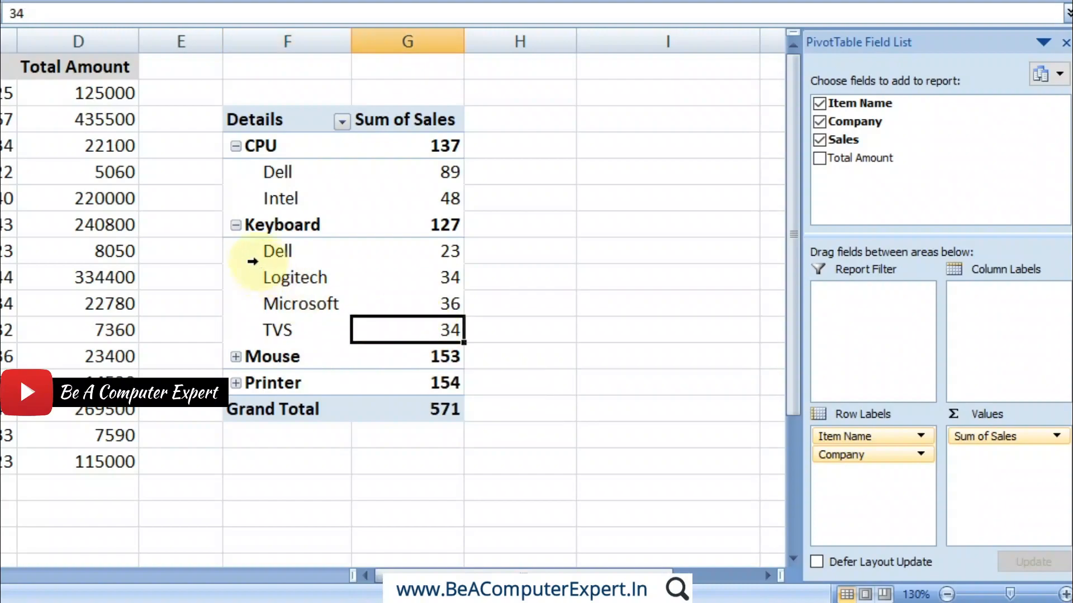
{"action": "left_click", "coordinate": [237, 224]}
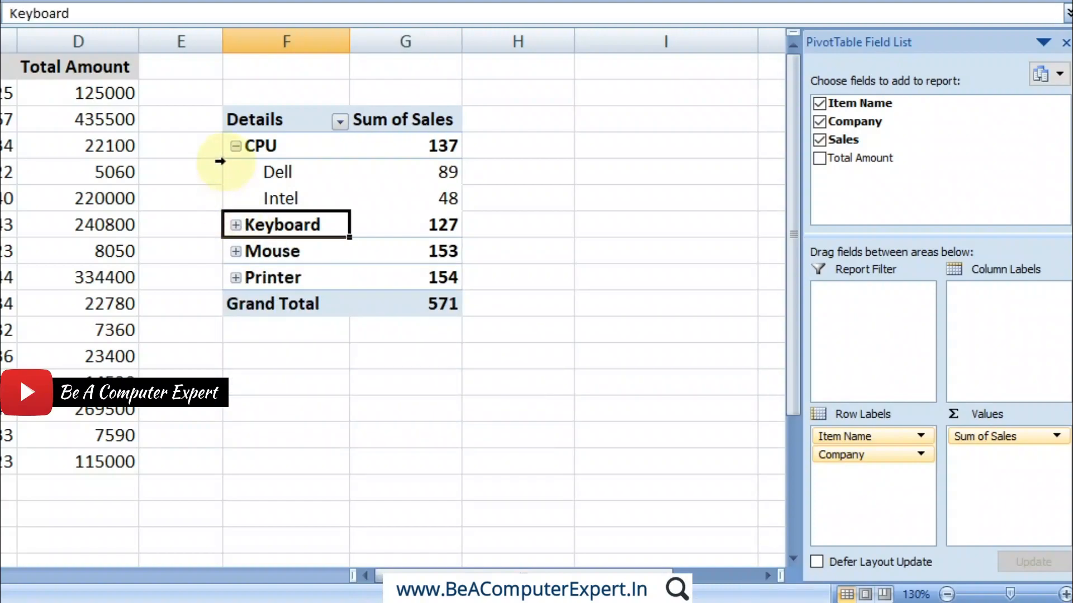
{"action": "left_click", "coordinate": [237, 146]}
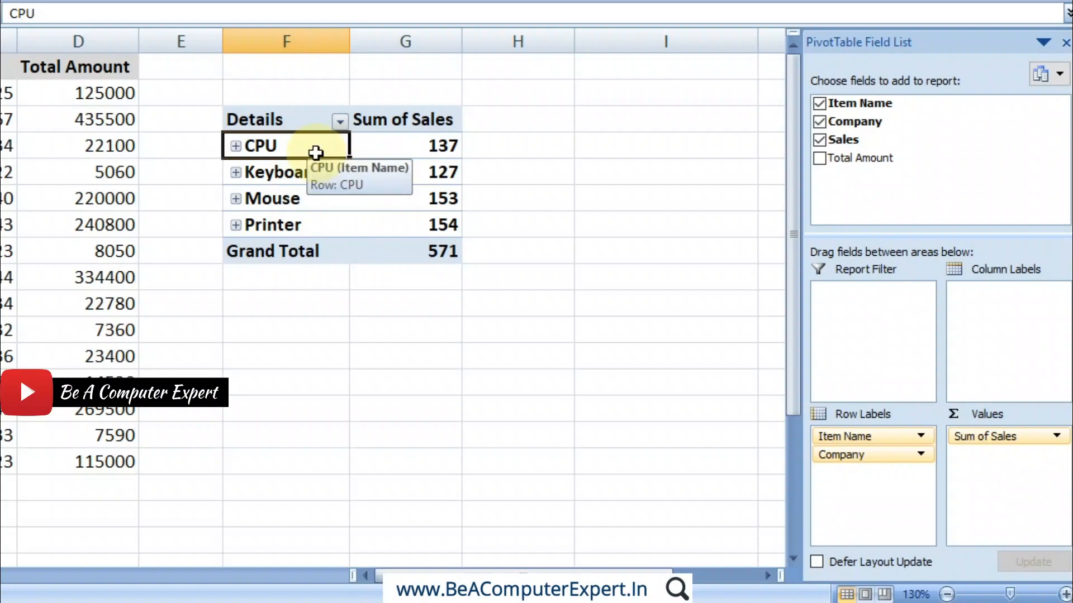
Add the Total Amount field to the PivotTable values and check the CPU row's sales and total amount
{"action": "left_click", "coordinate": [820, 159]}
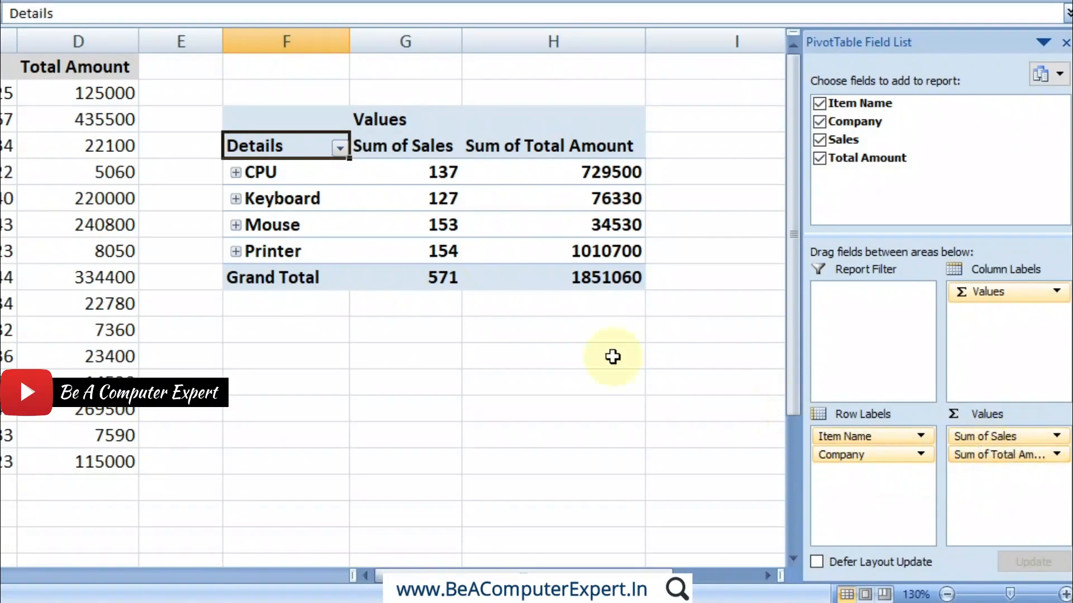
{"action": "left_click", "coordinate": [553, 172]}
{"action": "left_click", "coordinate": [305, 177]}
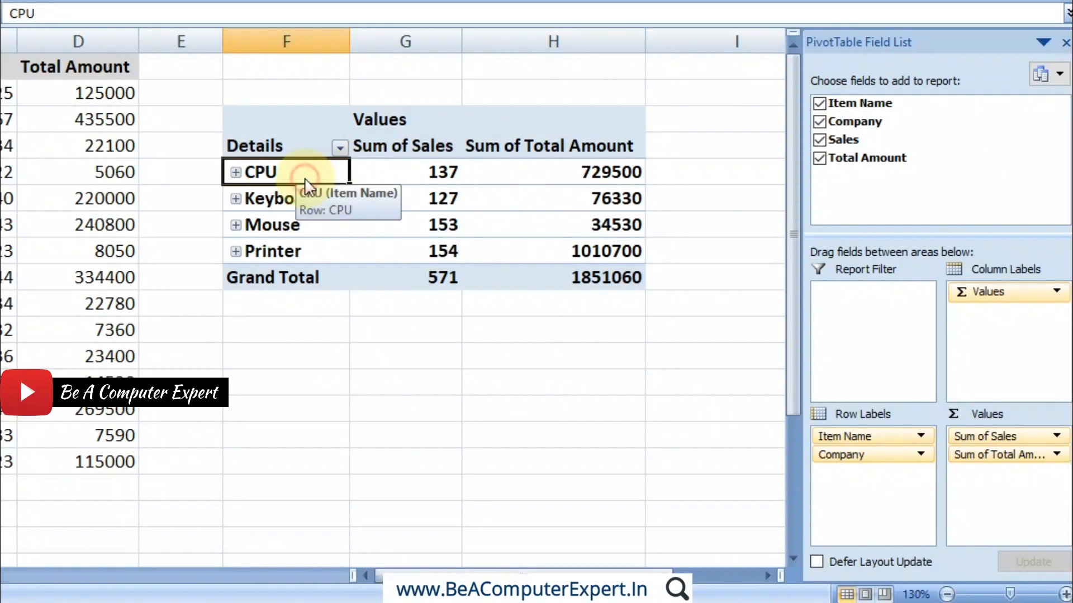
{"action": "left_click", "coordinate": [430, 171]}
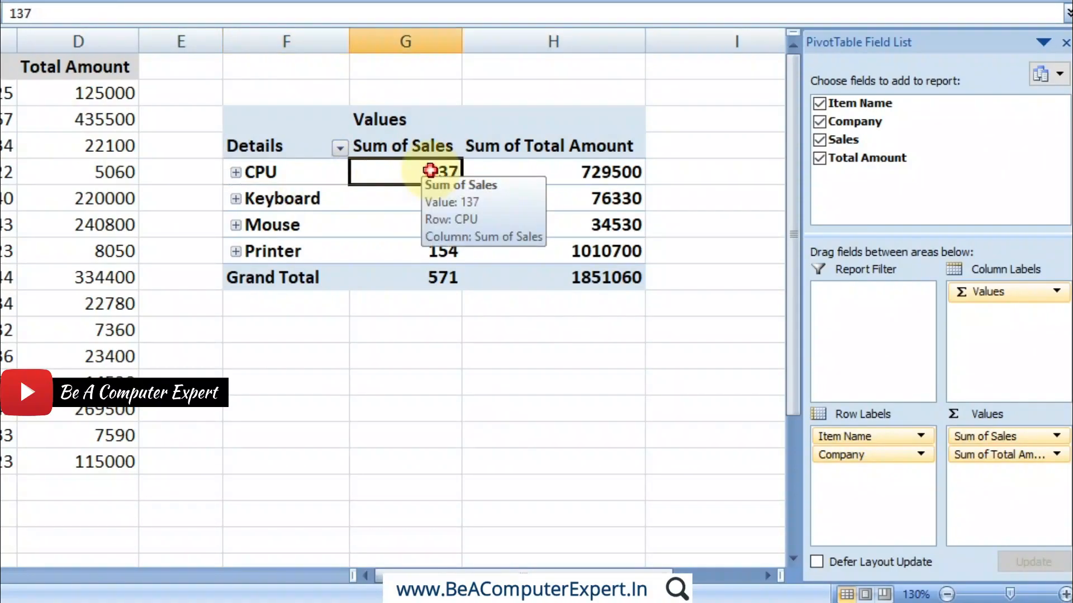
{"action": "left_click", "coordinate": [553, 167]}
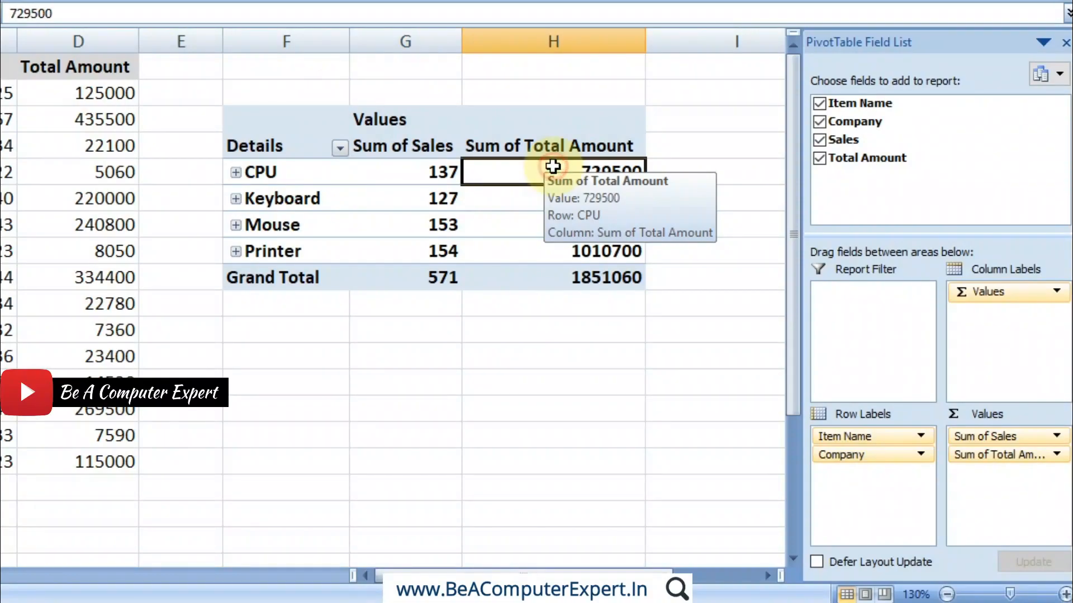
Expand the CPU group and examine the sales and total amount for Dell and Intel
{"action": "left_click", "coordinate": [236, 172]}
{"action": "left_click", "coordinate": [282, 204]}
{"action": "left_click", "coordinate": [447, 200]}
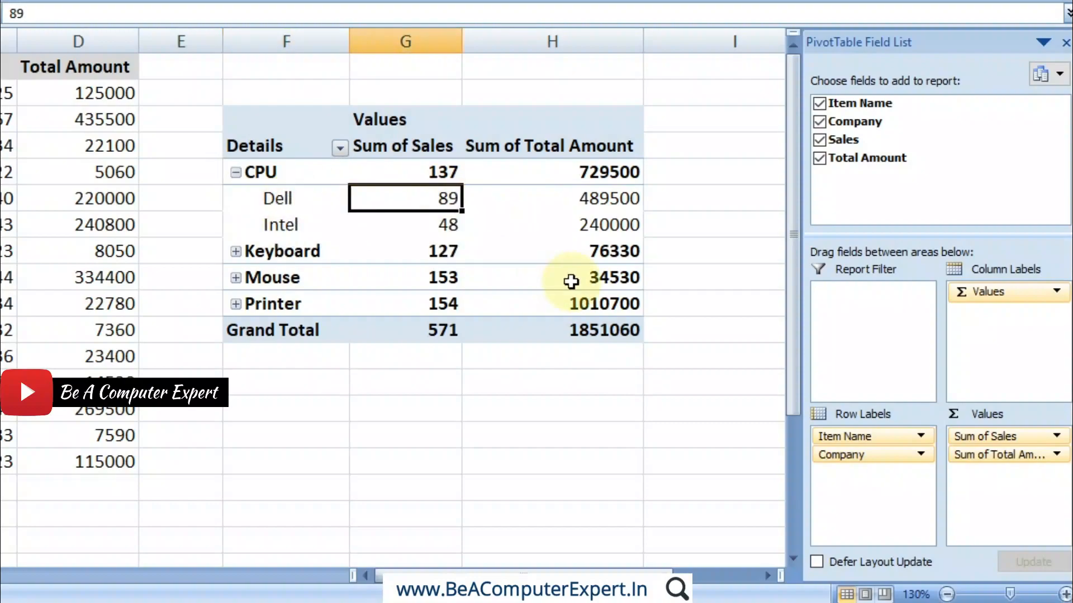
{"action": "left_click", "coordinate": [614, 193]}
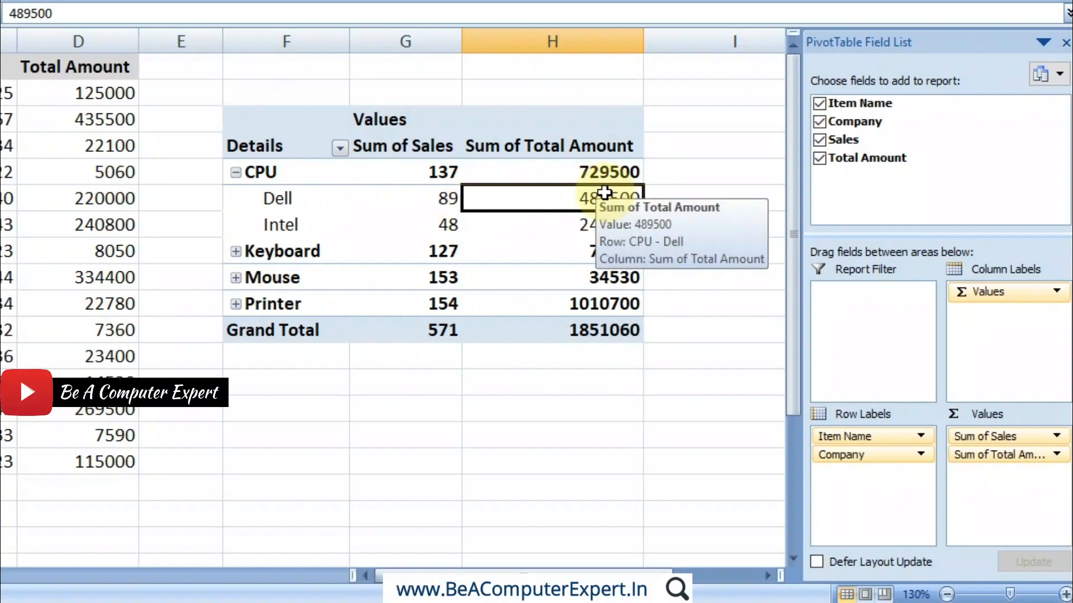
{"action": "left_click", "coordinate": [302, 224]}
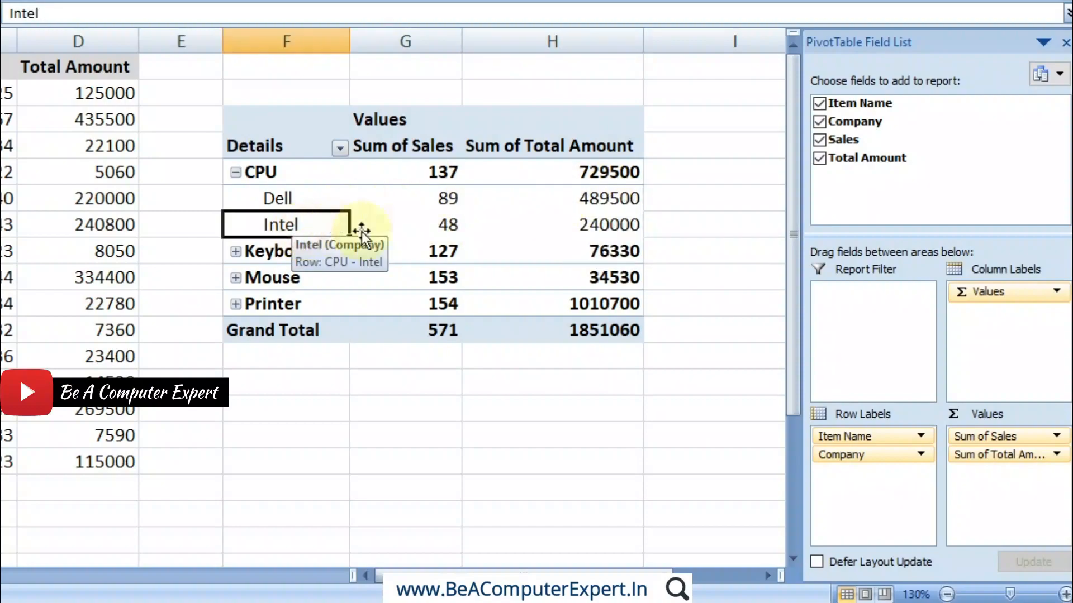
{"action": "left_click", "coordinate": [422, 224]}
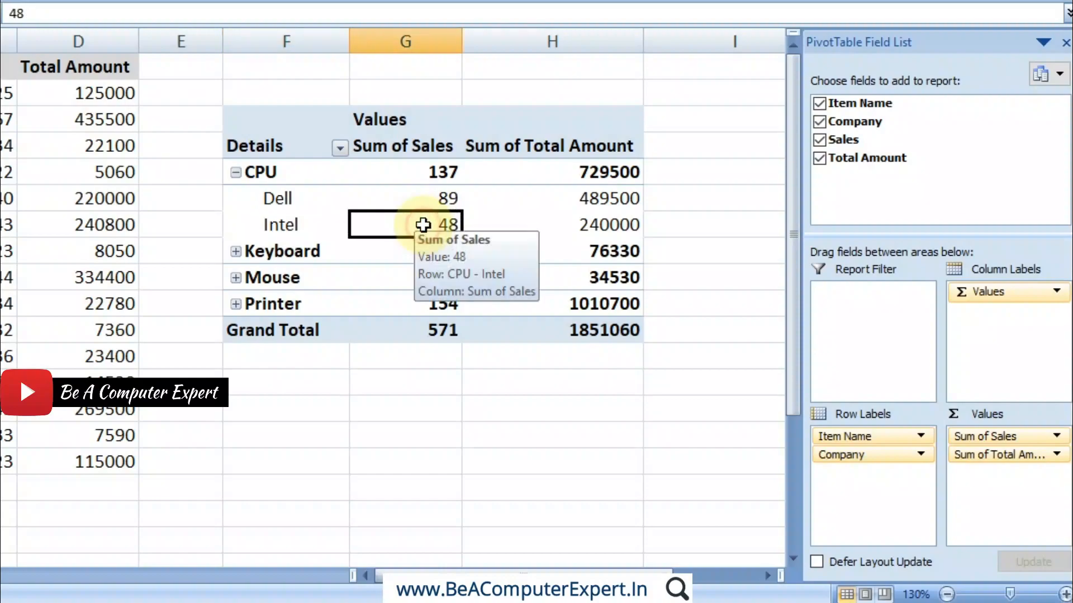
{"action": "left_click", "coordinate": [590, 229]}
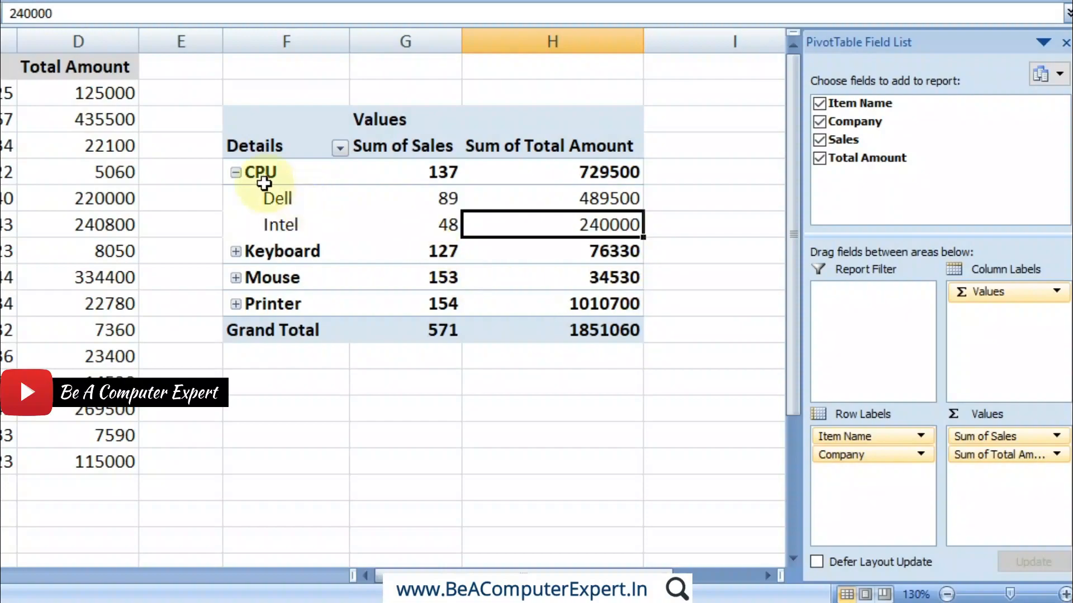
Collapse the CPU group and remove the Total Amount field from the PivotTable values
{"action": "left_click", "coordinate": [235, 173]}
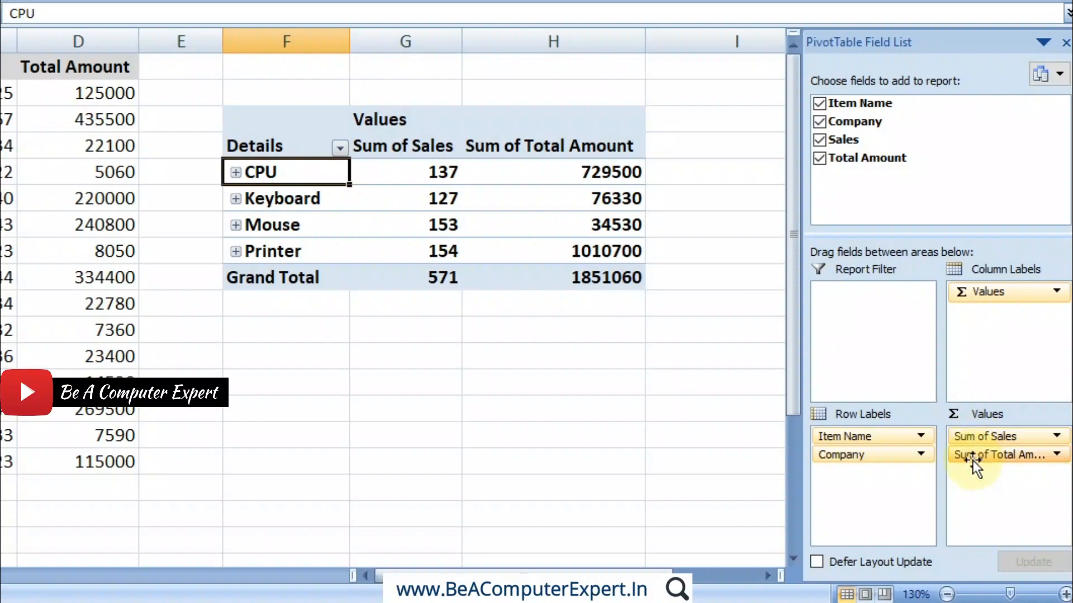
{"action": "left_click", "coordinate": [819, 160]}
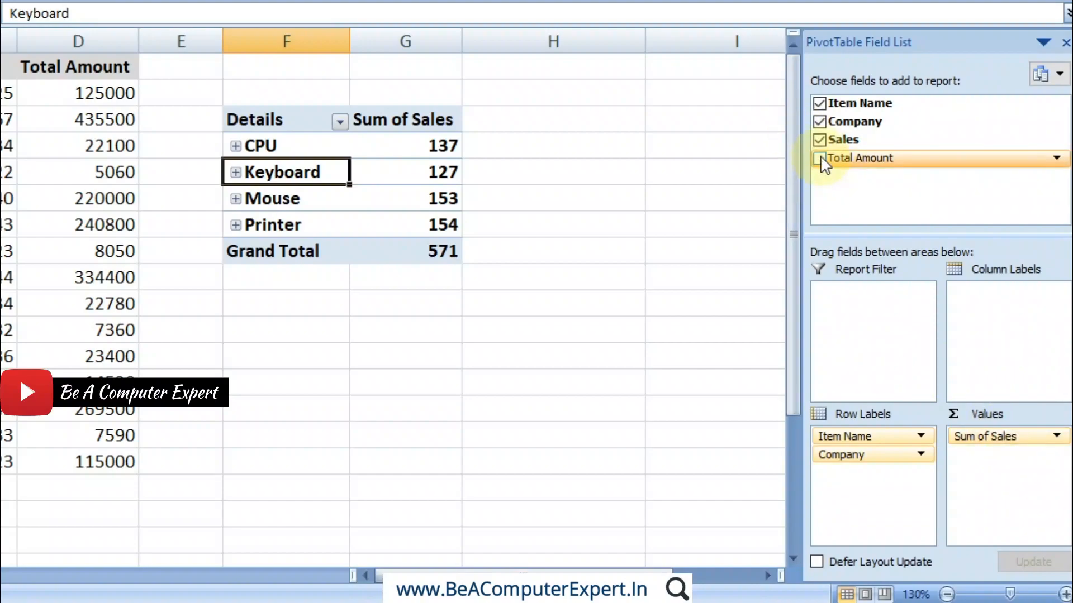
{"action": "left_click", "coordinate": [819, 159]}
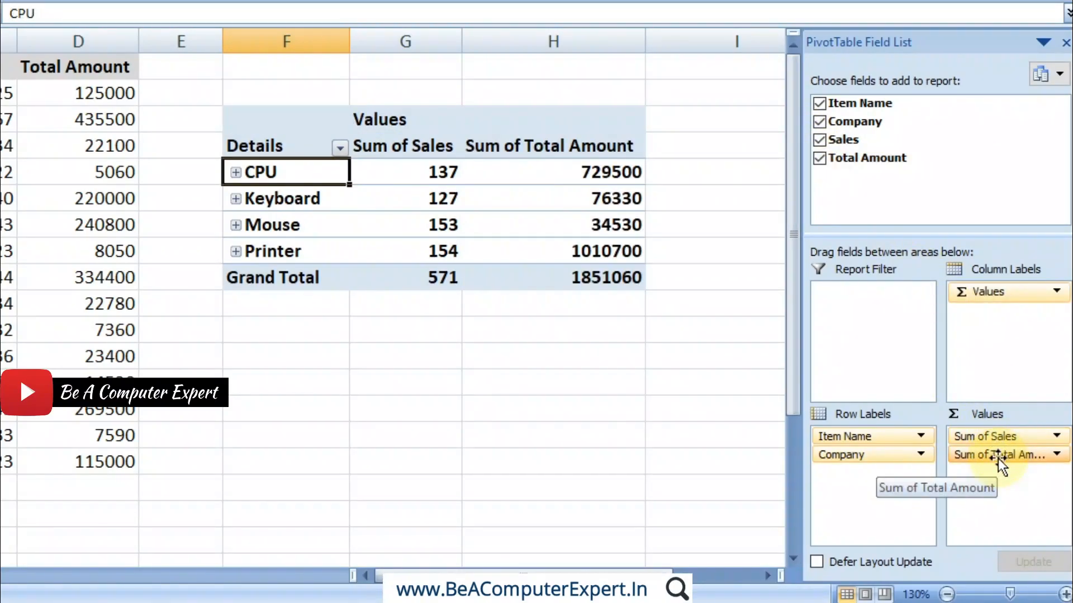
{"action": "left_click_drag", "start_coordinate": [999, 461], "coordinate": [914, 138]}
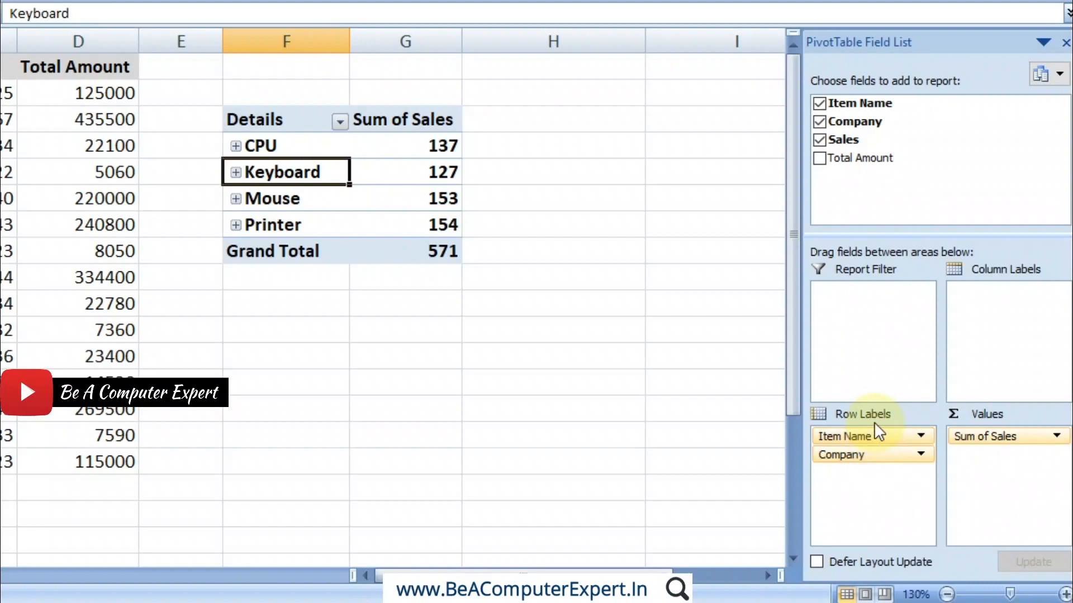
Move the Item Name and Company fields from the row labels to the column labels
{"action": "left_click_drag", "start_coordinate": [859, 434], "coordinate": [993, 311]}
{"action": "left_click_drag", "start_coordinate": [873, 441], "coordinate": [1004, 316]}
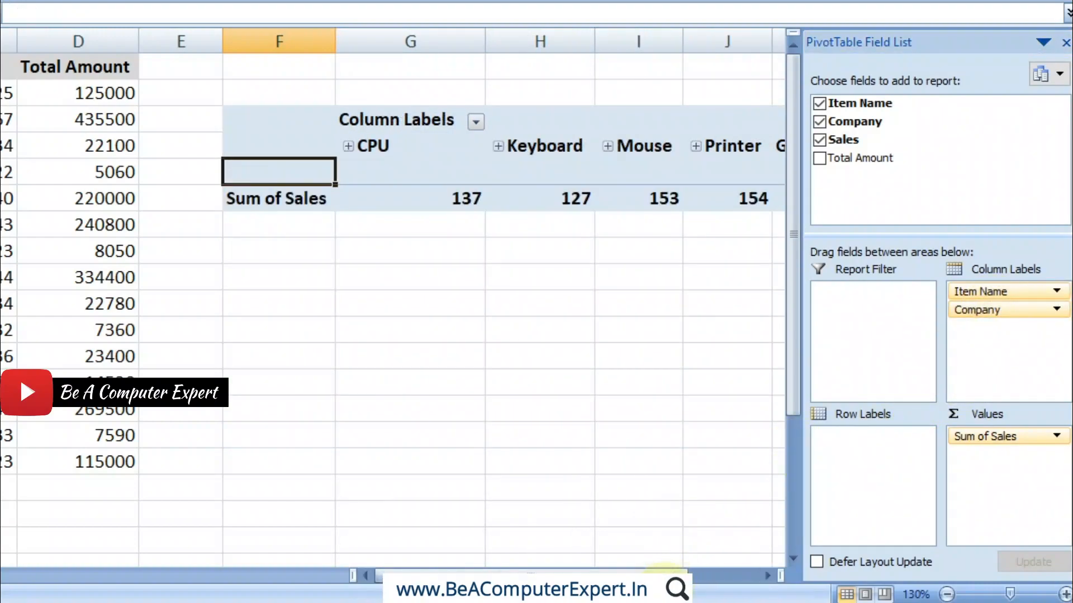
{"action": "left_click_drag", "start_coordinate": [665, 575], "coordinate": [745, 565]}
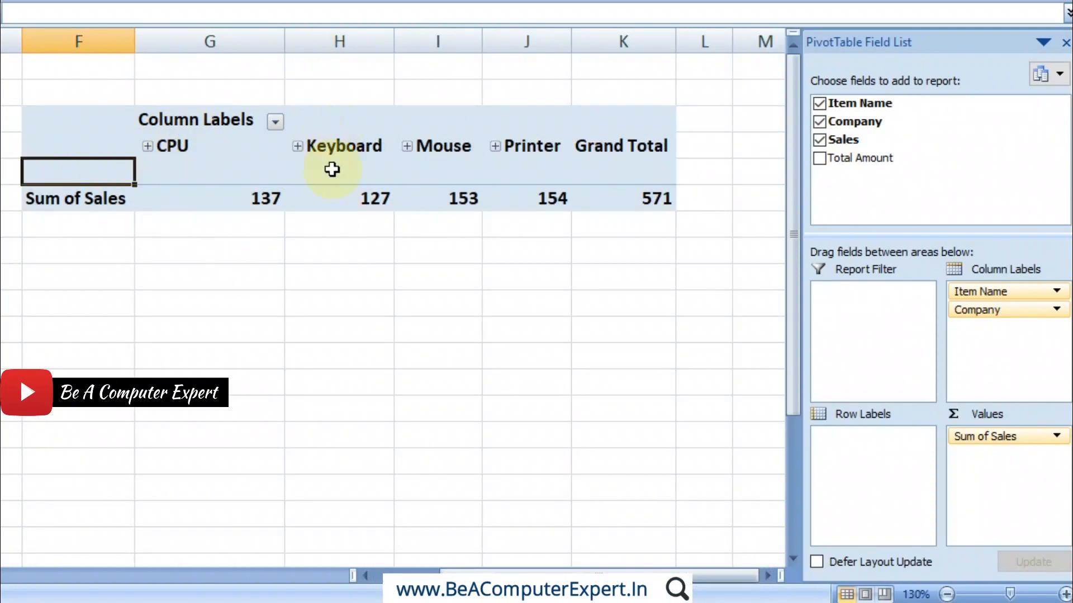
Check the CPU and Keyboard sales in the column layout, and expand and collapse Keyboard to view its companies
{"action": "left_click", "coordinate": [186, 146]}
{"action": "left_click", "coordinate": [209, 196]}
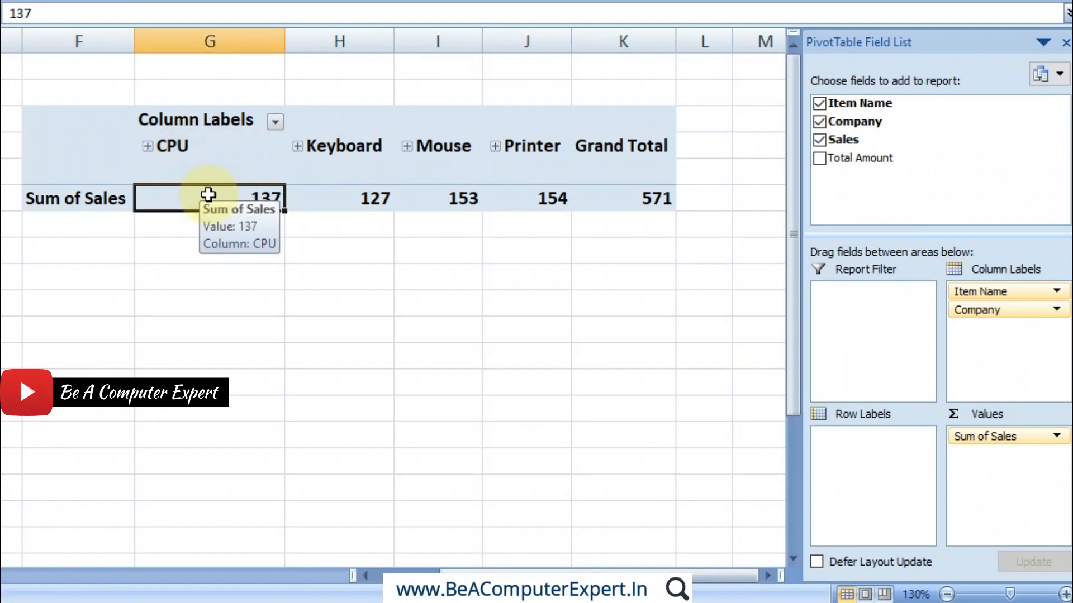
{"action": "left_click", "coordinate": [352, 151]}
{"action": "left_click", "coordinate": [361, 200]}
{"action": "left_click", "coordinate": [297, 147]}
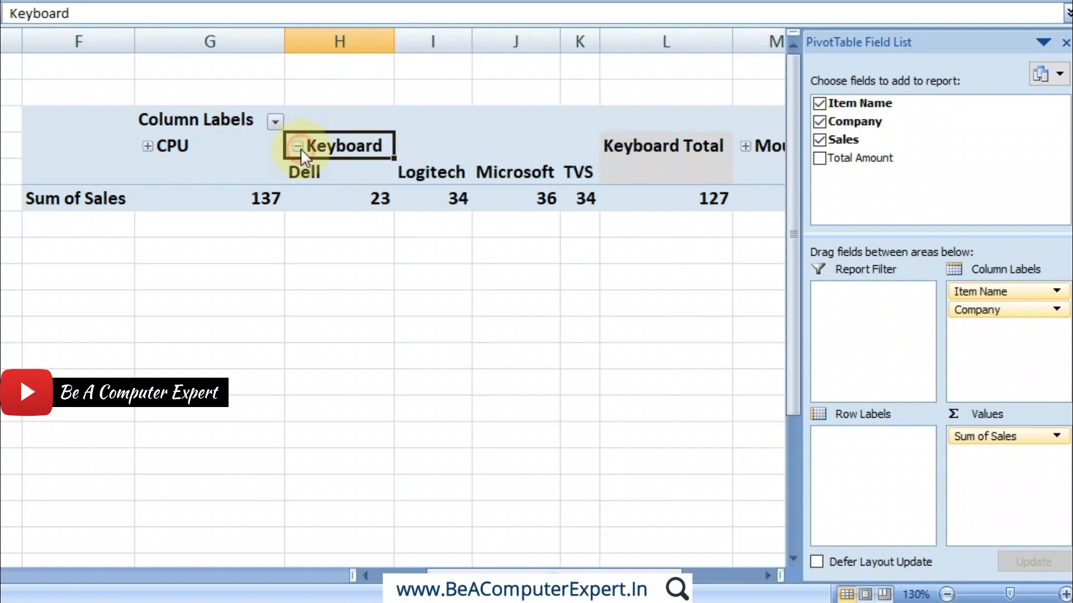
{"action": "left_click", "coordinate": [300, 148]}
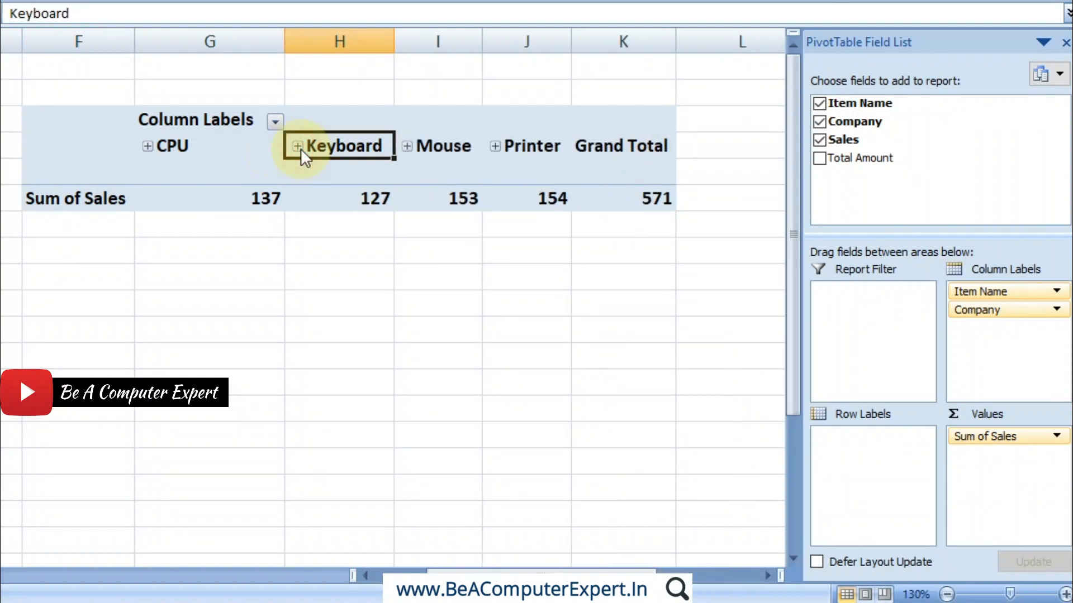
Expand and collapse the CPU and Keyboard column groups one at a time to examine each company's sales
{"action": "left_click", "coordinate": [148, 148]}
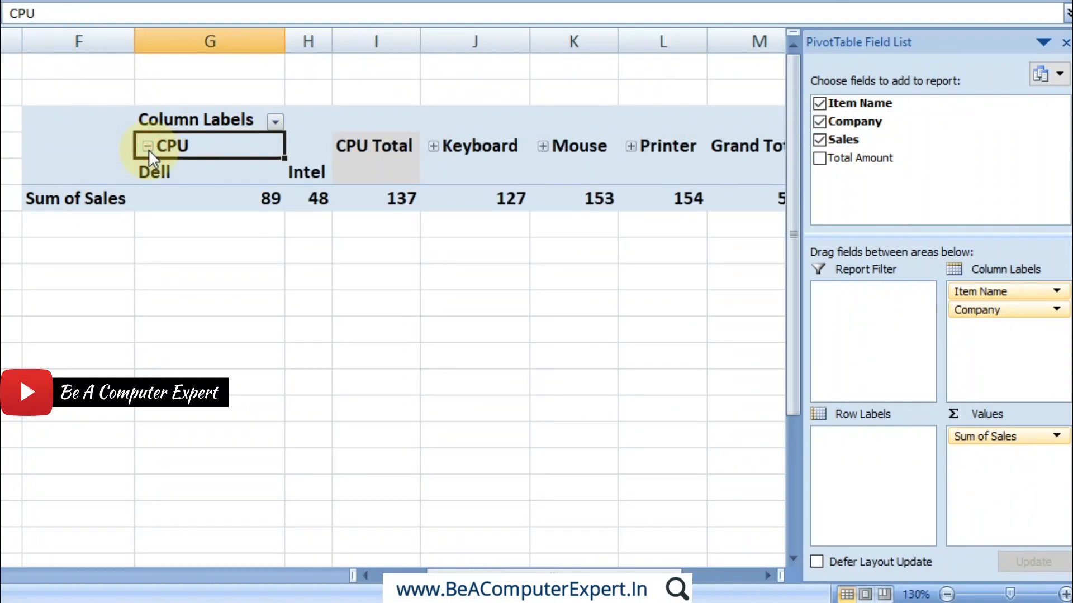
{"action": "left_click", "coordinate": [148, 147]}
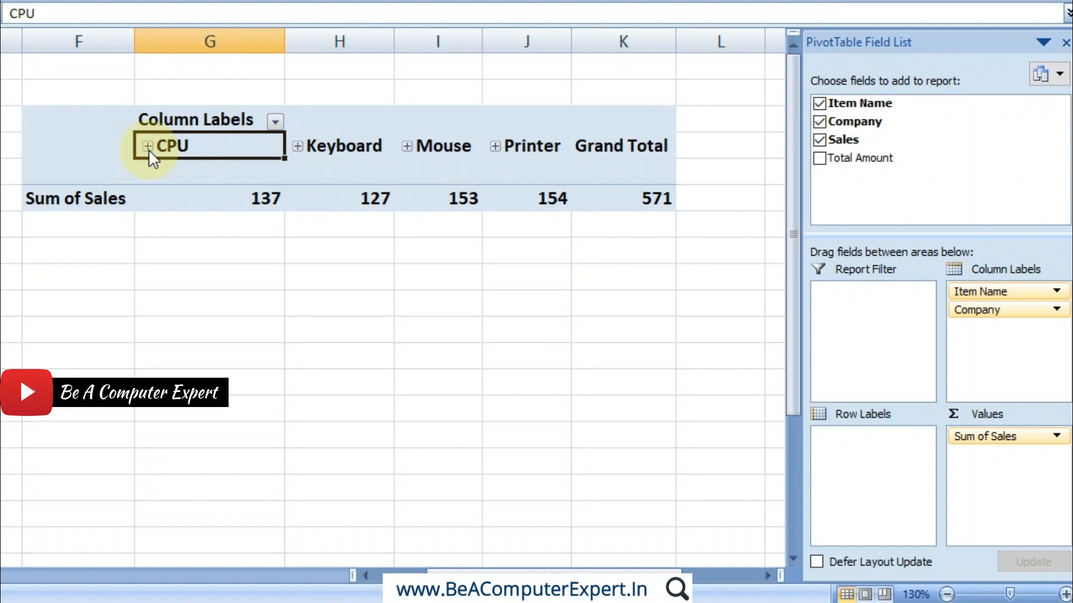
{"action": "left_click", "coordinate": [148, 147]}
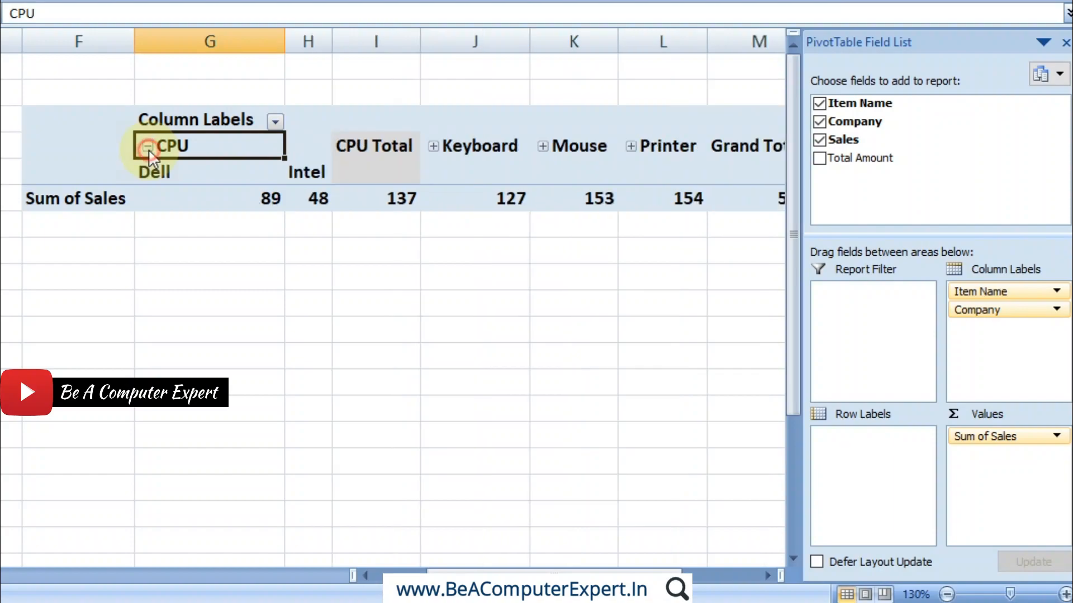
{"action": "left_click", "coordinate": [147, 147]}
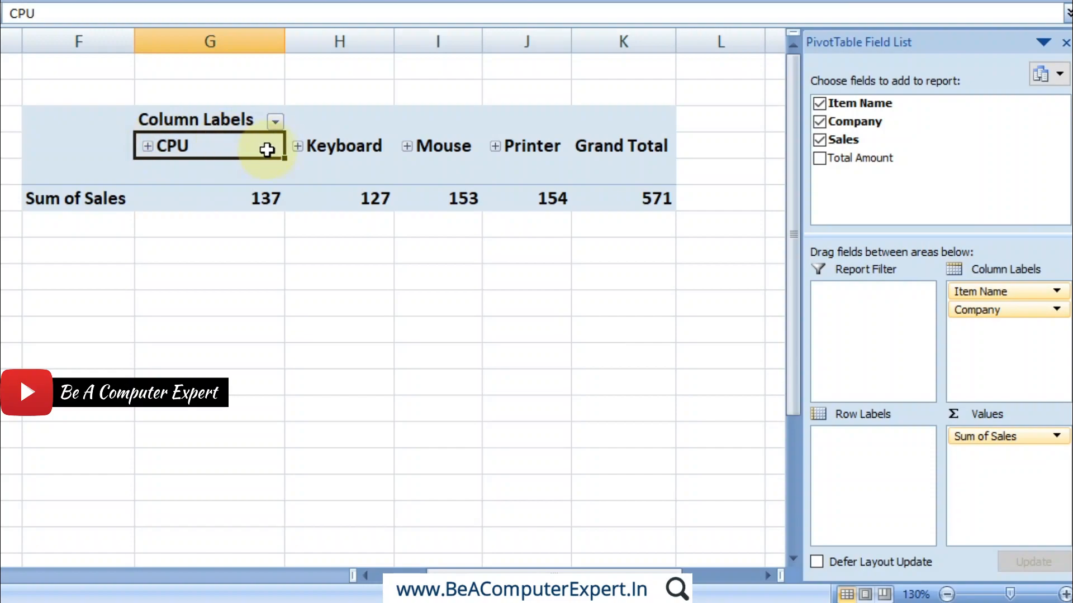
{"action": "left_click", "coordinate": [297, 147]}
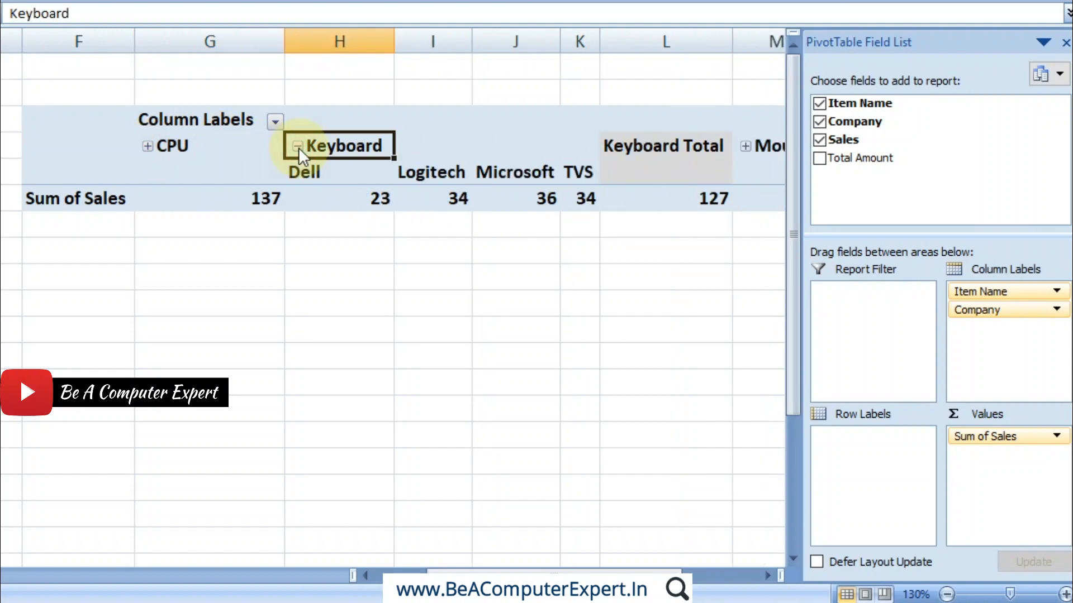
{"action": "left_click", "coordinate": [298, 146]}
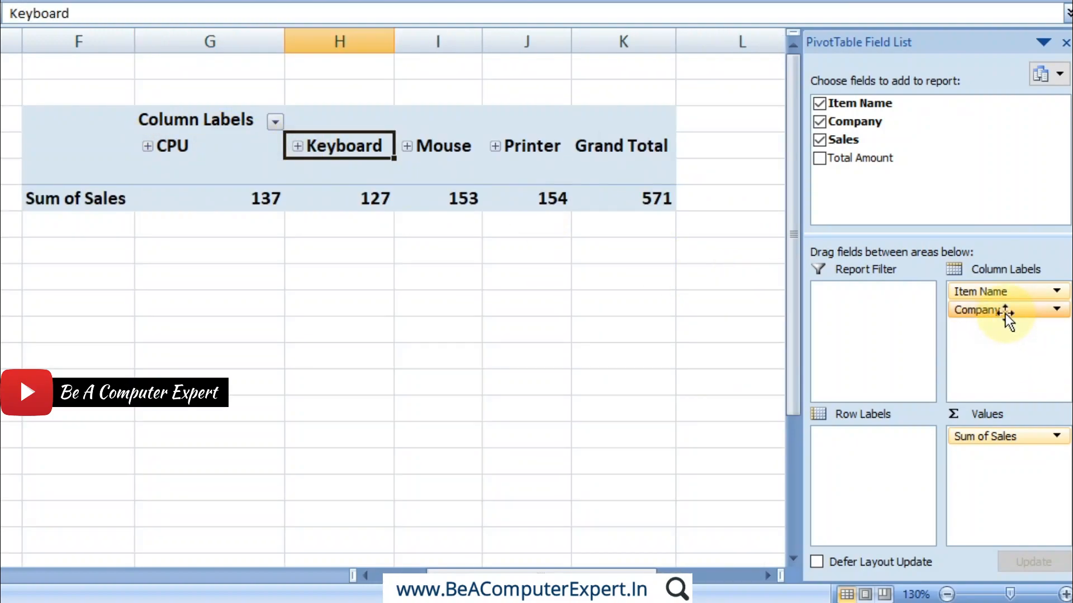
Move the Company field to the row labels and examine the company rows against the item columns
{"action": "left_click_drag", "start_coordinate": [1004, 313], "coordinate": [860, 447]}
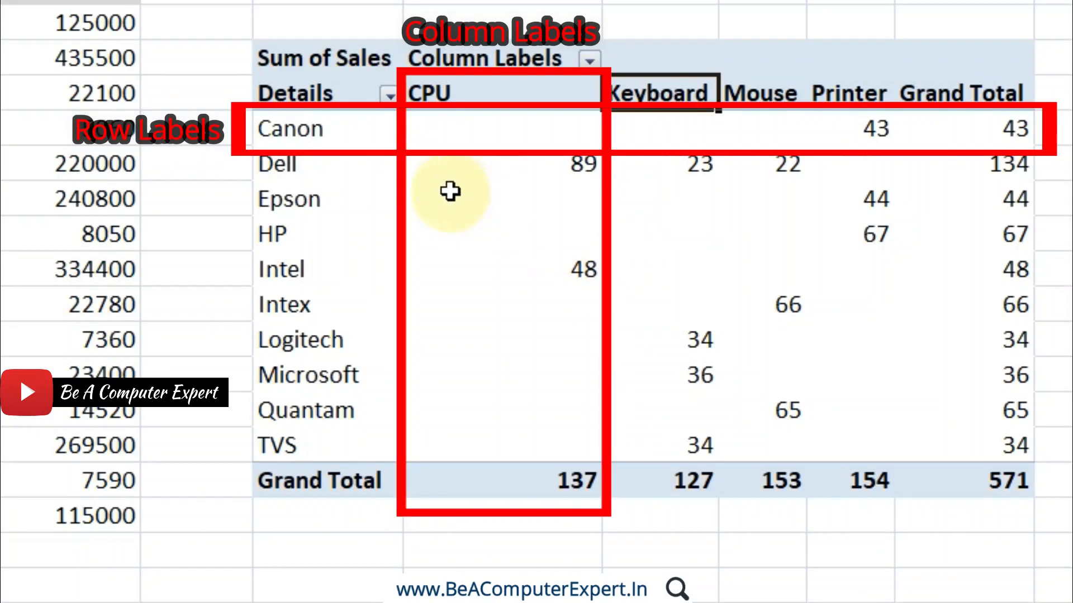
{"action": "left_click", "coordinate": [312, 128]}
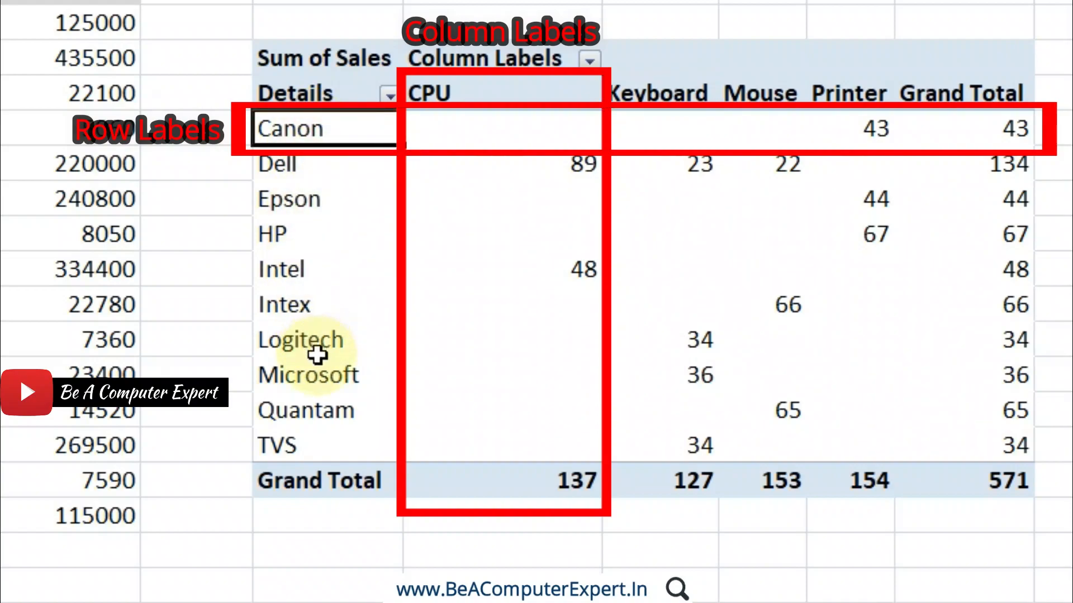
{"action": "left_click", "coordinate": [461, 92]}
{"action": "left_click", "coordinate": [642, 97]}
{"action": "left_click", "coordinate": [732, 96]}
{"action": "left_click", "coordinate": [821, 93]}
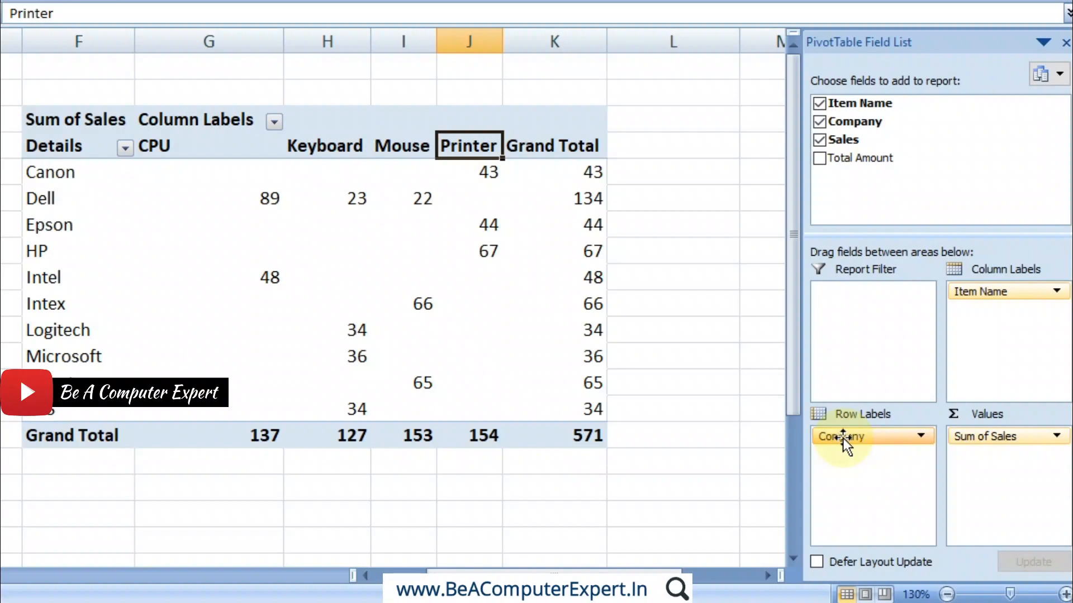
Swap Company into the column labels and Item Name into the row labels, and return Company to the row labels below Item Name
{"action": "mouse_move", "coordinate": [843, 438]}
{"action": "left_mouse_down"}
{"action": "mouse_move", "coordinate": [958, 363]}
{"action": "mouse_move", "coordinate": [989, 313]}
{"action": "mouse_move", "coordinate": [845, 453]}
{"action": "left_mouse_up"}
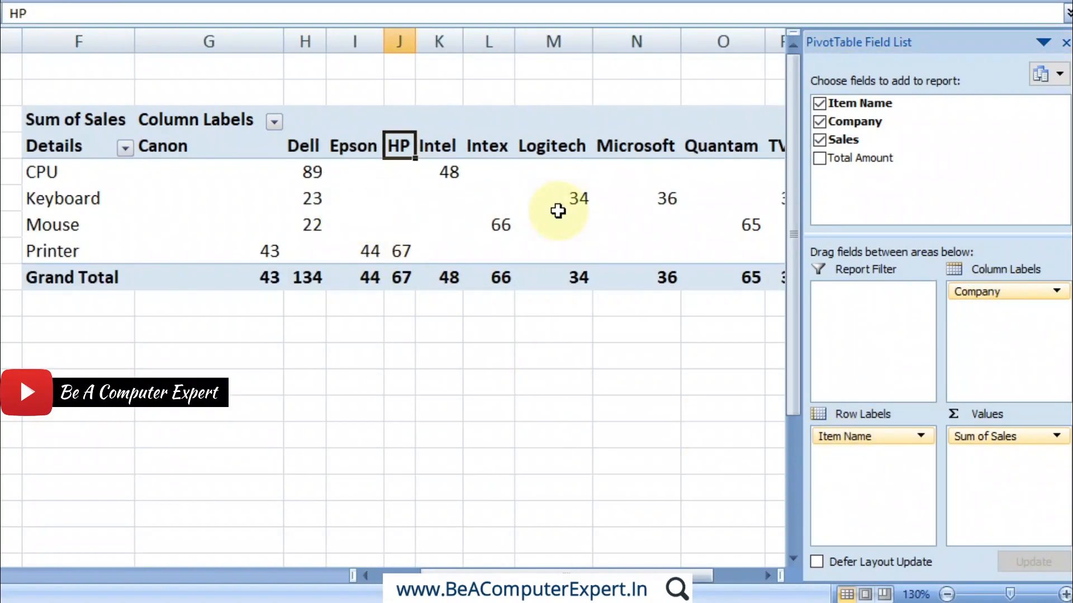
{"action": "mouse_move", "coordinate": [557, 211]}
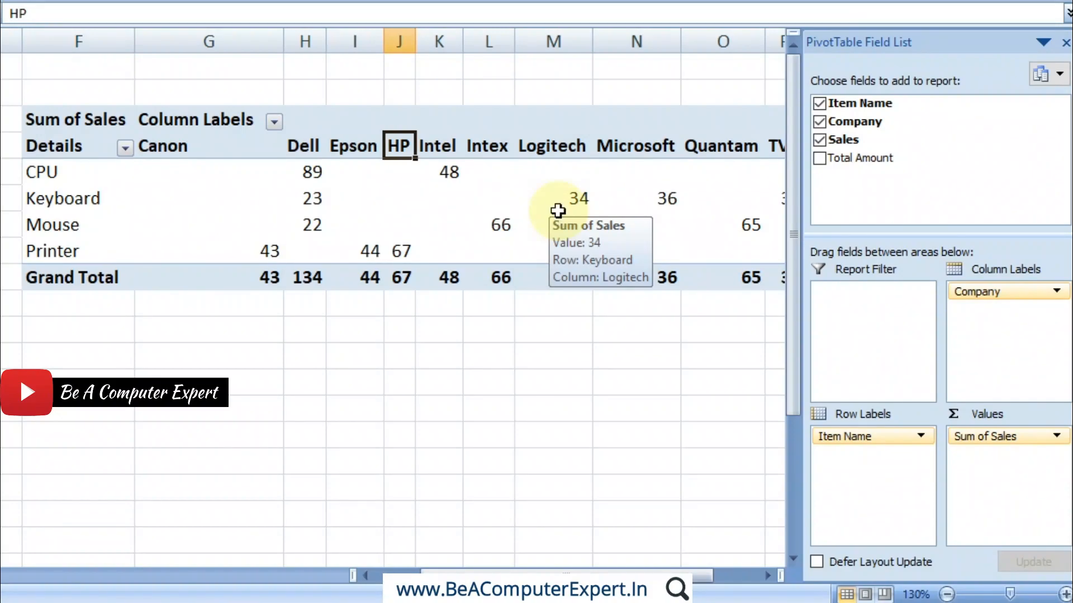
{"action": "left_click_drag", "start_coordinate": [981, 308], "coordinate": [844, 461]}
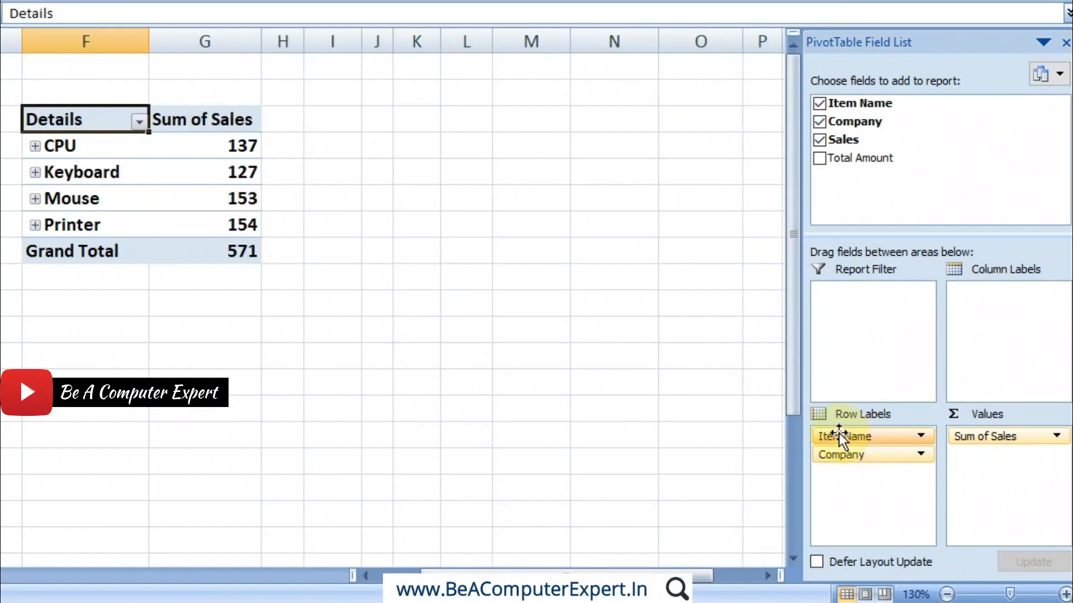
Move the Company field from the row labels to the report filter and select its filter label in F1
{"action": "key", "text": "Down"}
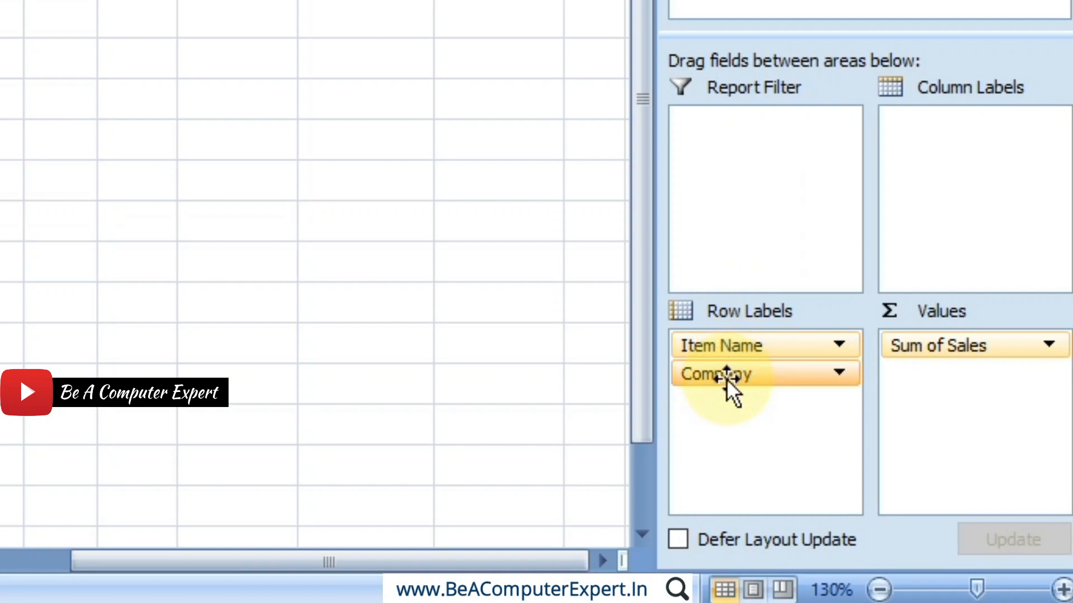
{"action": "left_click_drag", "start_coordinate": [726, 379], "coordinate": [749, 137]}
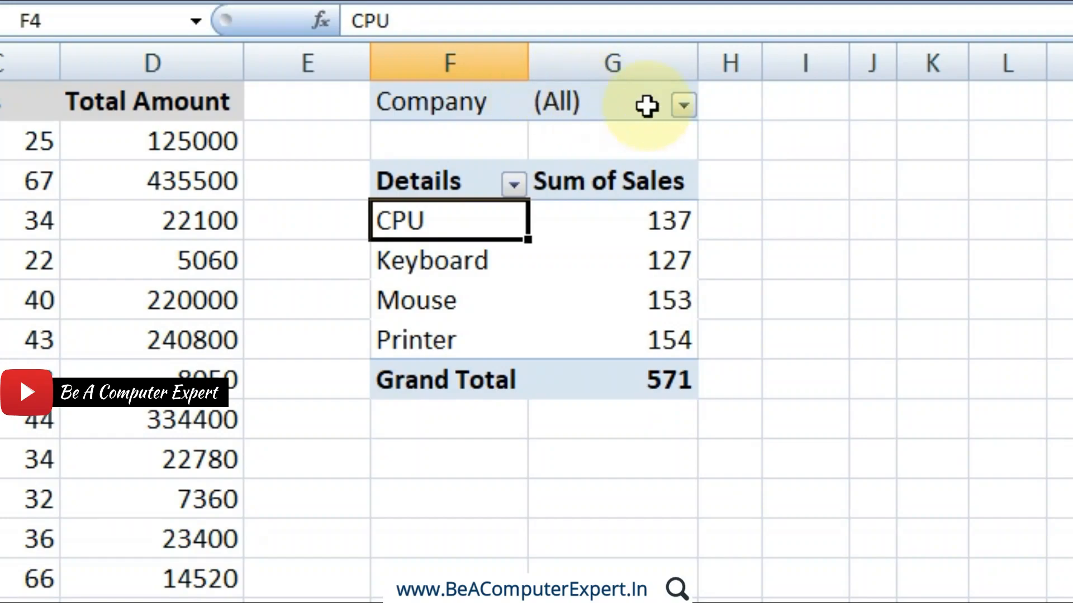
{"action": "left_click_drag", "start_coordinate": [661, 106], "coordinate": [506, 107]}
{"action": "left_click", "coordinate": [503, 106]}
Allow multiple selections in the Company report filter and limit it to Dell, HP and Microsoft
{"action": "left_click", "coordinate": [683, 104]}
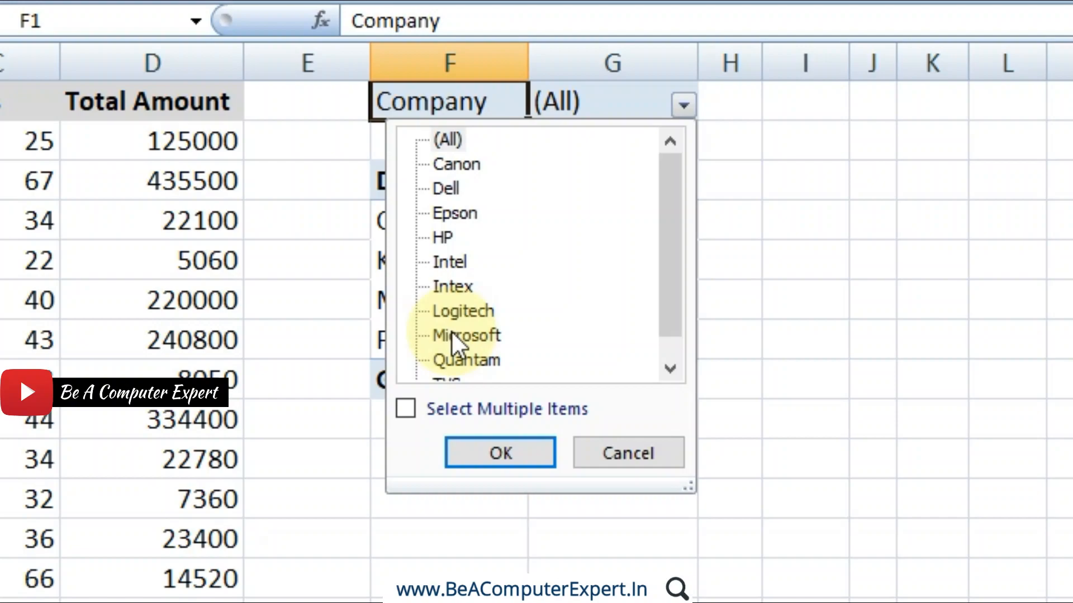
{"action": "left_click", "coordinate": [407, 413]}
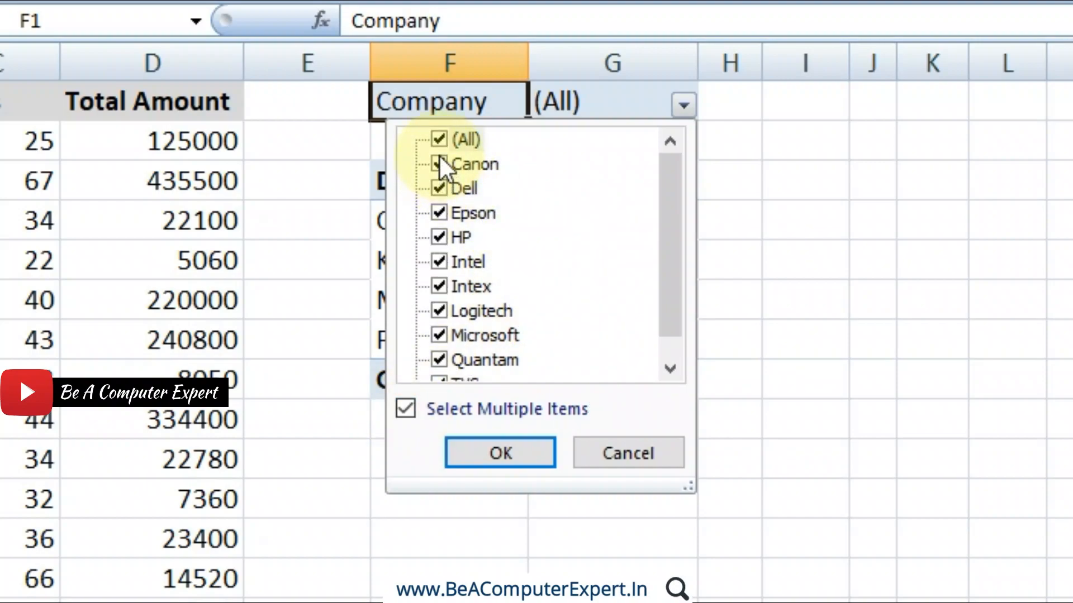
{"action": "left_click", "coordinate": [439, 140]}
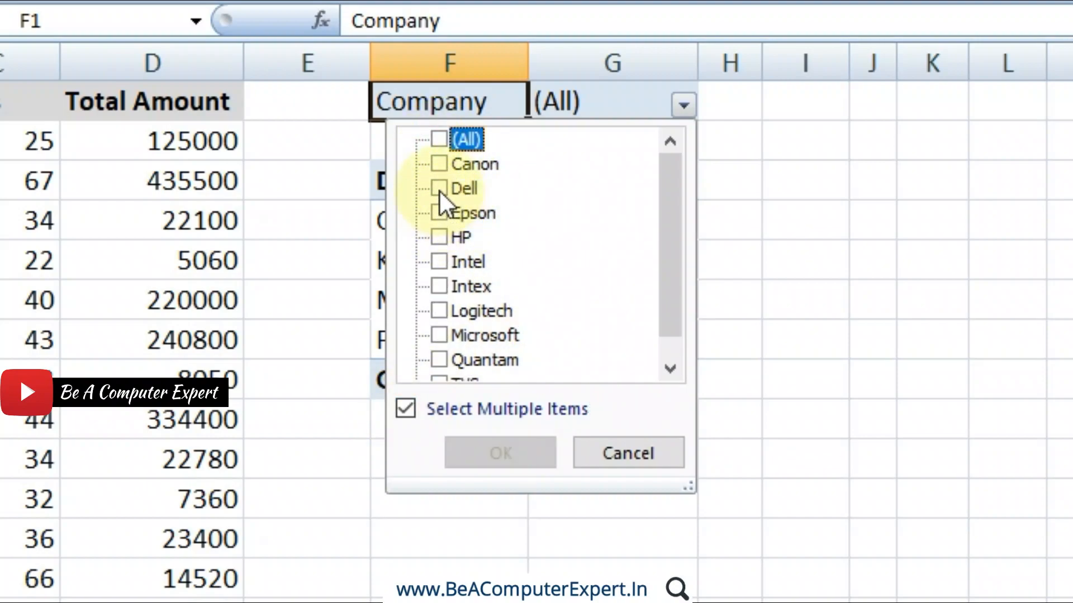
{"action": "left_click", "coordinate": [438, 190]}
{"action": "left_click", "coordinate": [438, 238]}
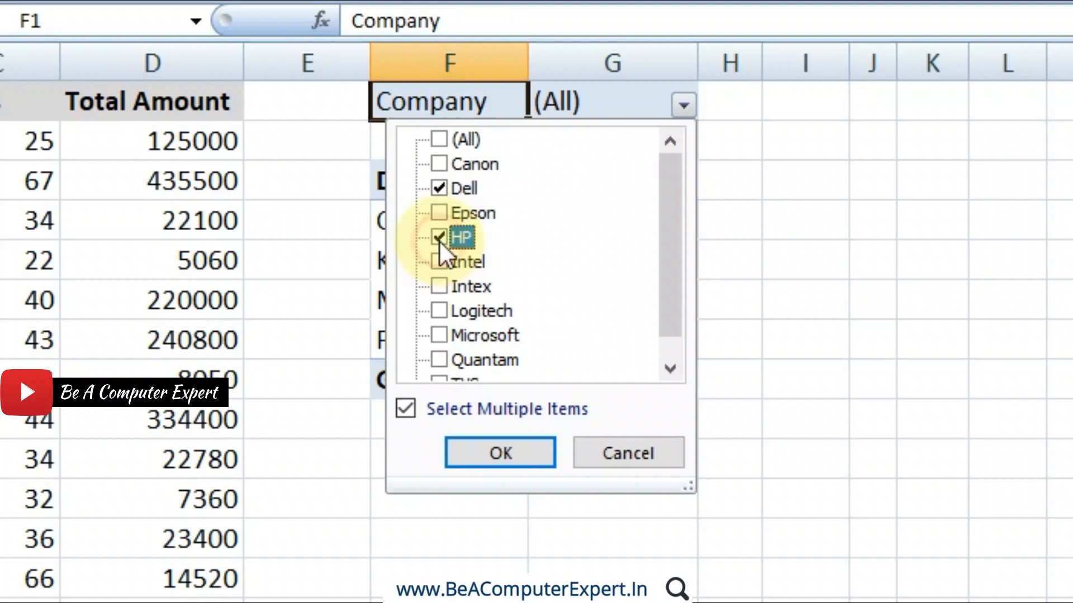
{"action": "left_click", "coordinate": [441, 333]}
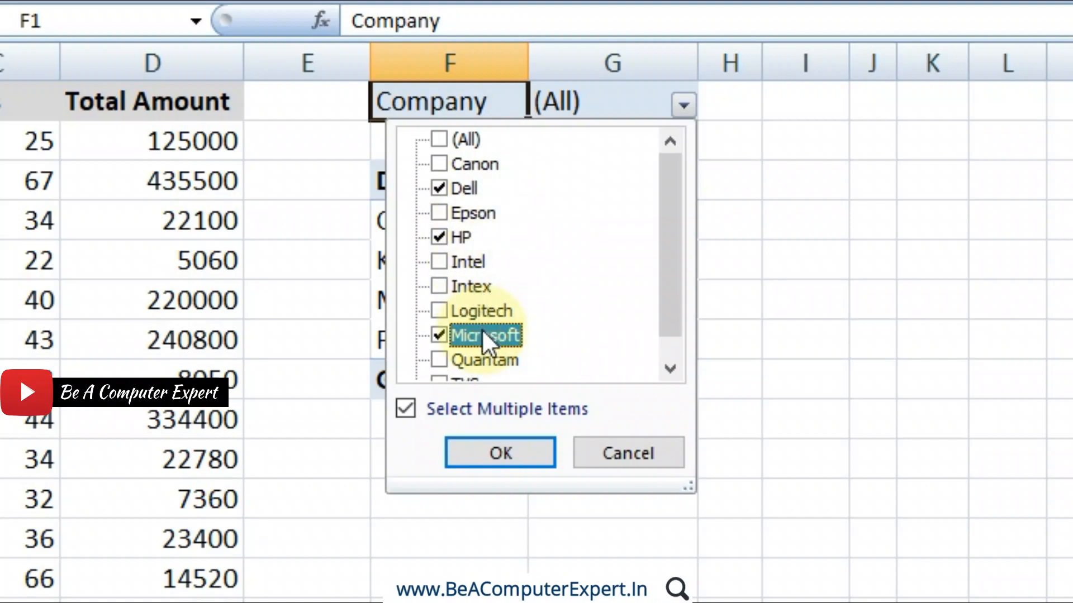
{"action": "left_click", "coordinate": [492, 456]}
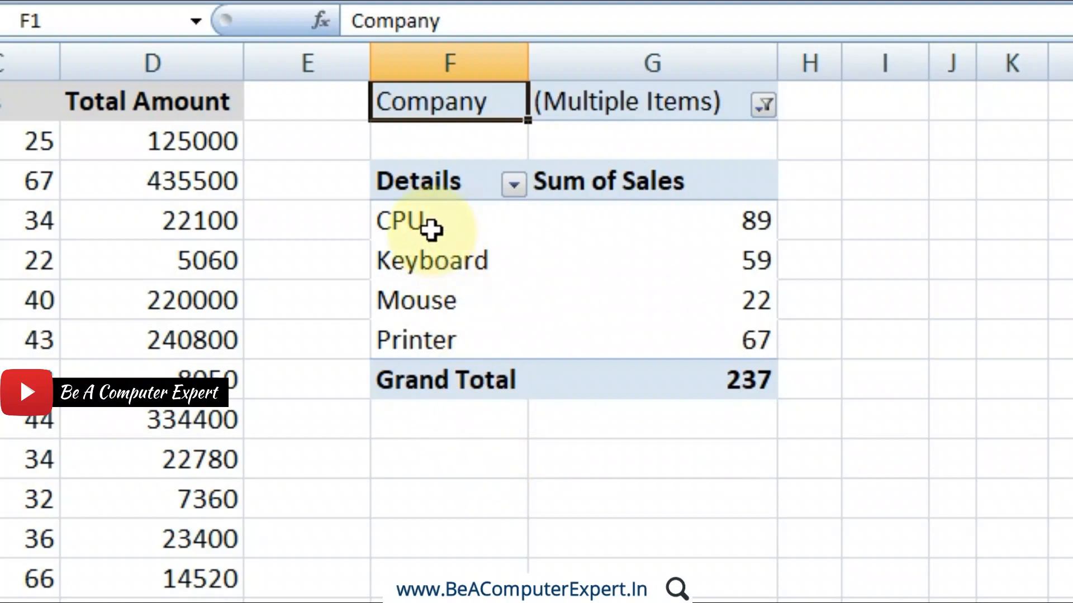
Examine the filtered sales of CPU, Keyboard and Mouse for the selected companies
{"action": "left_click", "coordinate": [429, 226]}
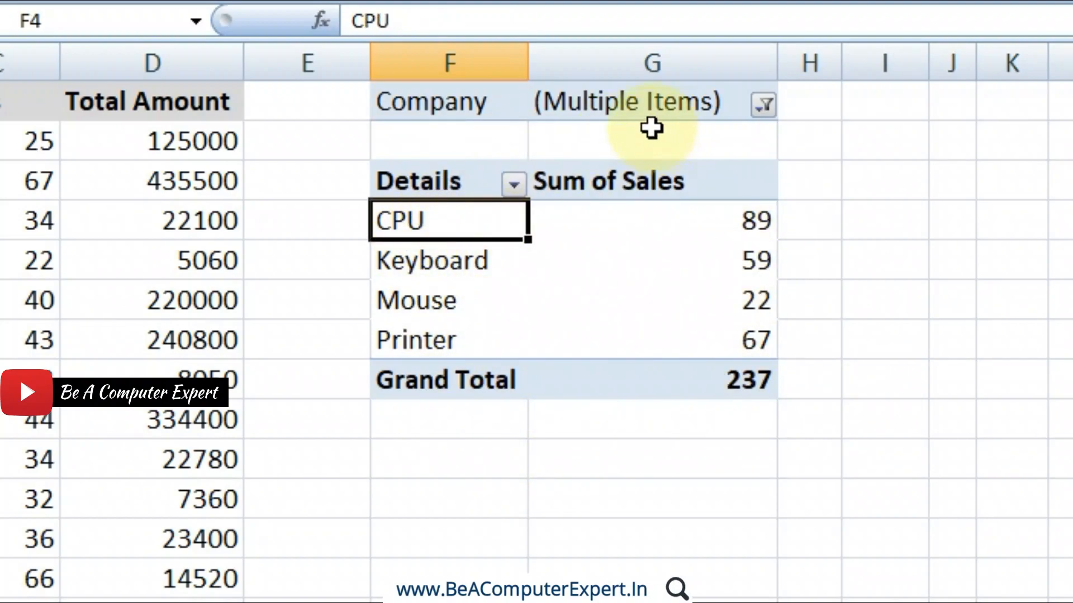
{"action": "left_click", "coordinate": [620, 106]}
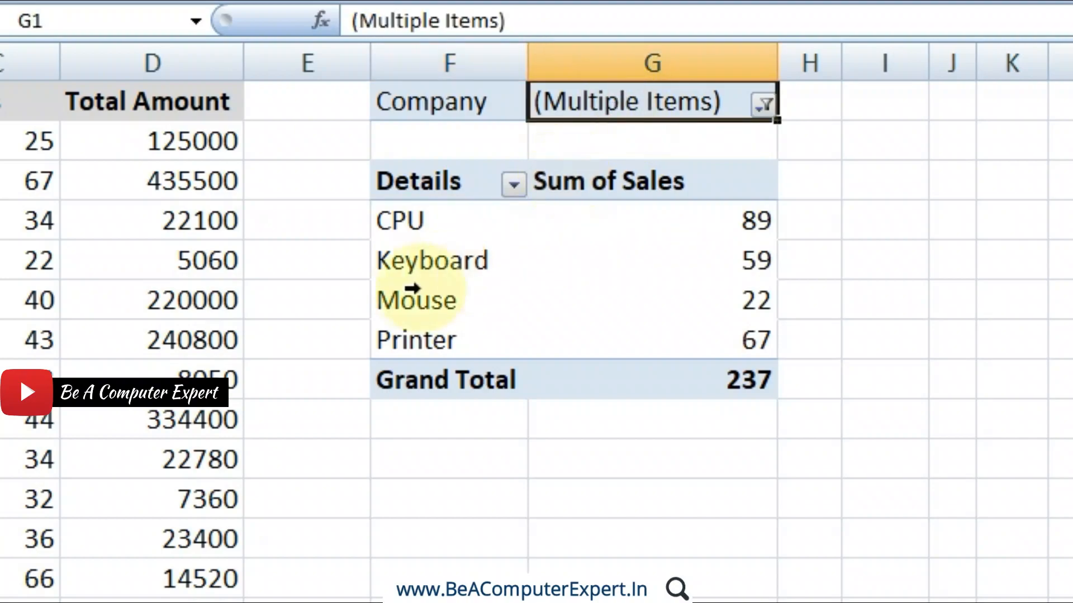
{"action": "left_click", "coordinate": [408, 229]}
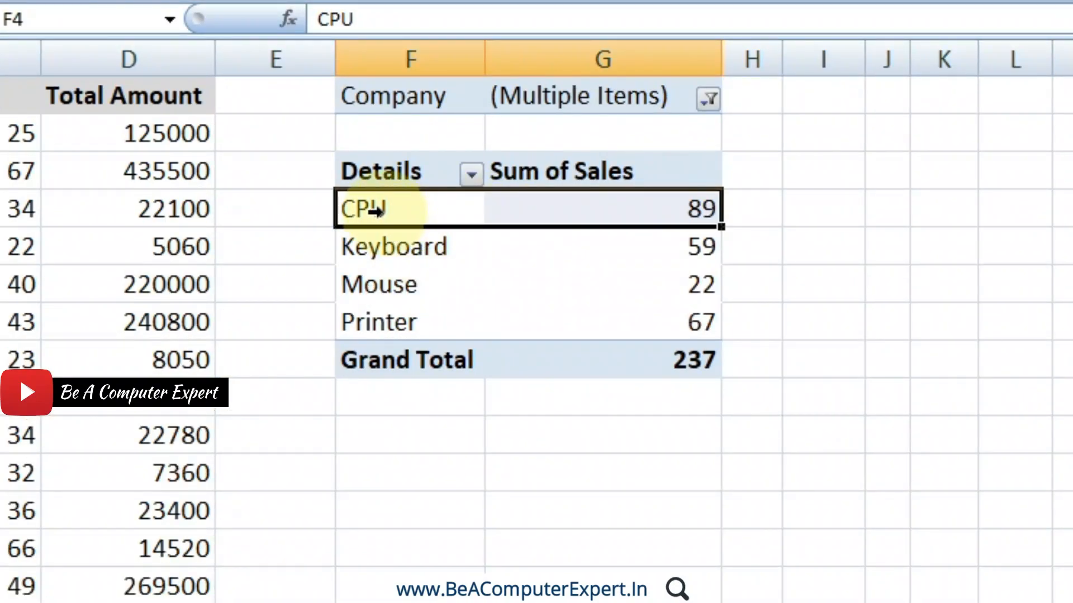
{"action": "left_click", "coordinate": [400, 210]}
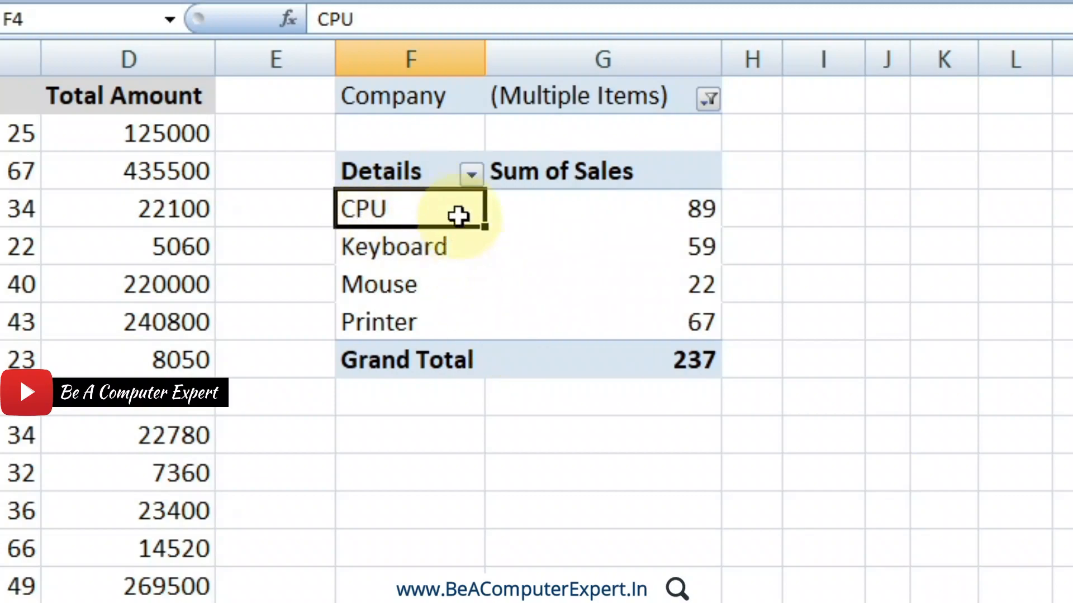
{"action": "left_click", "coordinate": [362, 207]}
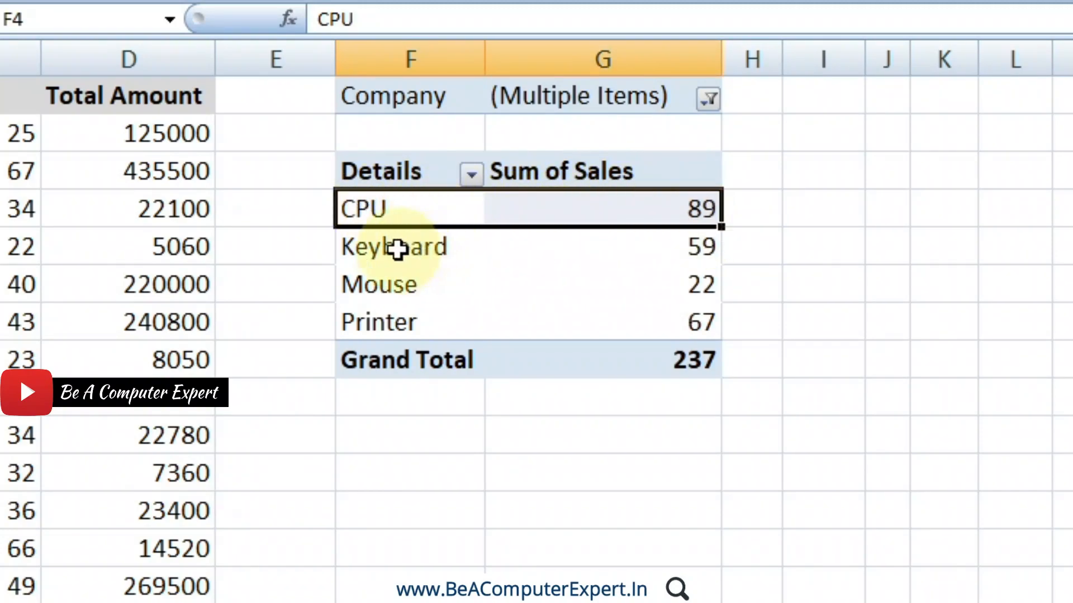
{"action": "left_click", "coordinate": [353, 246]}
{"action": "left_click", "coordinate": [354, 273]}
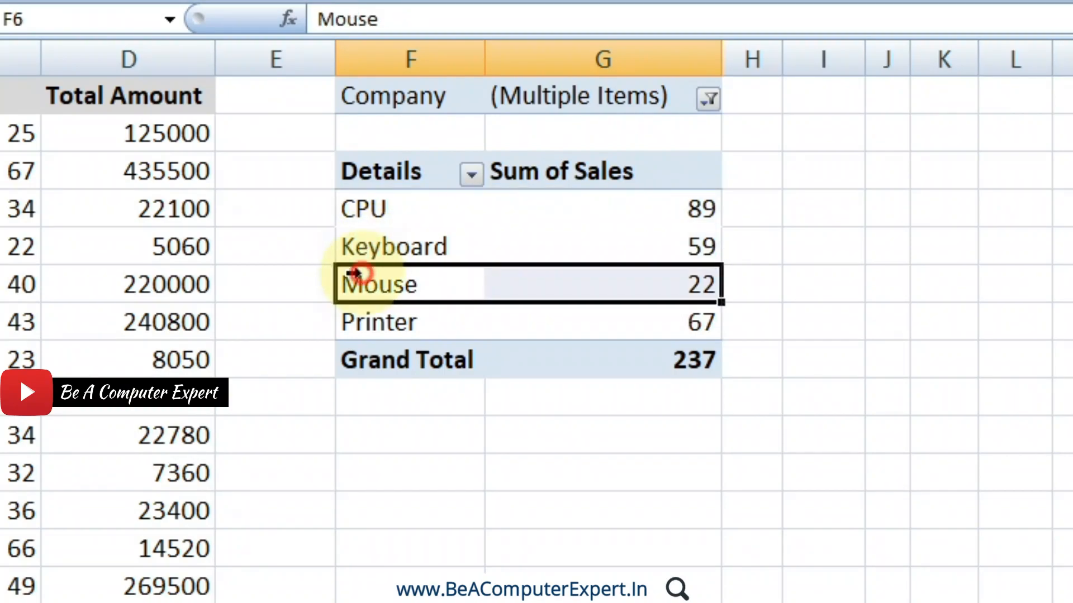
Show the Company detail beneath the CPU item in the PivotTable
{"action": "left_click", "coordinate": [372, 215]}
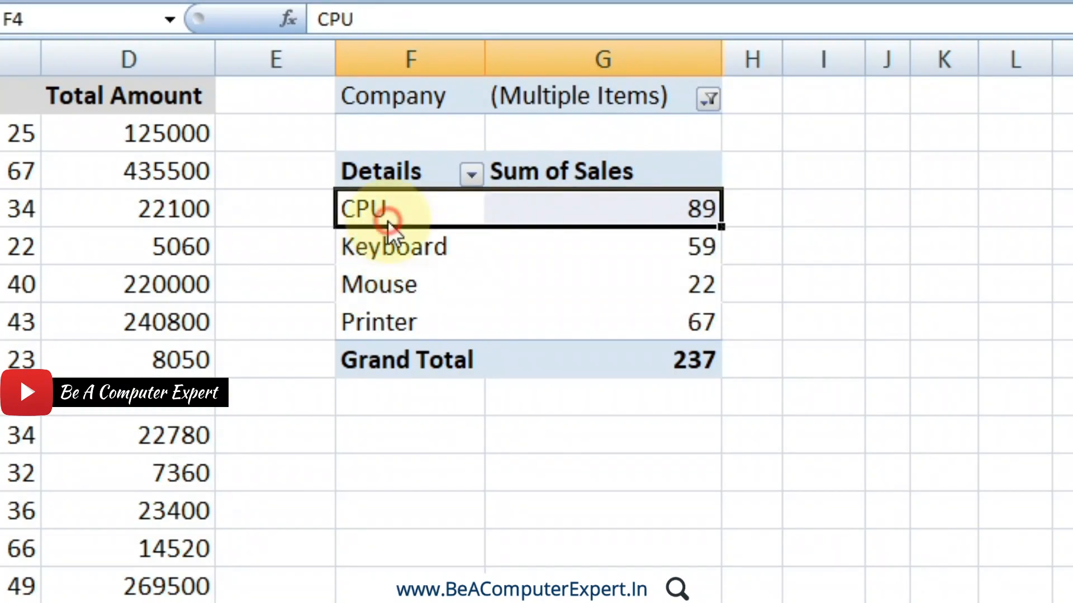
{"action": "left_click", "coordinate": [420, 212]}
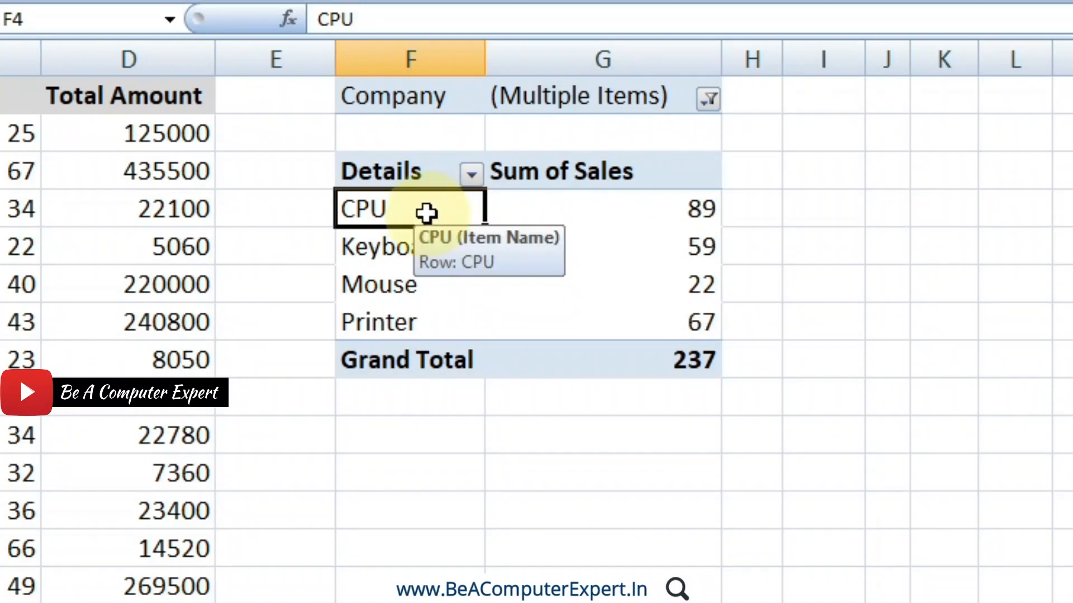
{"action": "double_click", "coordinate": [427, 214]}
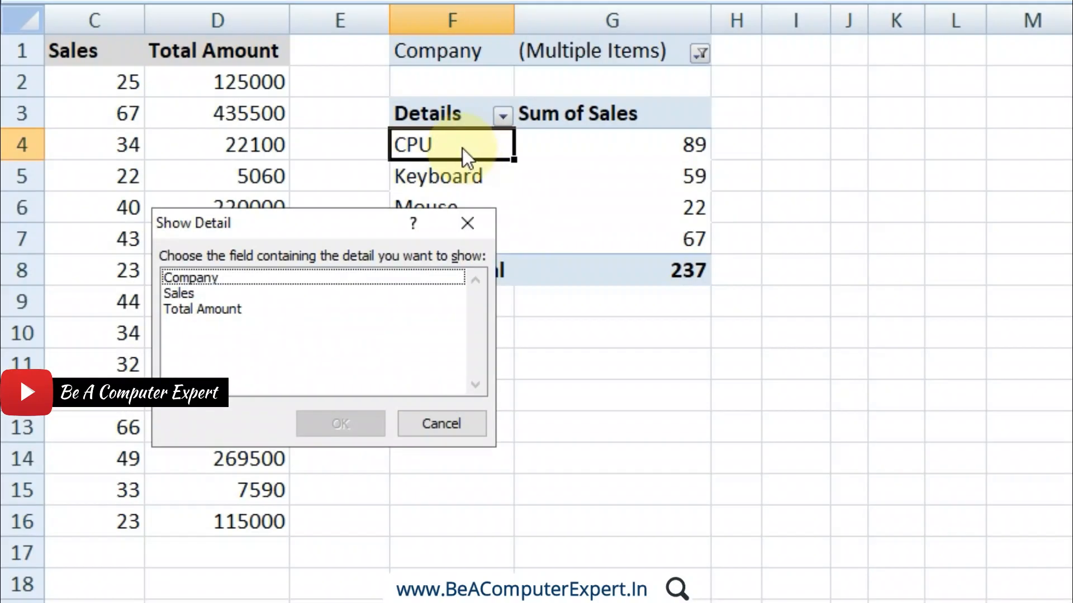
{"action": "left_click", "coordinate": [226, 280]}
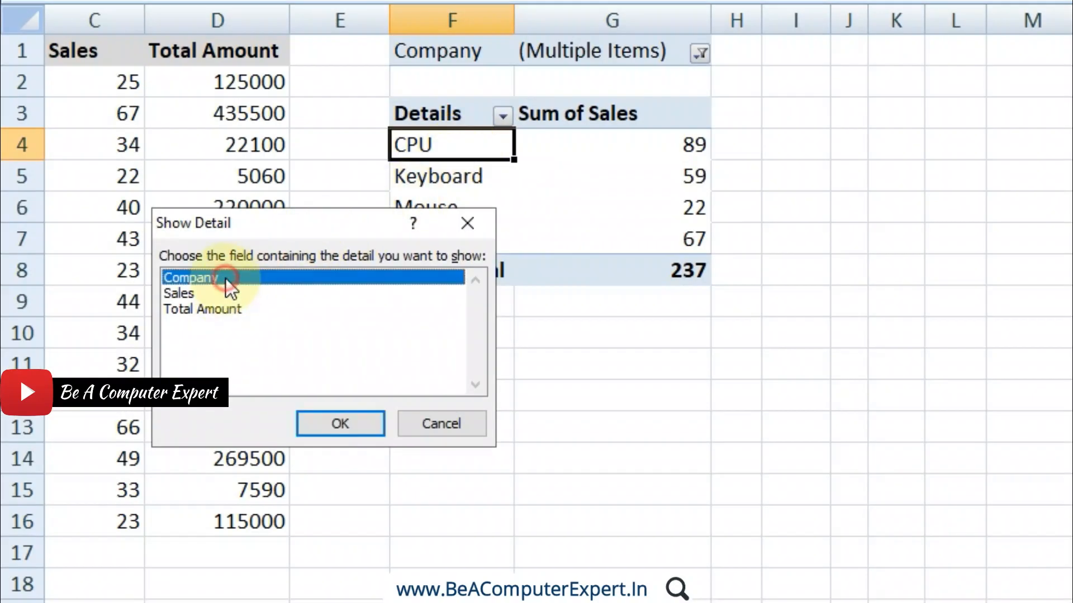
{"action": "left_click", "coordinate": [201, 295]}
{"action": "left_click", "coordinate": [213, 311]}
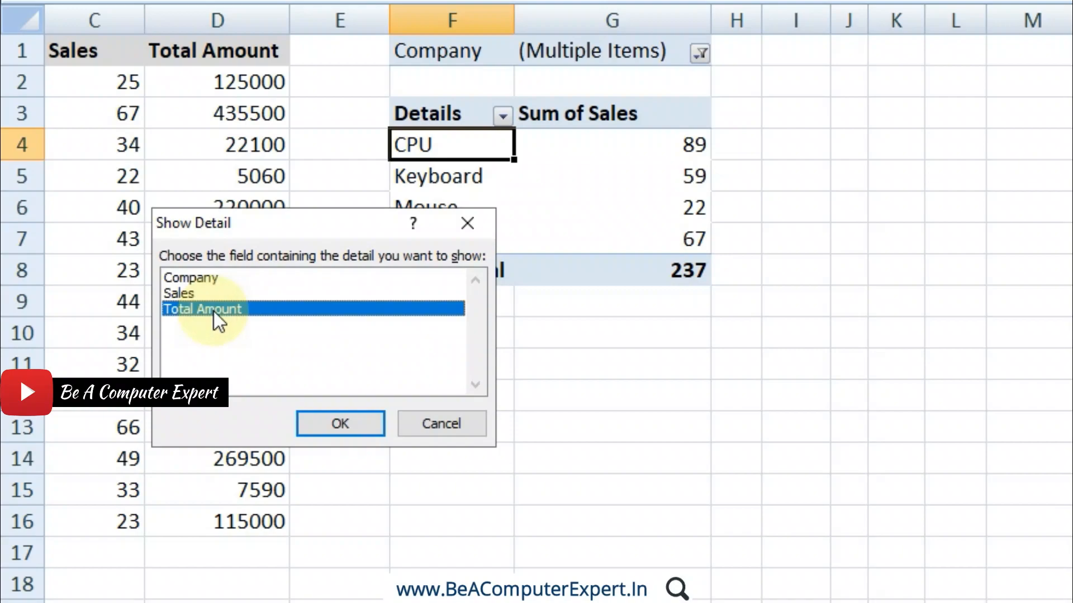
{"action": "left_click", "coordinate": [212, 279]}
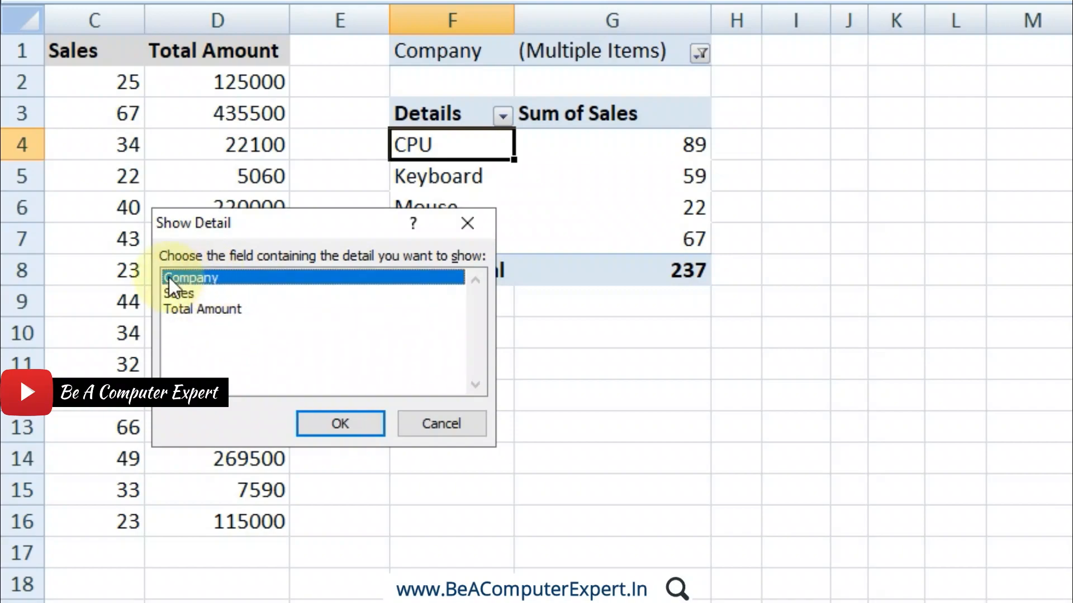
{"action": "left_click", "coordinate": [346, 427]}
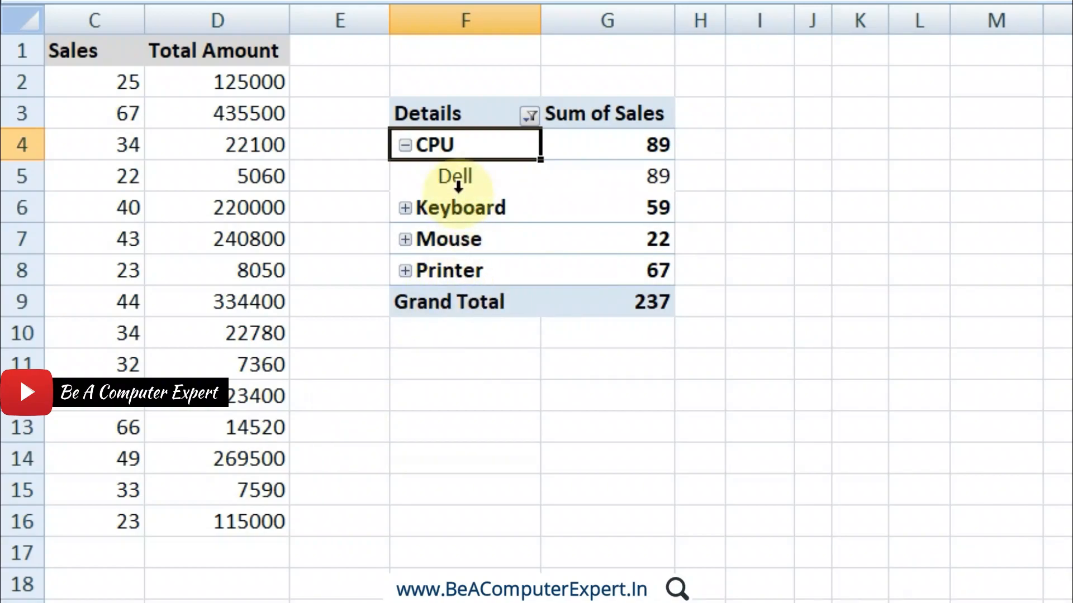
Expand the Keyboard, Mouse and Printer items to show their company breakdowns
{"action": "left_click", "coordinate": [478, 115]}
{"action": "left_click", "coordinate": [574, 39]}
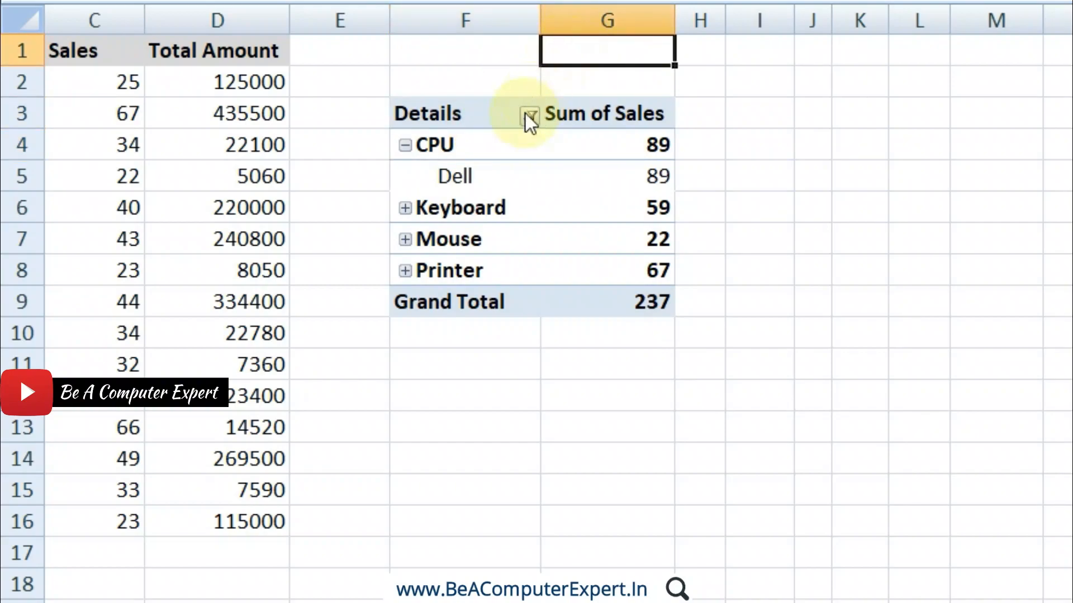
{"action": "left_click", "coordinate": [503, 148]}
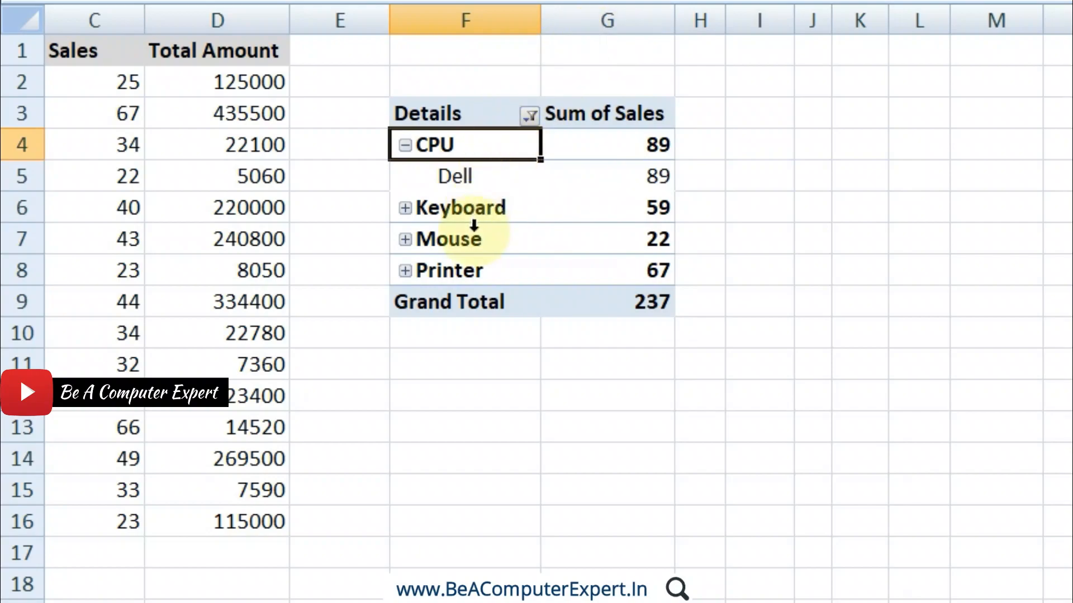
{"action": "left_click", "coordinate": [404, 209]}
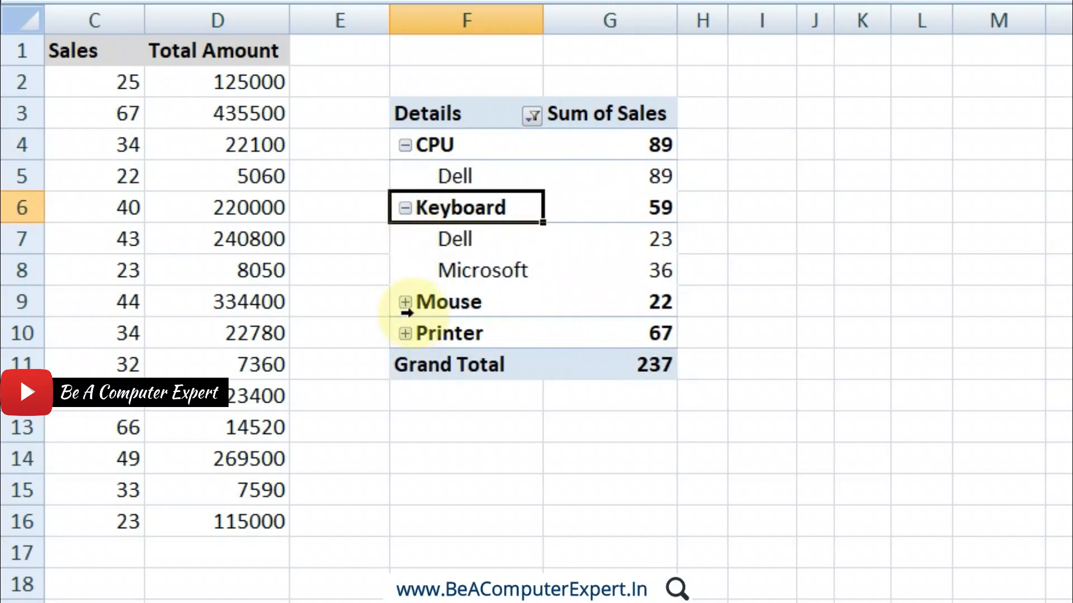
{"action": "left_click", "coordinate": [405, 302]}
{"action": "left_click", "coordinate": [404, 365]}
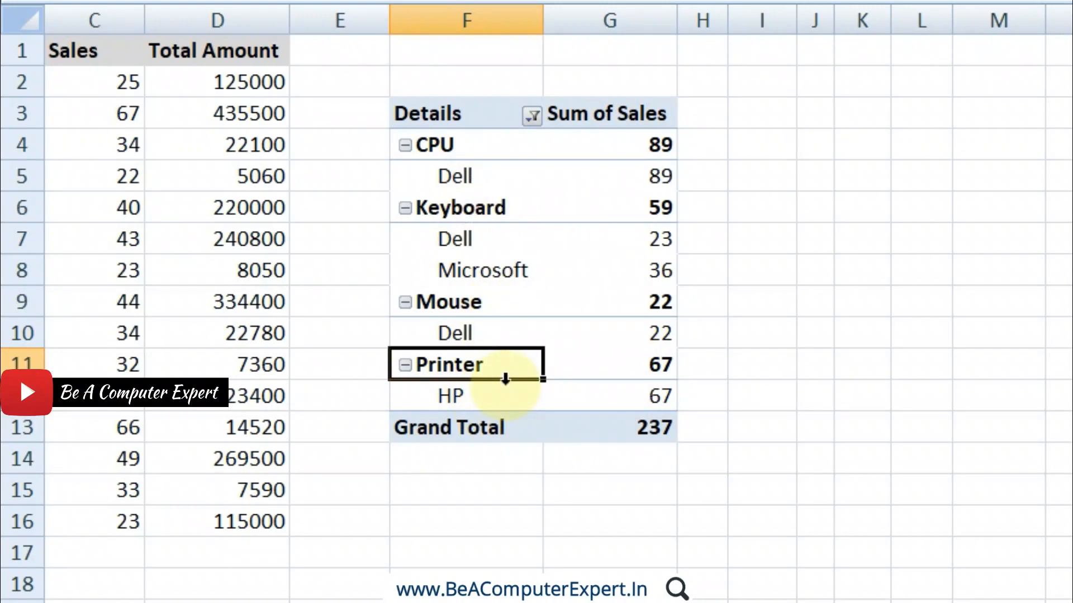
Move the Company field from the row labels to the report filter and set that filter to include all companies
{"action": "left_click", "coordinate": [467, 188]}
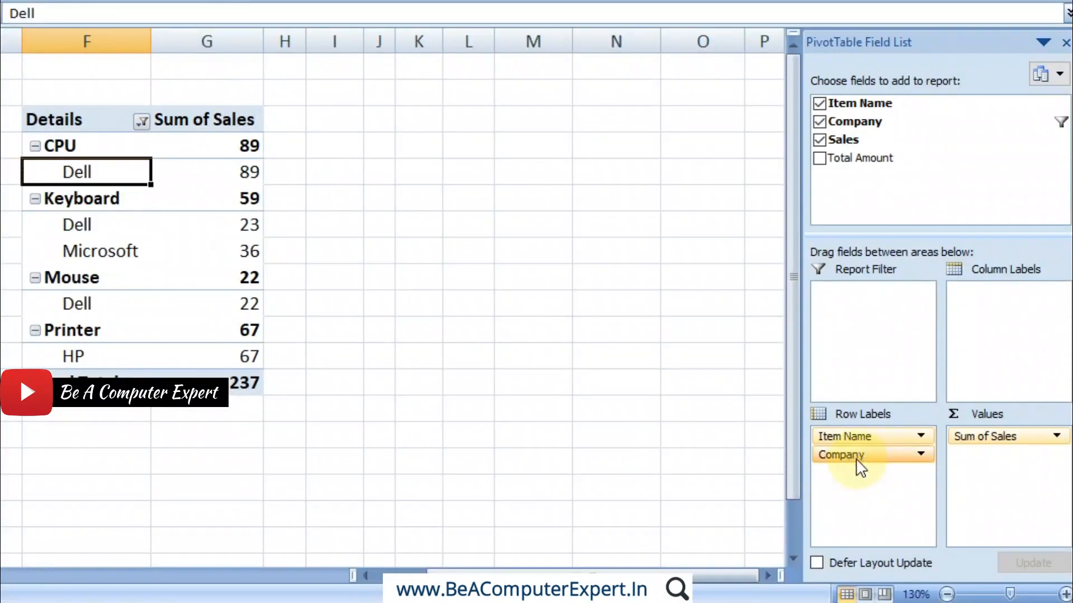
{"action": "left_click_drag", "start_coordinate": [856, 455], "coordinate": [864, 333]}
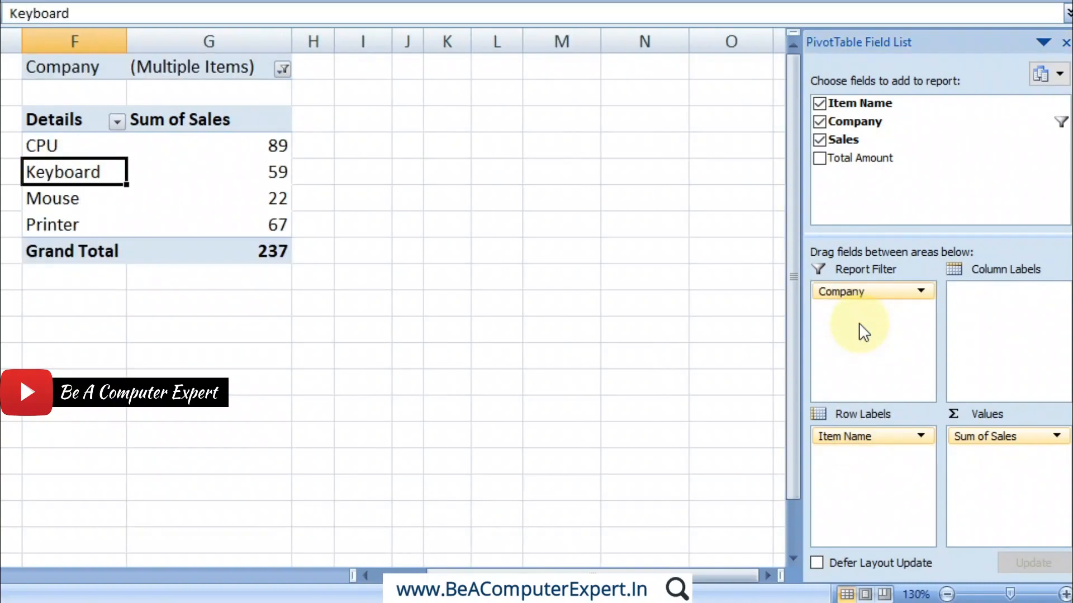
{"action": "left_click", "coordinate": [282, 70]}
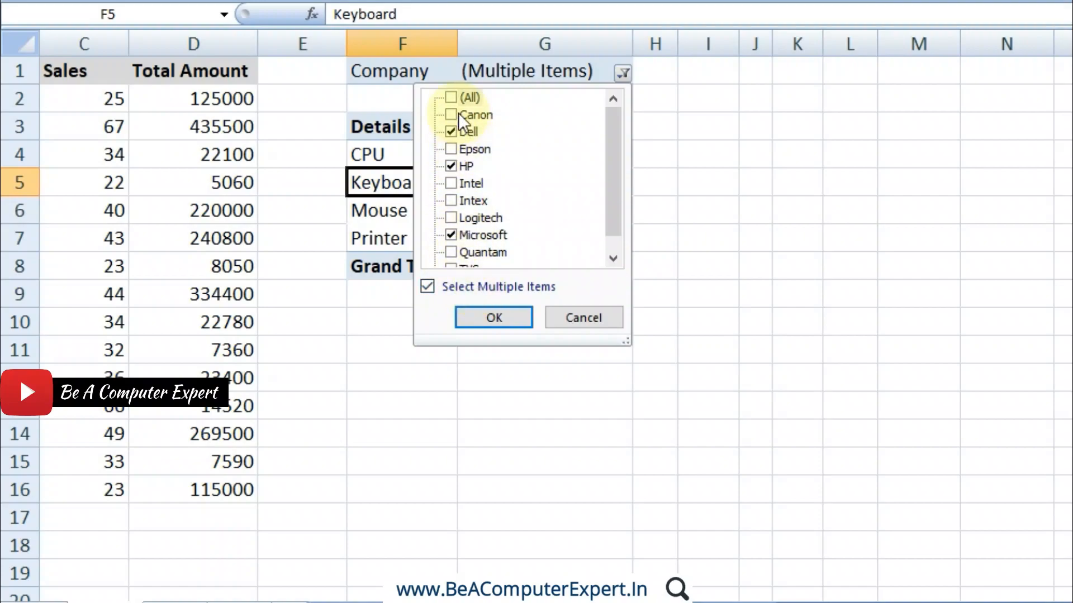
{"action": "left_click", "coordinate": [454, 99]}
{"action": "left_click", "coordinate": [498, 317]}
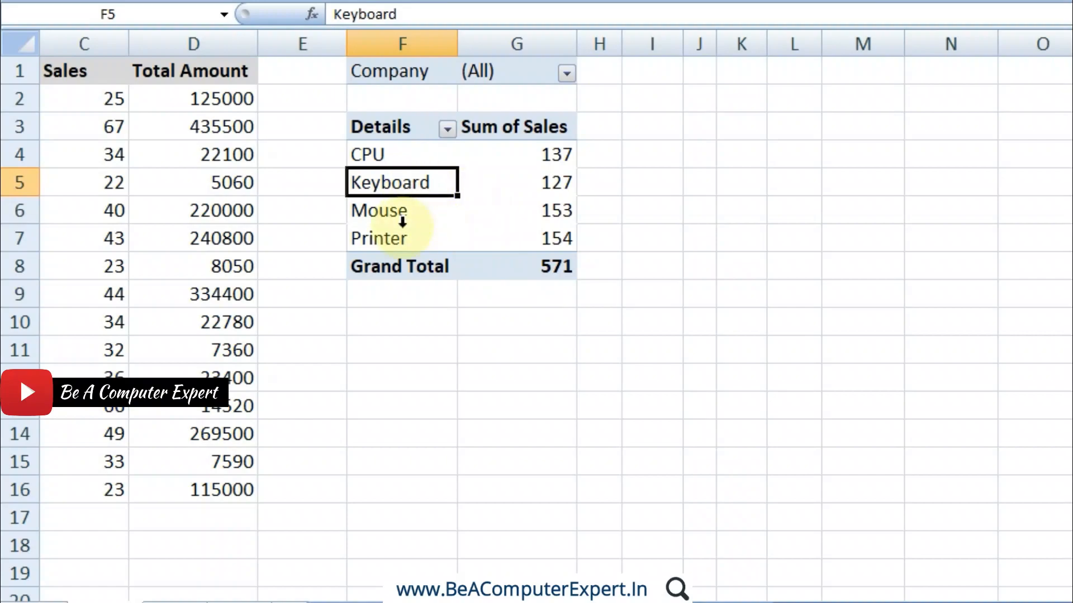
Add Company as the detail field for the CPU item using Show Detail
{"action": "left_click", "coordinate": [376, 155]}
{"action": "left_click", "coordinate": [407, 154]}
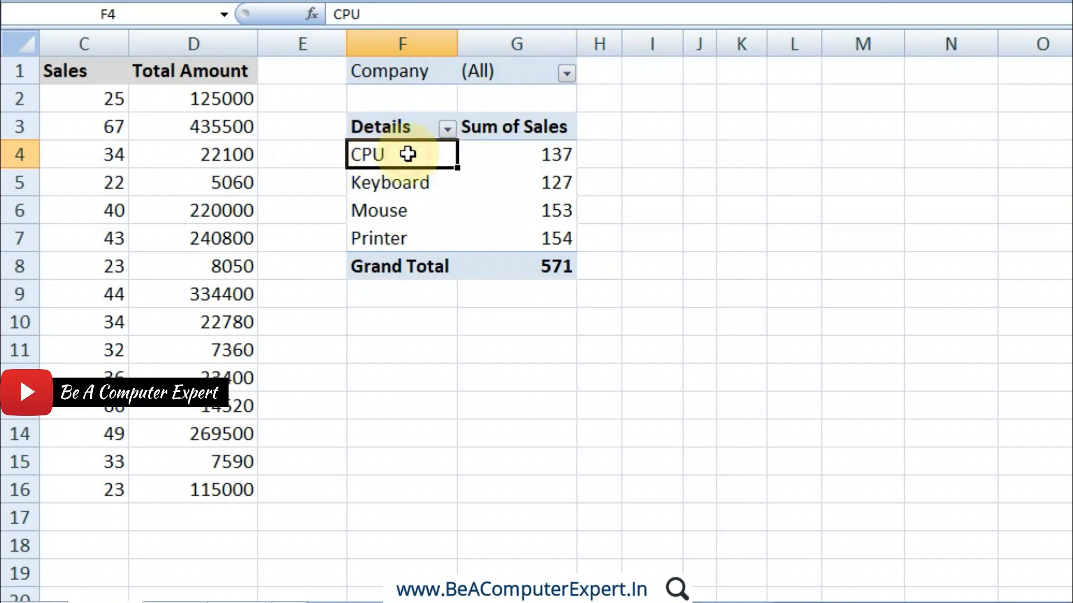
{"action": "double_click", "coordinate": [408, 155]}
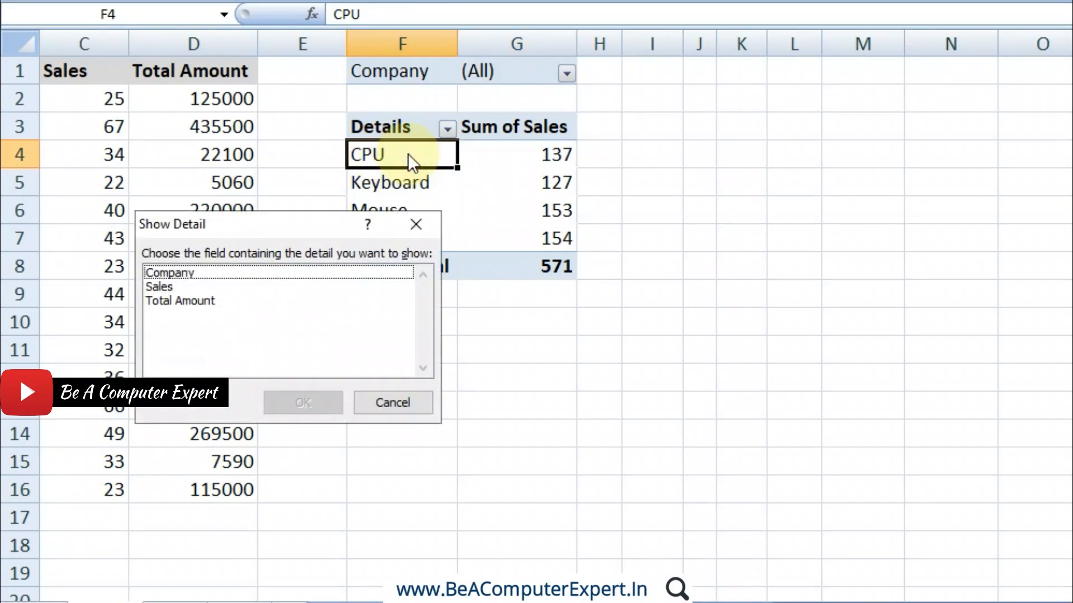
{"action": "left_click", "coordinate": [200, 270]}
{"action": "left_click", "coordinate": [307, 404]}
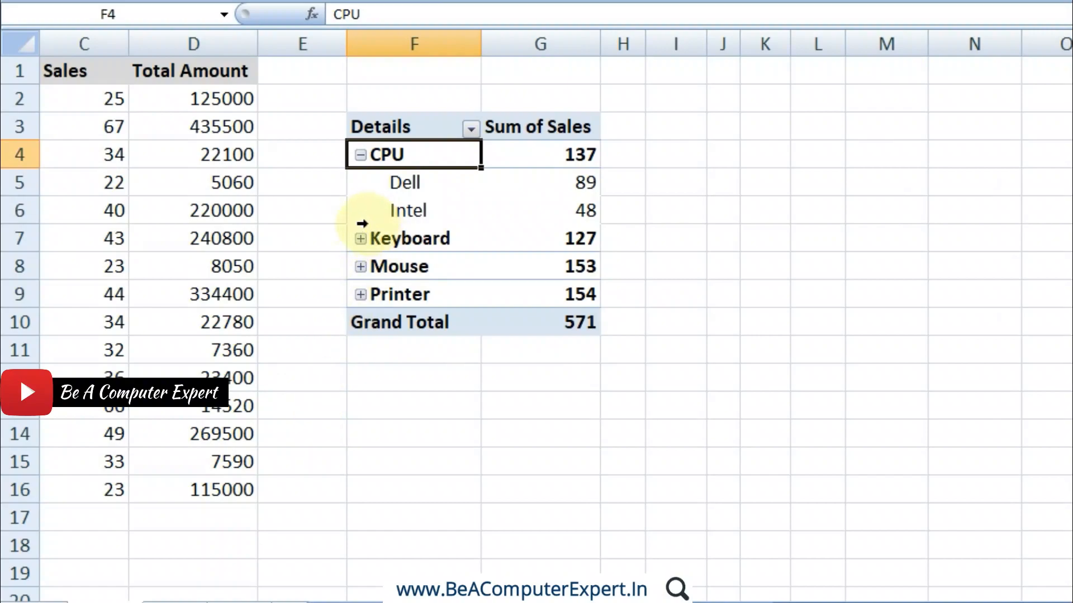
Expand the Keyboard item's companies and collapse both the Keyboard and CPU items
{"action": "left_click", "coordinate": [361, 239]}
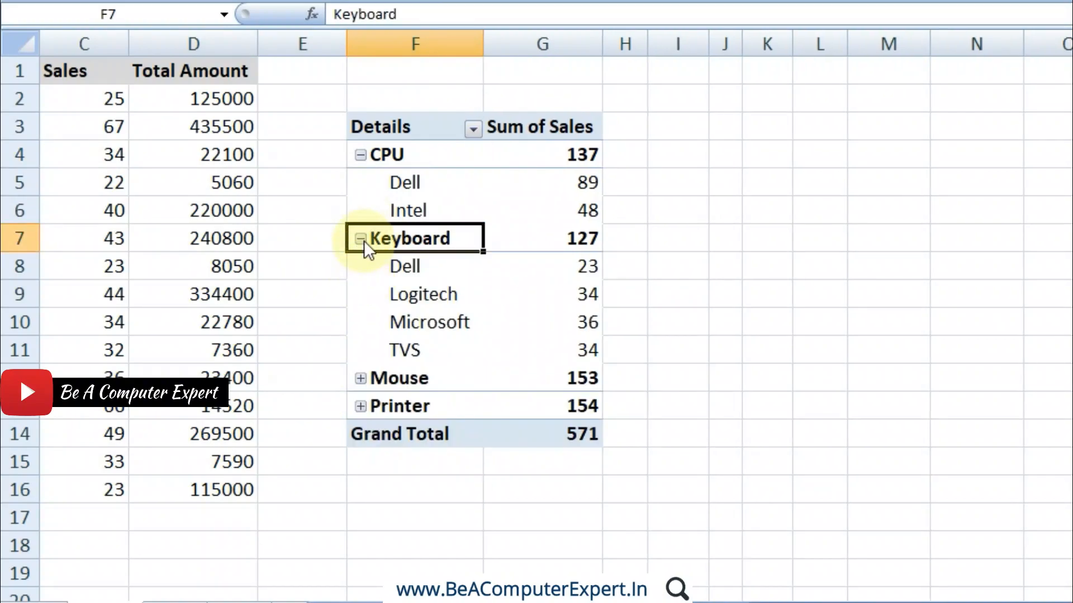
{"action": "left_click", "coordinate": [360, 239]}
{"action": "left_click", "coordinate": [361, 154]}
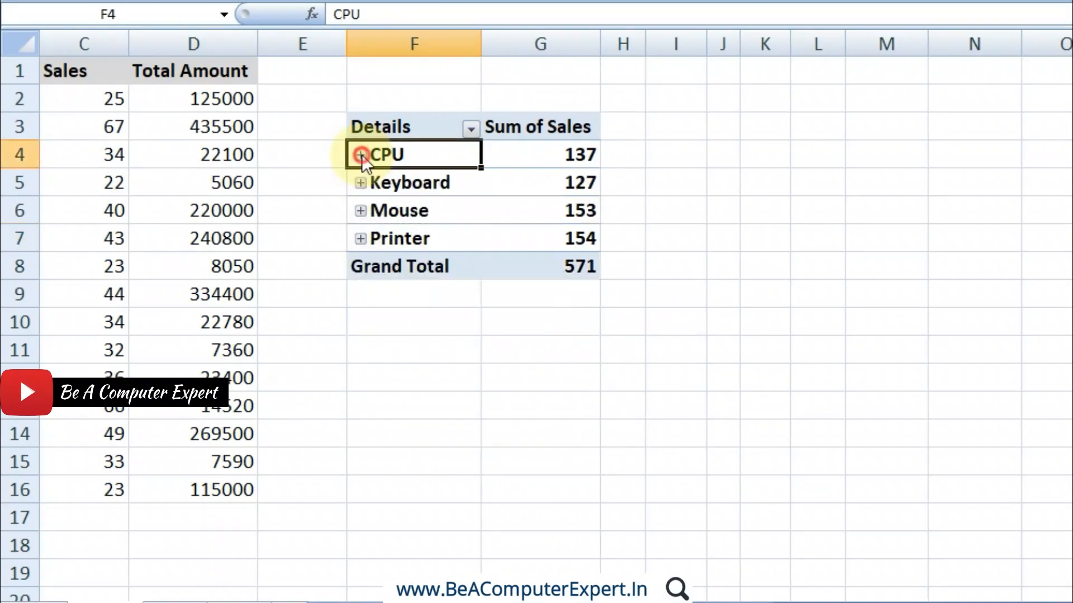
{"action": "right_click", "coordinate": [396, 154]}
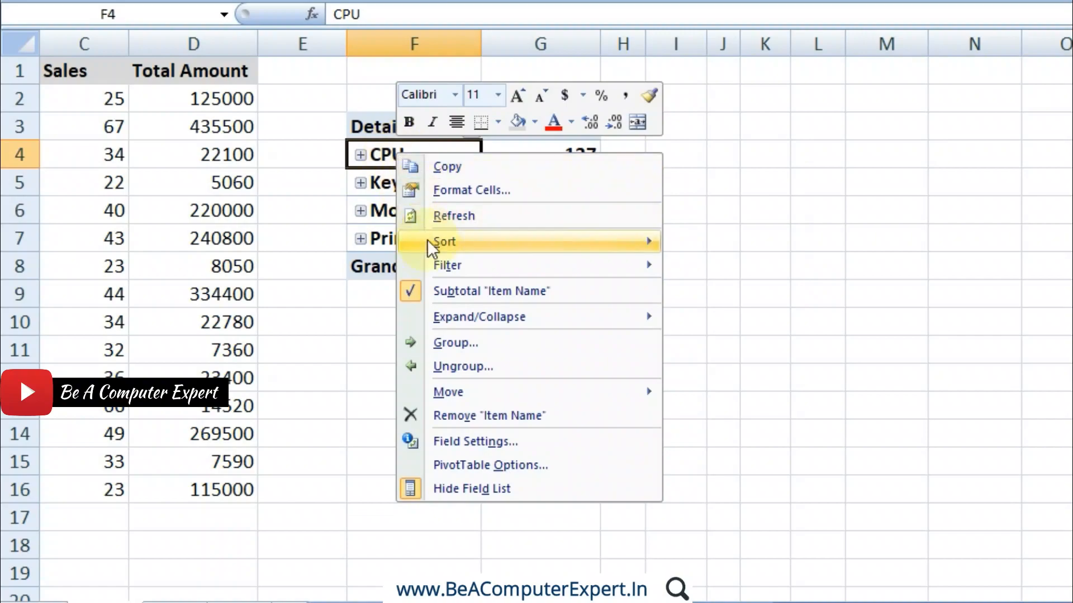
{"action": "mouse_move", "coordinate": [462, 391]}
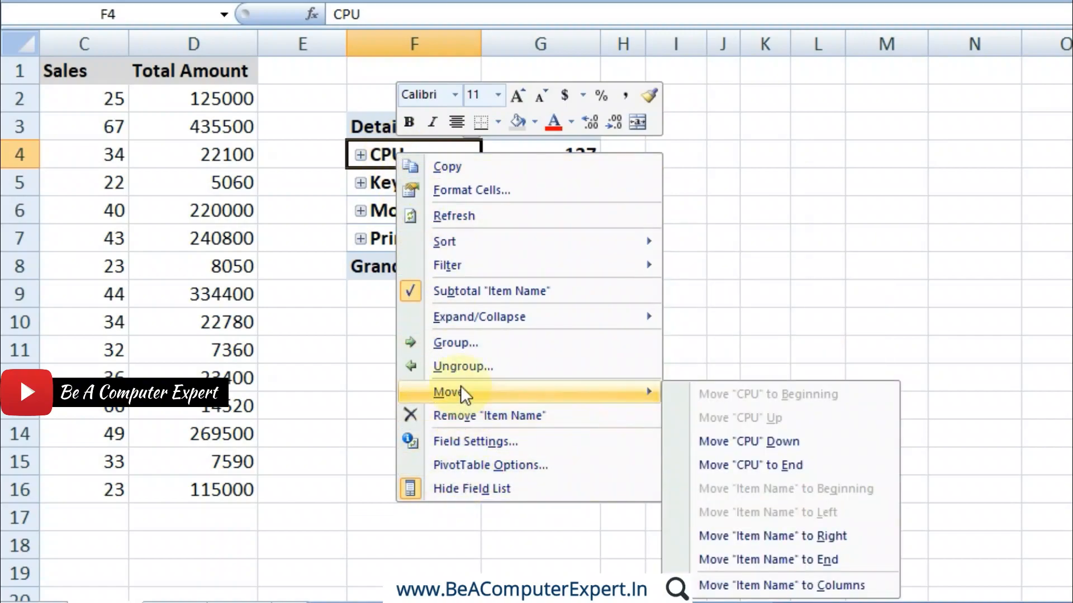
{"action": "left_click", "coordinate": [472, 467]}
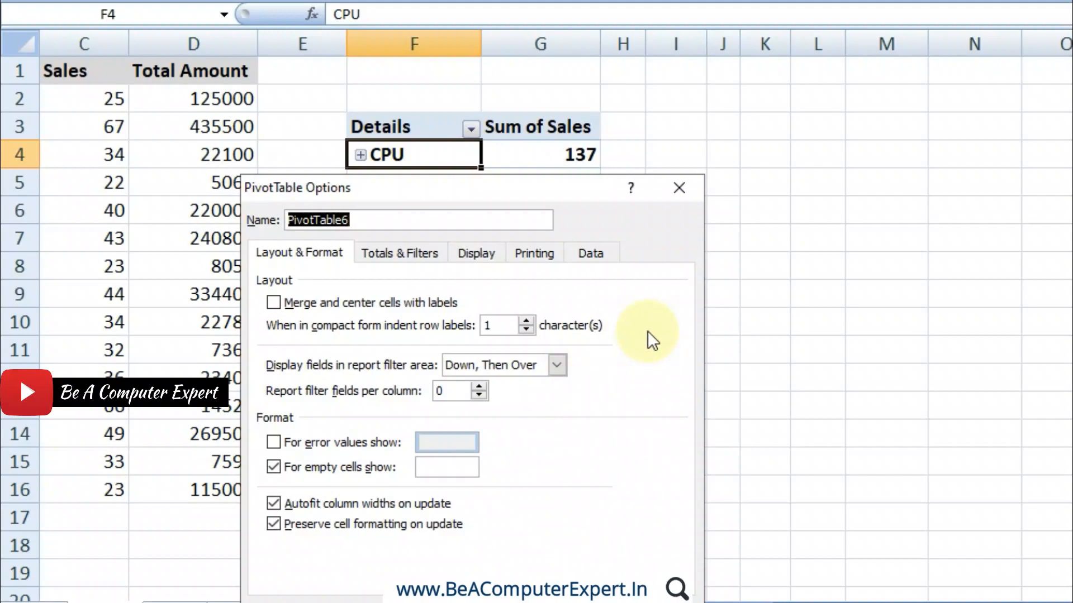
{"action": "left_click", "coordinate": [678, 189]}
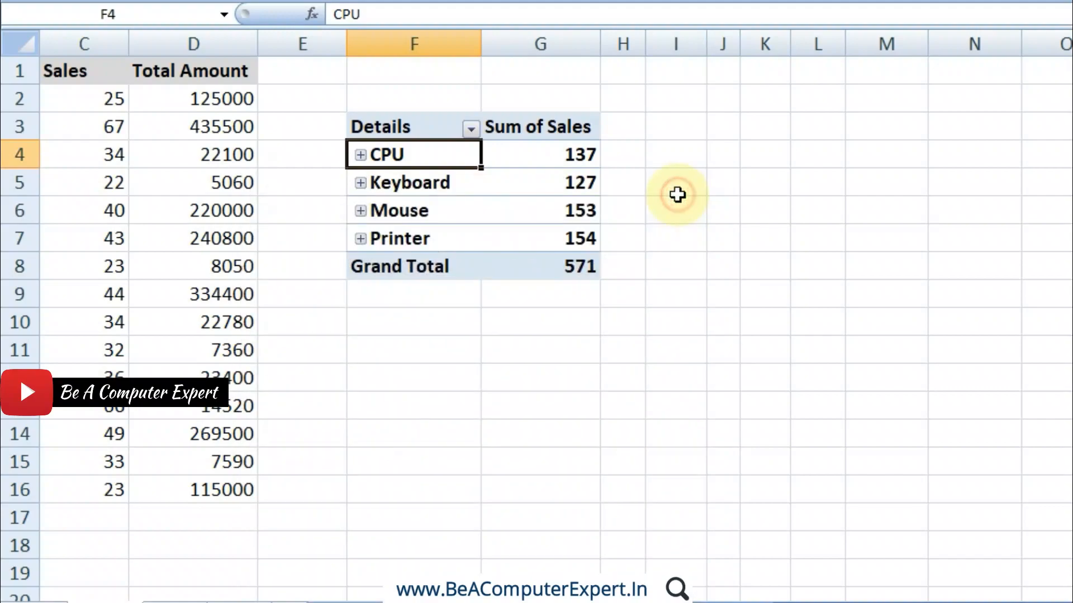
Move the Item Name field from the row labels to the report filter and review the sales of Canon, Dell and Epson
{"action": "left_click", "coordinate": [444, 184]}
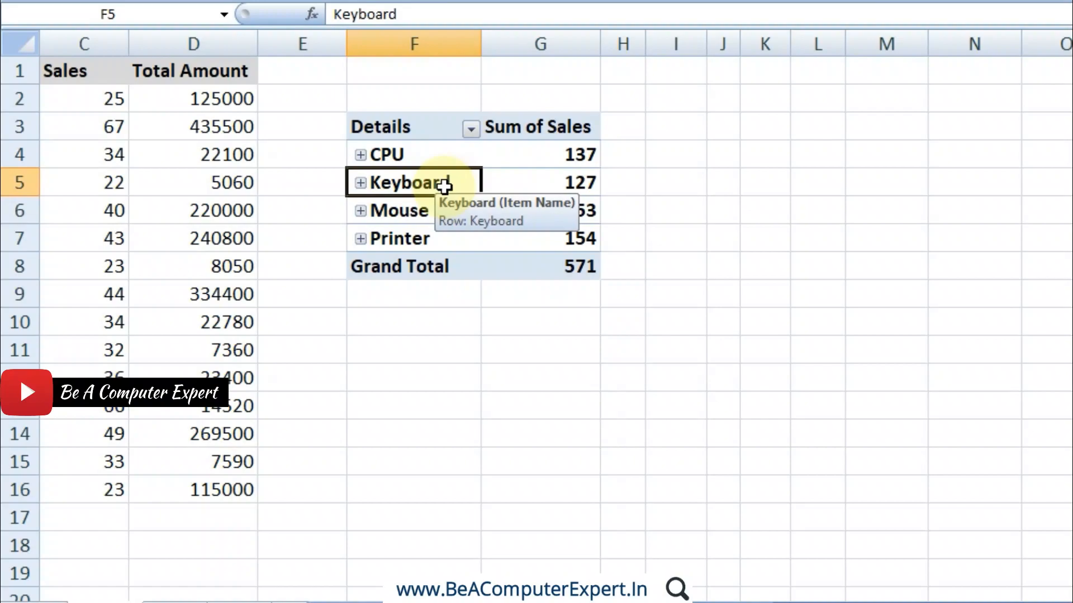
{"action": "left_click", "coordinate": [427, 164]}
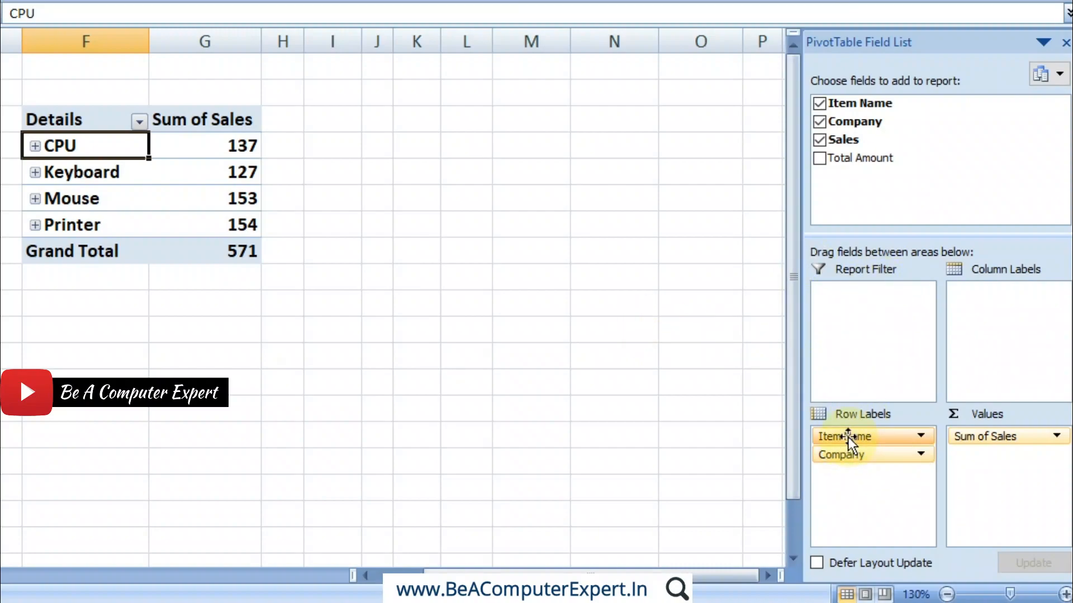
{"action": "left_click_drag", "start_coordinate": [848, 437], "coordinate": [856, 289]}
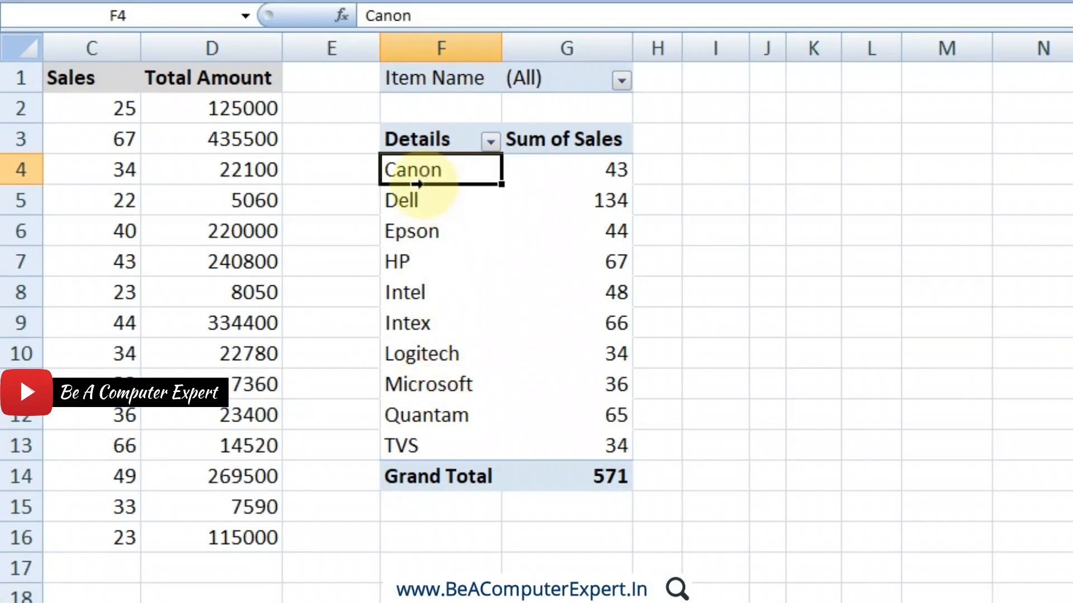
{"action": "left_click", "coordinate": [418, 178]}
{"action": "left_click_drag", "start_coordinate": [418, 179], "coordinate": [455, 199]}
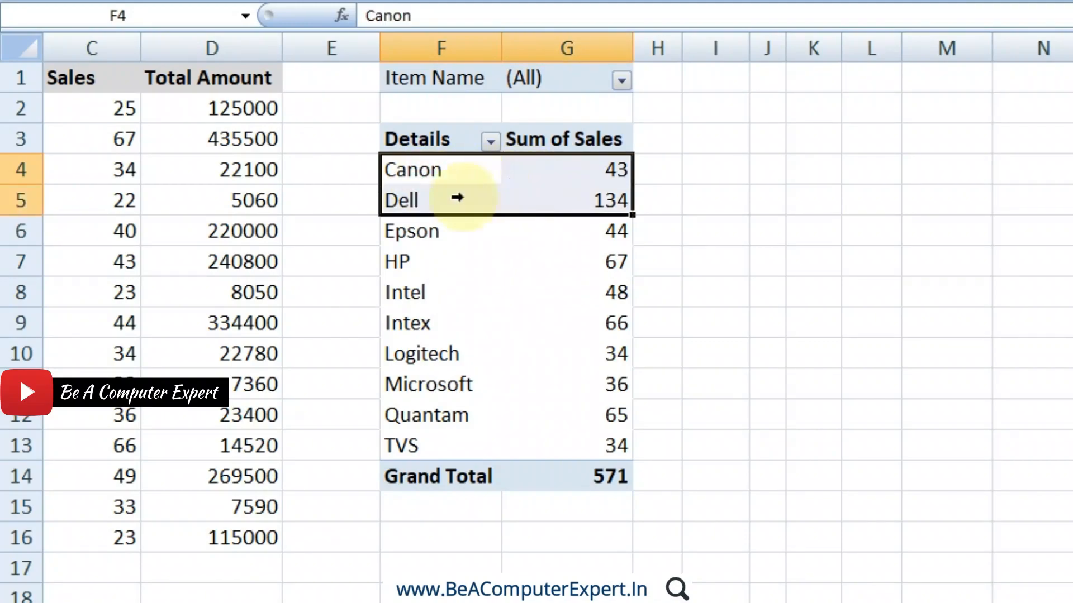
{"action": "left_click", "coordinate": [406, 204]}
{"action": "left_click", "coordinate": [400, 229]}
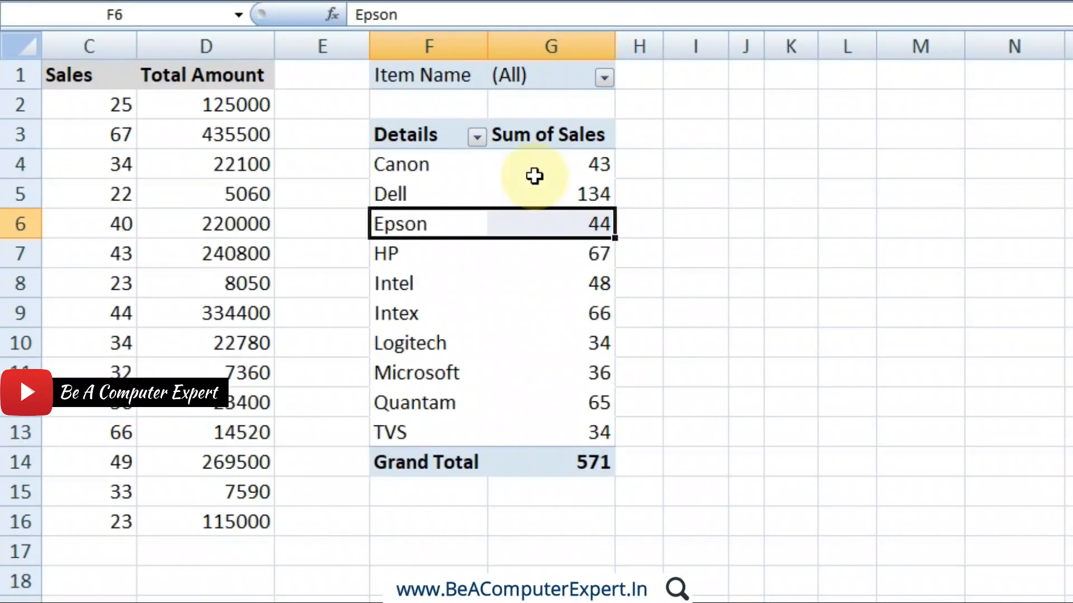
{"action": "left_click", "coordinate": [535, 171]}
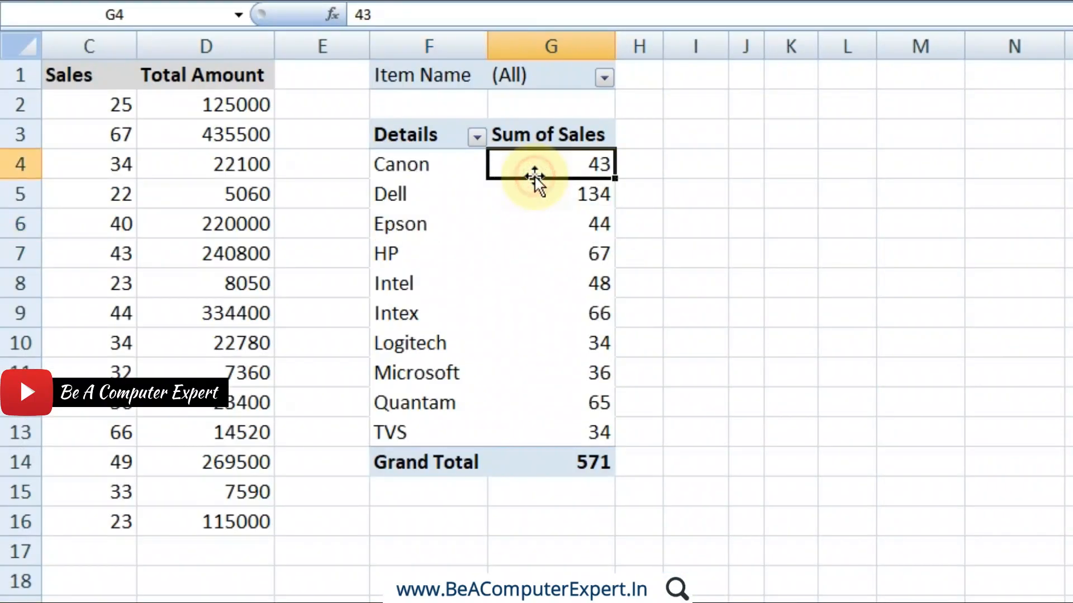
Allow multiple selections in the Item Name report filter and limit it to CPU and Printer
{"action": "left_click", "coordinate": [604, 79]}
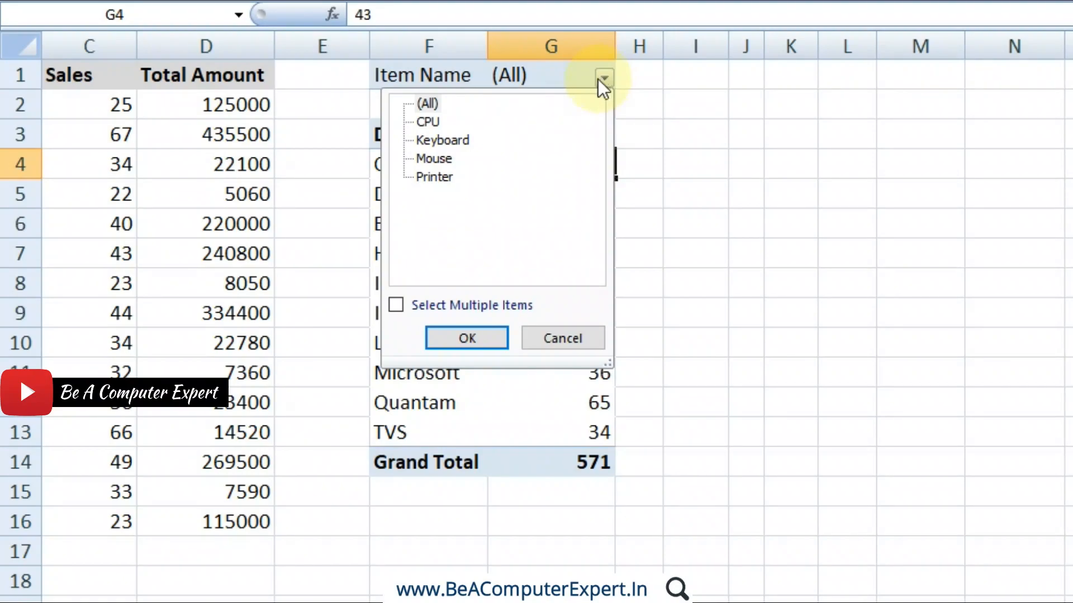
{"action": "left_click", "coordinate": [397, 305]}
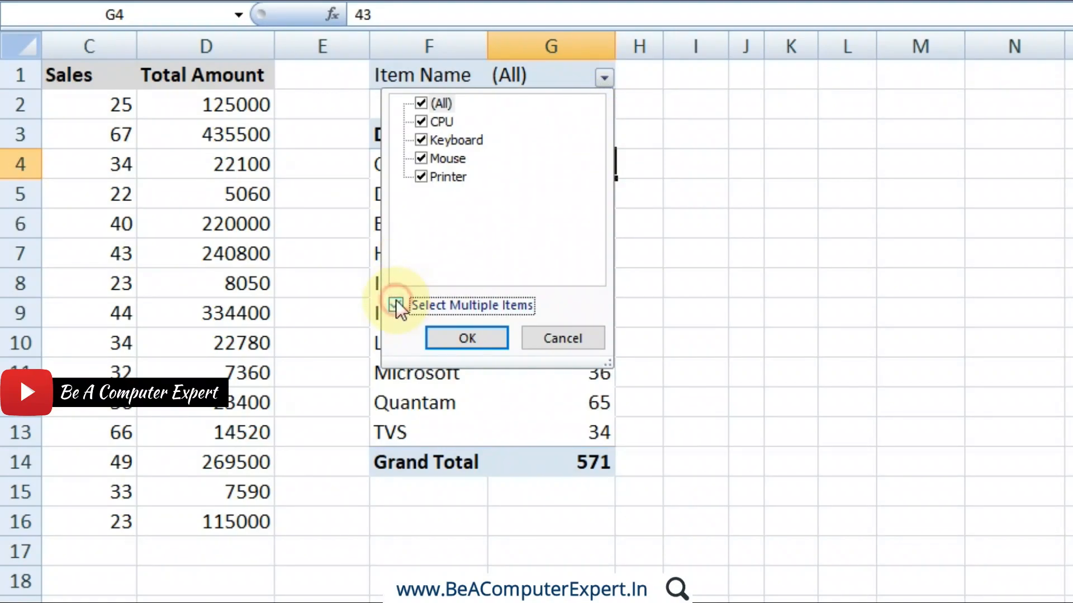
{"action": "left_click", "coordinate": [421, 104]}
{"action": "left_click", "coordinate": [422, 122]}
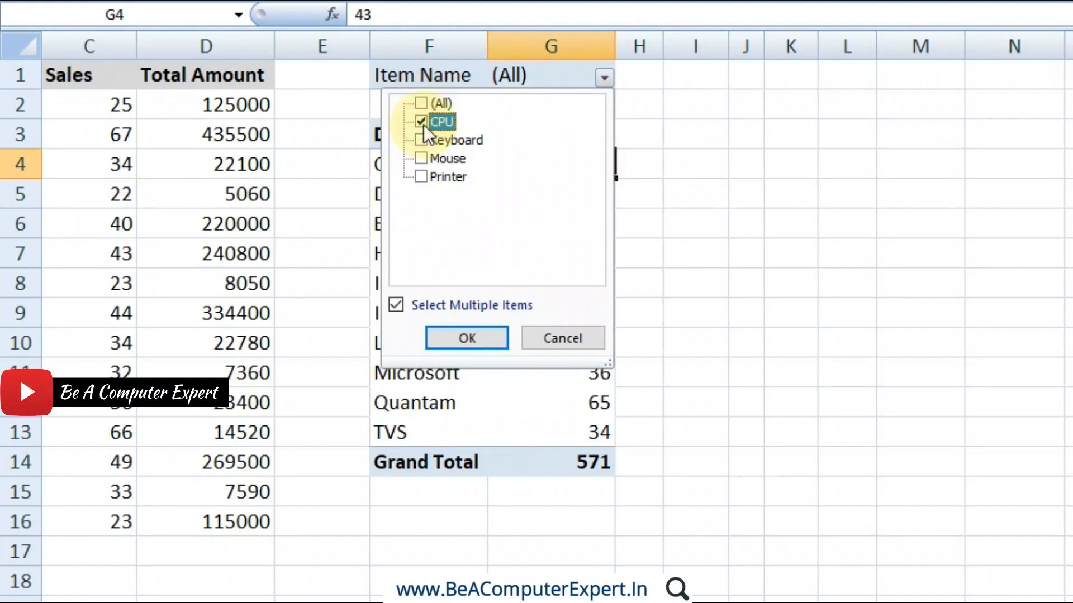
{"action": "left_click", "coordinate": [420, 178]}
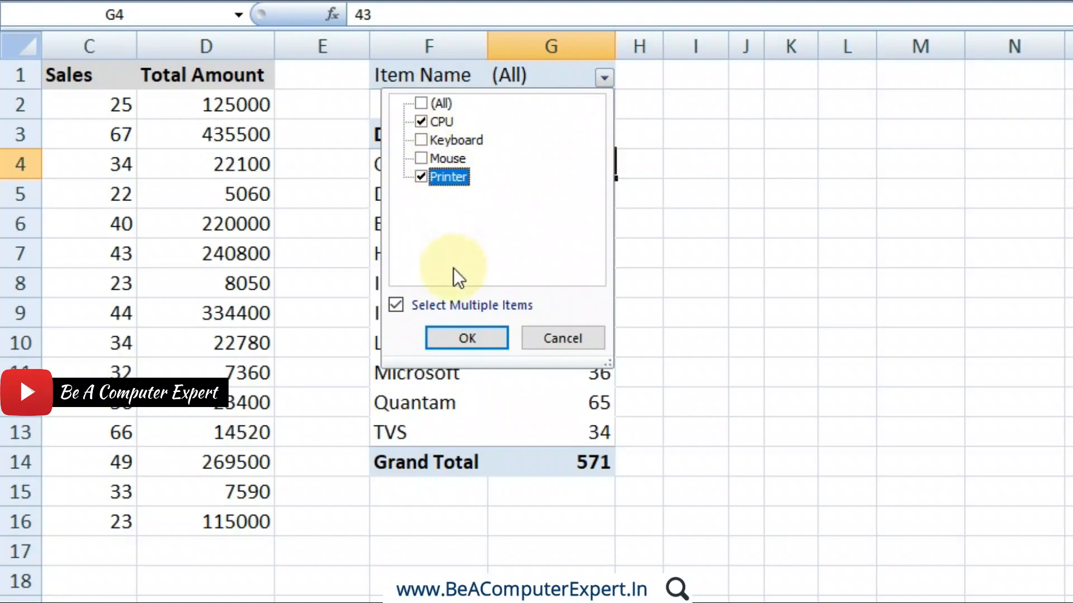
{"action": "left_click", "coordinate": [466, 342]}
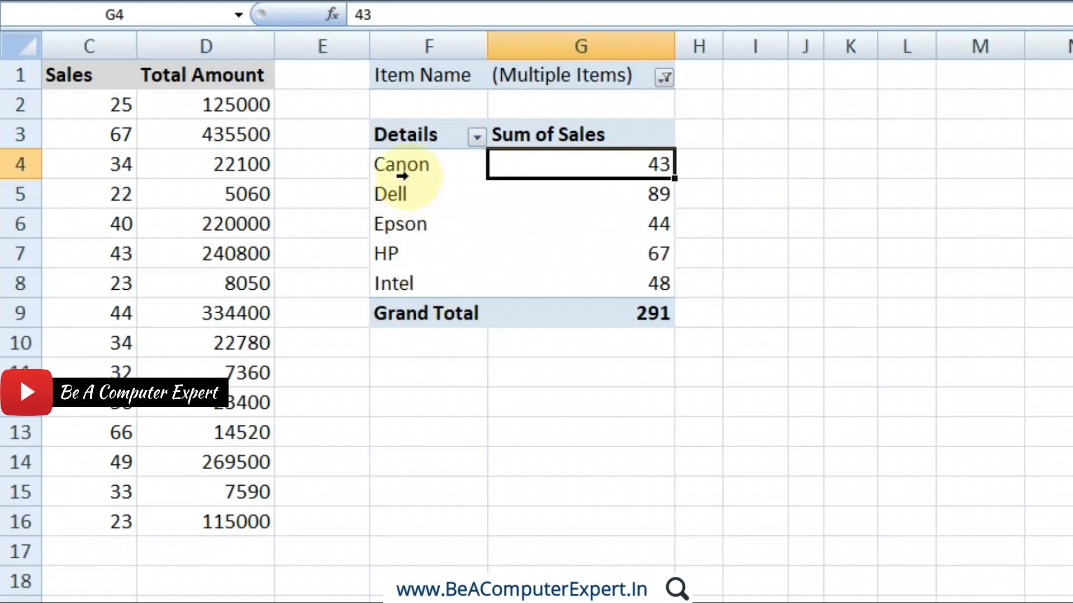
Add Item Name as the detail field for the Epson company using Show Detail
{"action": "left_click", "coordinate": [395, 156]}
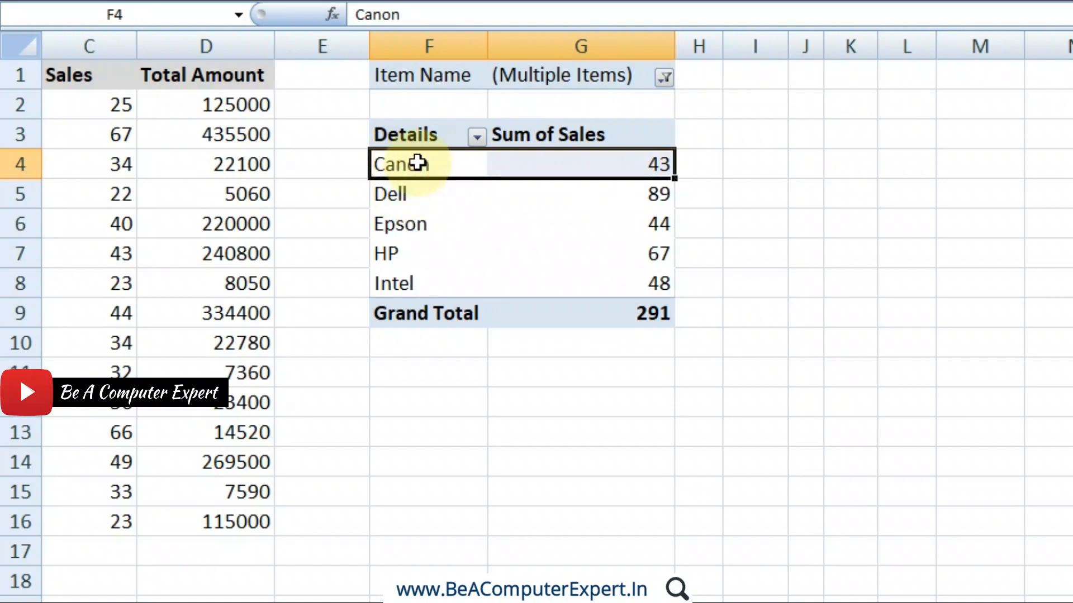
{"action": "left_click", "coordinate": [418, 163]}
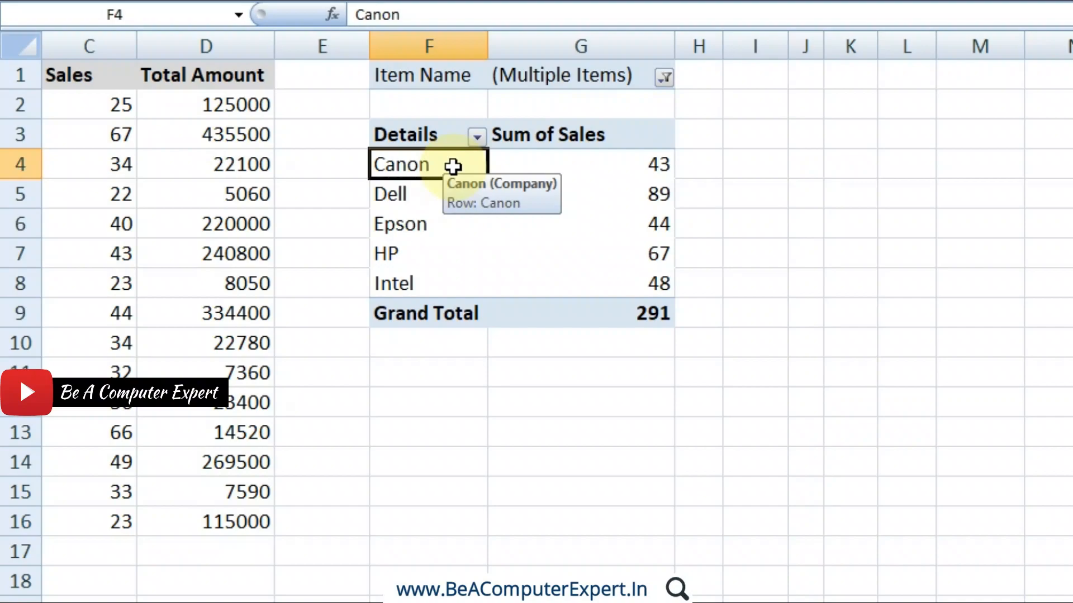
{"action": "double_click", "coordinate": [443, 225]}
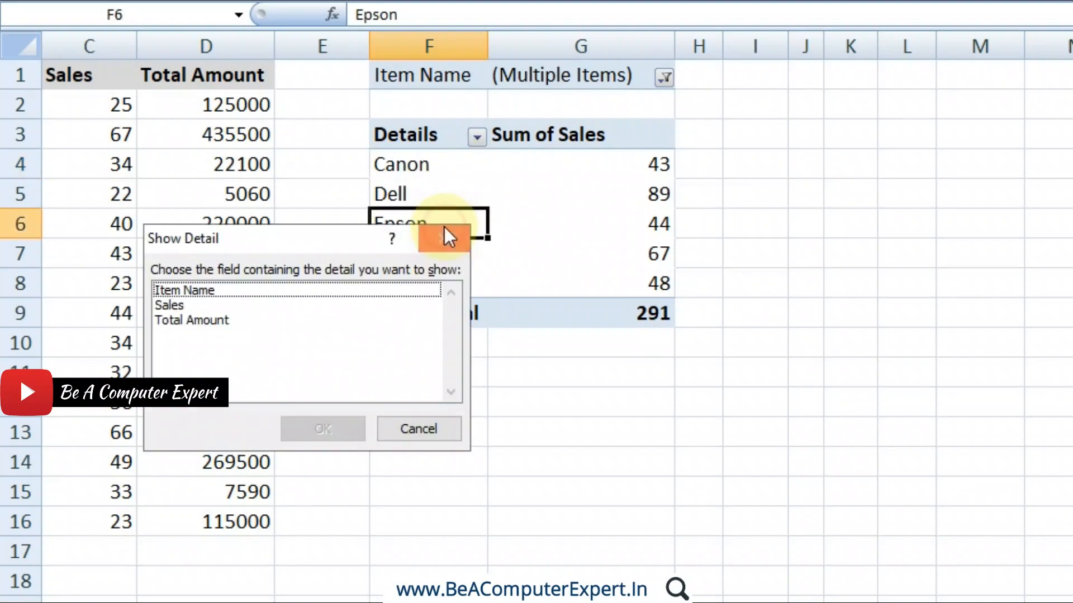
{"action": "left_click", "coordinate": [226, 291]}
{"action": "left_click_drag", "start_coordinate": [270, 246], "coordinate": [362, 279]}
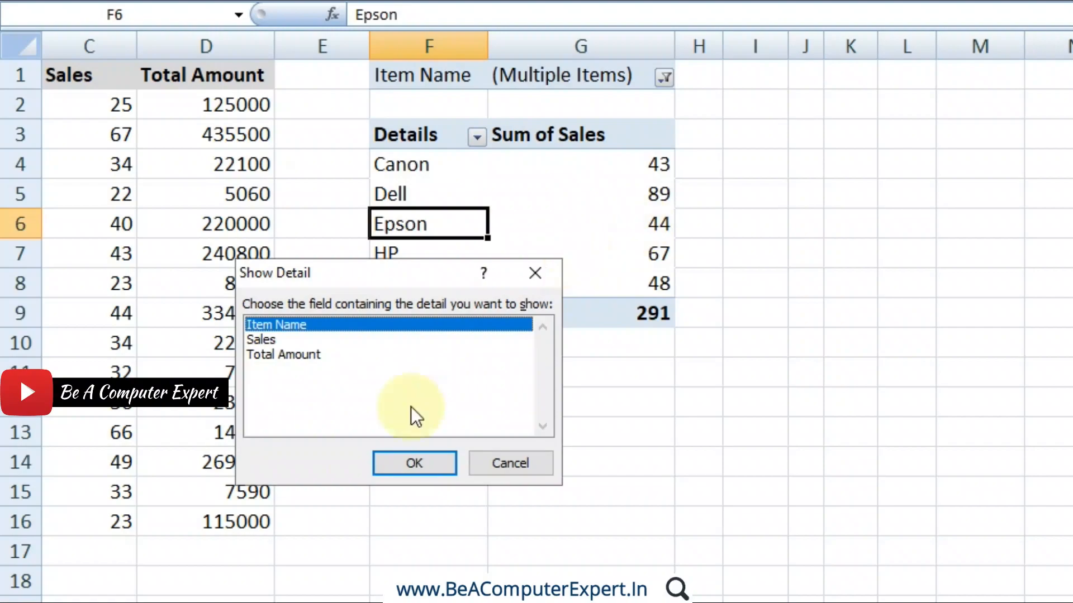
{"action": "left_click", "coordinate": [424, 458]}
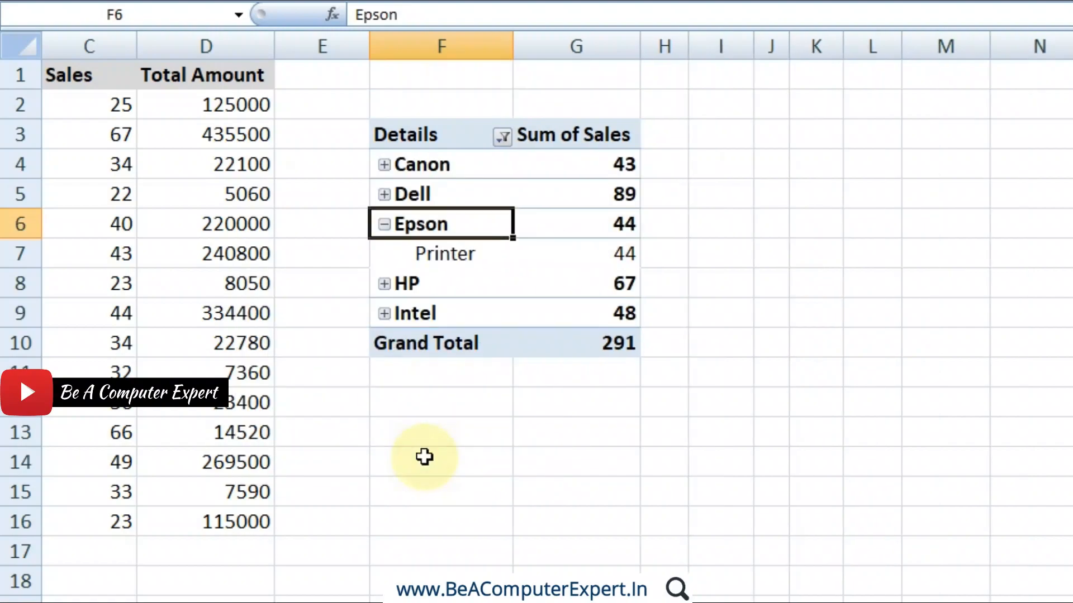
Expand the item details of Canon, Dell, HP and Intel
{"action": "left_click", "coordinate": [449, 253]}
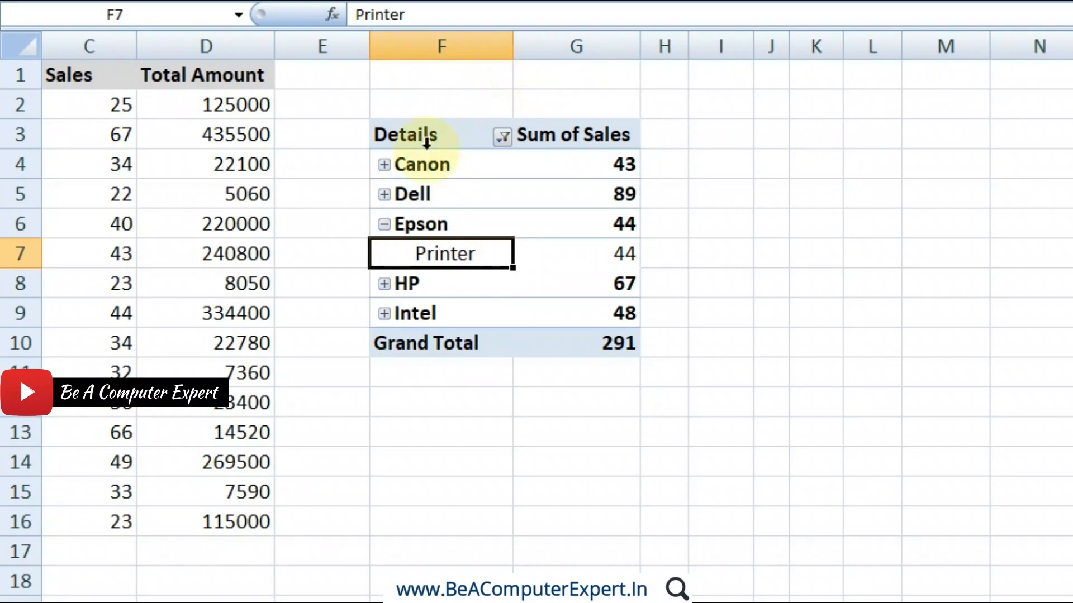
{"action": "left_click", "coordinate": [387, 165]}
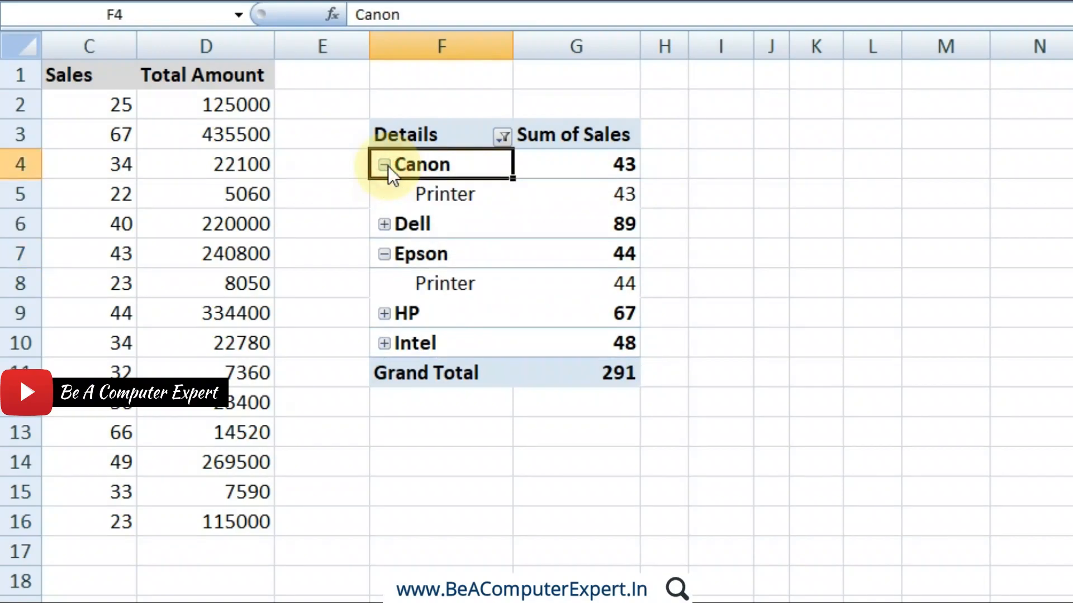
{"action": "left_click", "coordinate": [384, 224]}
{"action": "left_click", "coordinate": [384, 343]}
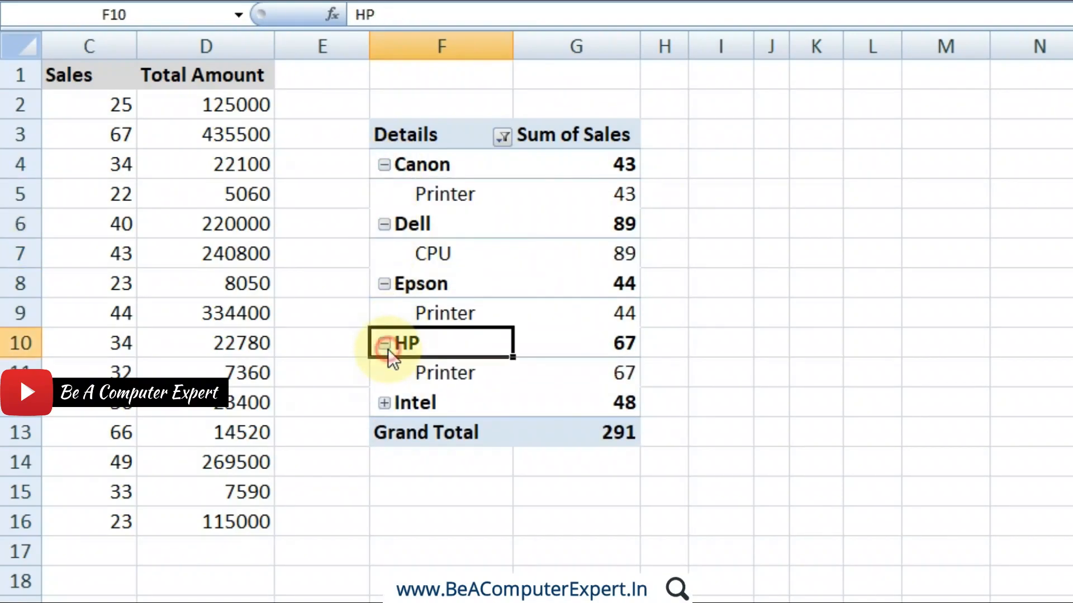
{"action": "left_click", "coordinate": [384, 403]}
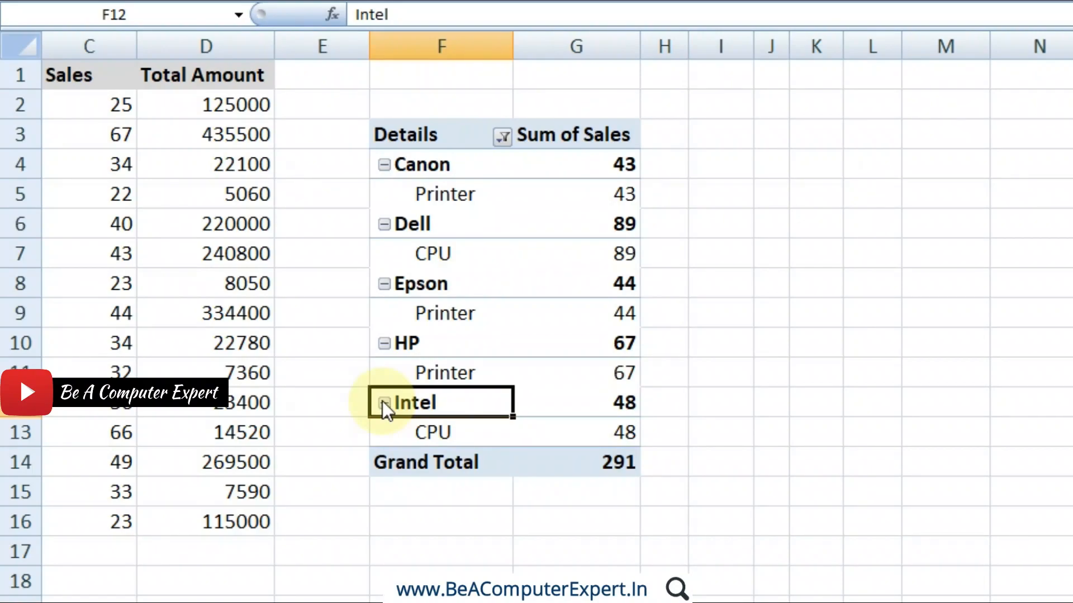
Collapse the item details of all five companies, from Canon through Intel
{"action": "left_click", "coordinate": [384, 165]}
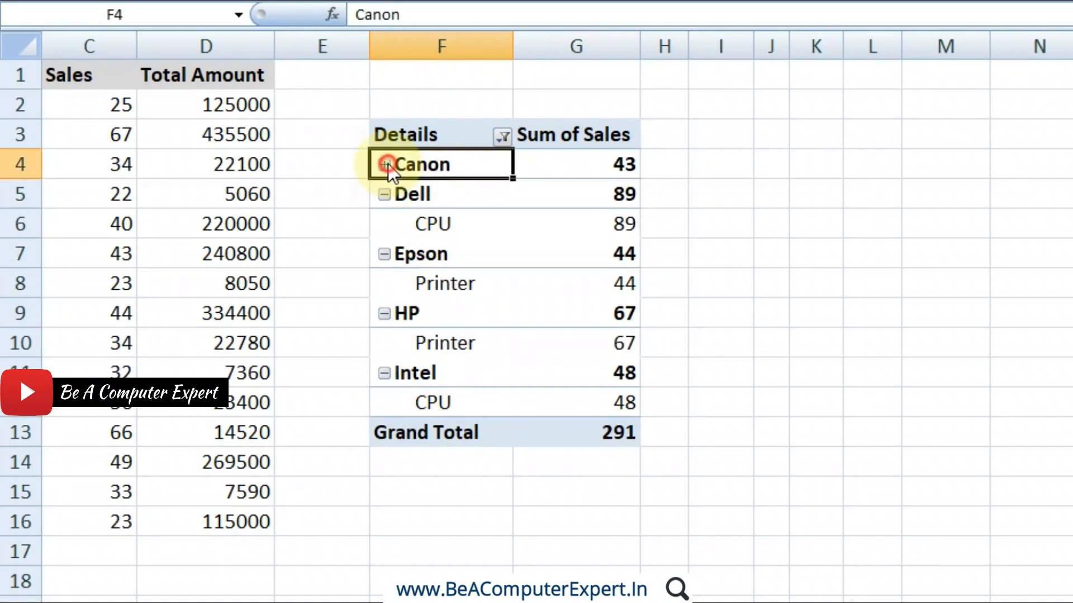
{"action": "left_click", "coordinate": [384, 194]}
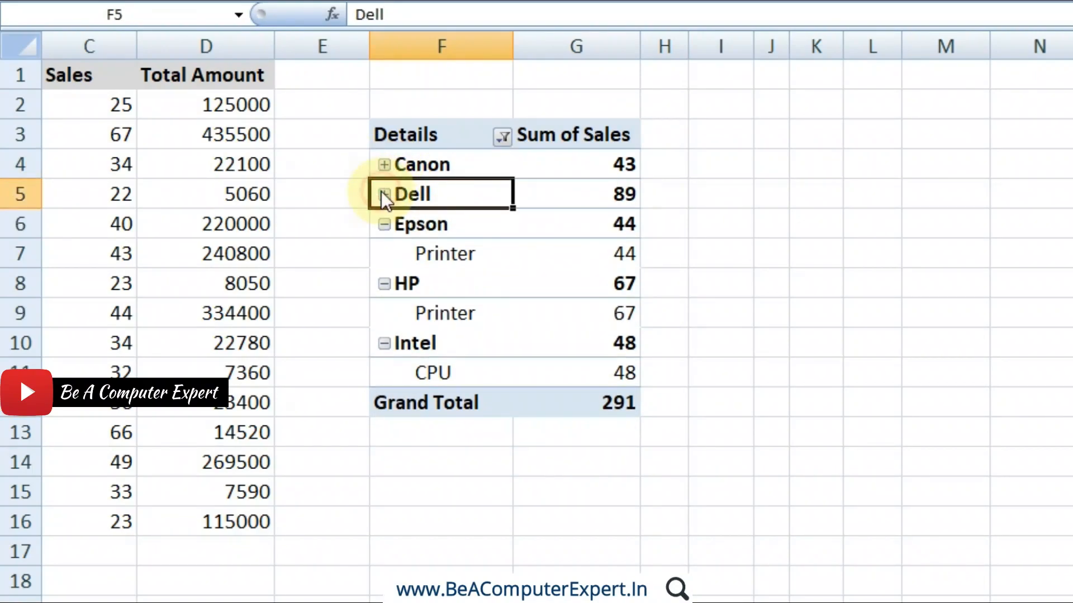
{"action": "left_click", "coordinate": [384, 224]}
{"action": "left_click", "coordinate": [384, 254]}
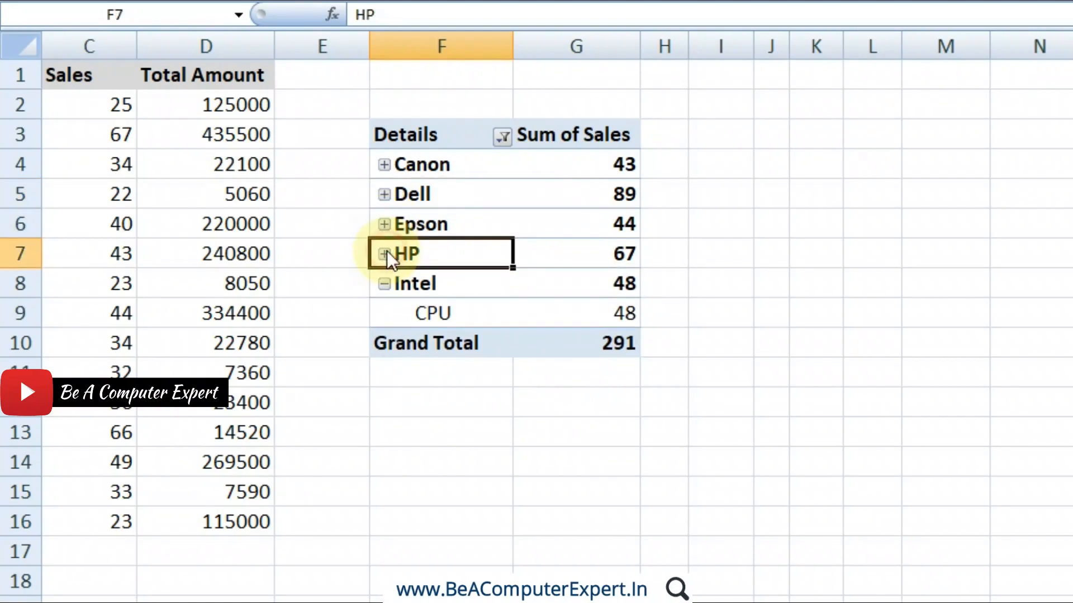
{"action": "left_click", "coordinate": [384, 284]}
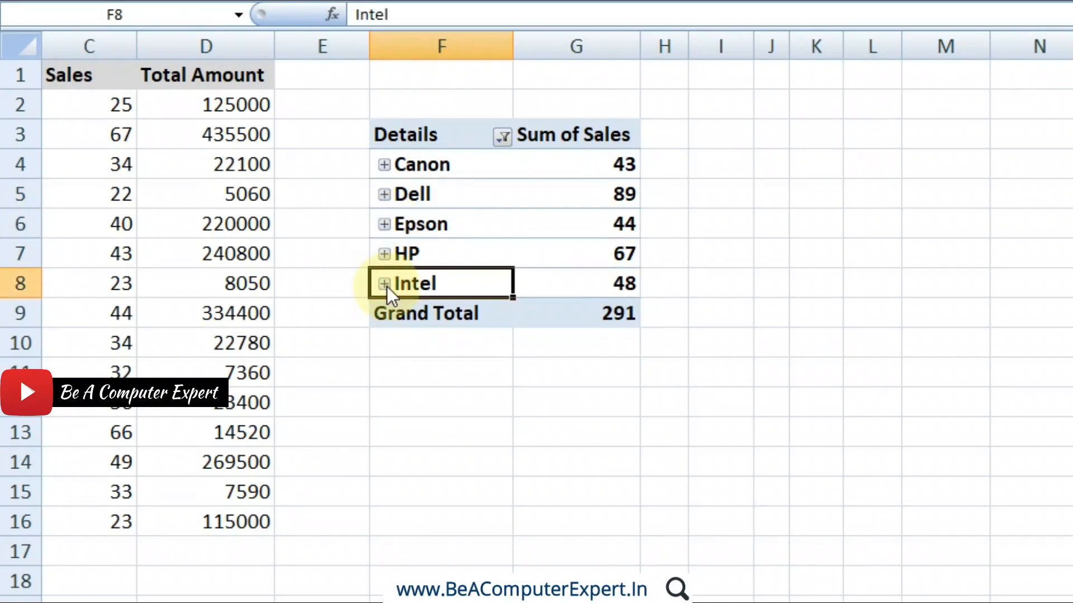
Expand Canon's item detail once more and collapse it again
{"action": "left_click", "coordinate": [597, 152]}
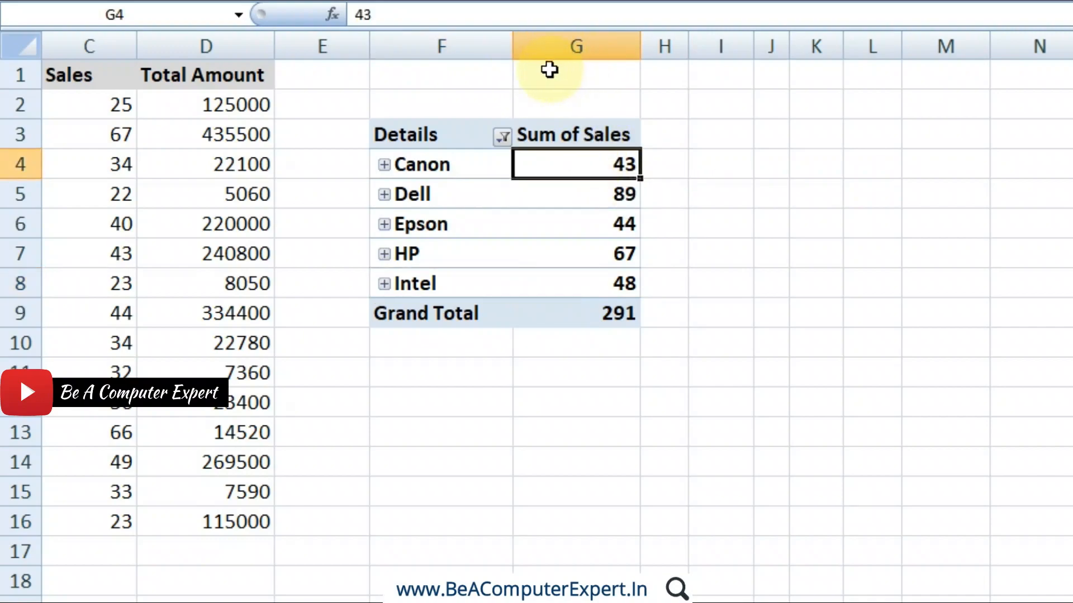
{"action": "left_click", "coordinate": [451, 152]}
{"action": "left_click", "coordinate": [449, 166]}
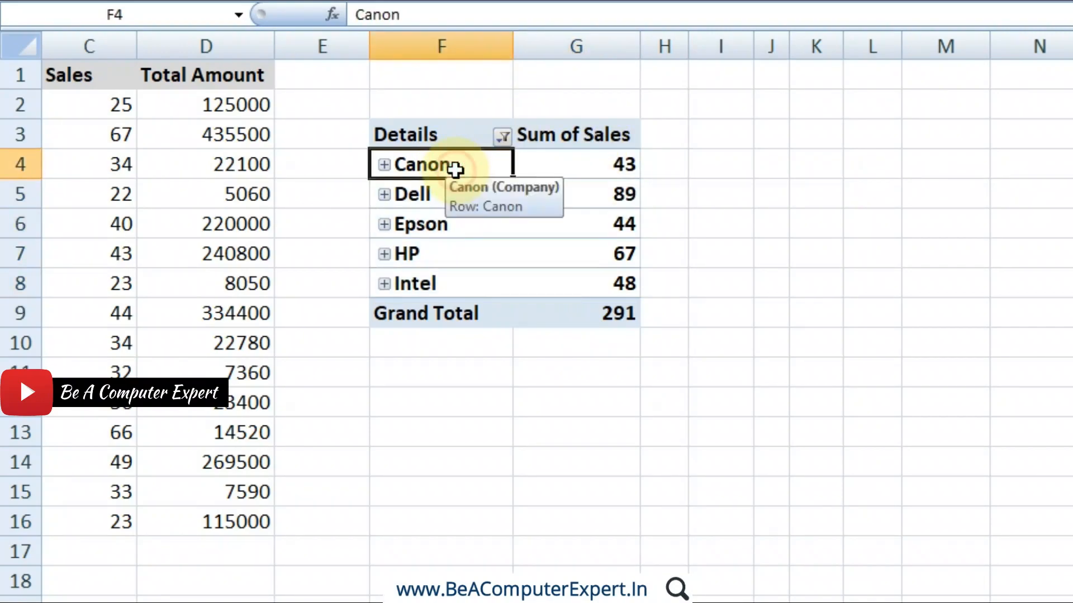
{"action": "left_click", "coordinate": [384, 165]}
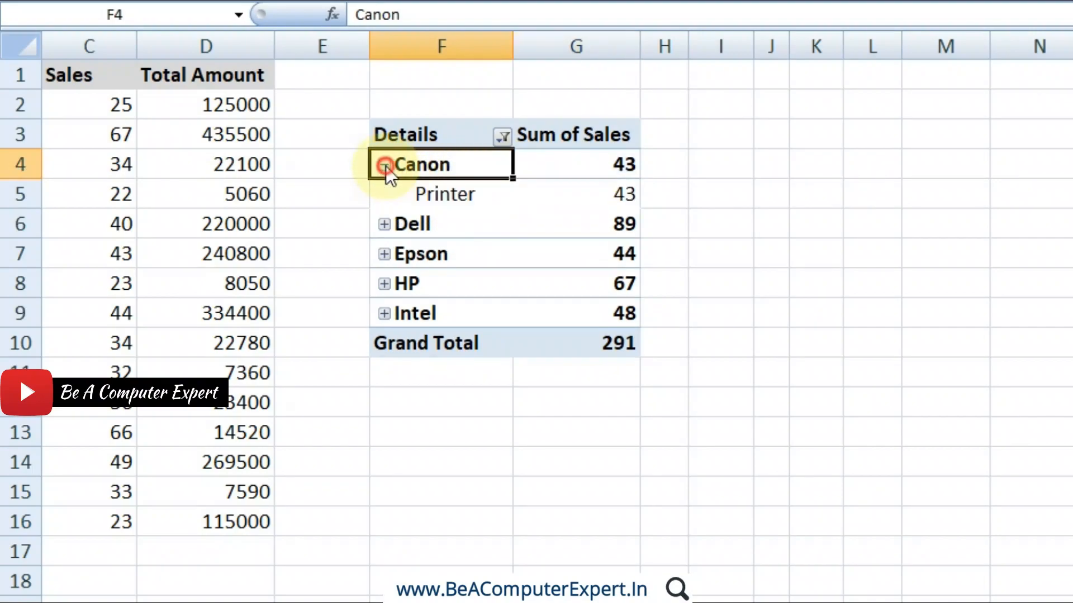
{"action": "left_click", "coordinate": [384, 166]}
Move Item Name from the row labels to the report filter and set that filter to include all items
{"action": "left_click", "coordinate": [560, 203]}
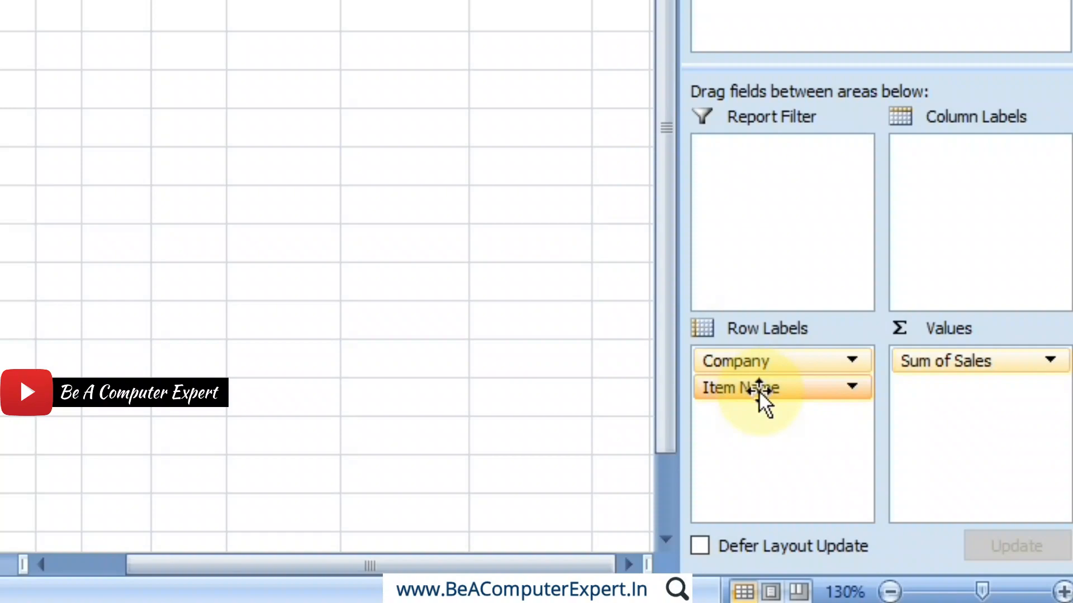
{"action": "left_click_drag", "start_coordinate": [758, 390], "coordinate": [763, 182]}
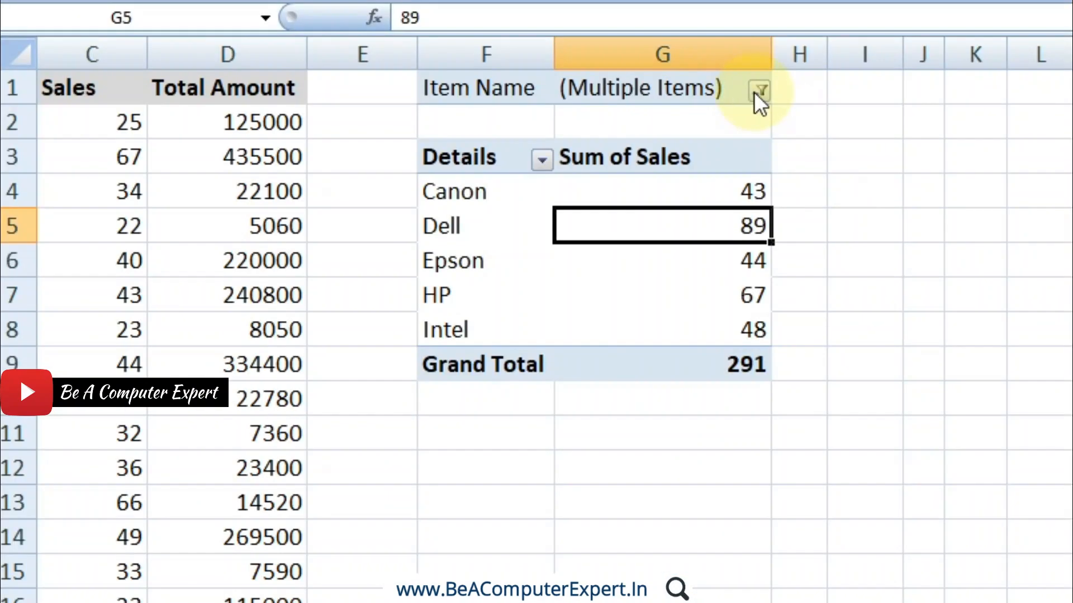
{"action": "left_click", "coordinate": [757, 92]}
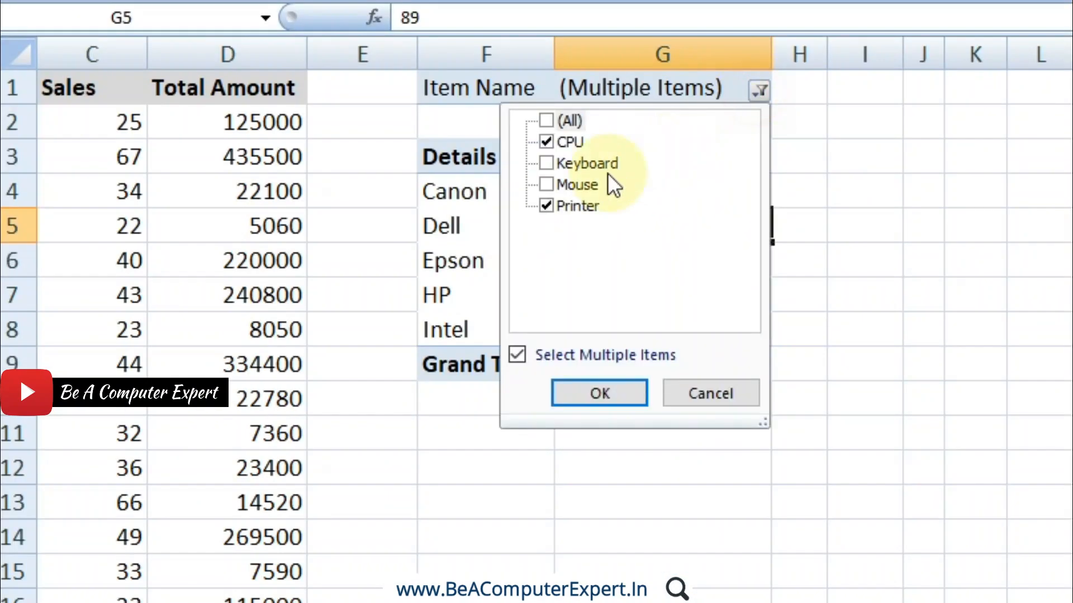
{"action": "left_click", "coordinate": [545, 119]}
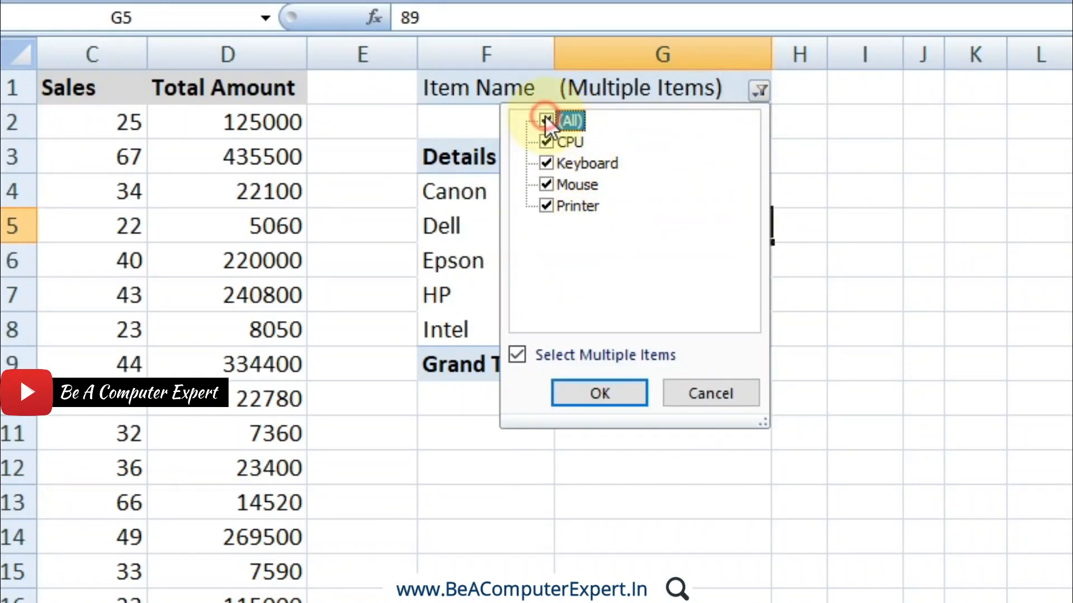
{"action": "left_click", "coordinate": [607, 390]}
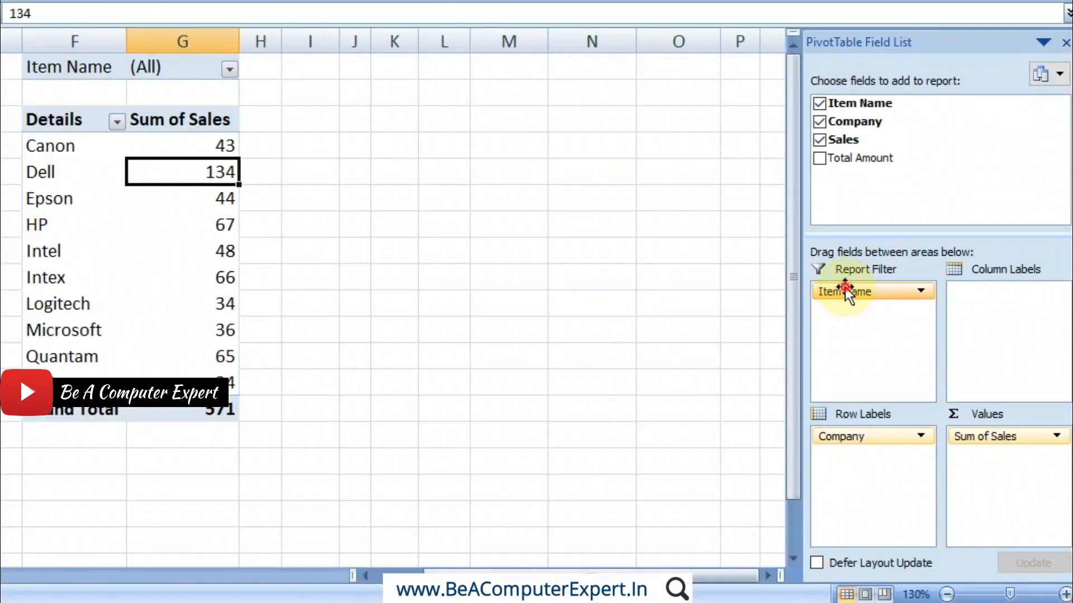
Move Item Name from the report filter to the row labels above Company, and expand and collapse the CPU item
{"action": "left_click_drag", "start_coordinate": [845, 287], "coordinate": [863, 484]}
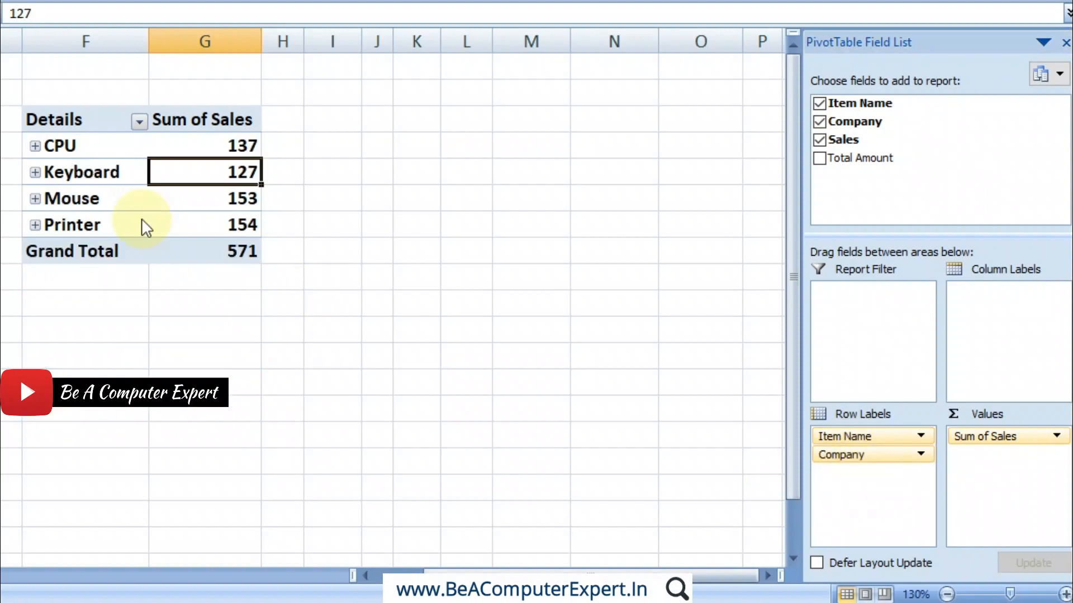
{"action": "left_click", "coordinate": [35, 145]}
{"action": "left_click", "coordinate": [35, 146]}
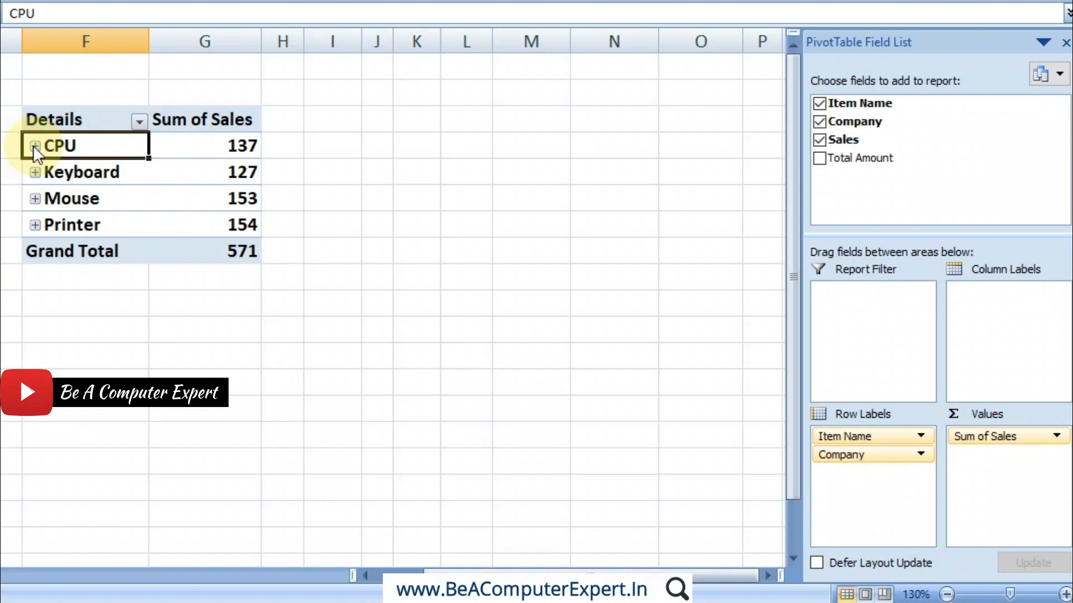
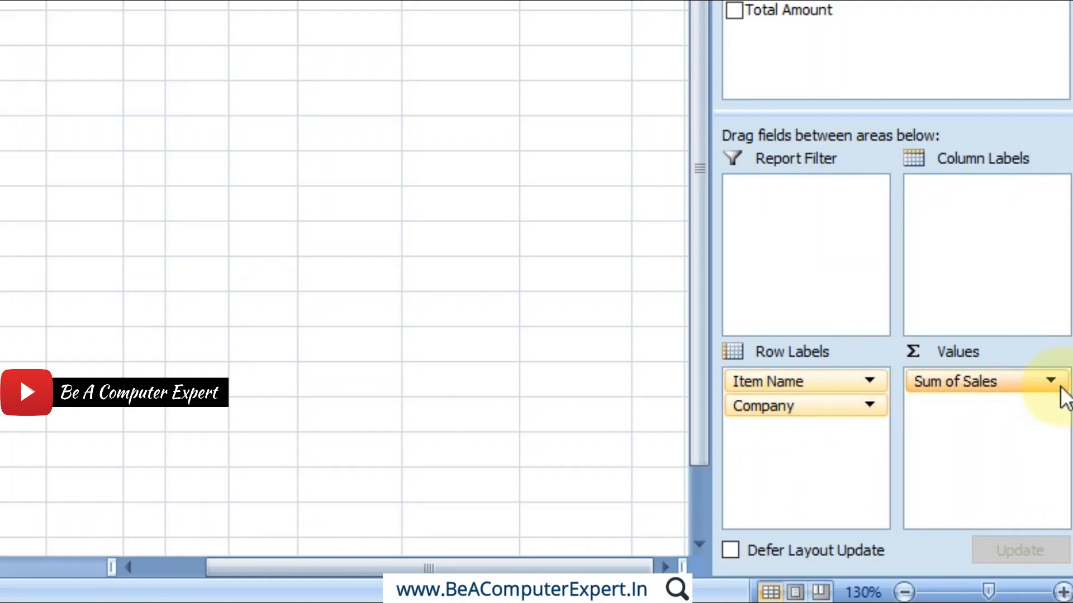
Move Item Name down below Company in the row labels and move it back up
{"action": "left_click", "coordinate": [869, 382]}
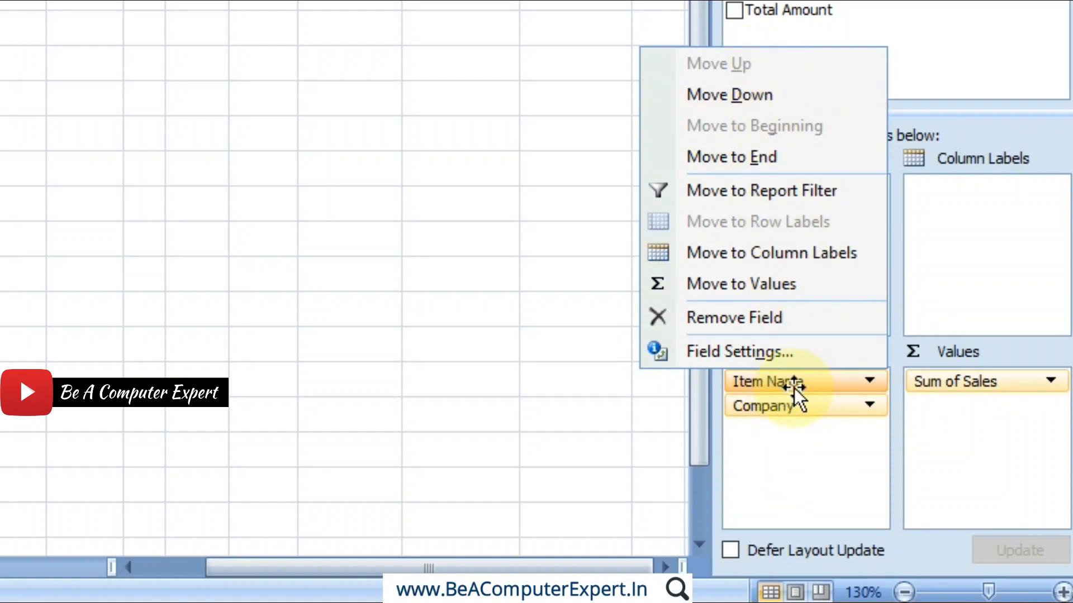
{"action": "left_click", "coordinate": [799, 93]}
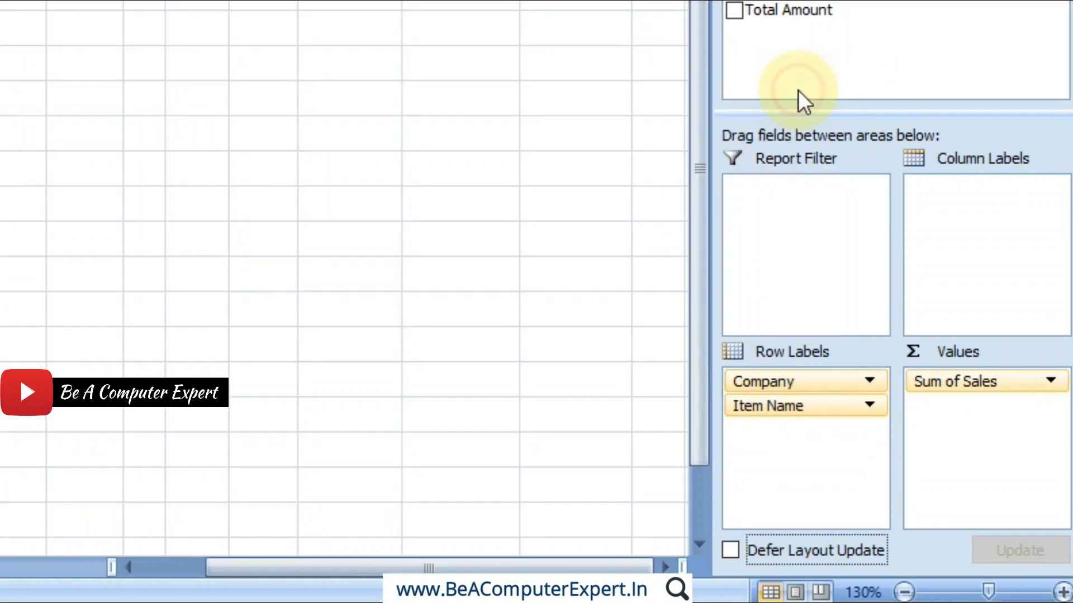
{"action": "left_click", "coordinate": [874, 406]}
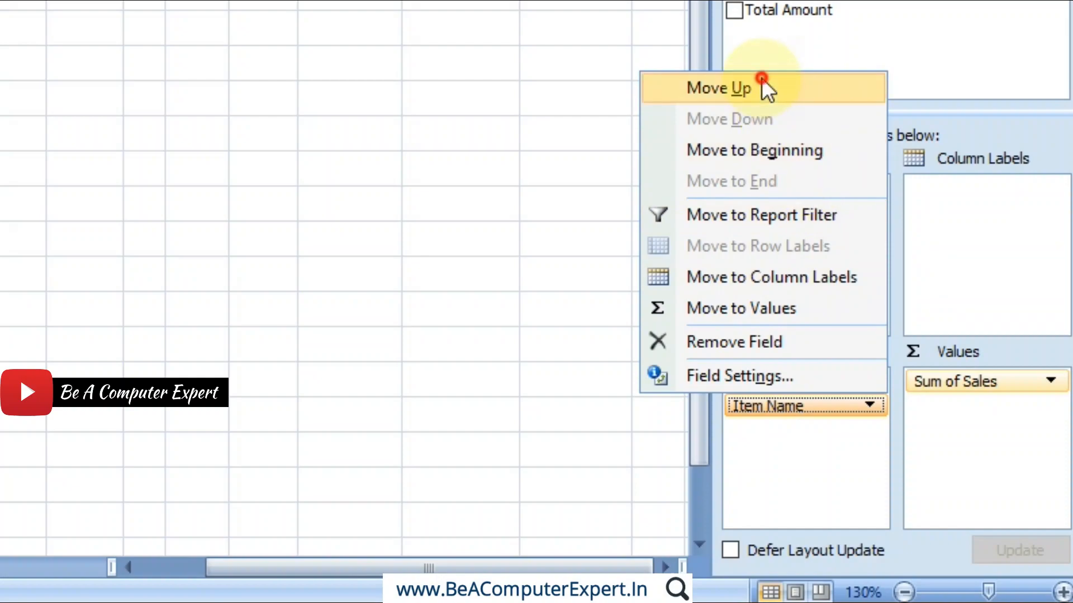
{"action": "left_click", "coordinate": [762, 81]}
{"action": "left_click", "coordinate": [874, 380]}
{"action": "left_click", "coordinate": [873, 381]}
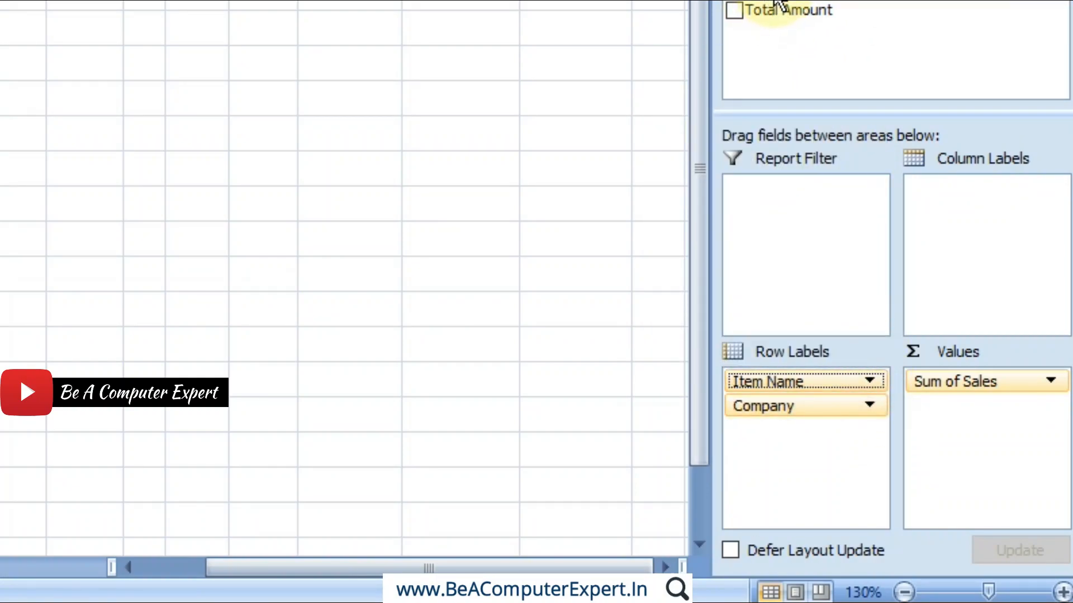
Move Sales from the values area to the row labels and place it at the beginning
{"action": "left_click_drag", "start_coordinate": [980, 381], "coordinate": [811, 428]}
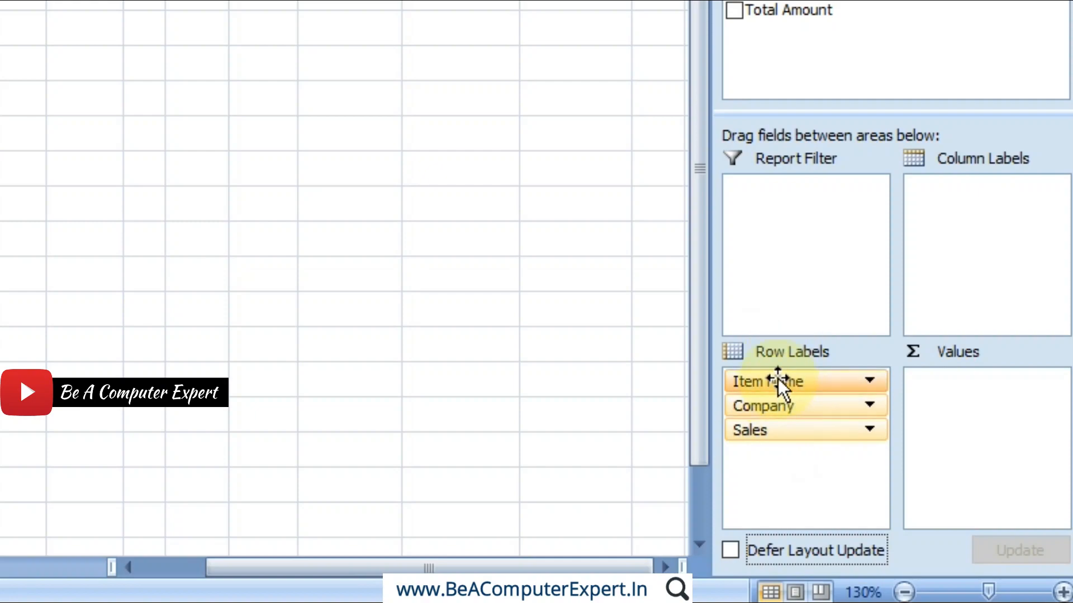
{"action": "left_click", "coordinate": [867, 430]}
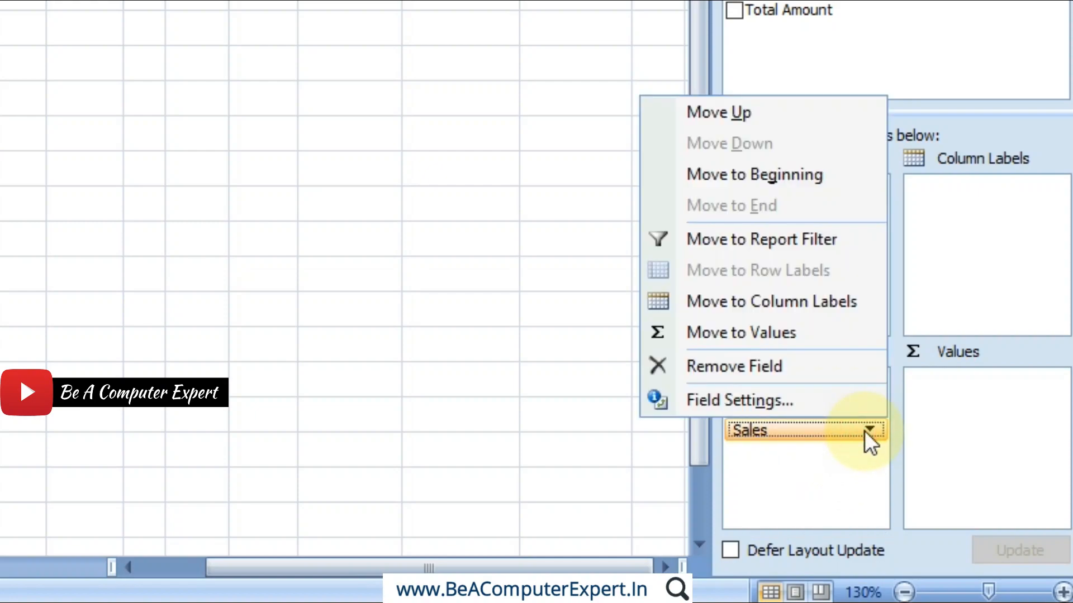
{"action": "left_click", "coordinate": [750, 176]}
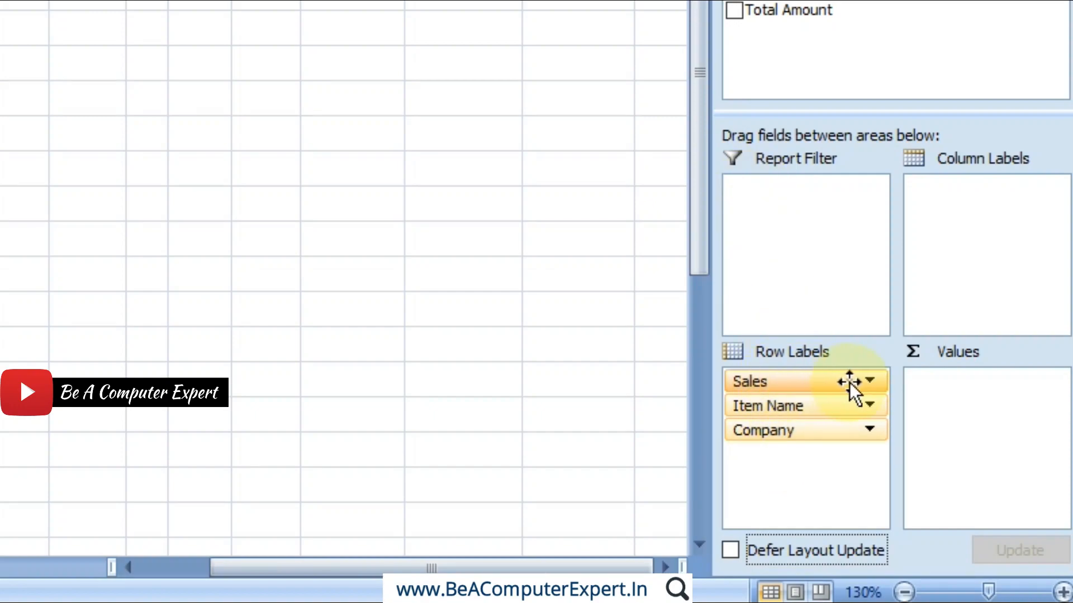
Move Sales to the end of the row labels and review its remaining move options
{"action": "left_click", "coordinate": [867, 384]}
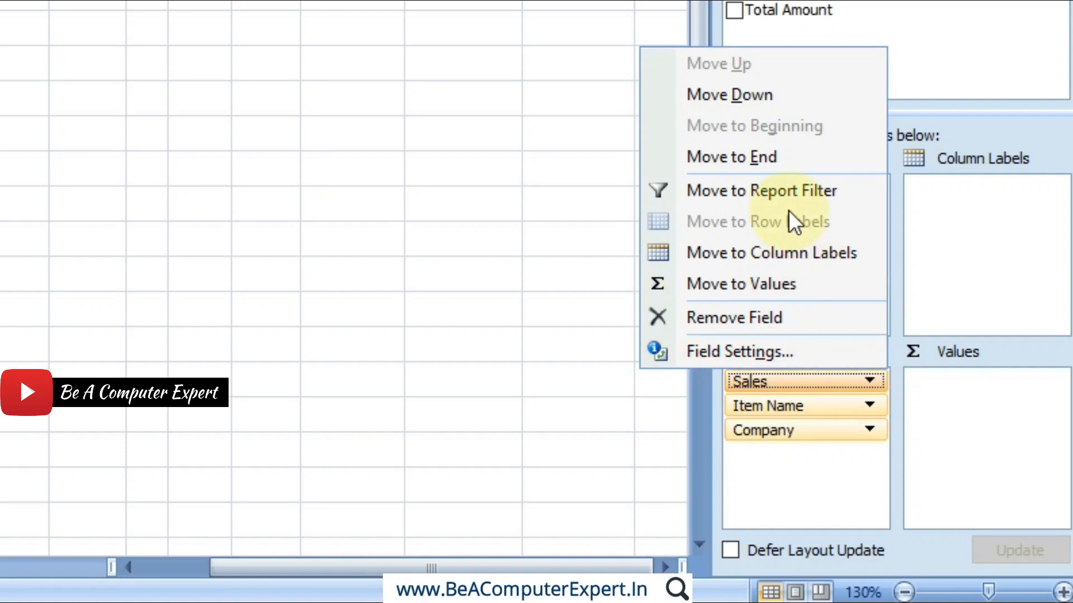
{"action": "left_click", "coordinate": [760, 162]}
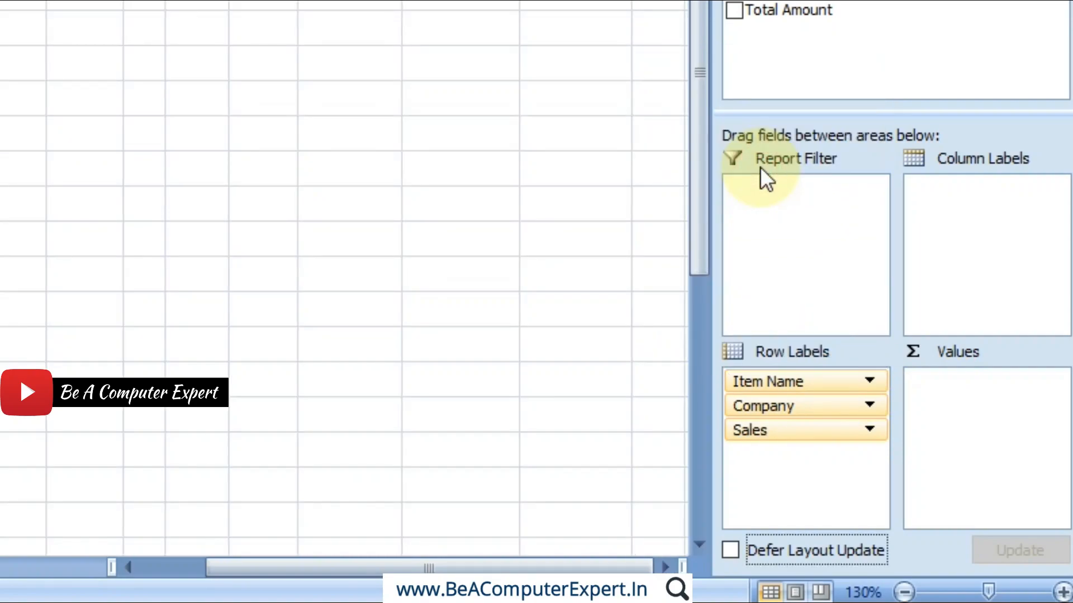
{"action": "left_click", "coordinate": [871, 437]}
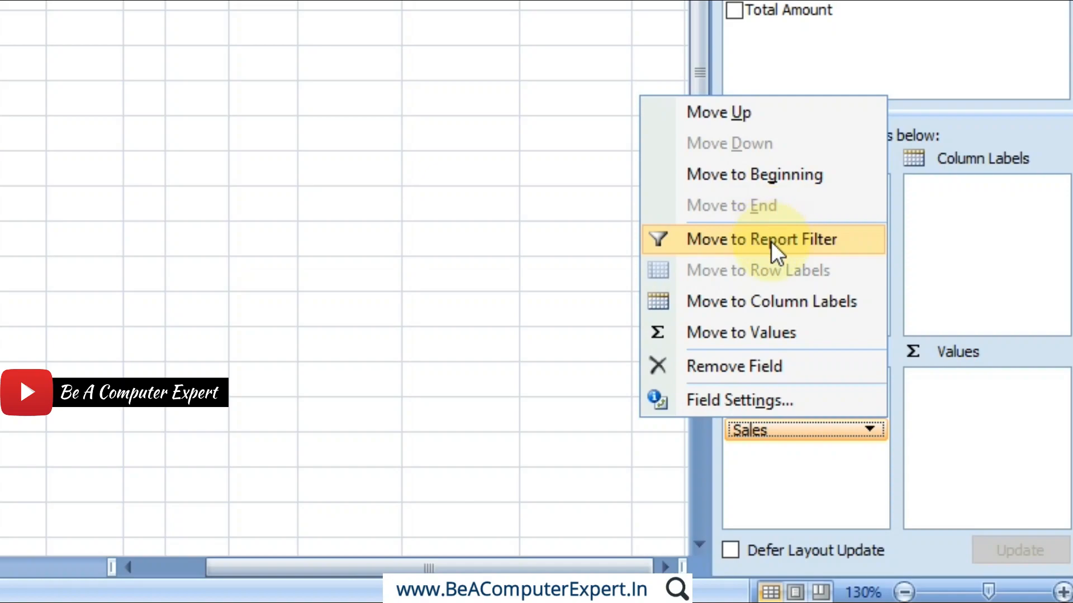
{"action": "left_click", "coordinate": [809, 450]}
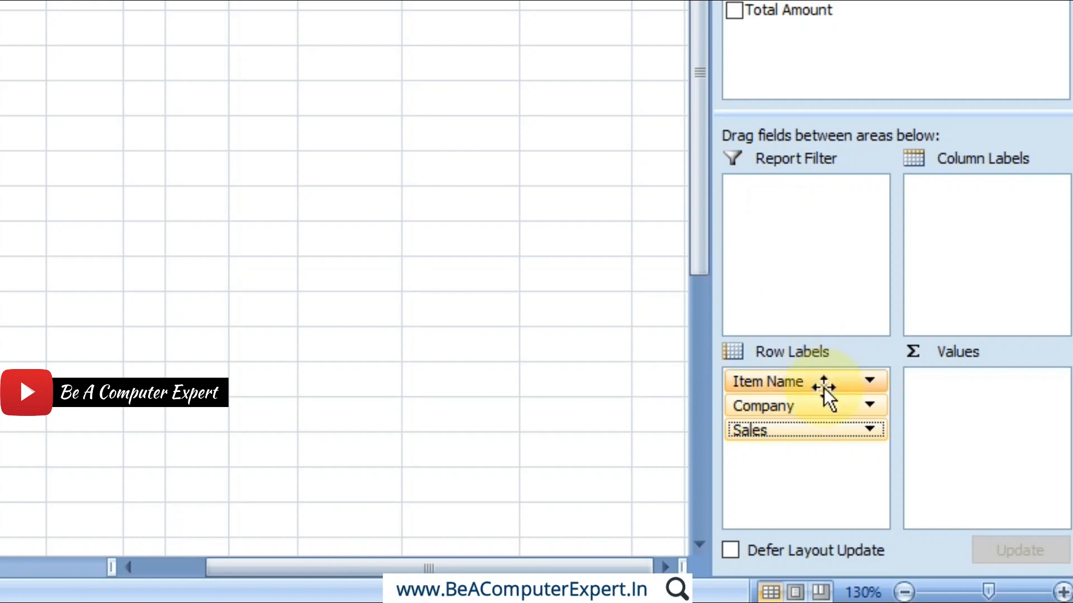
Move Company to the report filter and return it between Item Name and Sales in the row labels
{"action": "left_click_drag", "start_coordinate": [809, 409], "coordinate": [802, 257]}
{"action": "left_click", "coordinate": [790, 190]}
{"action": "left_click_drag", "start_coordinate": [790, 190], "coordinate": [785, 394]}
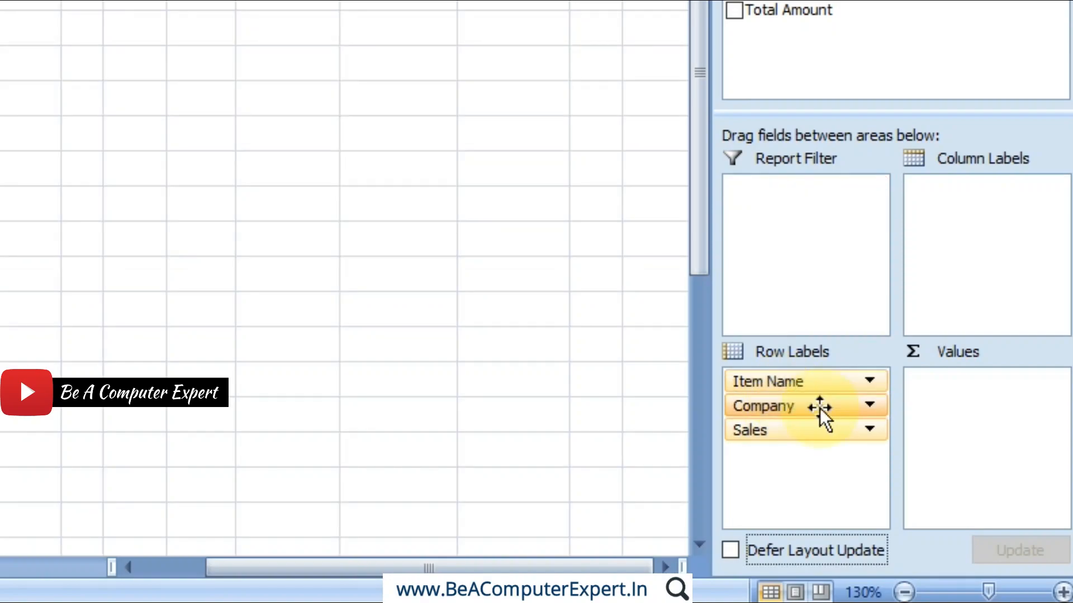
Send Company from the row labels to the report filter and return it below Sales using the field's move options
{"action": "left_click", "coordinate": [867, 406]}
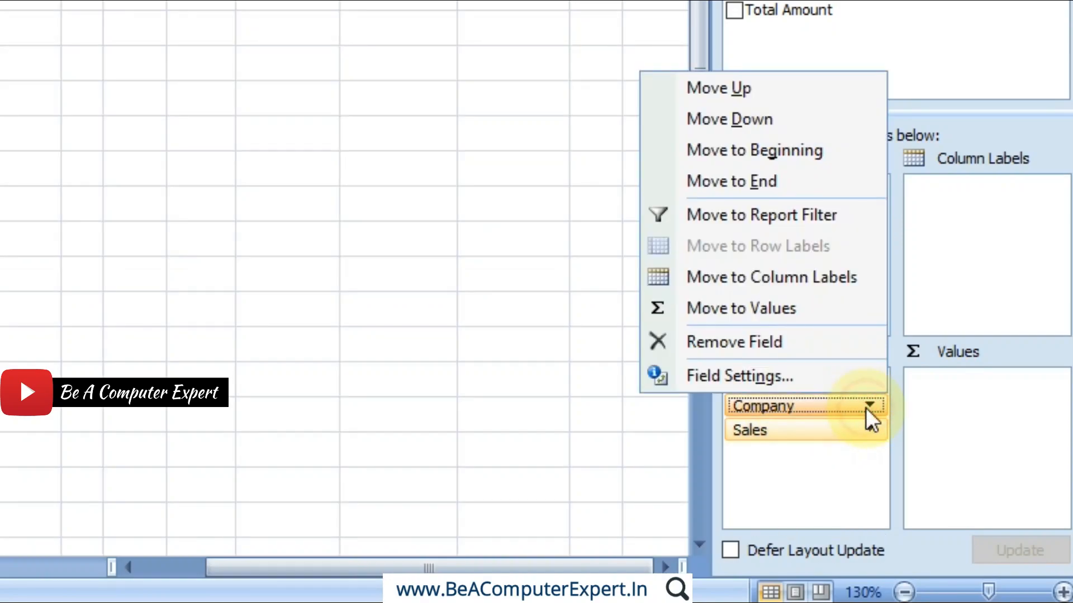
{"action": "left_click", "coordinate": [769, 226]}
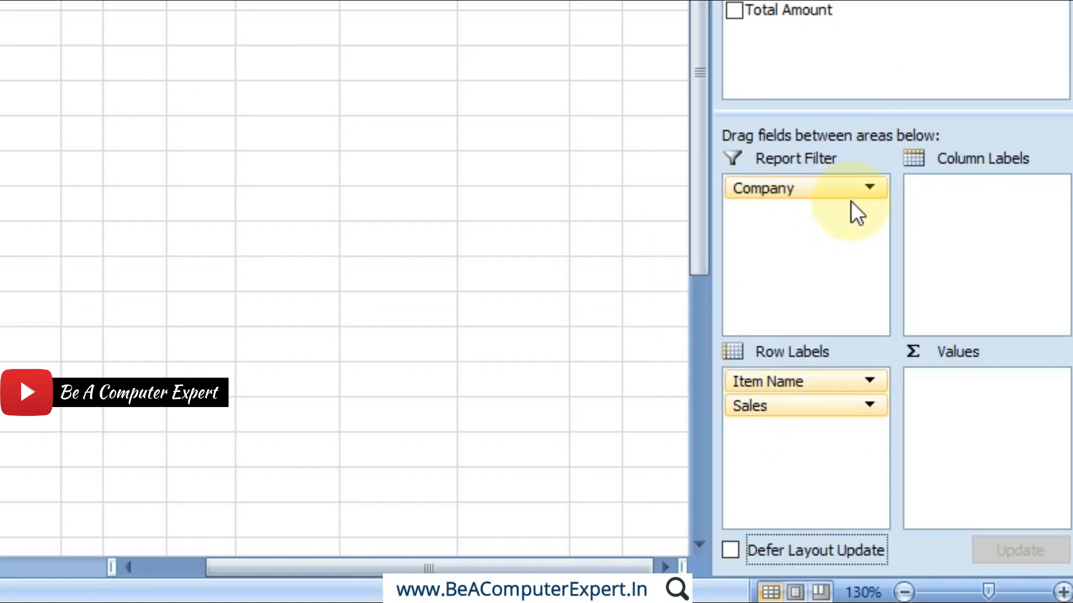
{"action": "left_click", "coordinate": [869, 186]}
{"action": "left_click", "coordinate": [870, 186]}
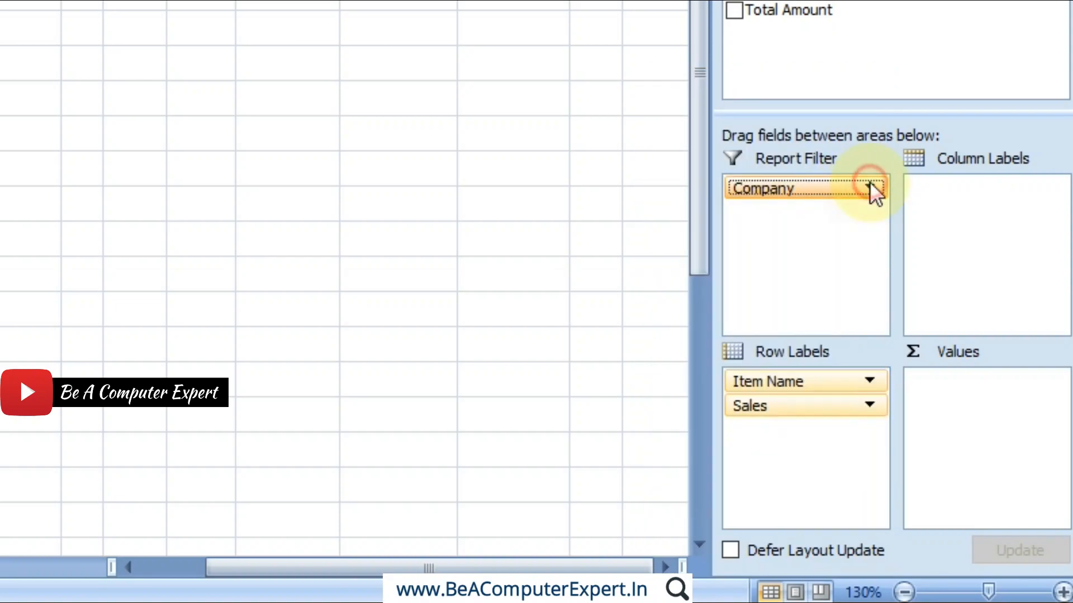
{"action": "left_click", "coordinate": [870, 186]}
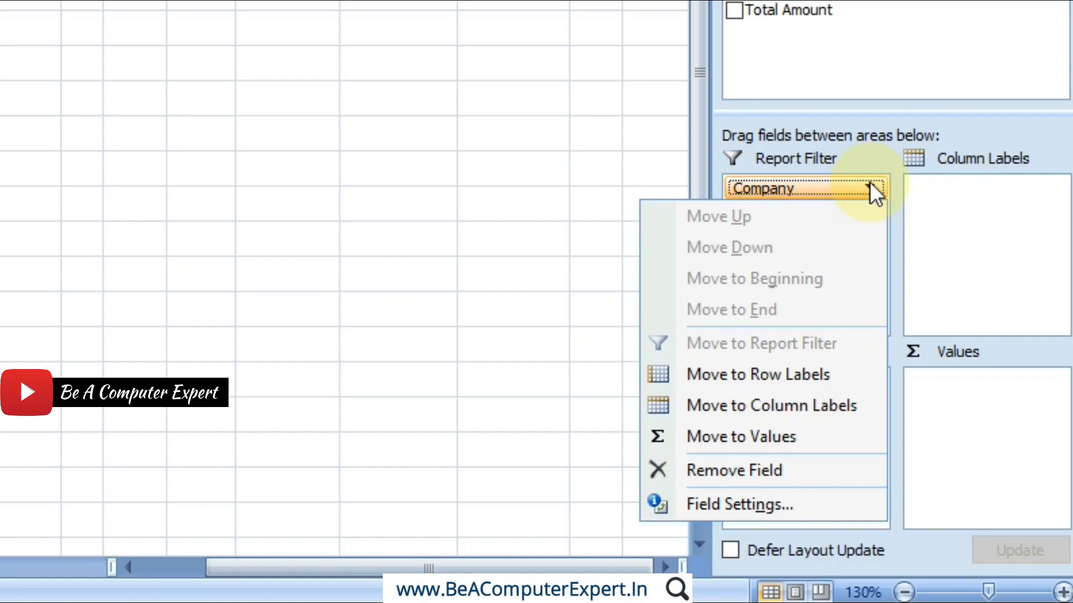
{"action": "left_click", "coordinate": [736, 374]}
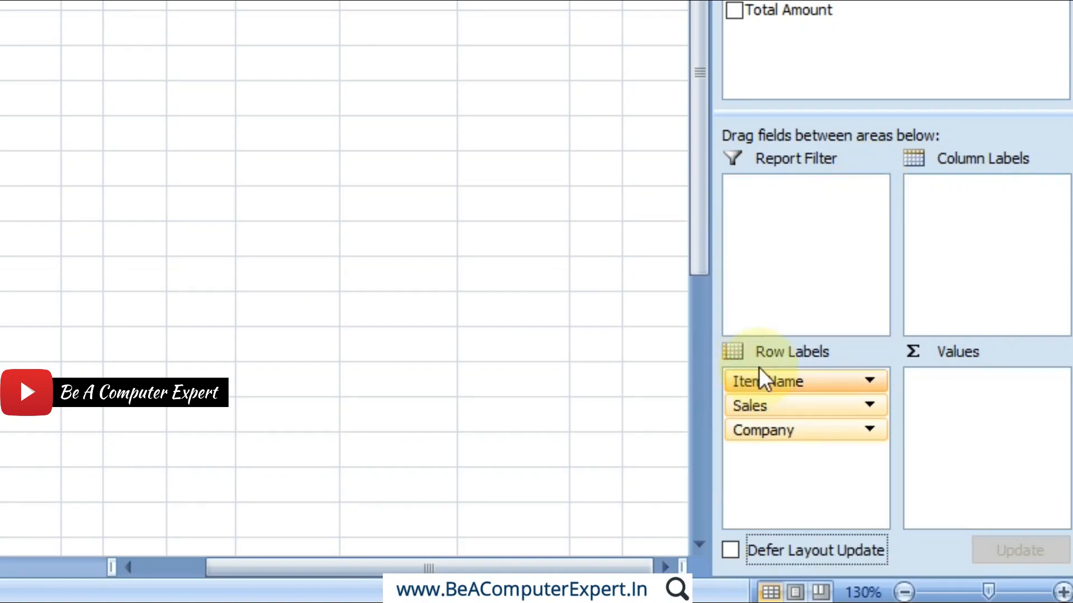
Move Company to the column labels and Sales from the row labels to the values area
{"action": "left_click", "coordinate": [868, 430]}
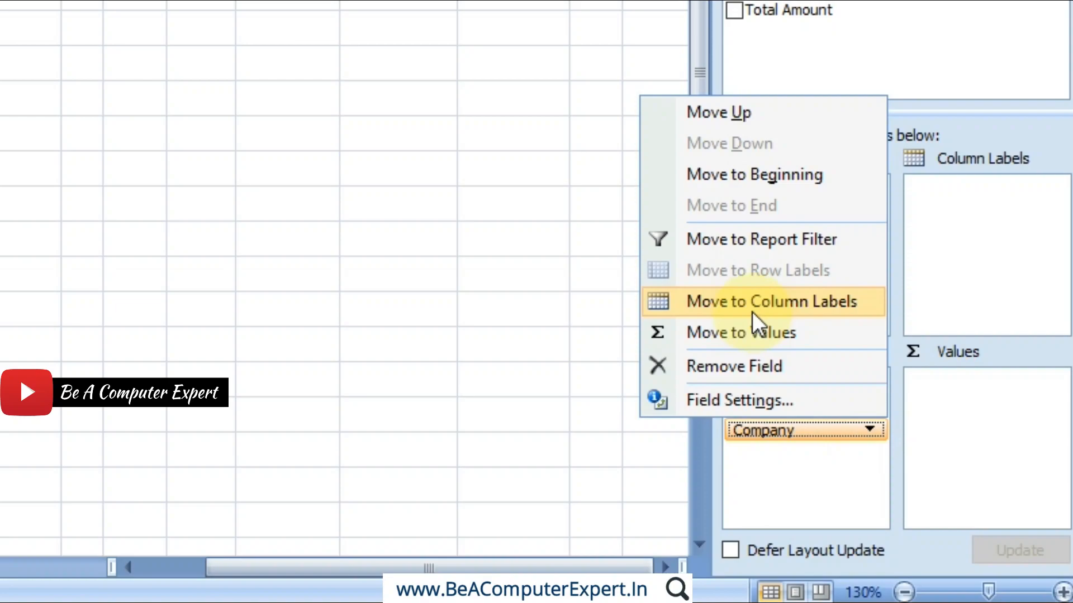
{"action": "left_click", "coordinate": [752, 304]}
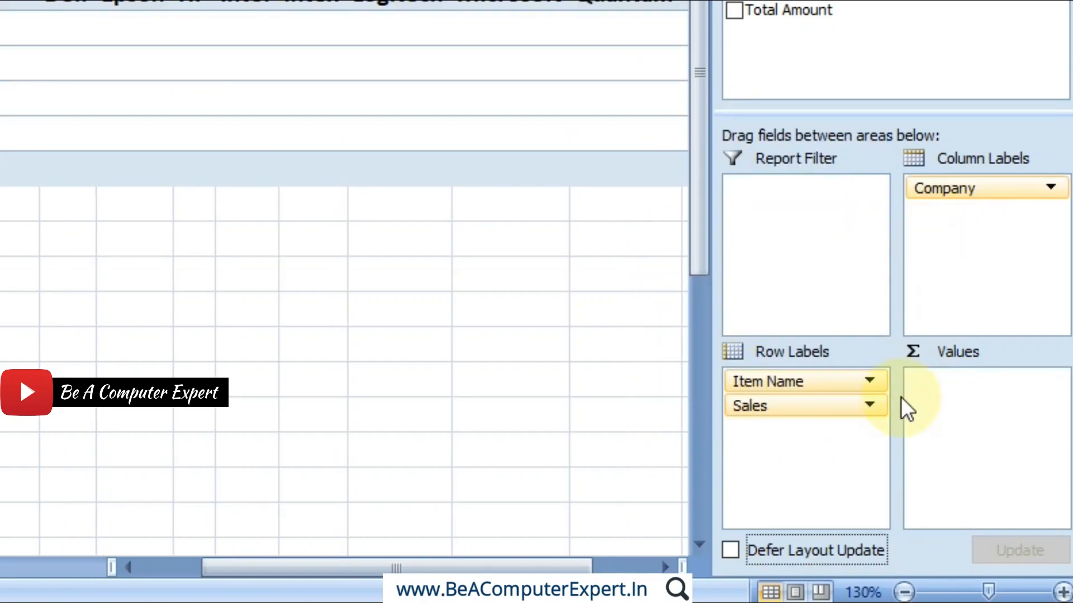
{"action": "left_click", "coordinate": [873, 406]}
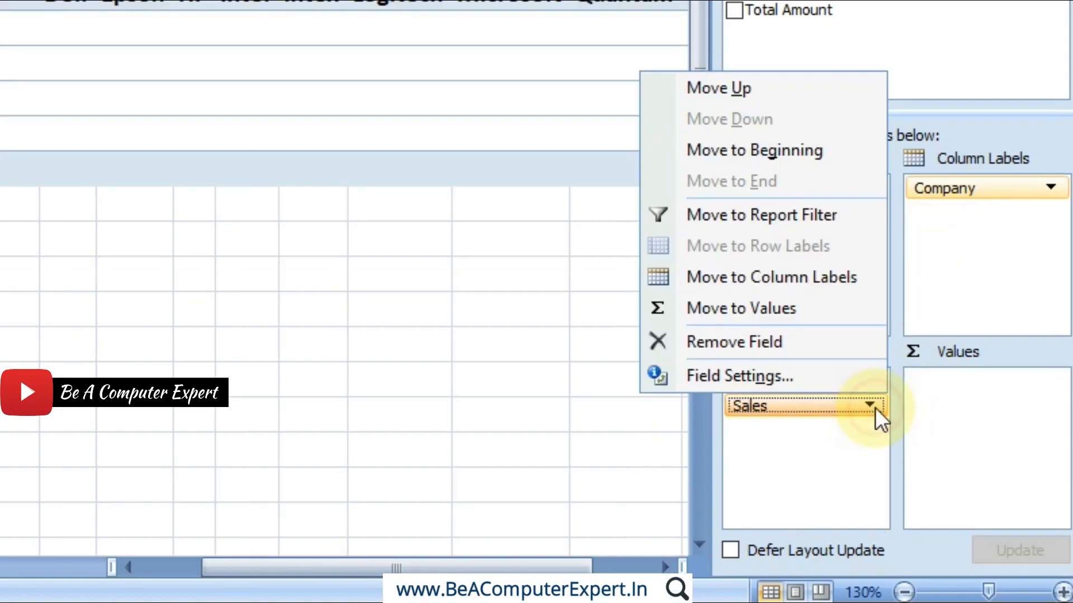
{"action": "left_click", "coordinate": [766, 321]}
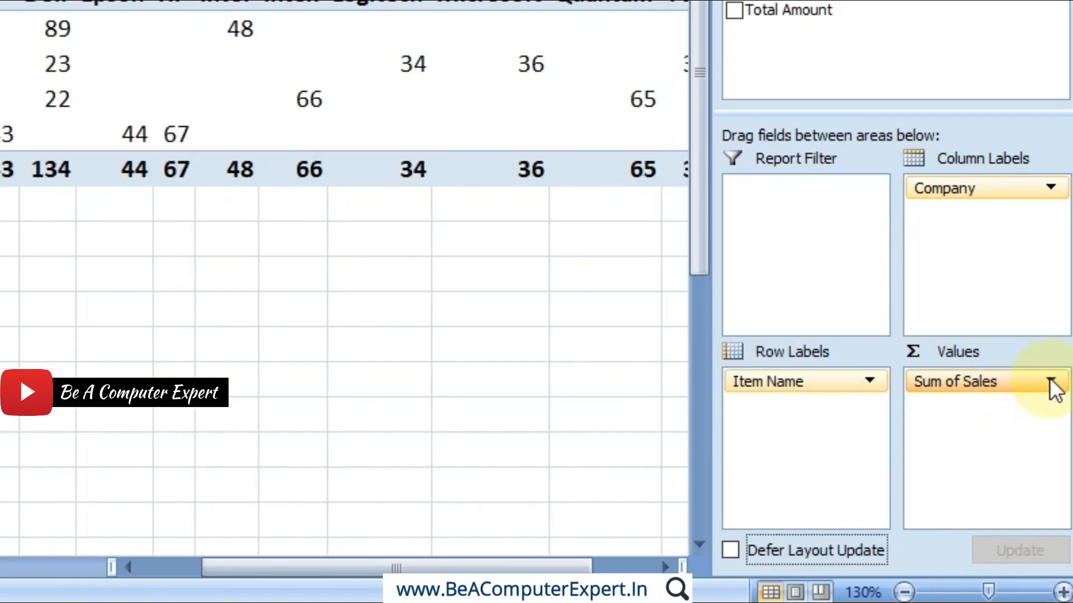
Remove Item Name and Sales from the PivotTable and move Company from the column labels to the row labels
{"action": "left_click", "coordinate": [1049, 190]}
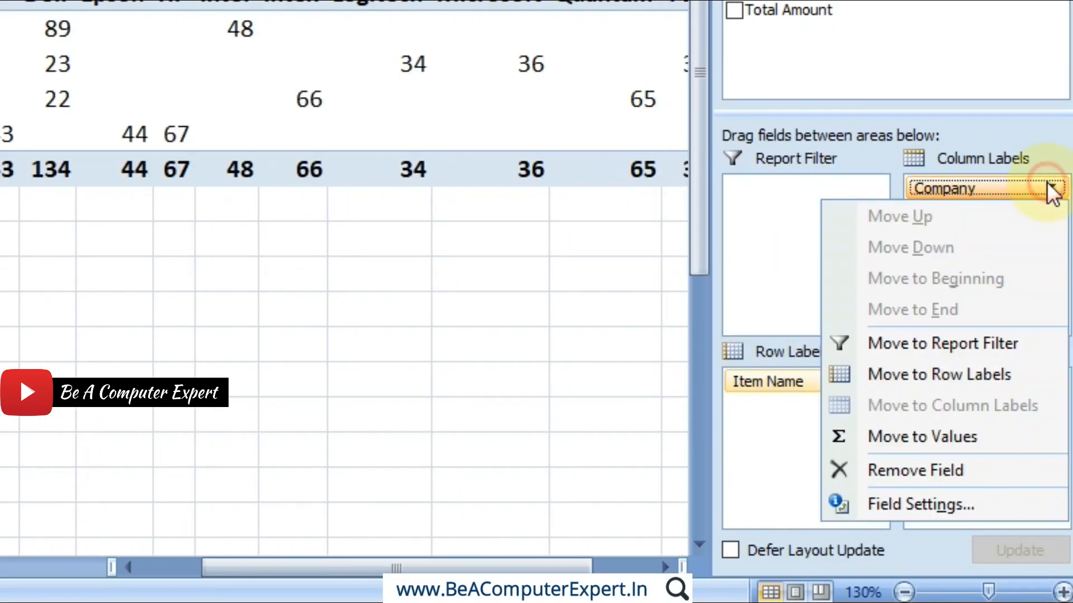
{"action": "left_click", "coordinate": [871, 381]}
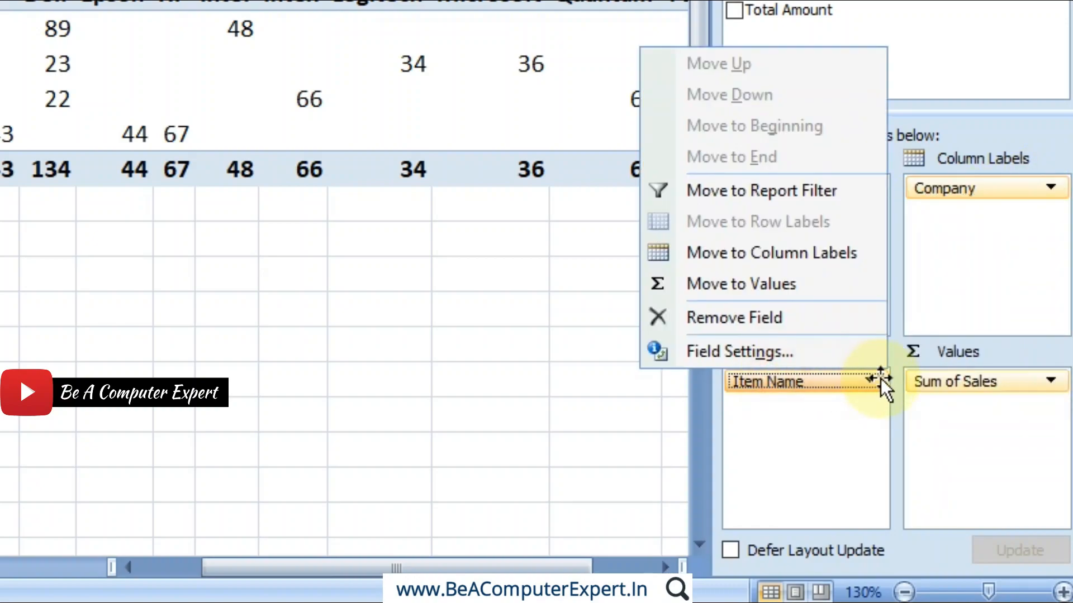
{"action": "left_click", "coordinate": [782, 316]}
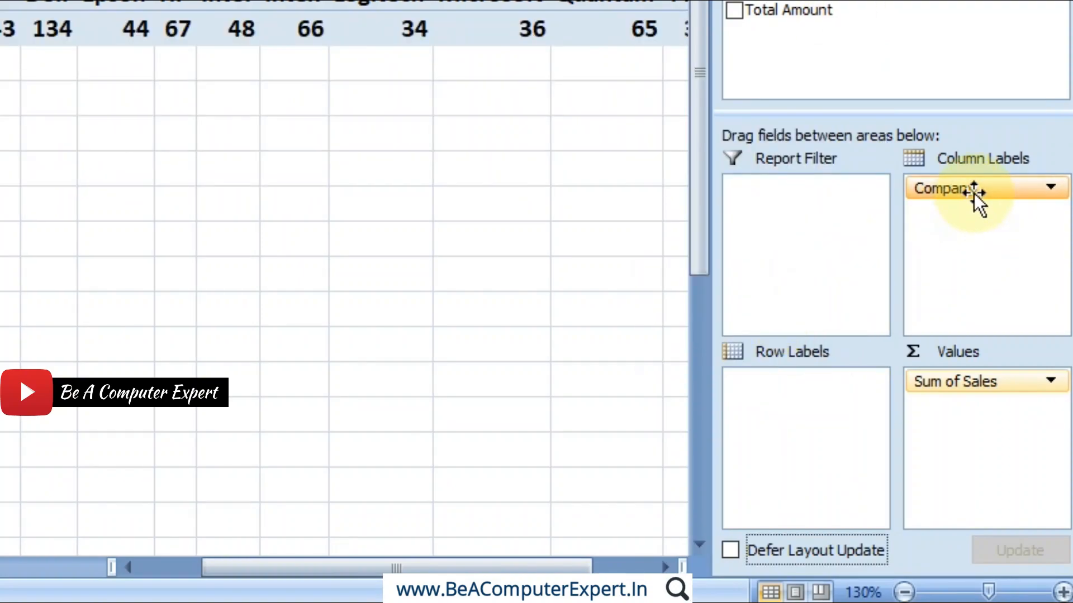
{"action": "left_click_drag", "start_coordinate": [958, 384], "coordinate": [861, 43]}
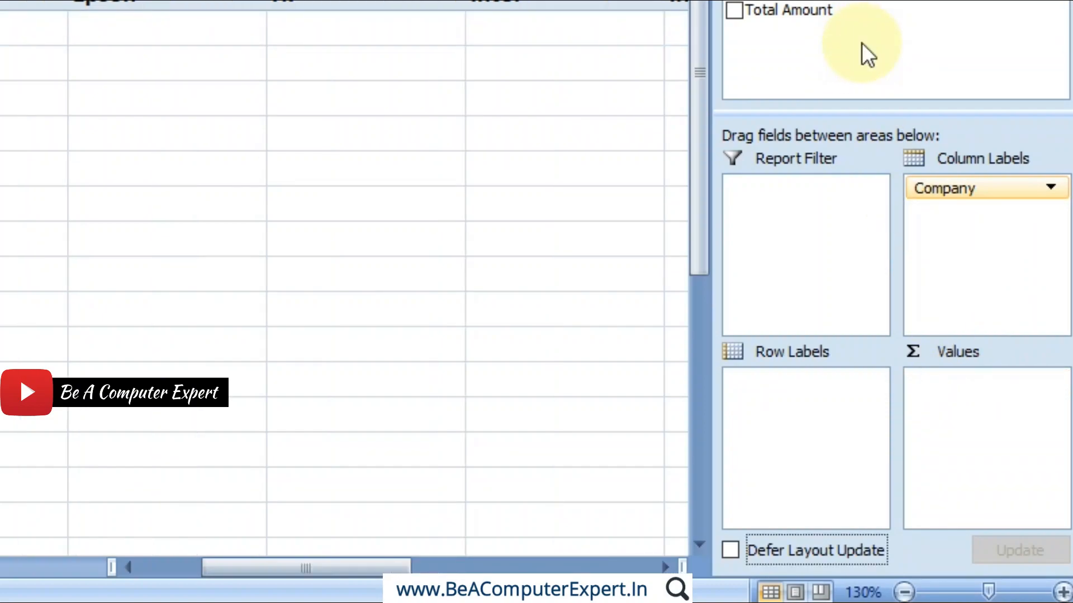
{"action": "left_click_drag", "start_coordinate": [986, 193], "coordinate": [797, 396]}
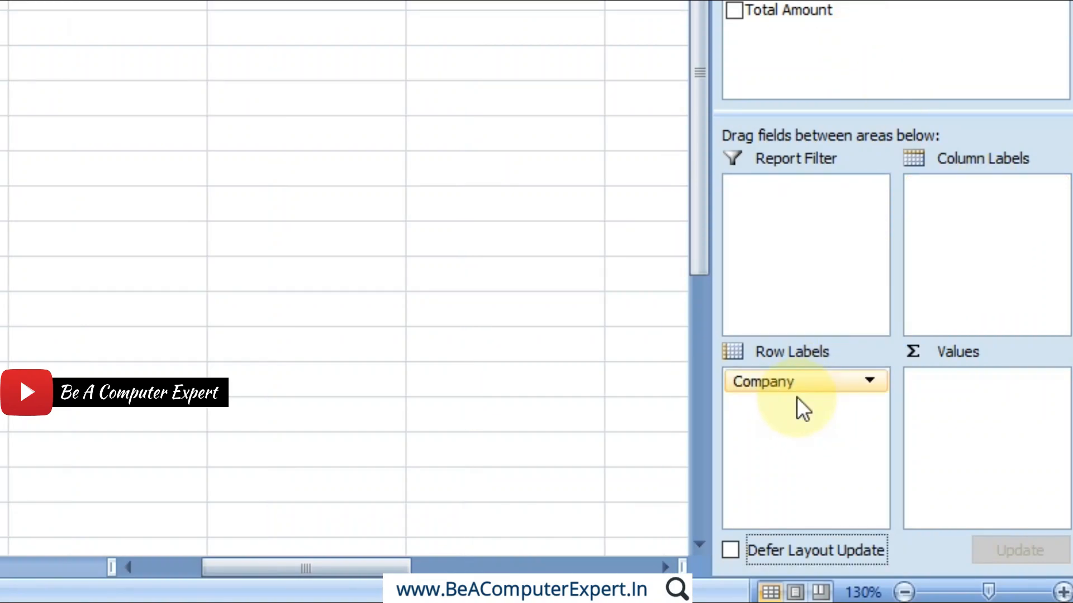
Review the subtotal and filter options in Company's field settings and close them without changes
{"action": "left_click", "coordinate": [866, 383]}
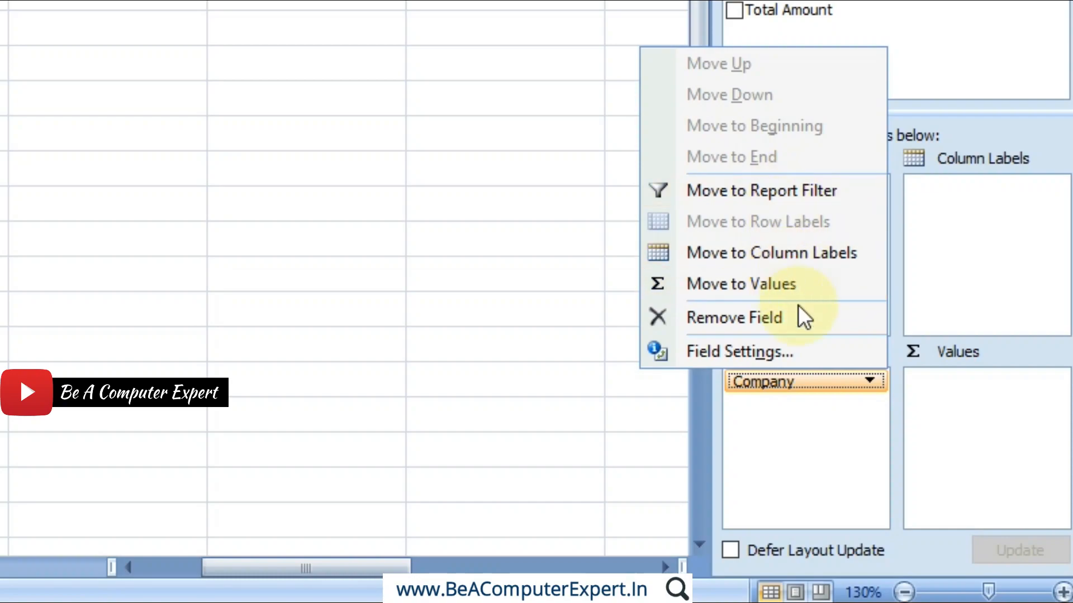
{"action": "left_click", "coordinate": [840, 486]}
{"action": "mouse_move", "coordinate": [806, 383]}
{"action": "left_mouse_down"}
{"action": "mouse_move", "coordinate": [806, 217]}
{"action": "mouse_move", "coordinate": [963, 430]}
{"action": "mouse_move", "coordinate": [823, 243]}
{"action": "mouse_move", "coordinate": [946, 434]}
{"action": "mouse_move", "coordinate": [804, 255]}
{"action": "mouse_move", "coordinate": [948, 445]}
{"action": "mouse_move", "coordinate": [792, 381]}
{"action": "left_mouse_up"}
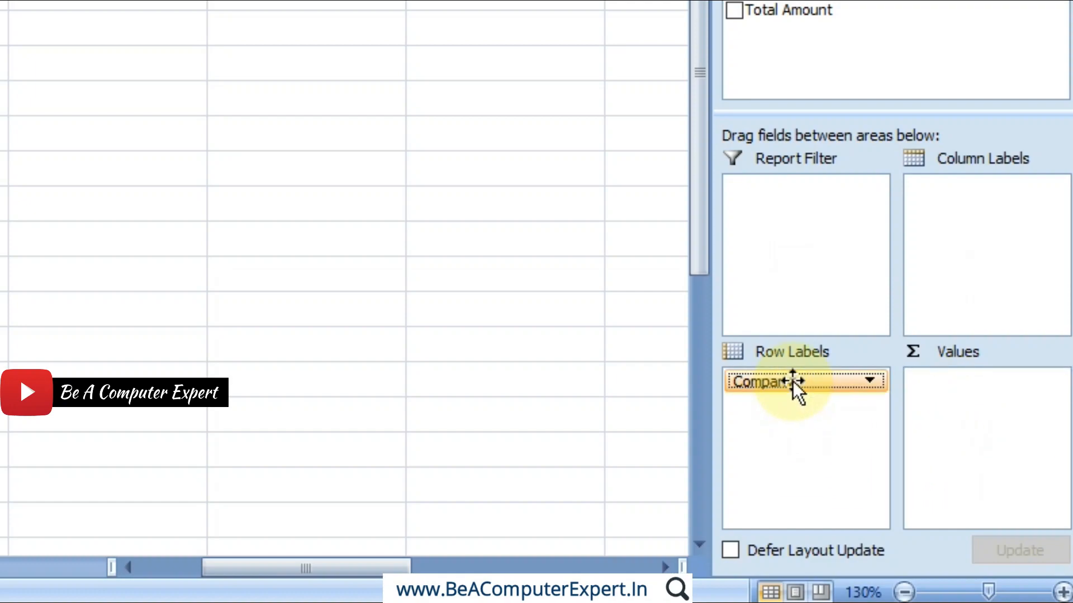
{"action": "left_click", "coordinate": [925, 437]}
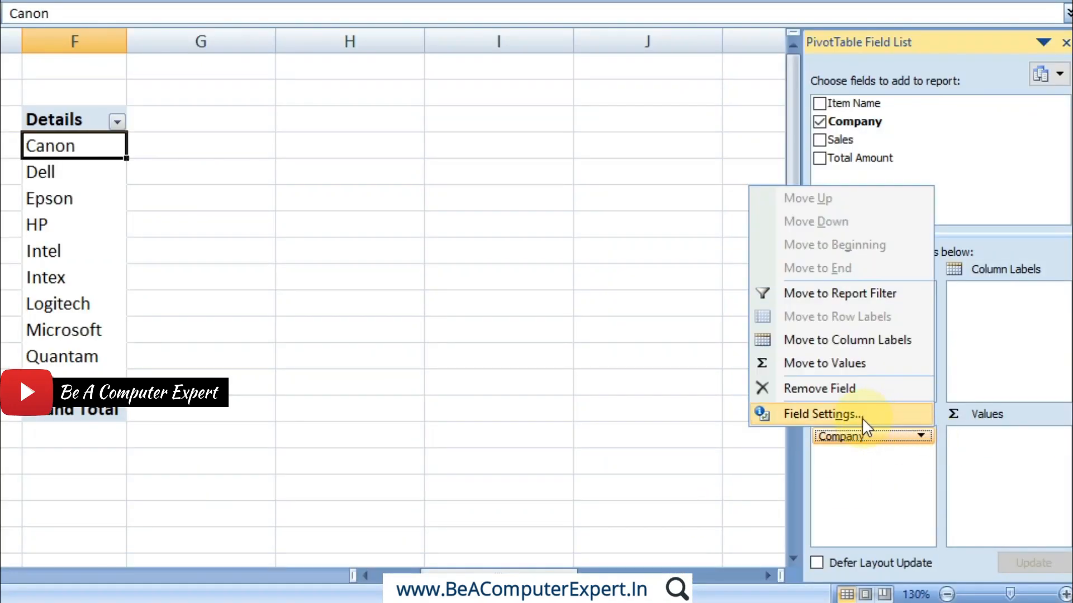
{"action": "left_click", "coordinate": [863, 416]}
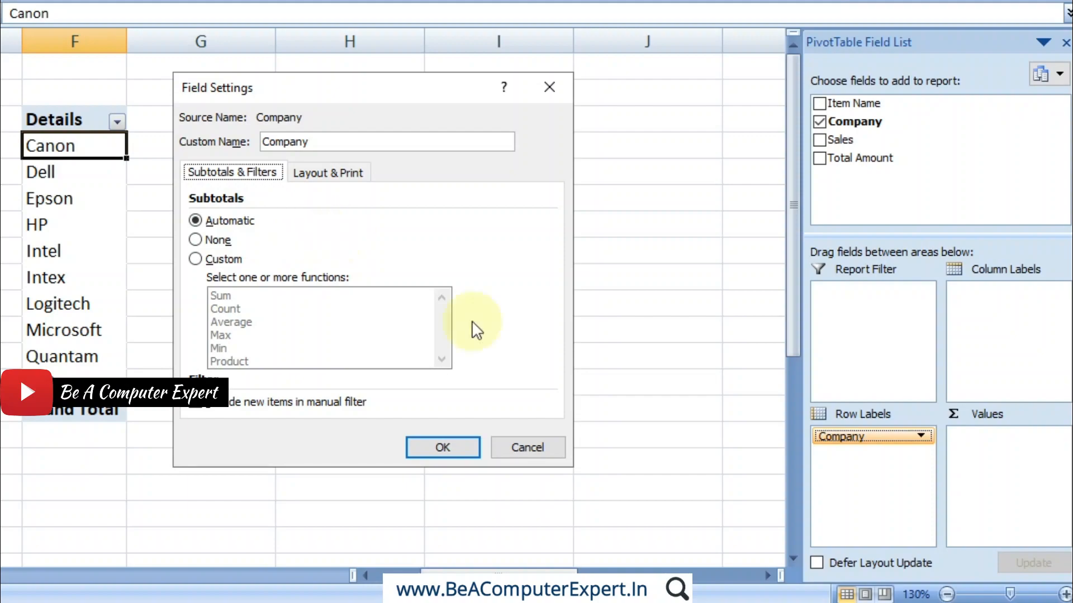
{"action": "left_click", "coordinate": [548, 447]}
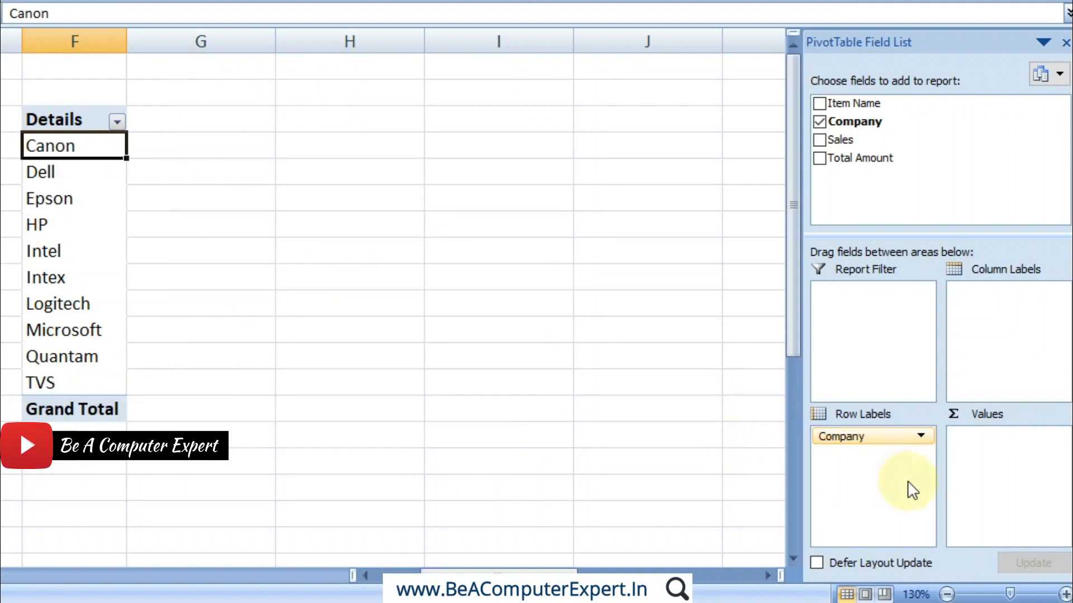
Add Item Name below Company in the row labels and Sales to the values area
{"action": "left_click", "coordinate": [821, 104]}
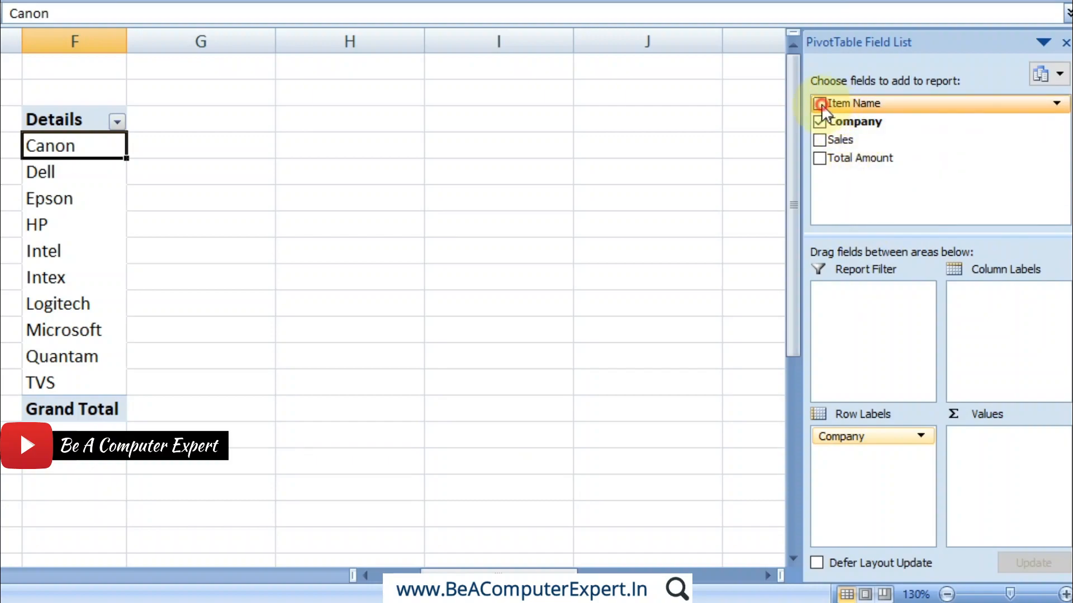
{"action": "left_click", "coordinate": [821, 146]}
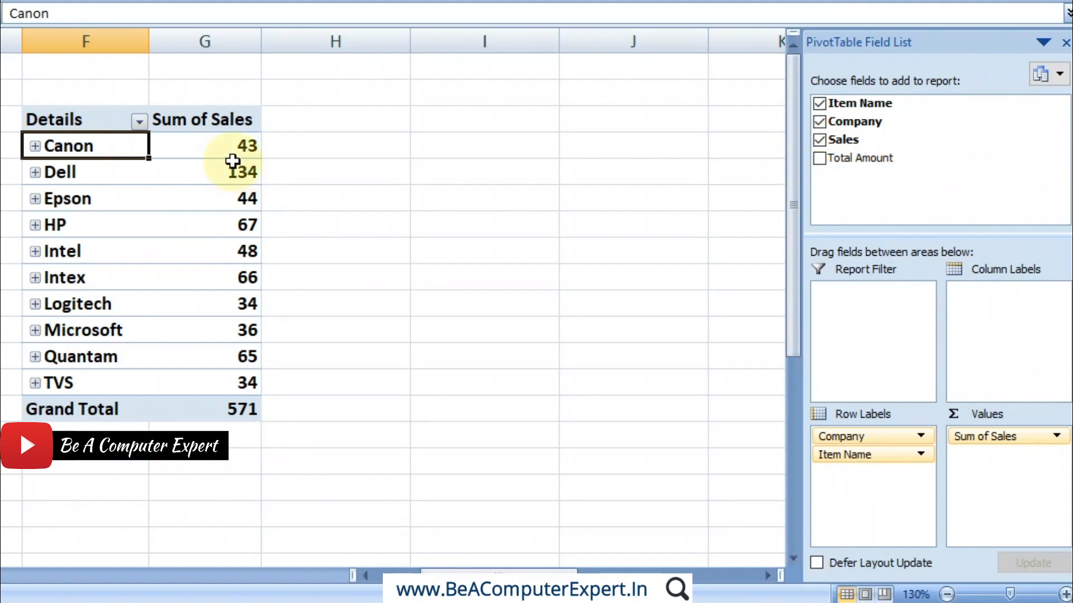
{"action": "left_click", "coordinate": [253, 145]}
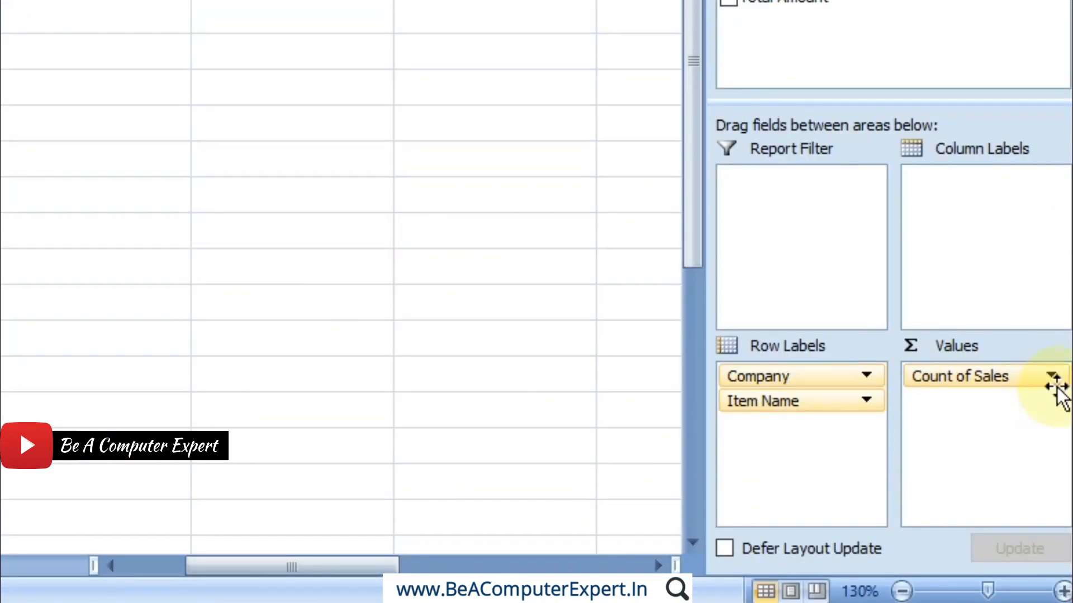
Change the value field settings of Sales to summarize by Max
{"action": "left_click", "coordinate": [1056, 436]}
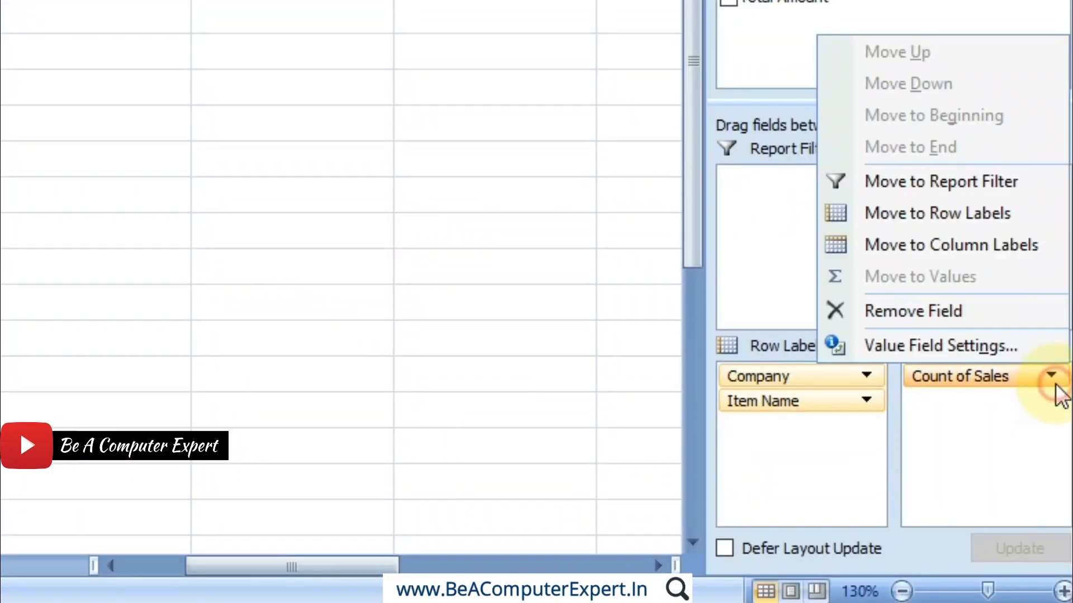
{"action": "left_click", "coordinate": [950, 357]}
{"action": "left_click", "coordinate": [0, 227]}
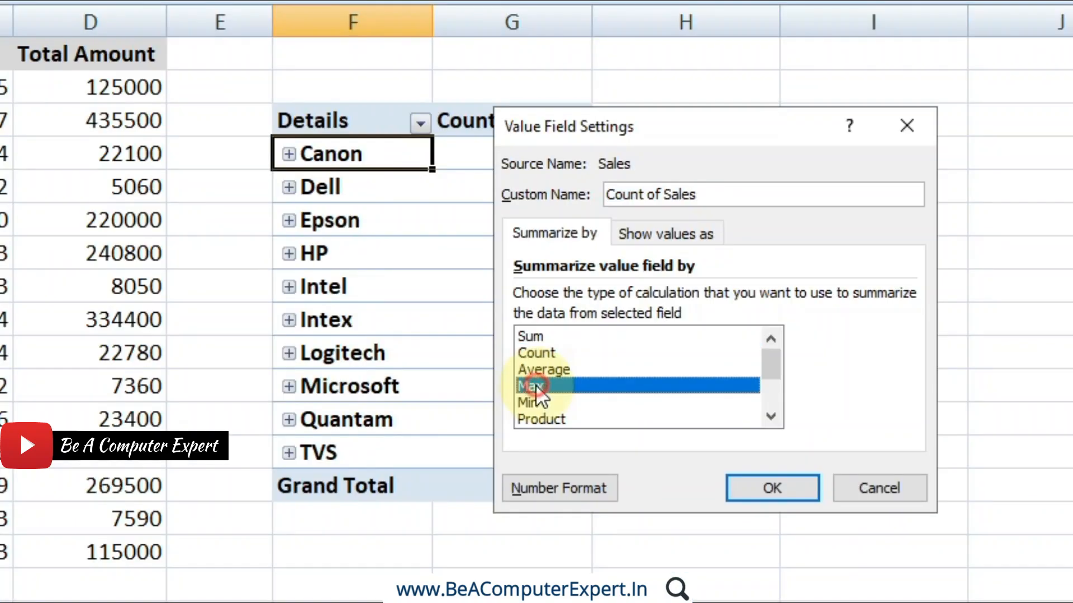
{"action": "left_click", "coordinate": [753, 485]}
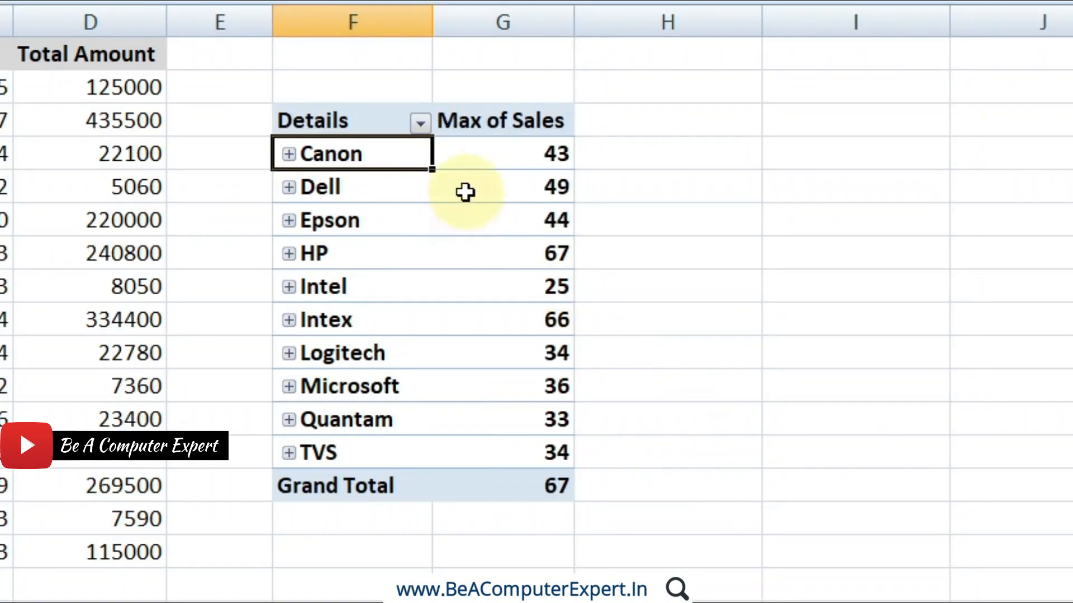
Expand and collapse Dell and Epson to compare each company's maximum sales with its items
{"action": "left_click", "coordinate": [290, 187]}
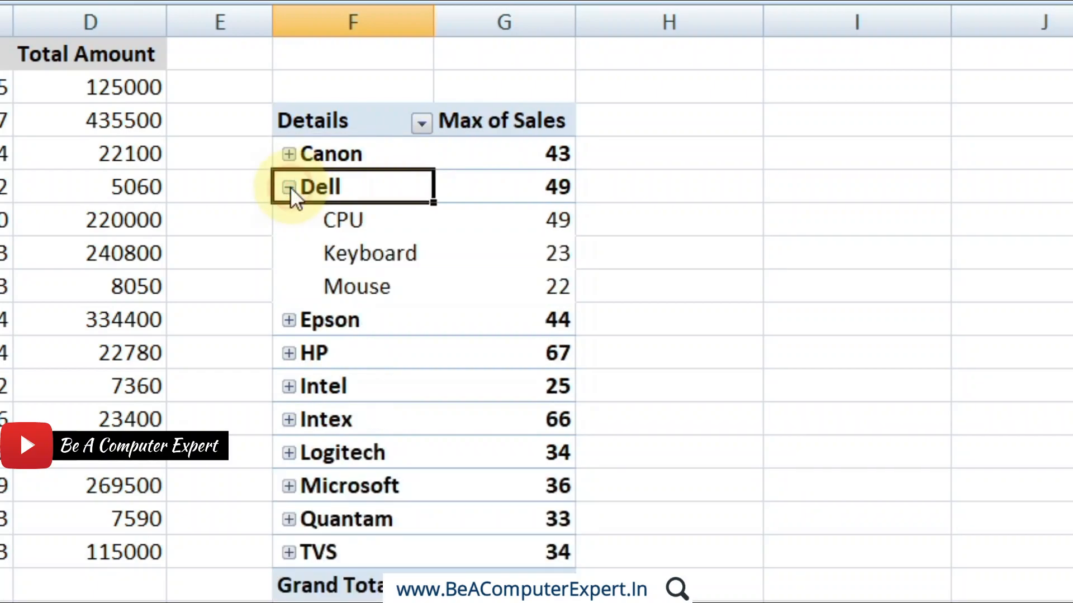
{"action": "left_click", "coordinate": [538, 220]}
{"action": "left_click", "coordinate": [541, 181]}
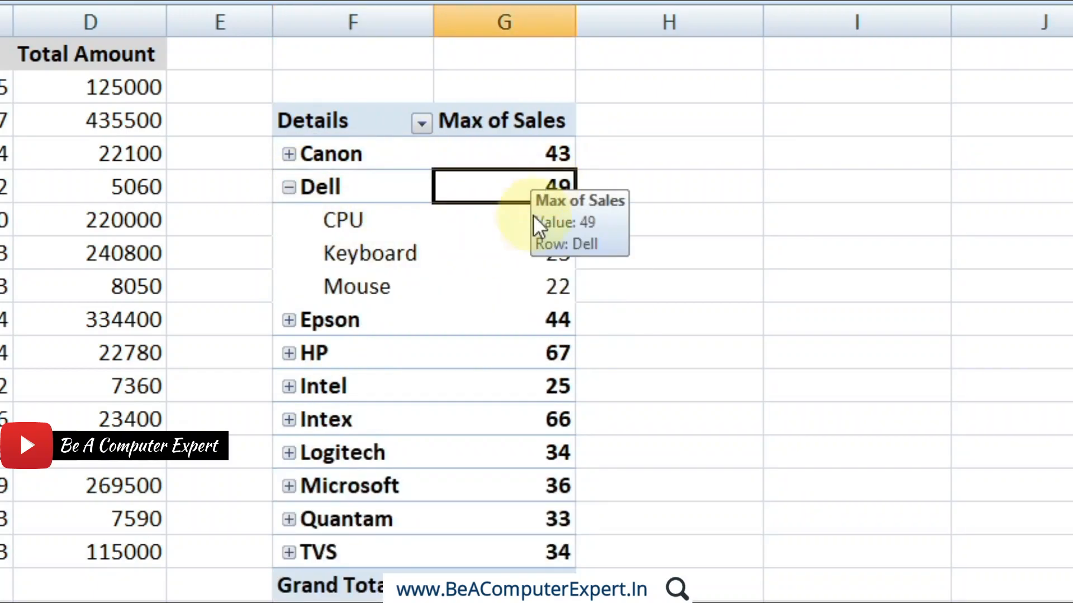
{"action": "left_click", "coordinate": [350, 223]}
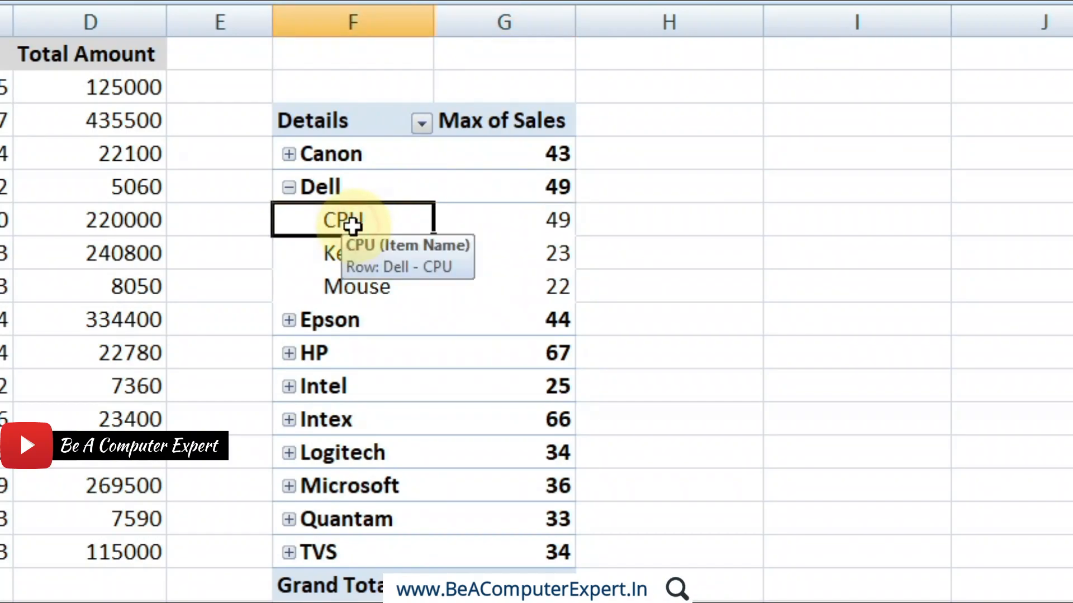
{"action": "left_click", "coordinate": [289, 187]}
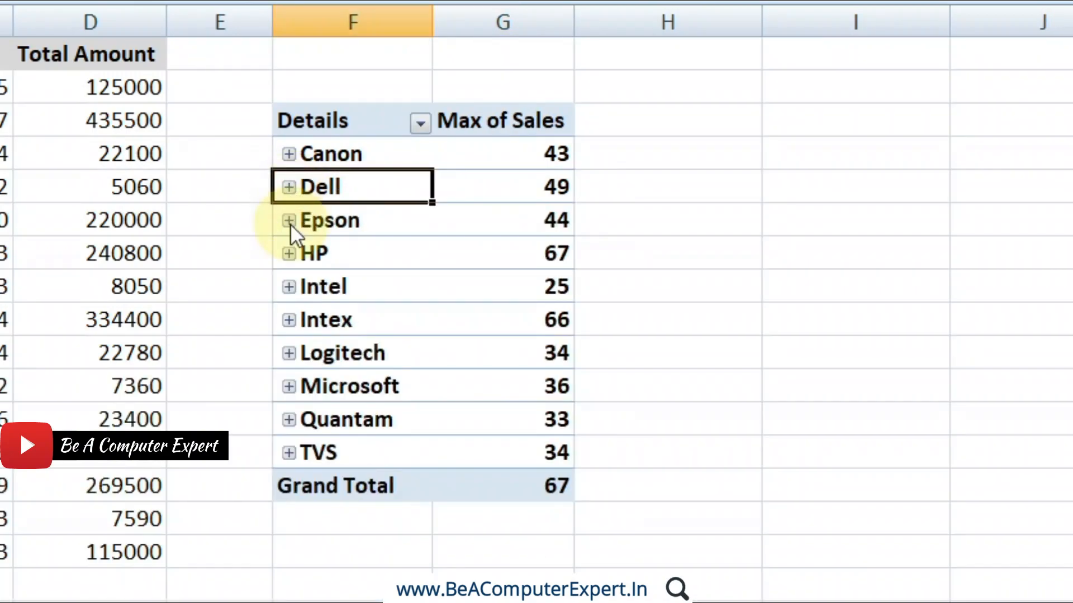
{"action": "left_click", "coordinate": [290, 223]}
{"action": "left_click", "coordinate": [289, 220]}
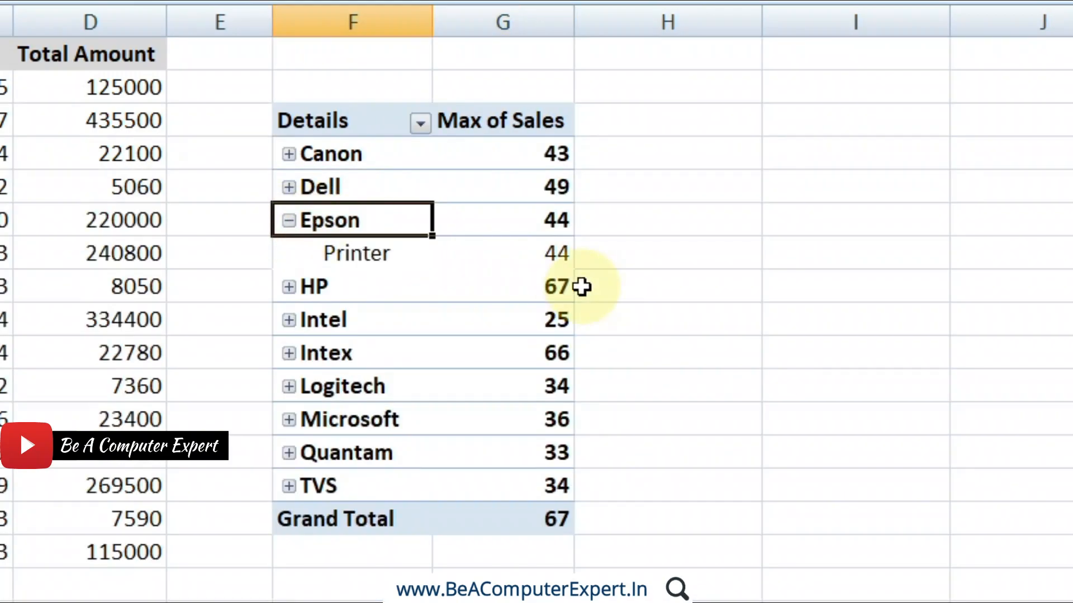
{"action": "left_click", "coordinate": [289, 221]}
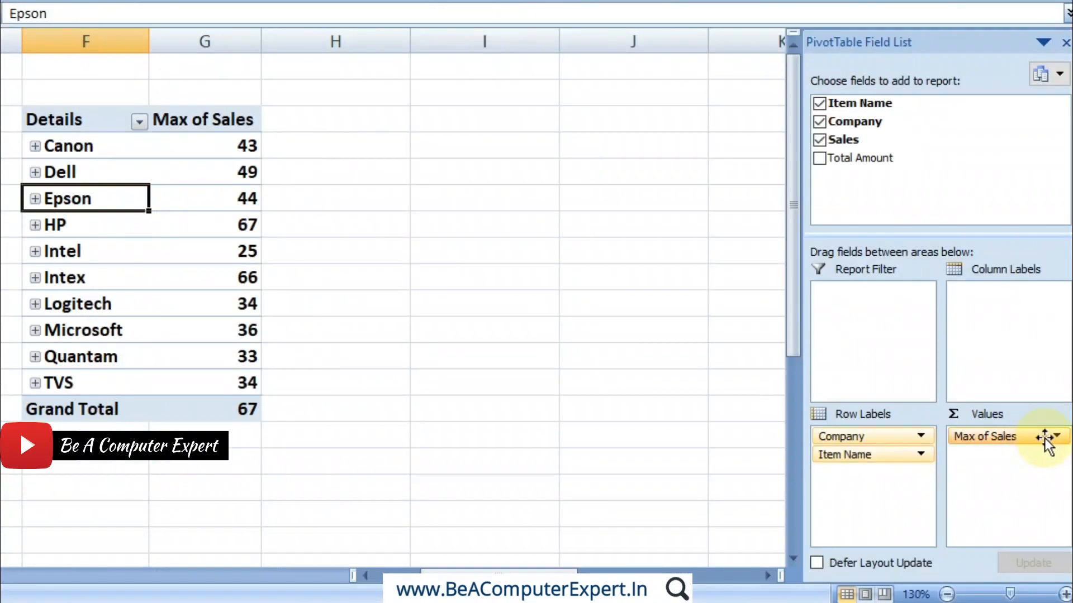
Change the value field settings of Sales to summarize by Sum
{"action": "left_click", "coordinate": [1056, 436]}
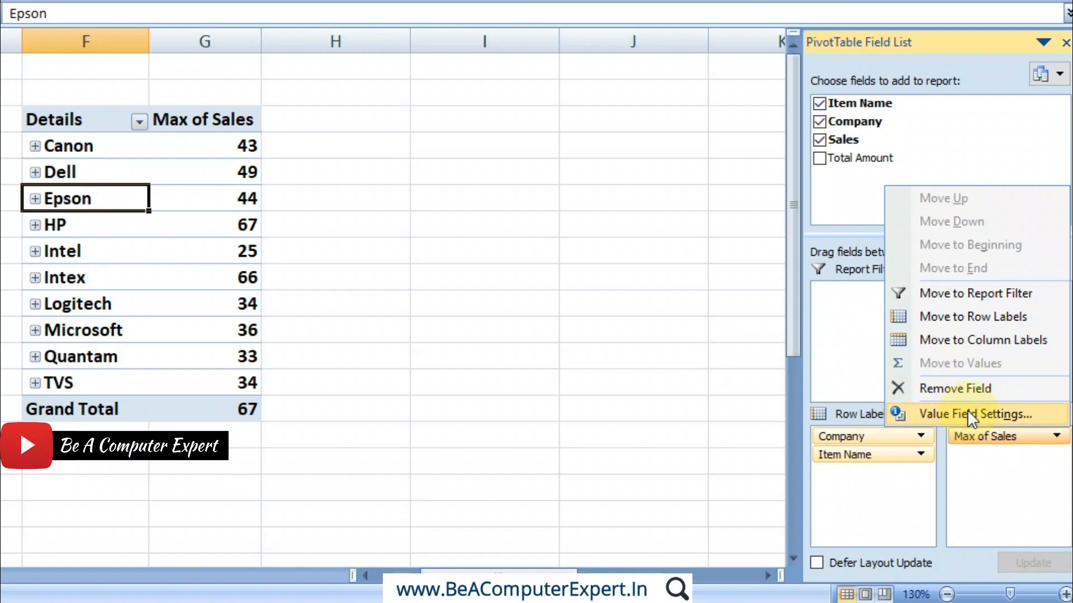
{"action": "left_click", "coordinate": [1031, 411]}
{"action": "left_click", "coordinate": [267, 291]}
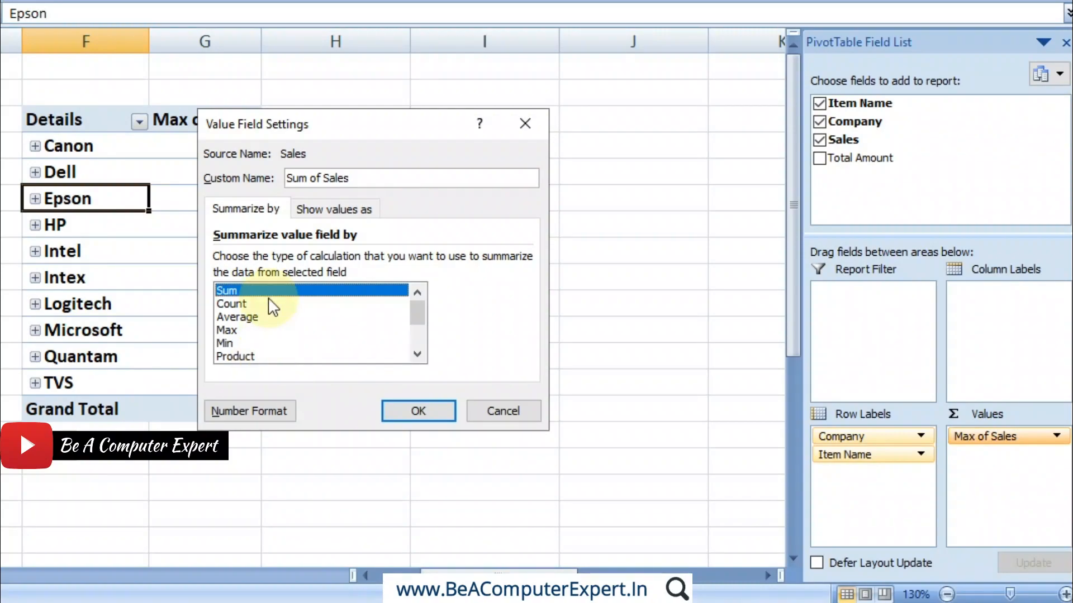
{"action": "left_click", "coordinate": [419, 411]}
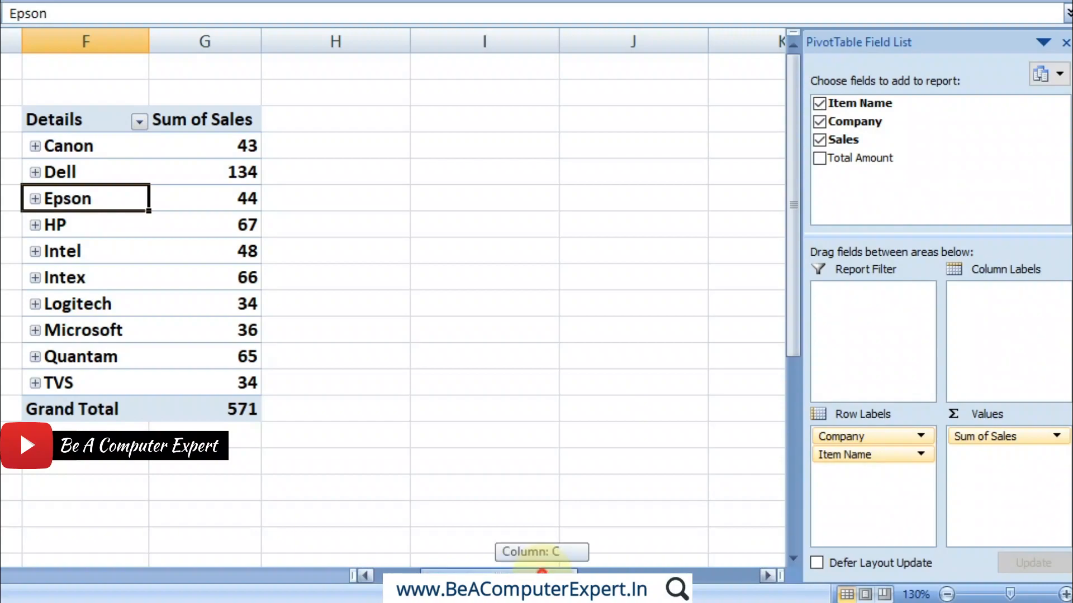
Compare the Dell CPU row in the source sales data with the company sums in the PivotTable
{"action": "left_click_drag", "start_coordinate": [541, 572], "coordinate": [458, 569]}
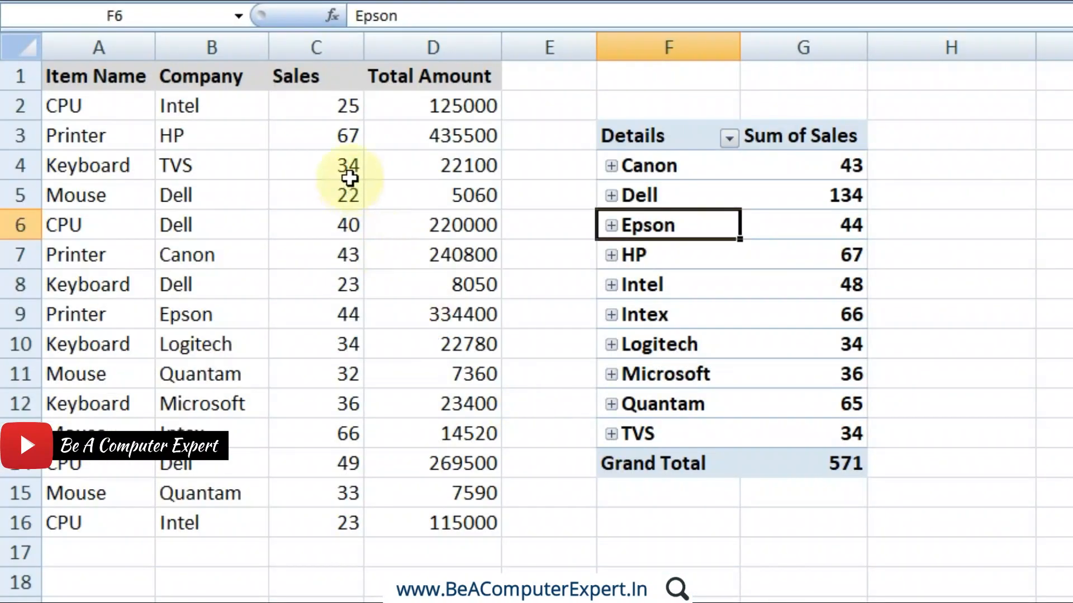
{"action": "left_click", "coordinate": [91, 110]}
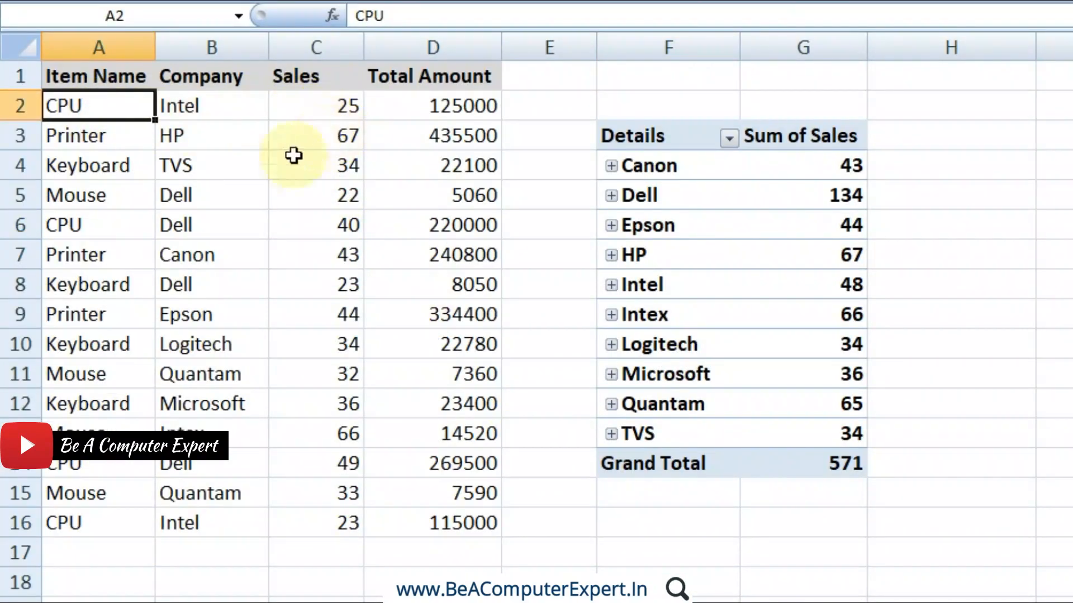
{"action": "left_click", "coordinate": [102, 214]}
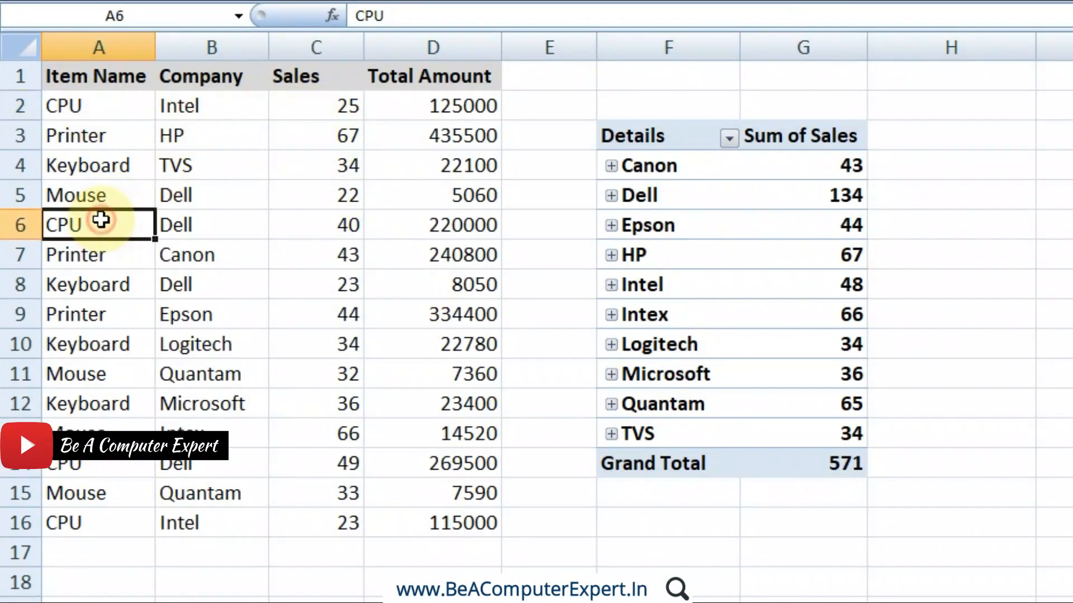
{"action": "left_click", "coordinate": [344, 221]}
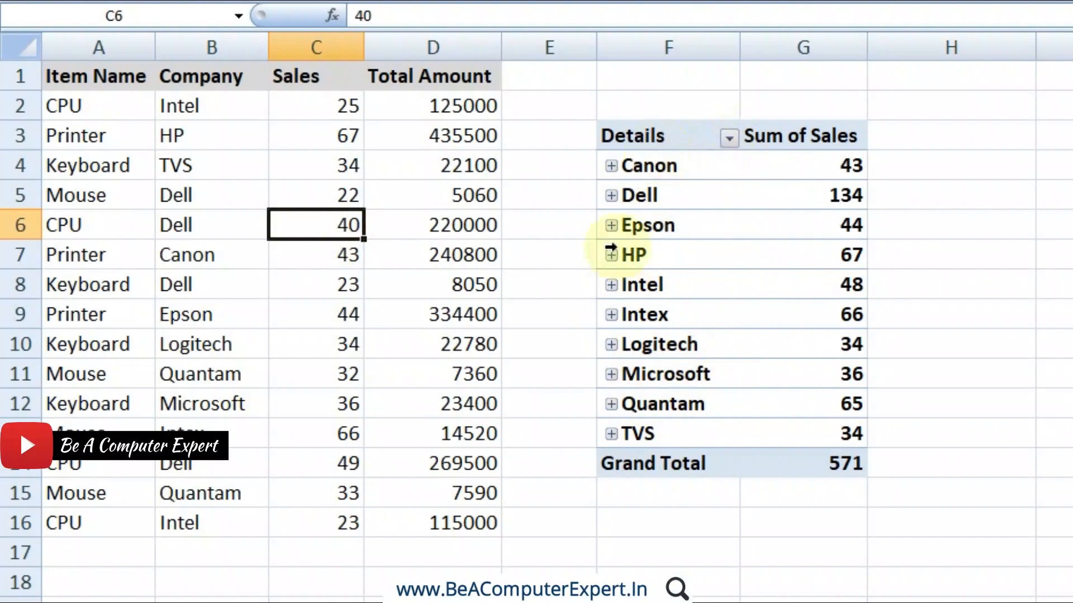
{"action": "left_click", "coordinate": [713, 259]}
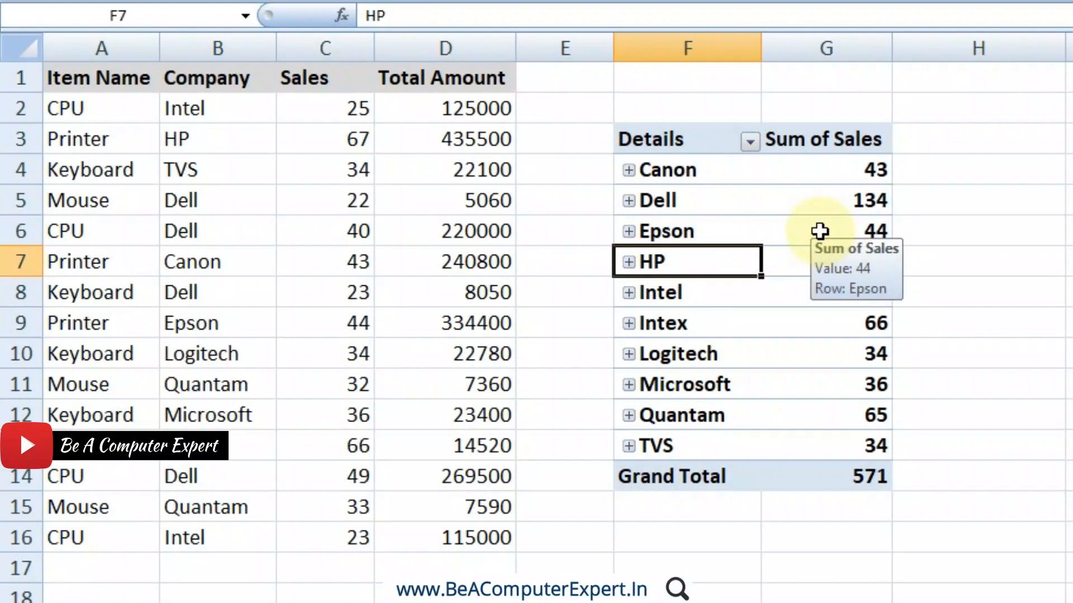
{"action": "left_click", "coordinate": [358, 230]}
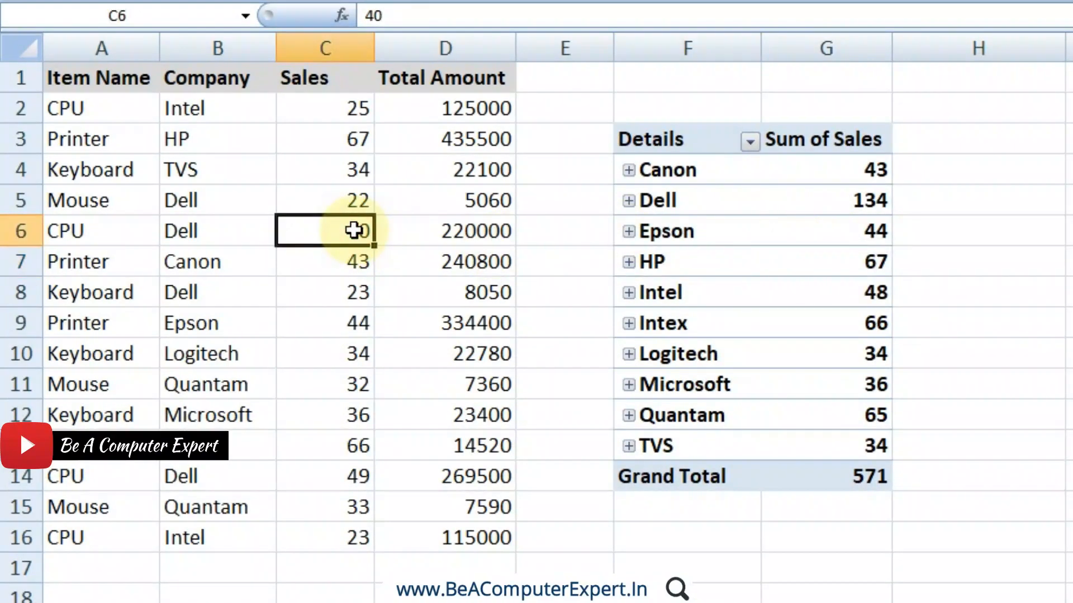
{"action": "left_click", "coordinate": [748, 248]}
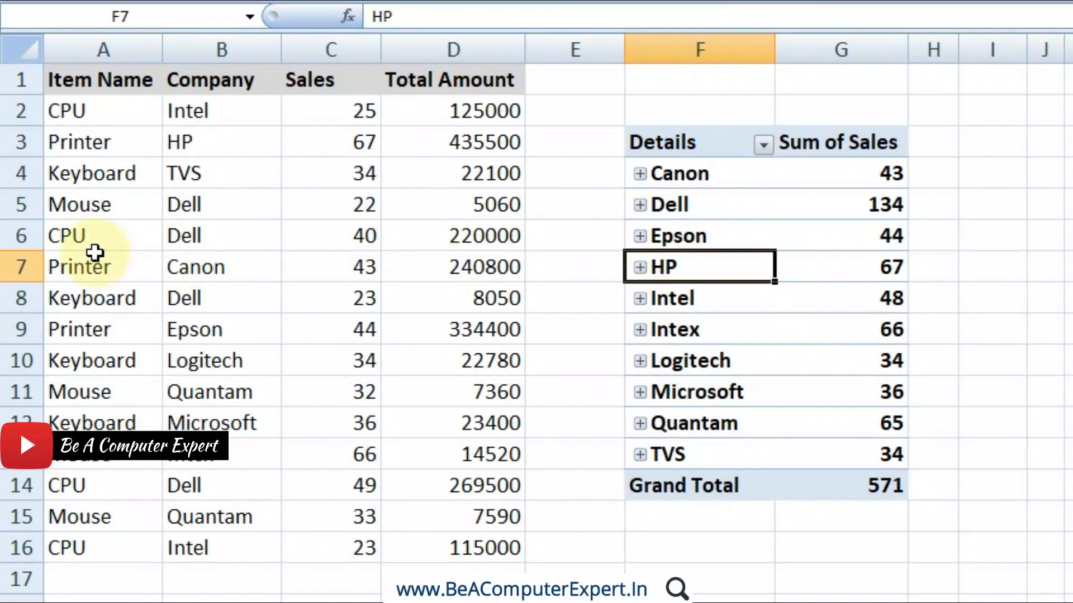
Set the Dell CPU sales in C6 to 60 and expand Dell in the PivotTable to check its CPU sum
{"action": "left_click", "coordinate": [211, 233]}
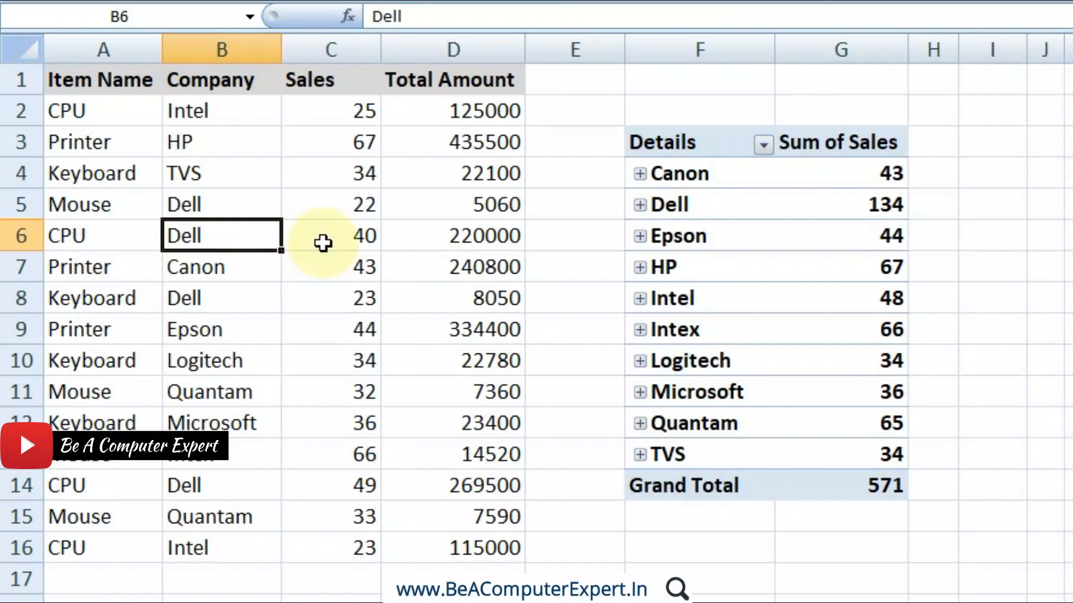
{"action": "left_click", "coordinate": [323, 243]}
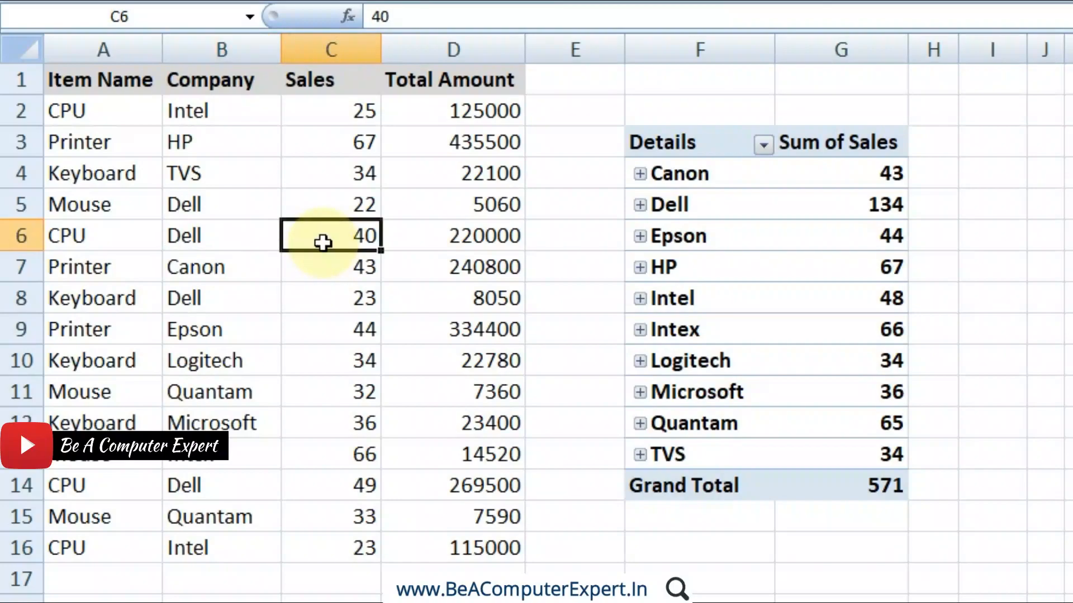
{"action": "type", "text": "6"}
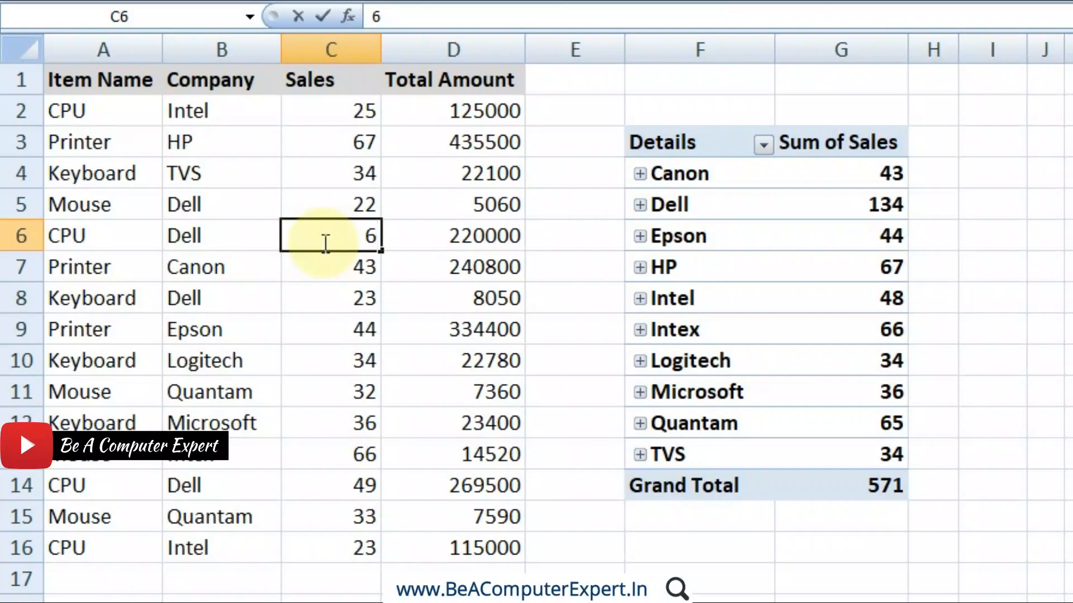
{"action": "type", "text": "0"}
{"action": "key", "text": "Return"}
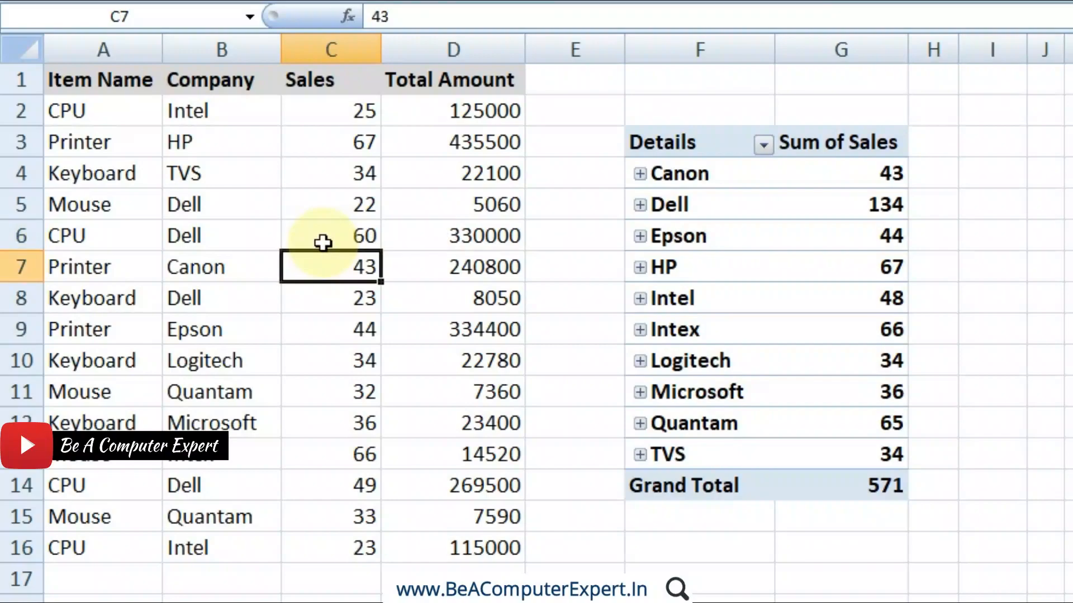
{"action": "left_click", "coordinate": [640, 204]}
{"action": "left_click", "coordinate": [875, 235]}
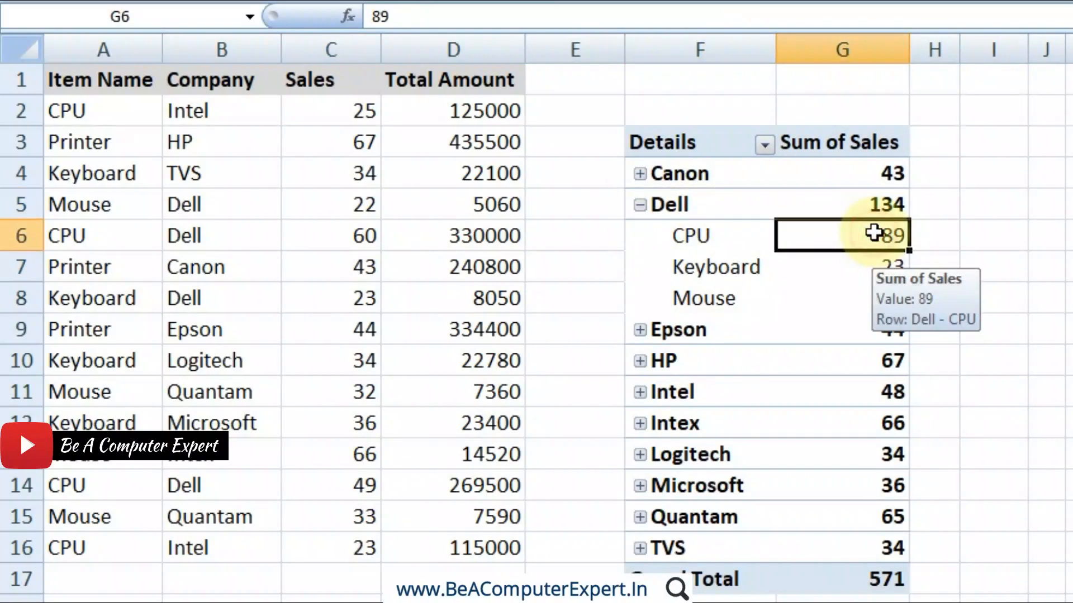
Set the Dell CPU sales in C6 back to 40 and check the CPU sum under Dell
{"action": "left_click", "coordinate": [330, 234]}
{"action": "type", "text": "40"}
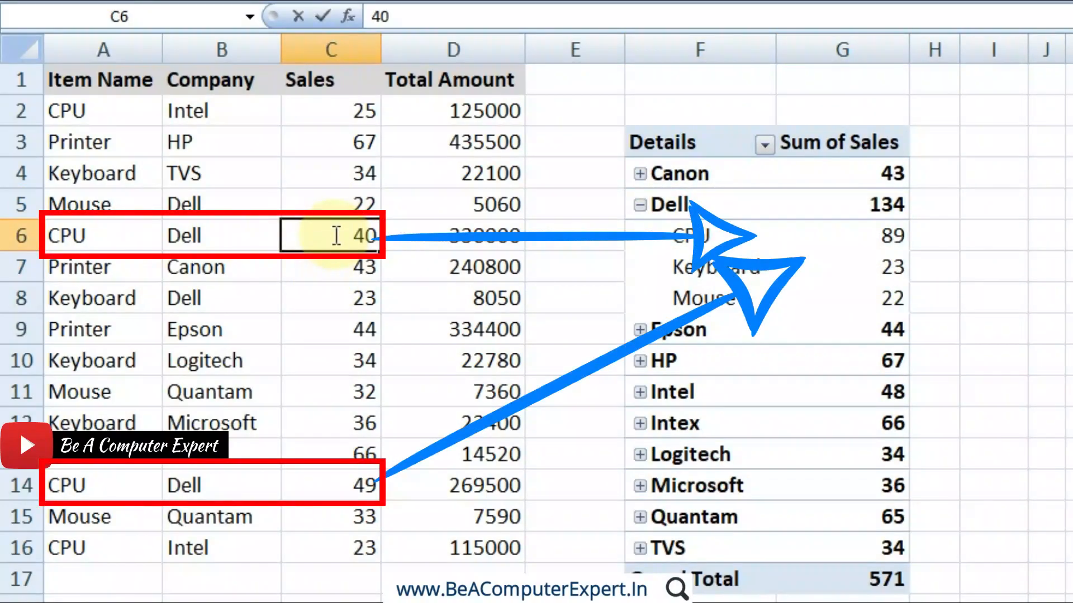
{"action": "key", "text": "Return"}
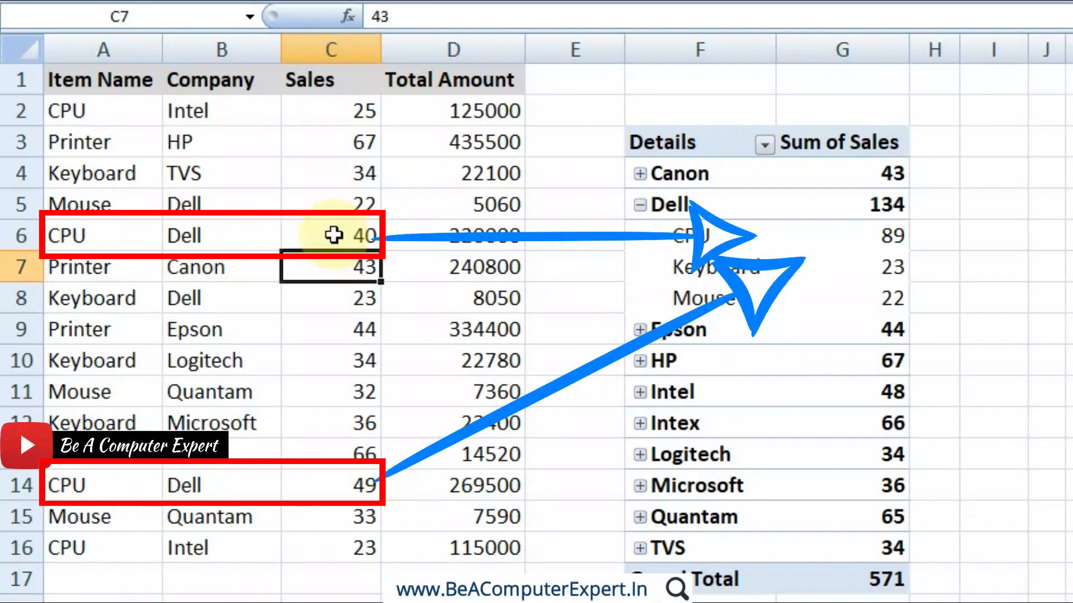
{"action": "left_click", "coordinate": [860, 237]}
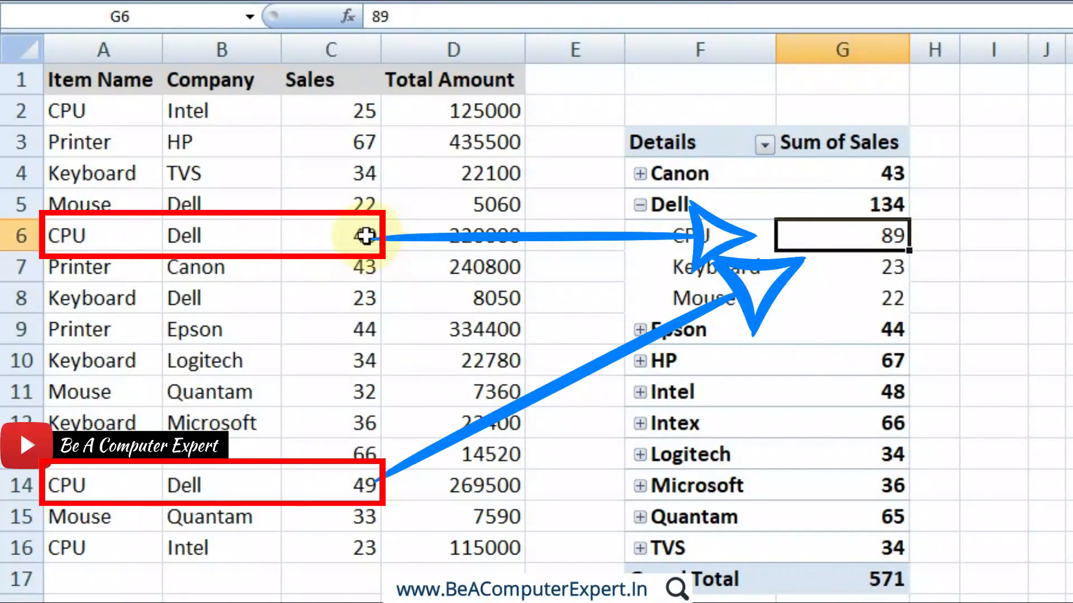
Enter 60 again as the Dell CPU sales in C6 and check Dell's CPU entry in the PivotTable
{"action": "left_click", "coordinate": [366, 236]}
{"action": "type", "text": "60"}
{"action": "key", "text": "Return"}
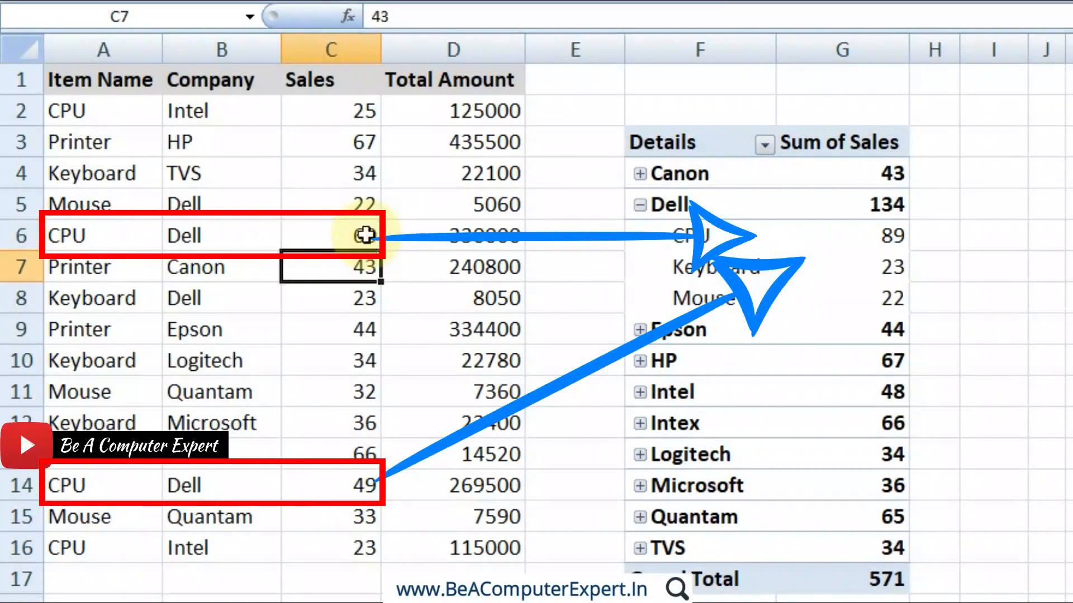
{"action": "left_click", "coordinate": [711, 240]}
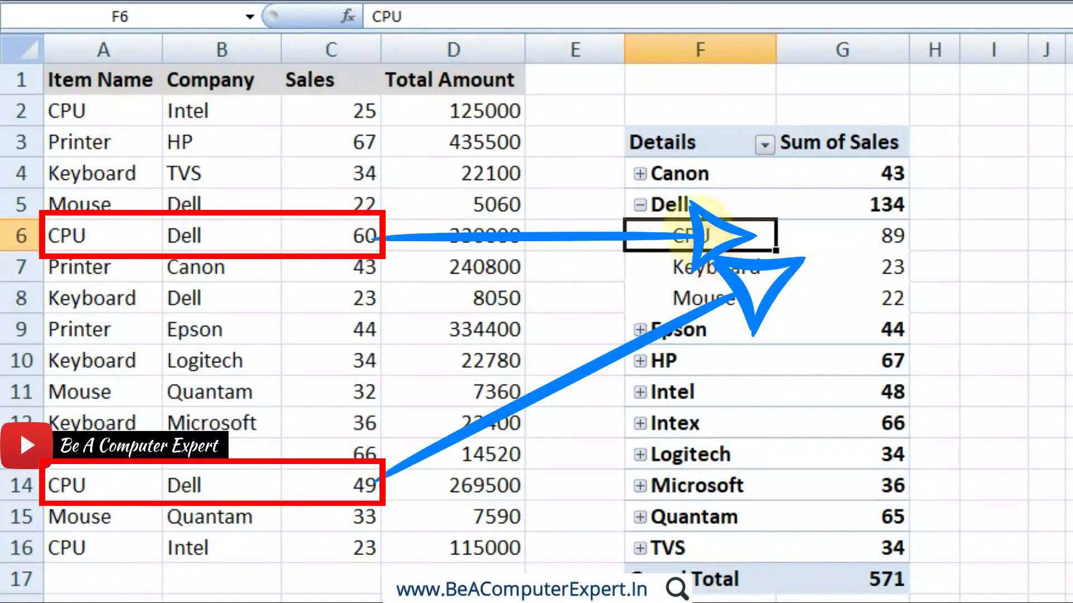
{"action": "left_click", "coordinate": [824, 239]}
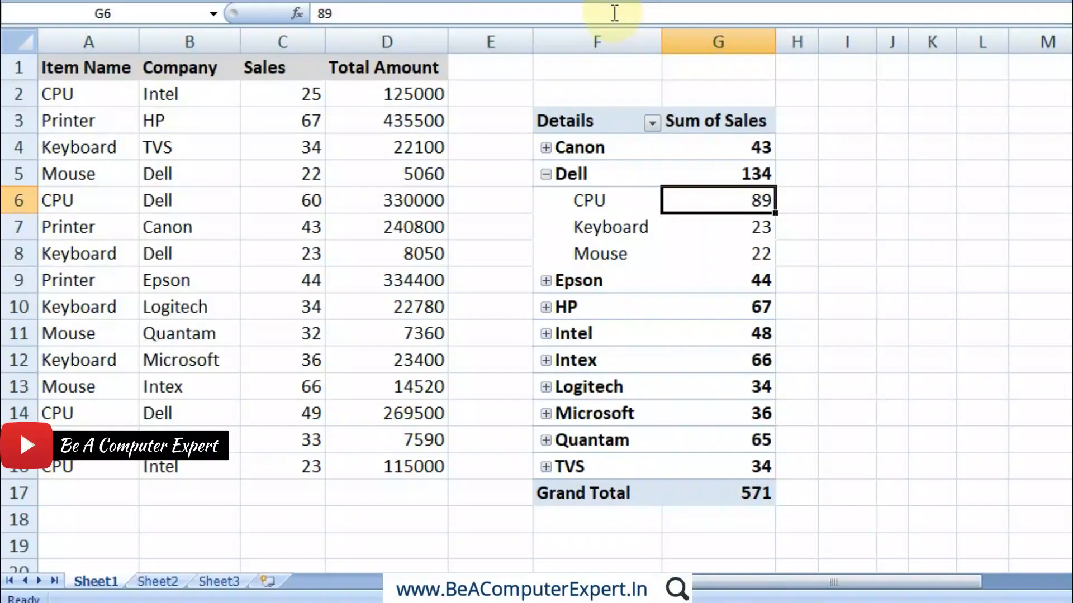
Compare the two Dell CPU sales values in C6 and C14 with their sum in the PivotTable
{"action": "mouse_move", "coordinate": [880, 241]}
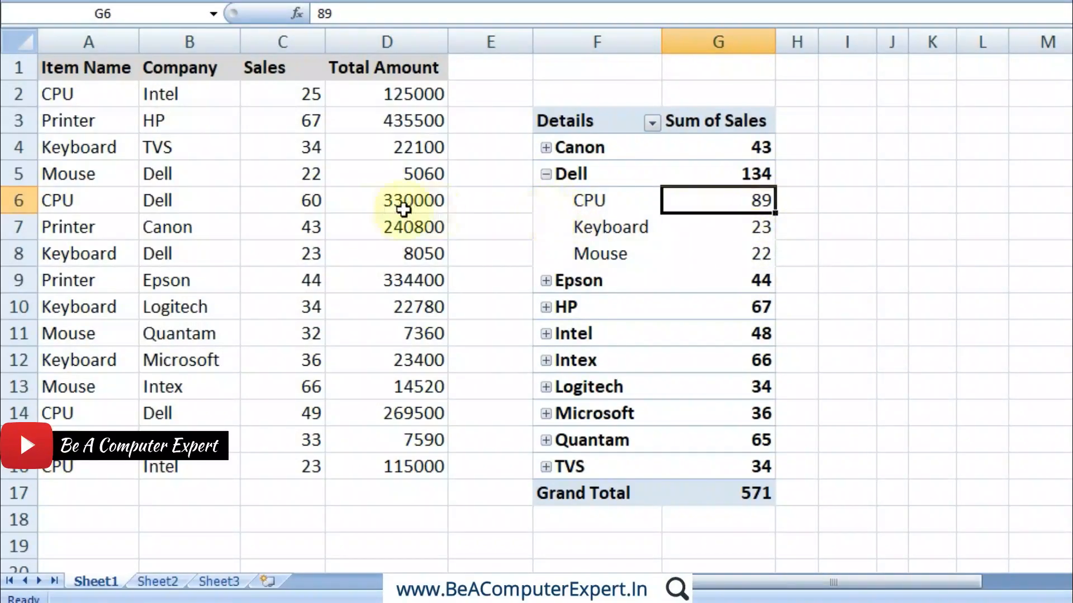
{"action": "left_click", "coordinate": [291, 207]}
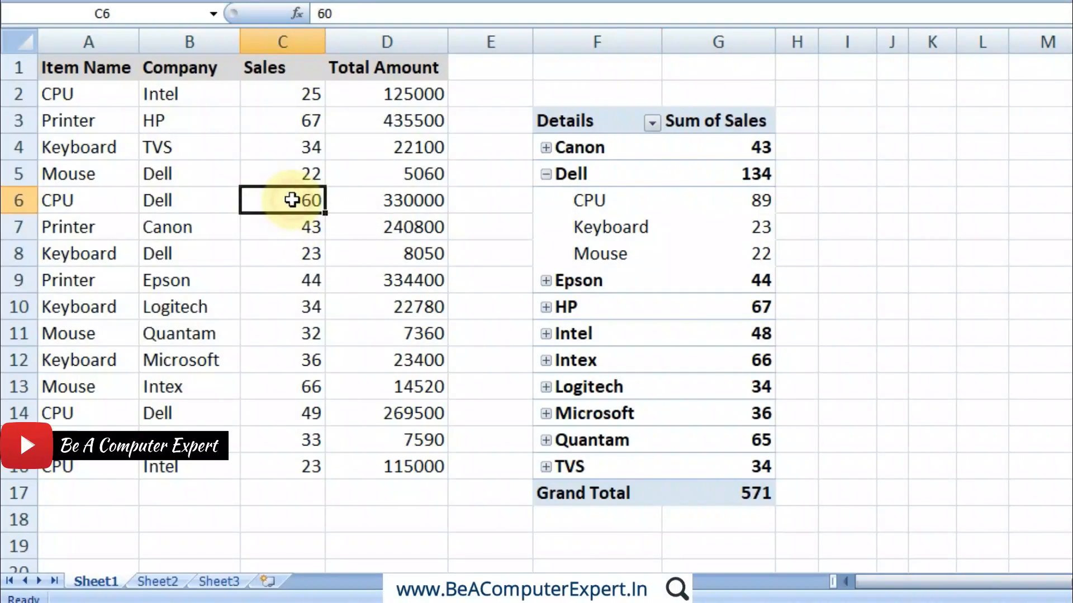
{"action": "left_click", "coordinate": [297, 414]}
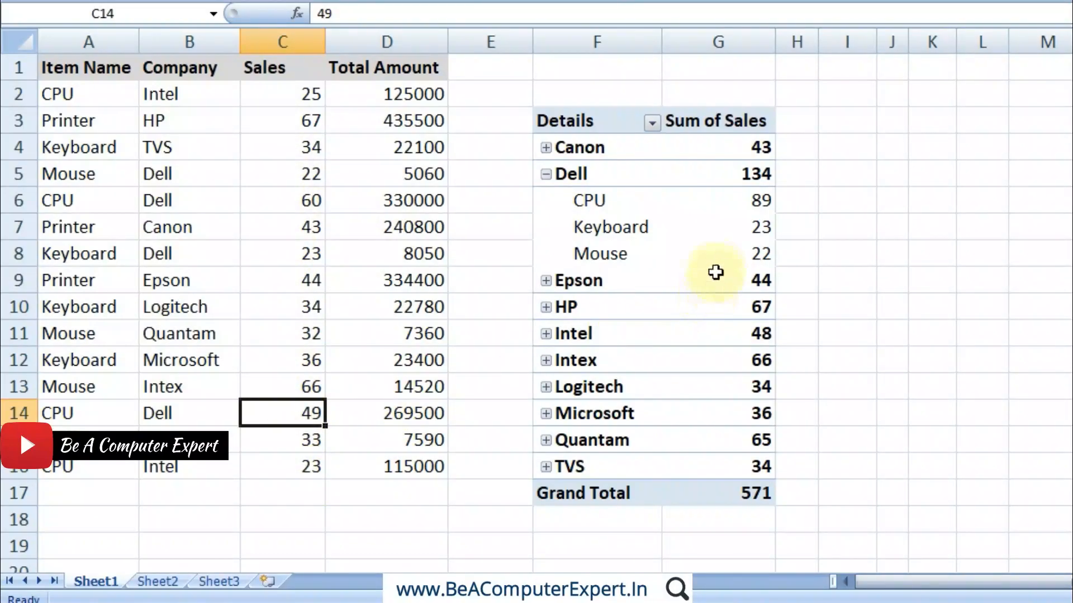
{"action": "left_click", "coordinate": [750, 206]}
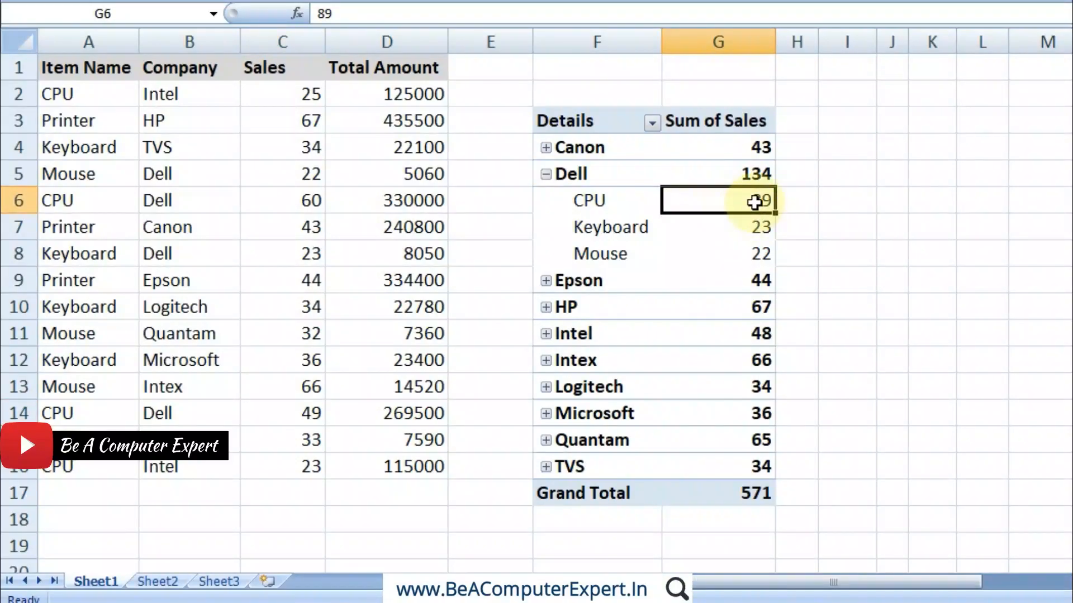
Extract the records behind Dell's CPU sum to a new sheet and review the sales value of each record
{"action": "double_click", "coordinate": [753, 203]}
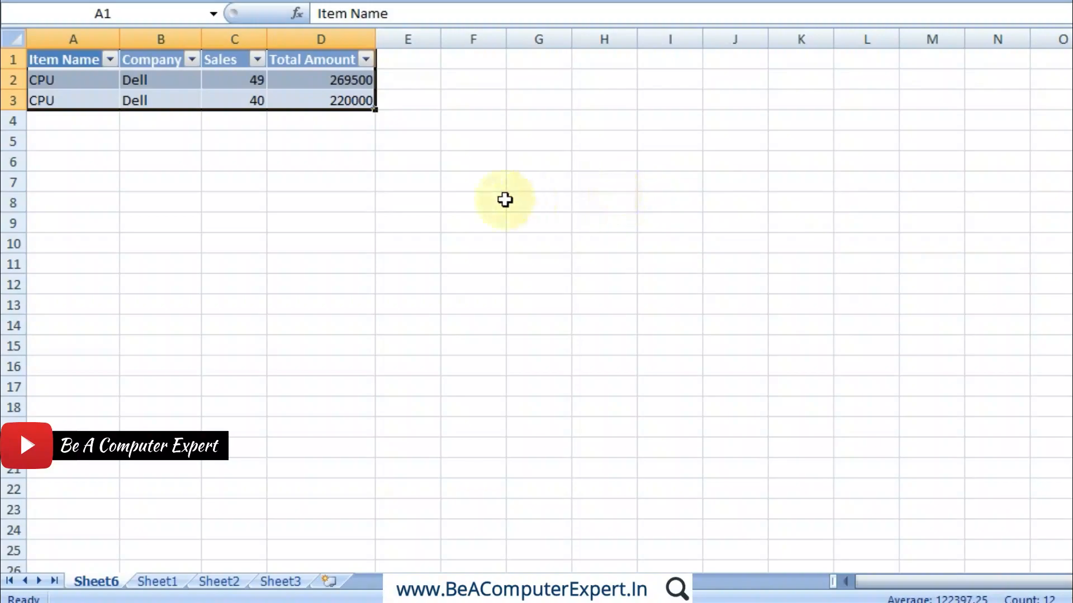
{"action": "left_click", "coordinate": [395, 207]}
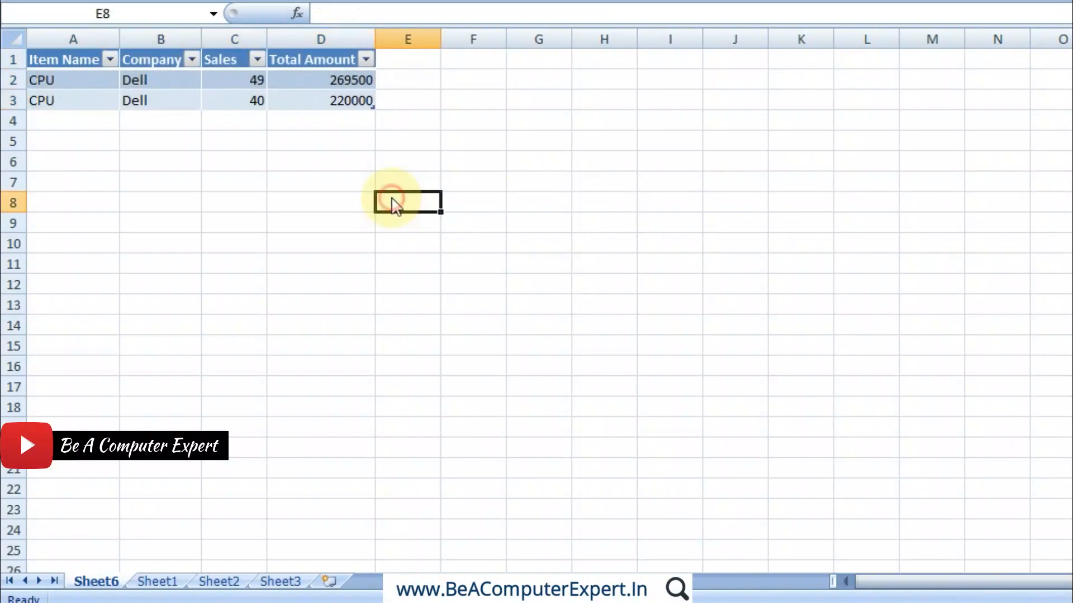
{"action": "left_click", "coordinate": [78, 80]}
{"action": "left_click", "coordinate": [125, 80]}
{"action": "left_click", "coordinate": [233, 81]}
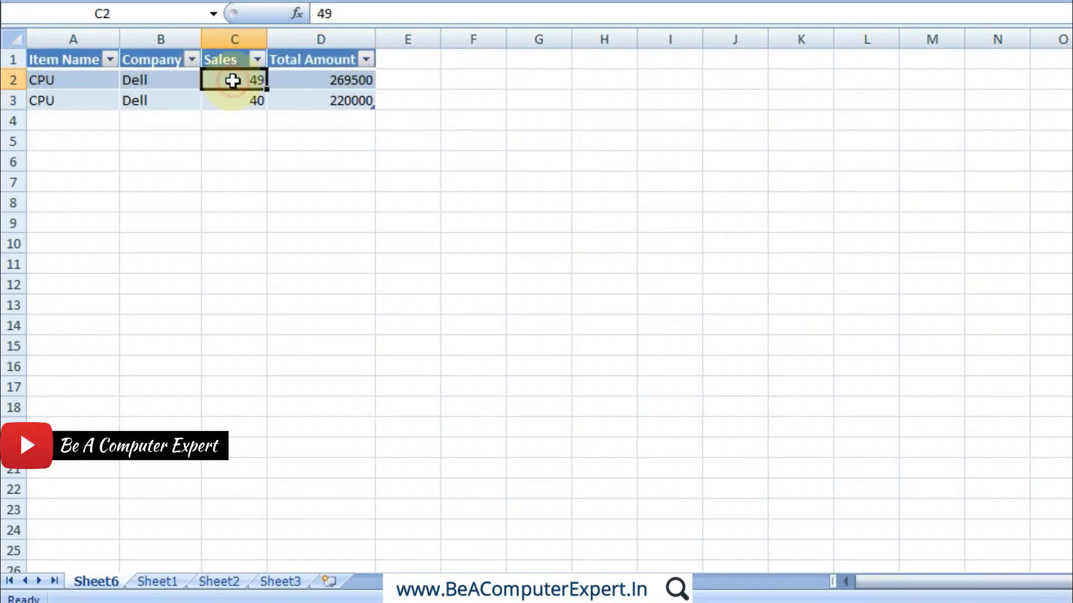
{"action": "left_click", "coordinate": [160, 98]}
{"action": "left_click", "coordinate": [223, 99]}
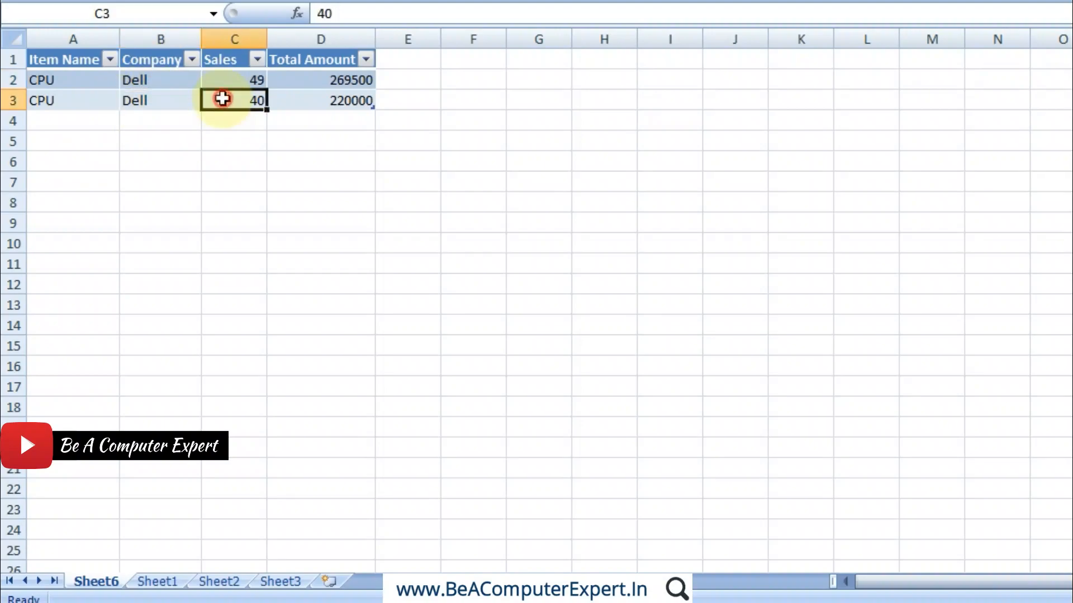
Return to Sheet1 and use Refresh All to update the PivotTable with the changed Dell CPU sales
{"action": "left_click", "coordinate": [158, 582]}
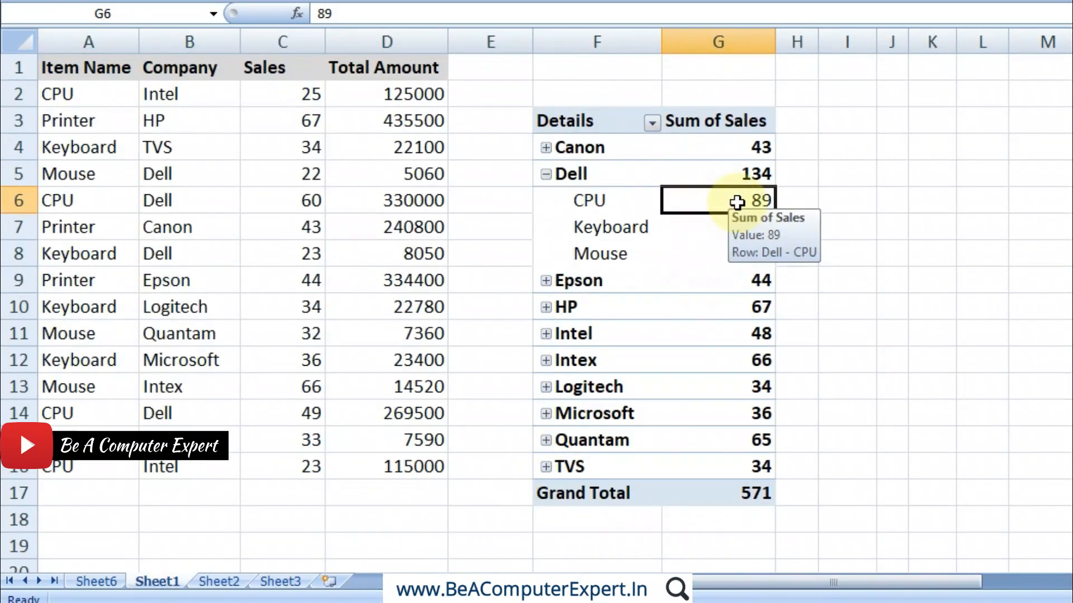
{"action": "left_click", "coordinate": [303, 204]}
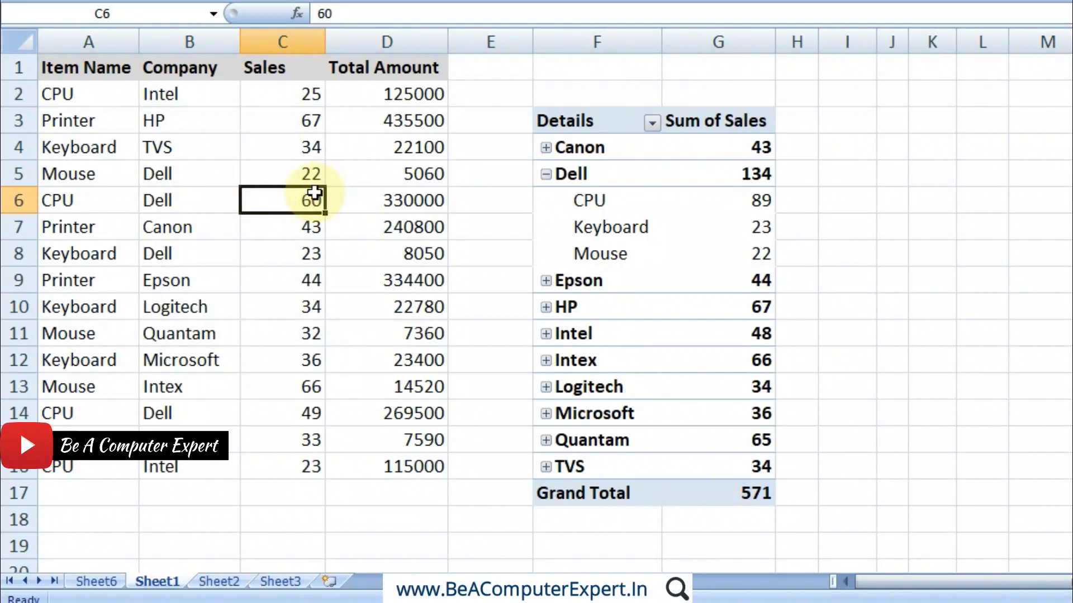
{"action": "left_click", "coordinate": [720, 201]}
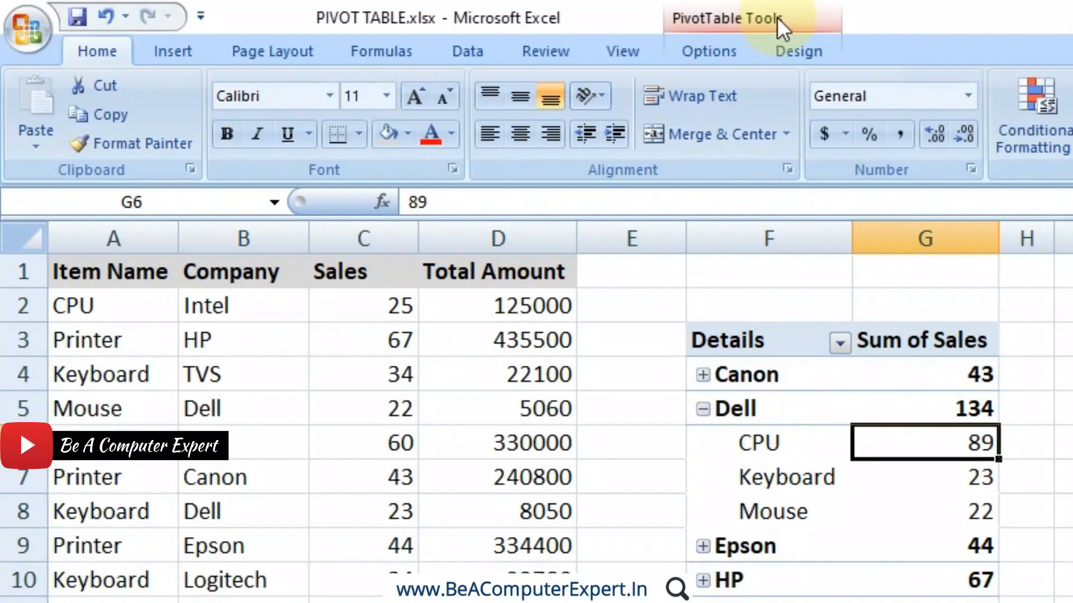
{"action": "left_click", "coordinate": [713, 49]}
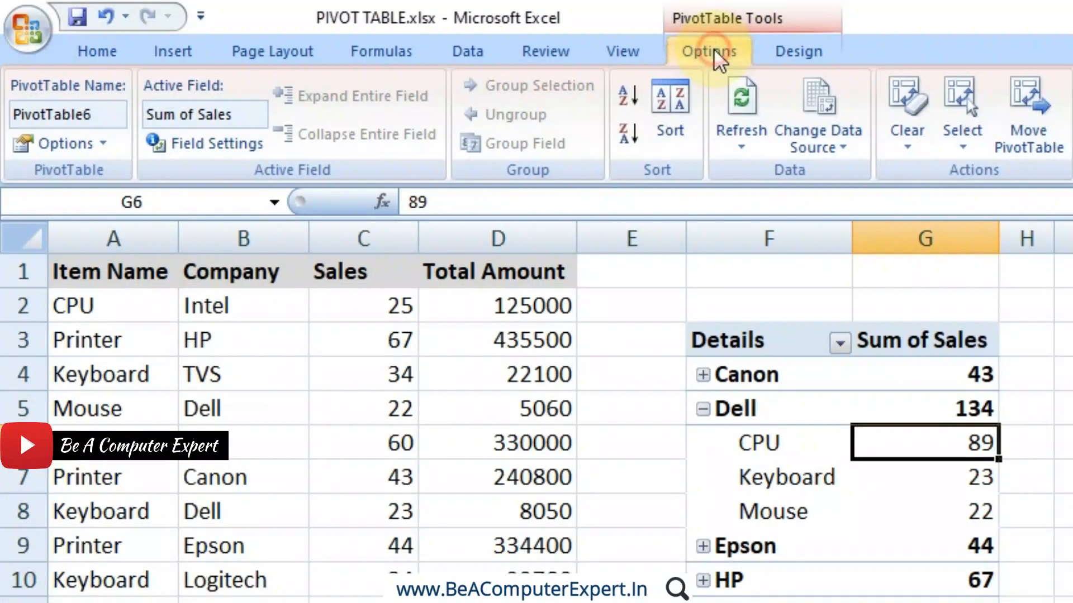
{"action": "left_click", "coordinate": [749, 140]}
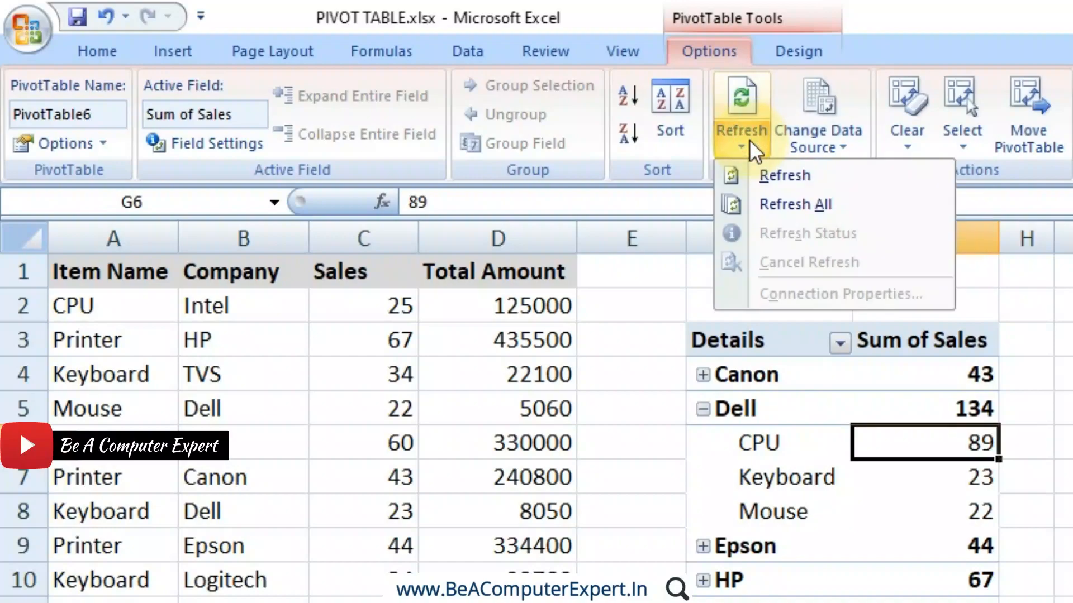
{"action": "left_click", "coordinate": [782, 206]}
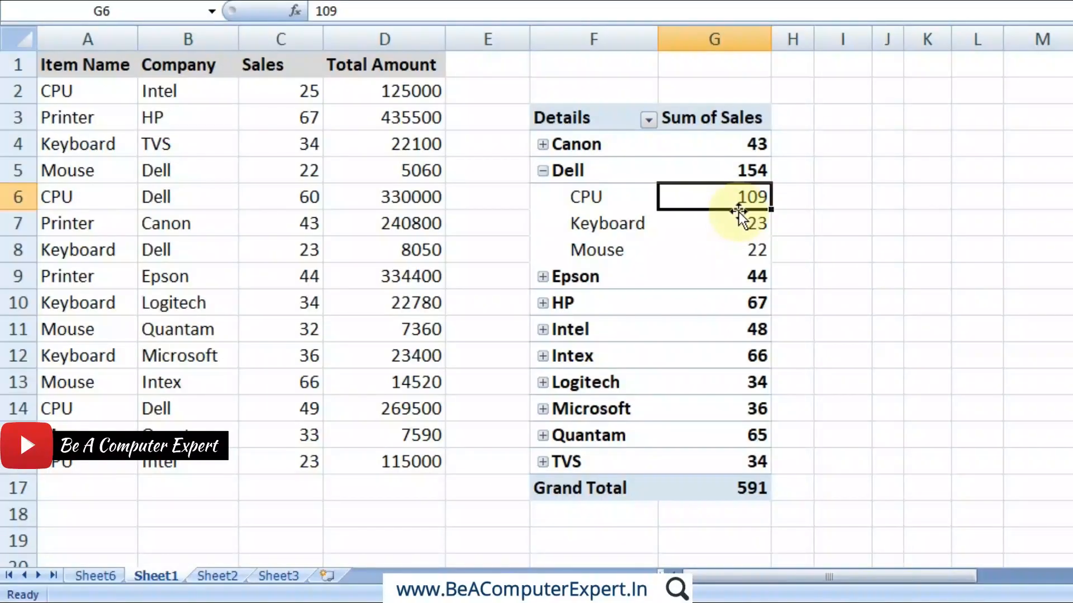
Check the Dell CPU sales in C6 against the refreshed CPU sum under Dell
{"action": "left_click", "coordinate": [301, 196]}
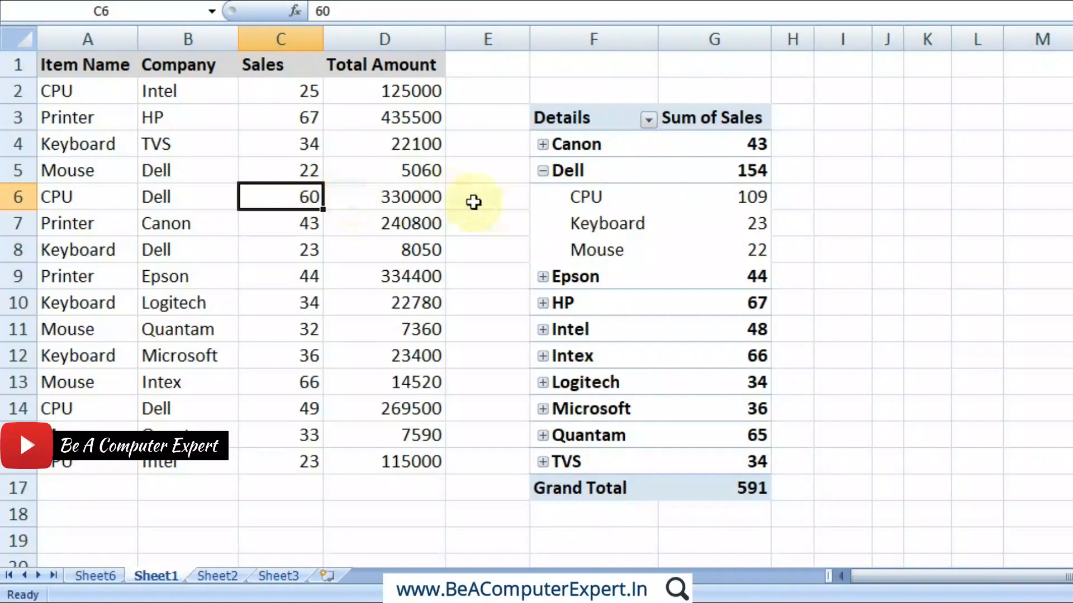
{"action": "left_click", "coordinate": [722, 189]}
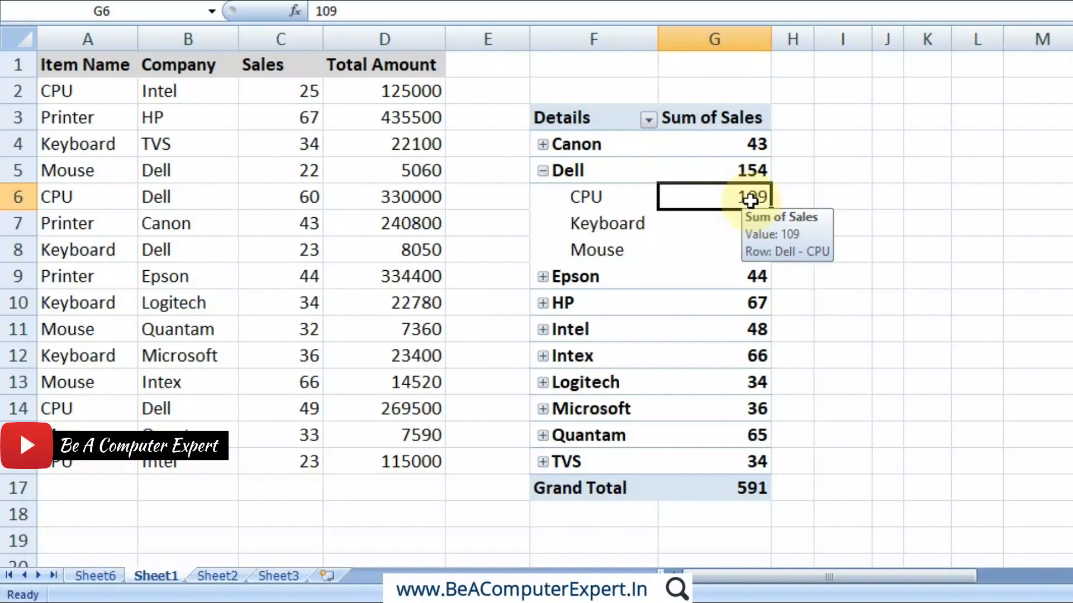
{"action": "left_click", "coordinate": [602, 200]}
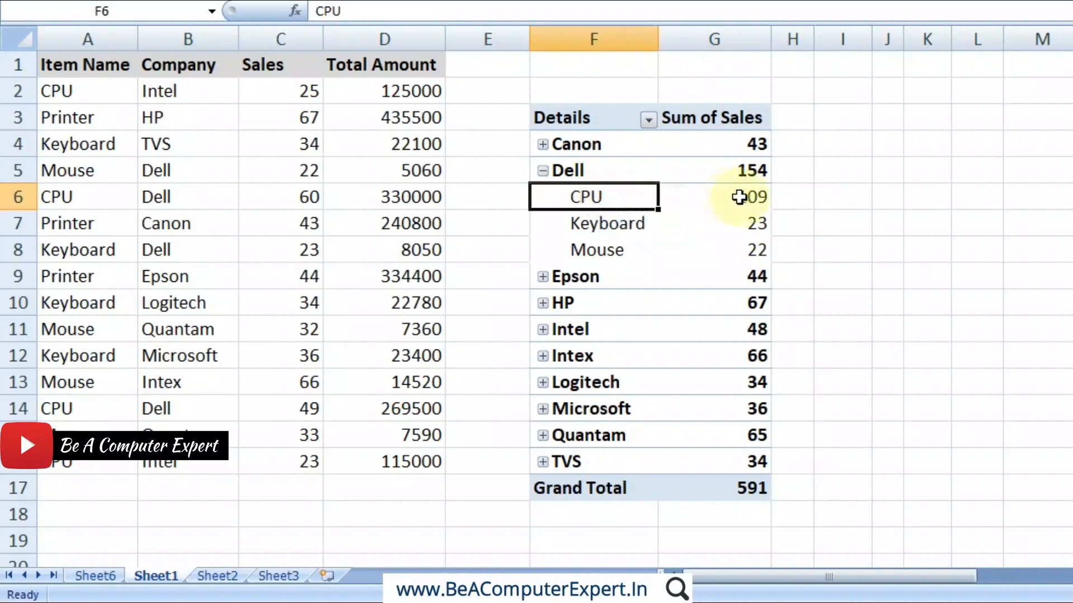
Extract the records behind the refreshed Dell CPU sum to another new sheet and check the sales of both records
{"action": "left_click", "coordinate": [742, 197]}
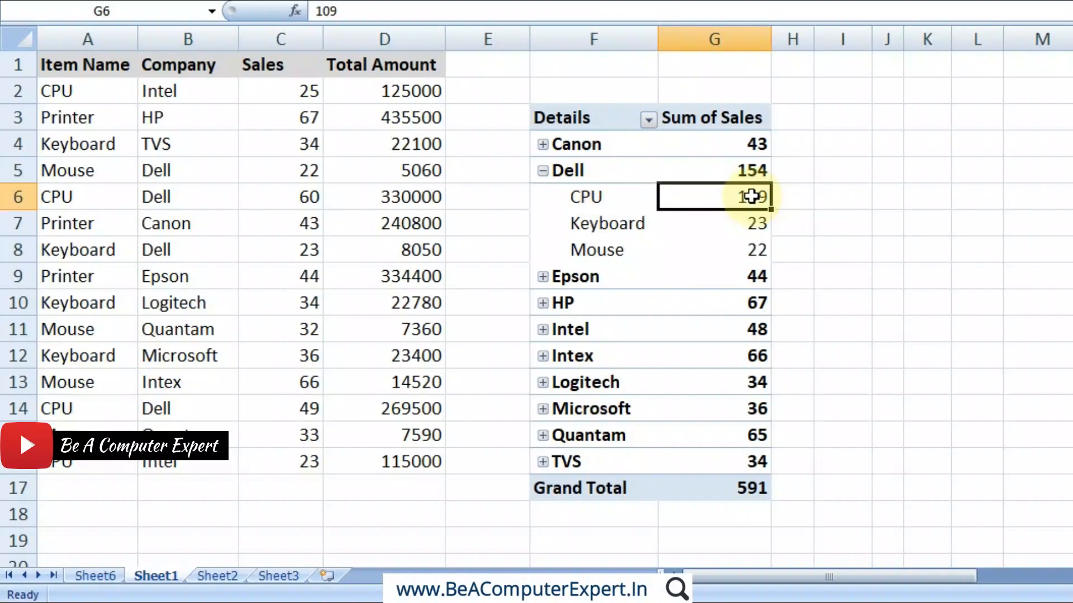
{"action": "double_click", "coordinate": [752, 197]}
{"action": "left_click", "coordinate": [477, 205]}
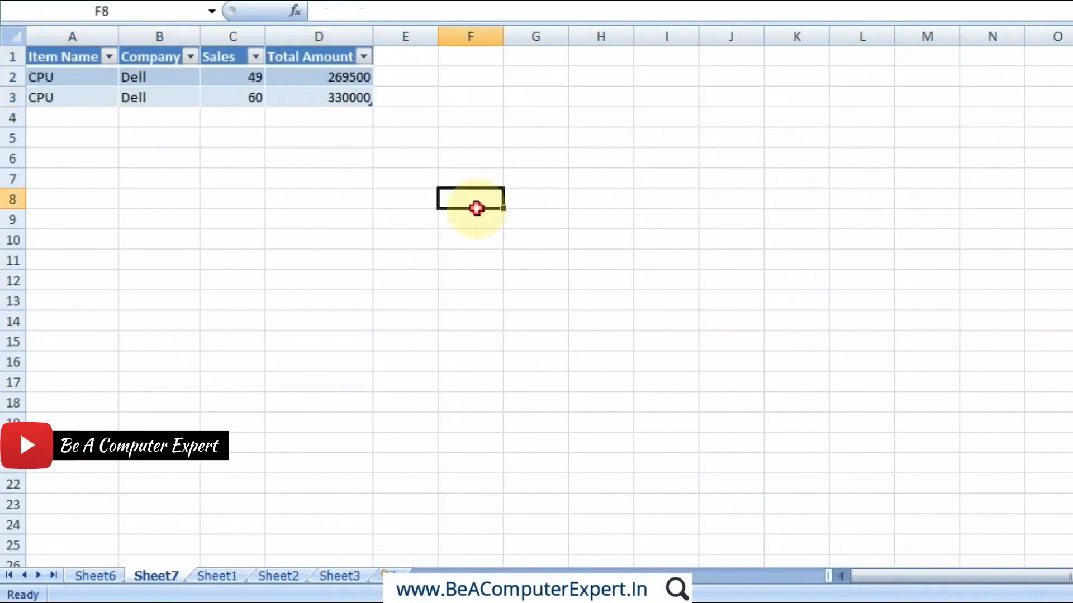
{"action": "left_click", "coordinate": [130, 97]}
{"action": "left_click", "coordinate": [230, 98]}
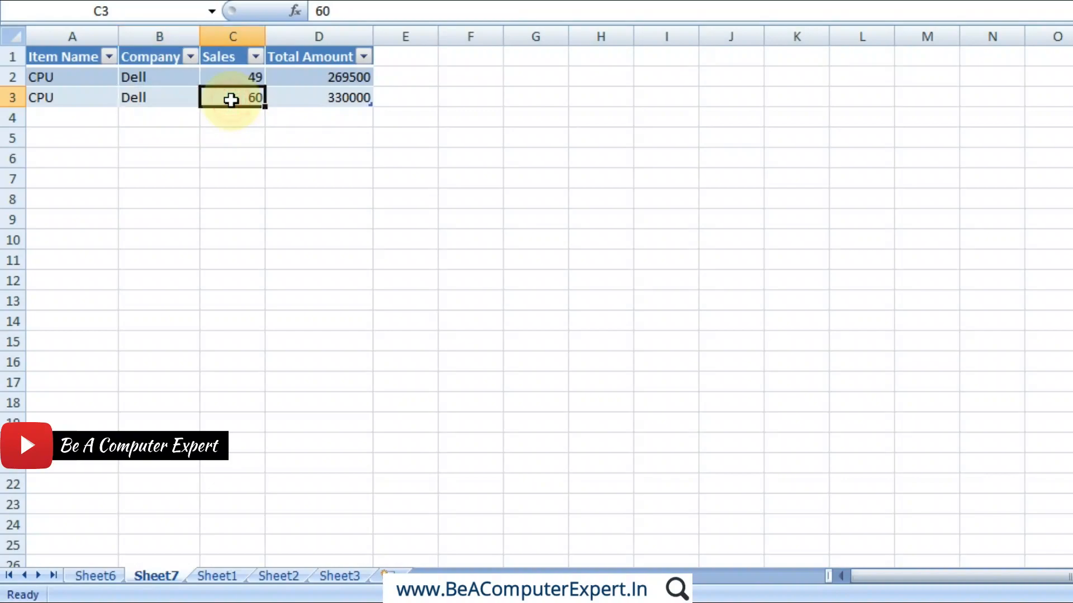
{"action": "left_click", "coordinate": [248, 78]}
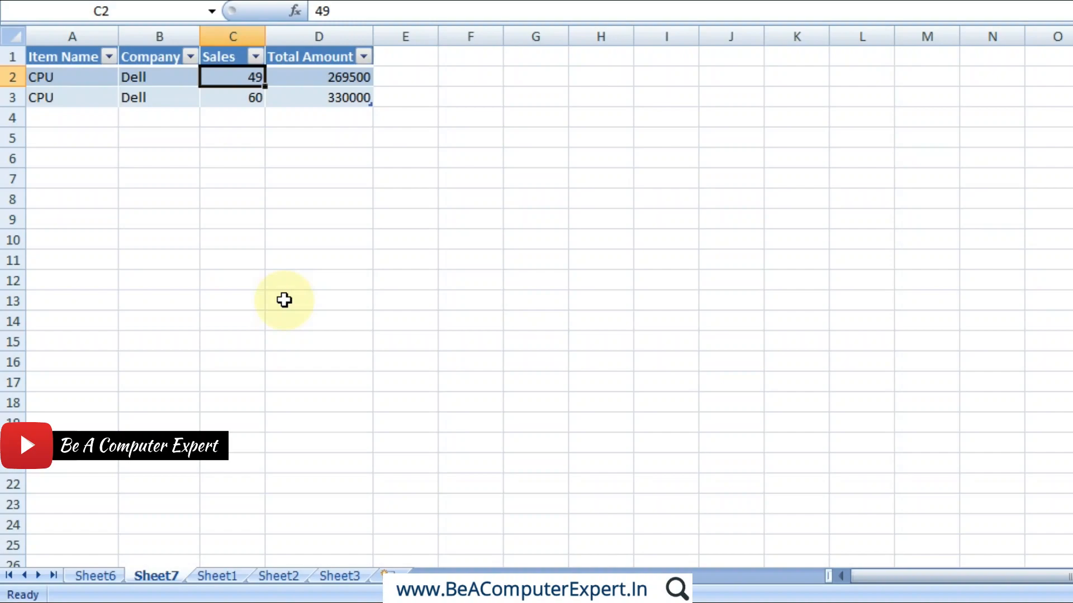
Return to Sheet1 and compare the Dell CPU sales in C6 with the CPU row under Dell in the PivotTable
{"action": "left_click", "coordinate": [223, 579]}
{"action": "left_click", "coordinate": [665, 330]}
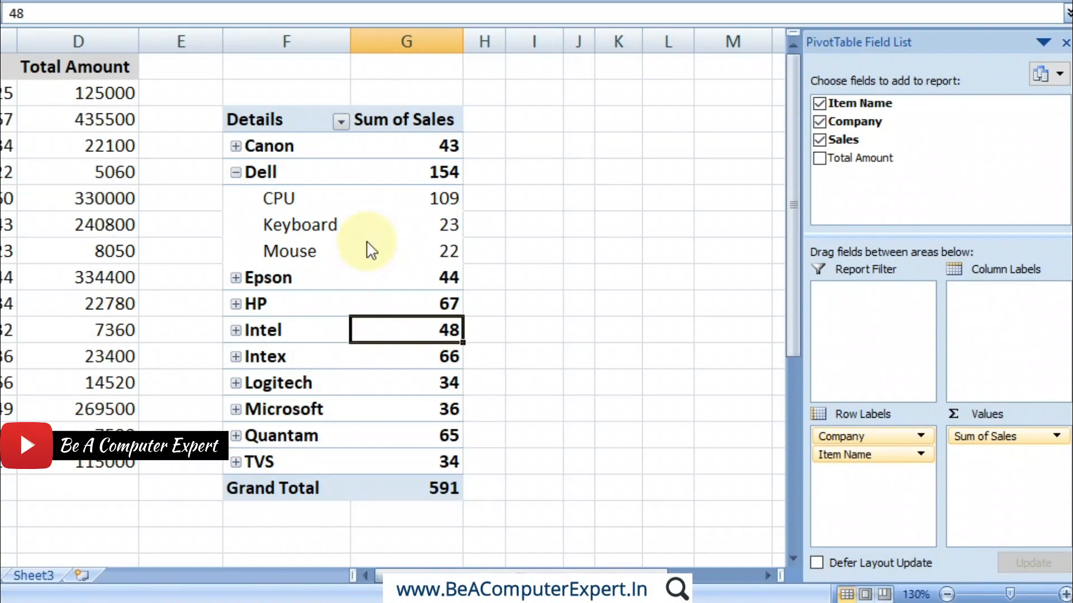
{"action": "left_click", "coordinate": [6, 199]}
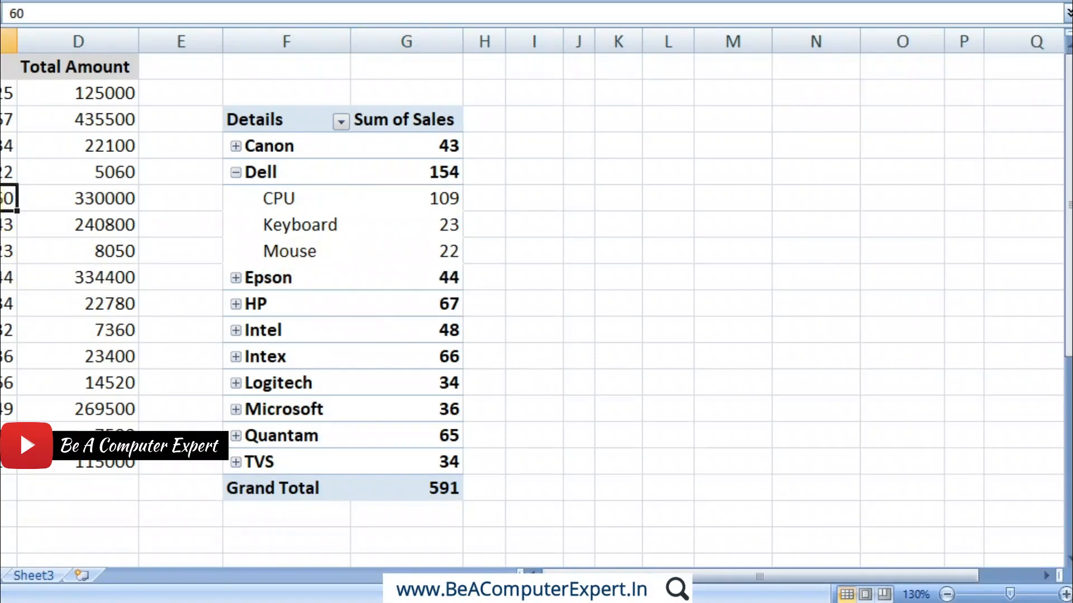
{"action": "left_click", "coordinate": [348, 200]}
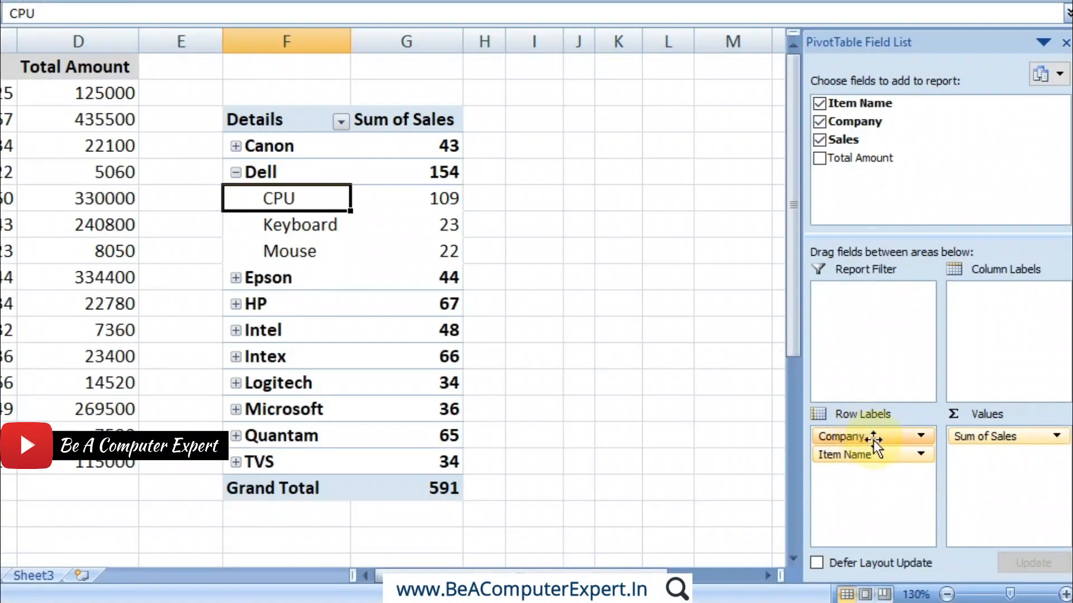
Rearrange the PivotTable's row labels through the column area so that Item Name comes before Company
{"action": "left_click_drag", "start_coordinate": [850, 454], "coordinate": [977, 341]}
{"action": "left_click_drag", "start_coordinate": [873, 438], "coordinate": [844, 431]}
{"action": "left_click_drag", "start_coordinate": [1007, 290], "coordinate": [848, 458]}
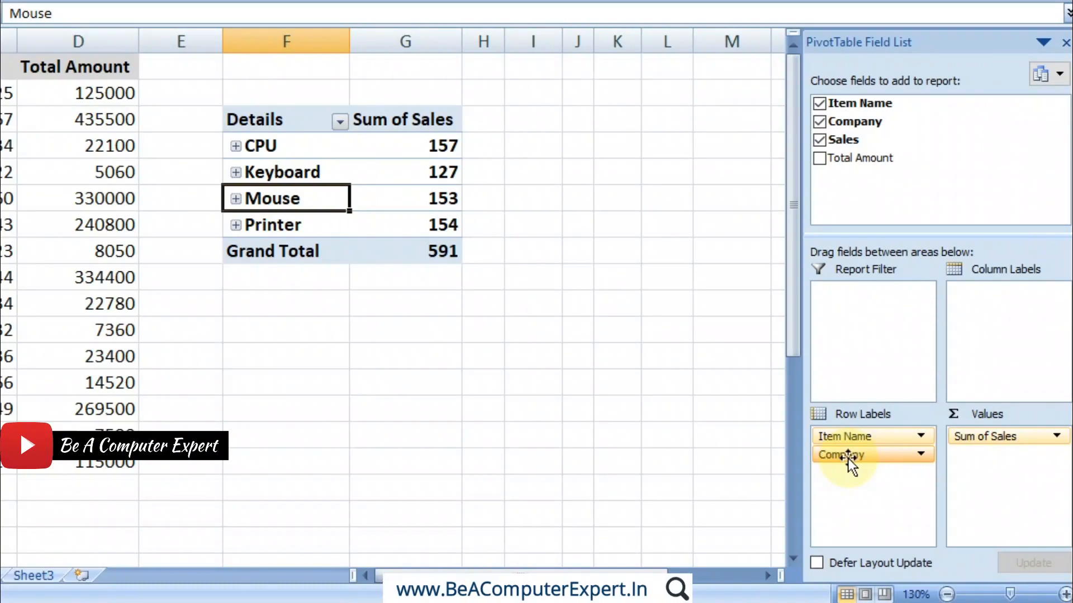
Turn on Defer Layout Update, move Company and Item Name to Column Labels, and update the PivotTable
{"action": "left_click", "coordinate": [816, 562]}
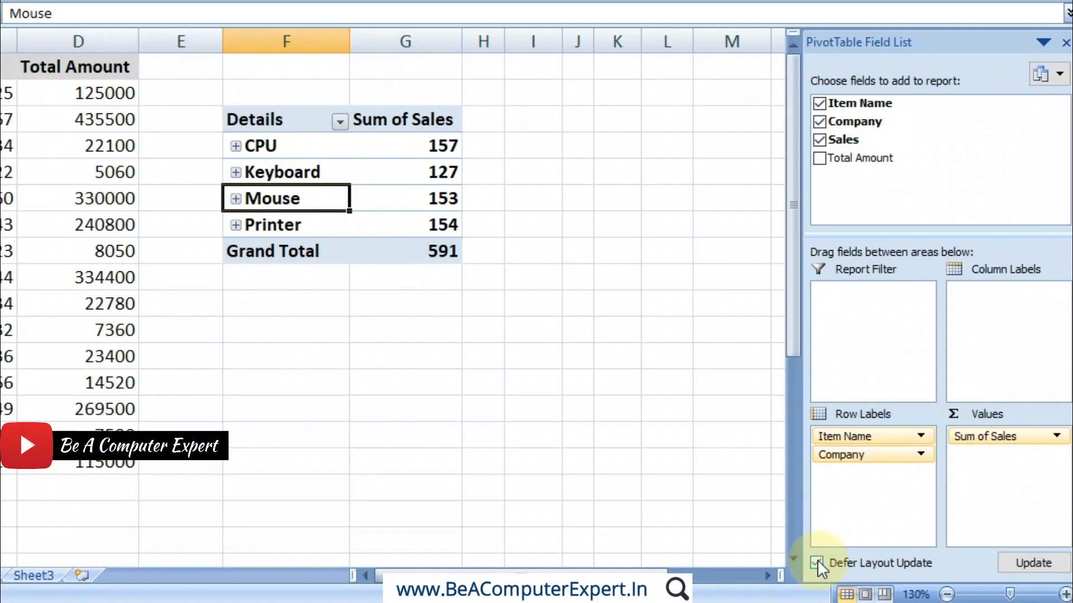
{"action": "left_click_drag", "start_coordinate": [869, 455], "coordinate": [977, 343]}
{"action": "left_click_drag", "start_coordinate": [859, 437], "coordinate": [980, 315]}
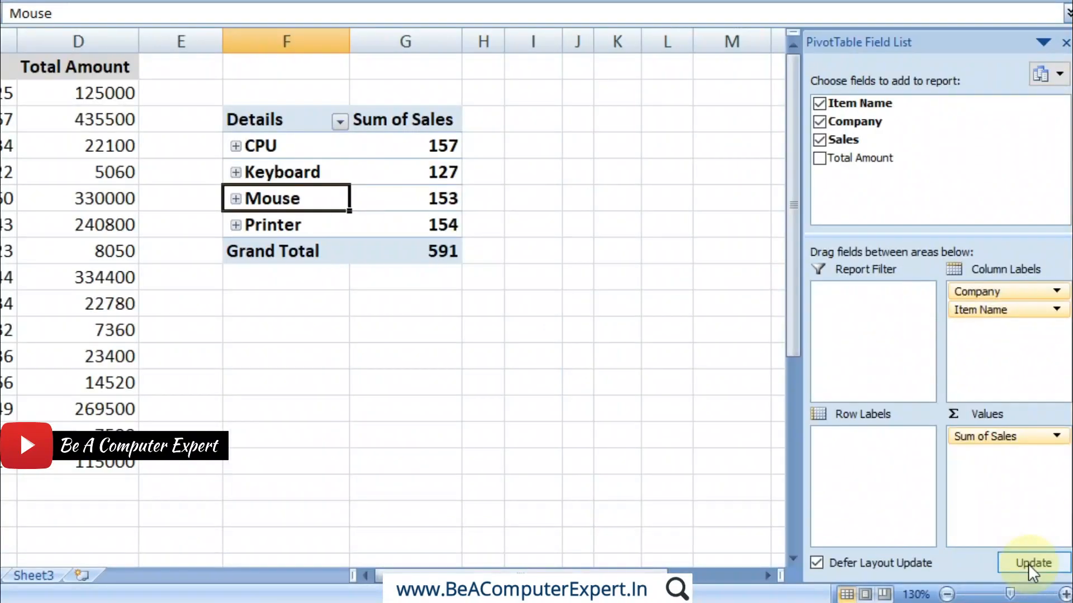
{"action": "left_click", "coordinate": [1028, 565]}
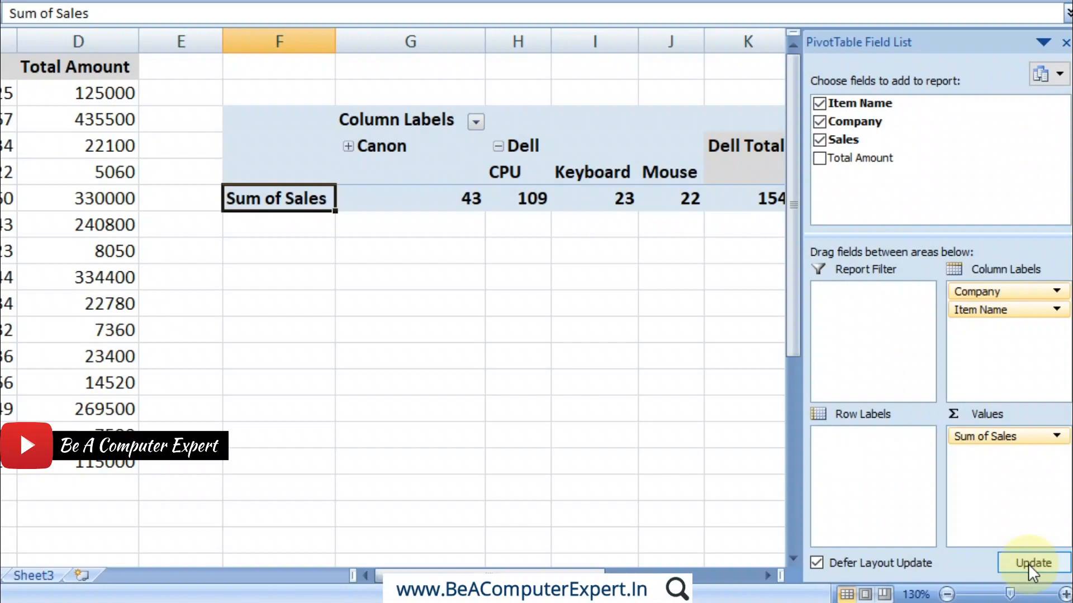
Move Company and then Item Name back to Row Labels, updating the deferred PivotTable layout after each move
{"action": "left_click_drag", "start_coordinate": [994, 293], "coordinate": [850, 437]}
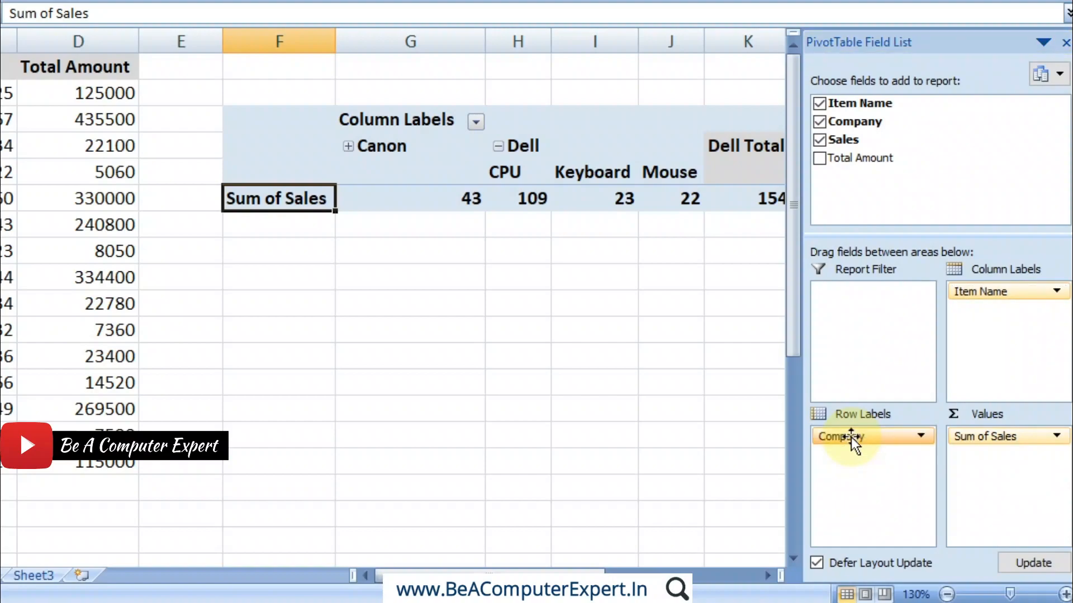
{"action": "left_click", "coordinate": [1022, 557]}
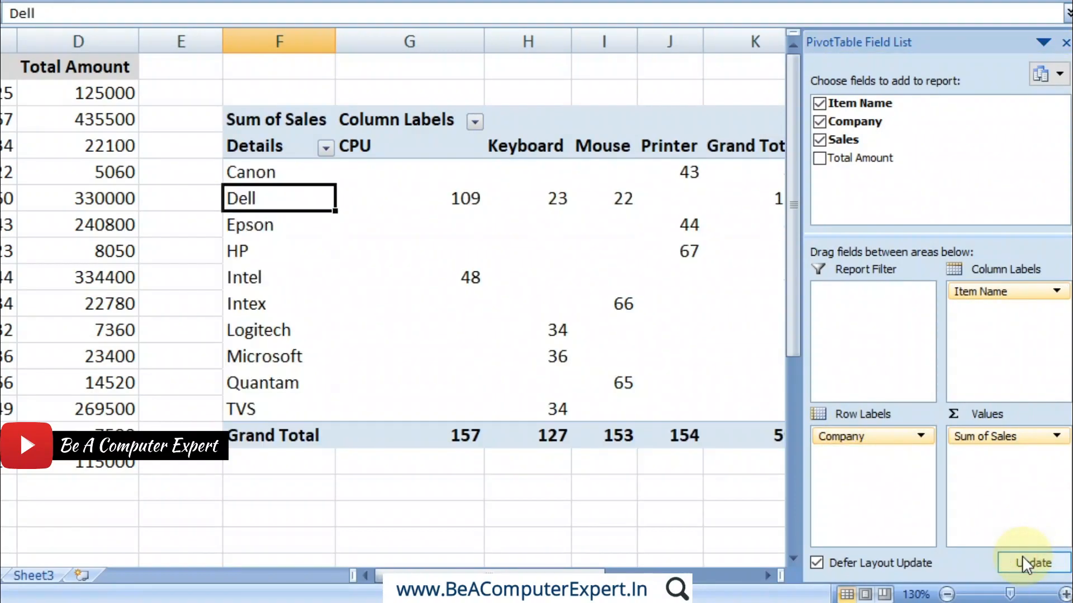
{"action": "left_click_drag", "start_coordinate": [983, 292], "coordinate": [858, 460]}
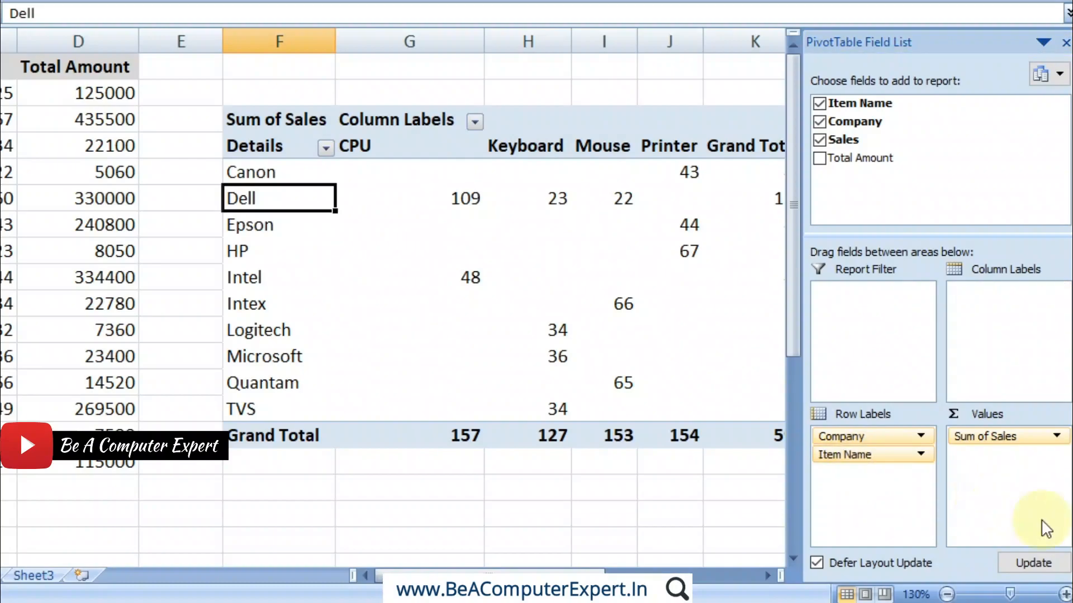
{"action": "left_click", "coordinate": [1035, 559]}
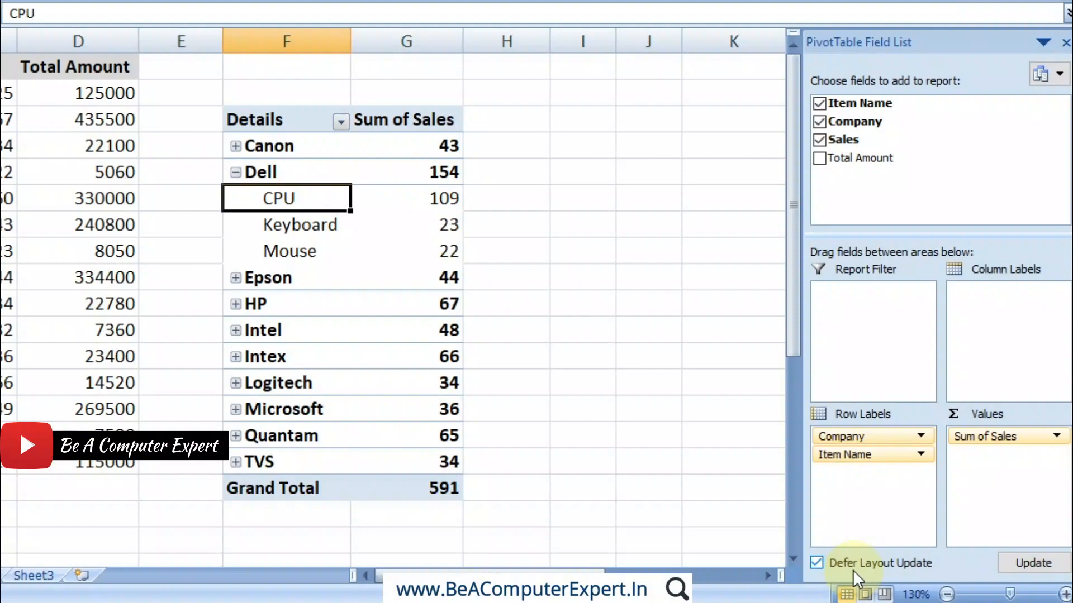
Turn off Defer Layout Update and test it by moving Item Name to Column Labels and back below Company
{"action": "left_click", "coordinate": [816, 563]}
{"action": "left_click_drag", "start_coordinate": [852, 457], "coordinate": [1022, 334]}
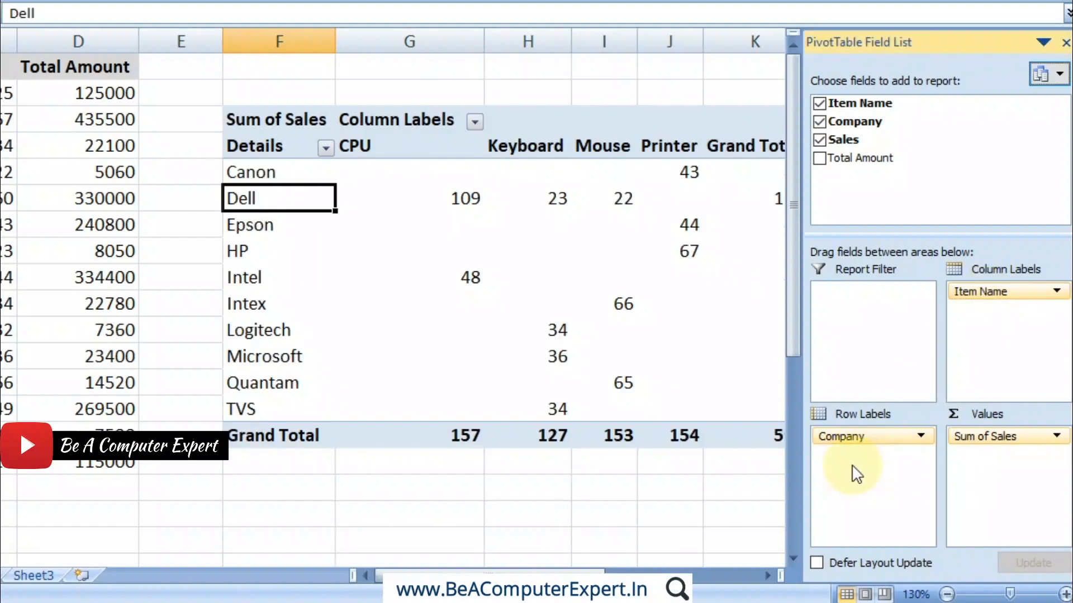
{"action": "left_click_drag", "start_coordinate": [984, 290], "coordinate": [849, 464]}
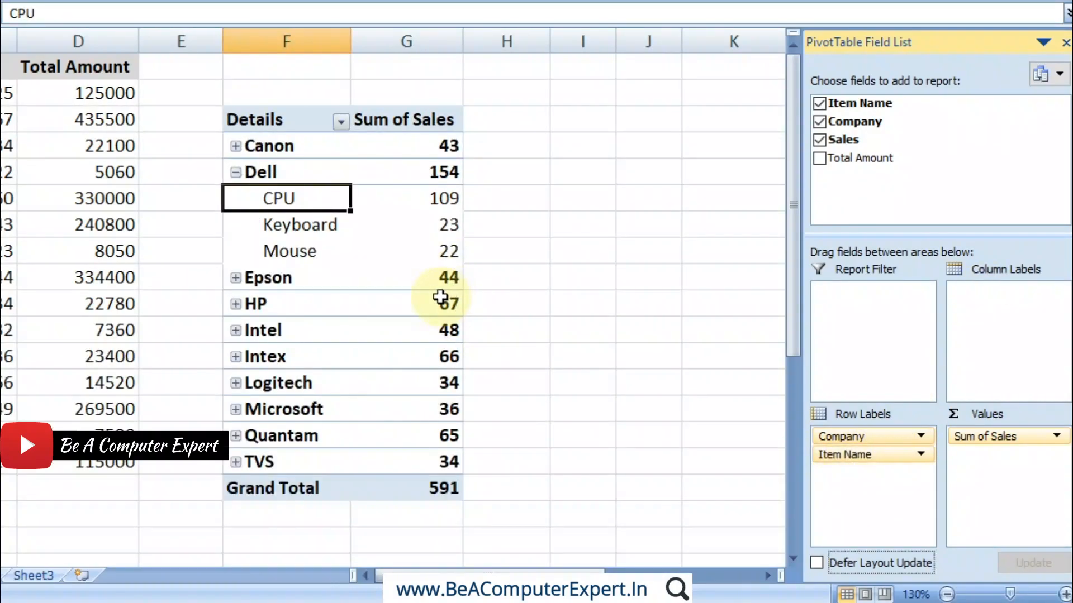
Collapse Dell's items in the PivotTable and place Item Name above Company in Row Labels
{"action": "left_click", "coordinate": [365, 289]}
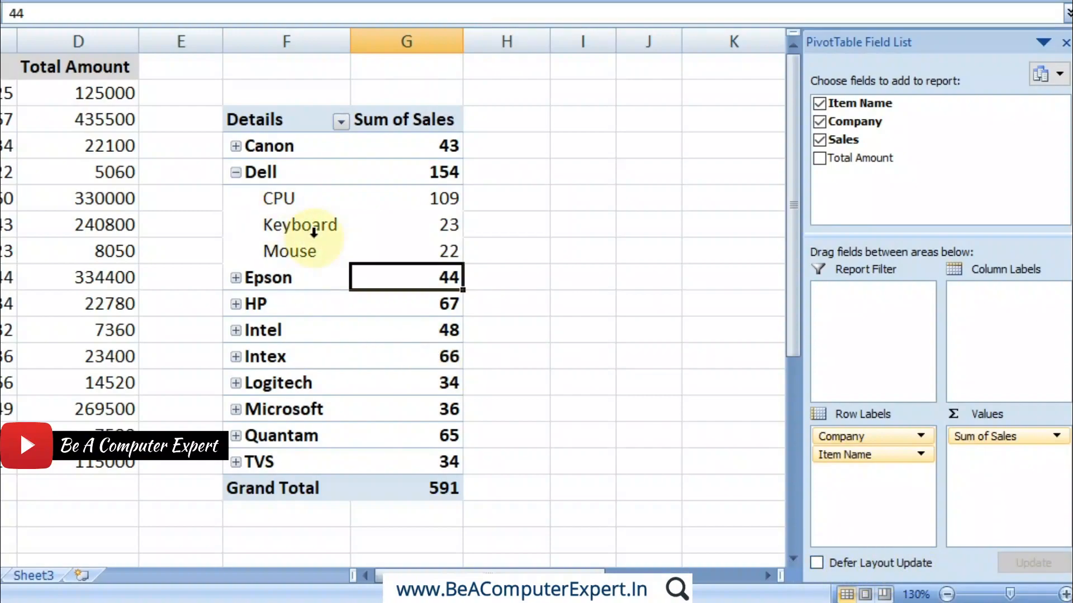
{"action": "left_click", "coordinate": [309, 215]}
{"action": "left_click", "coordinate": [378, 230]}
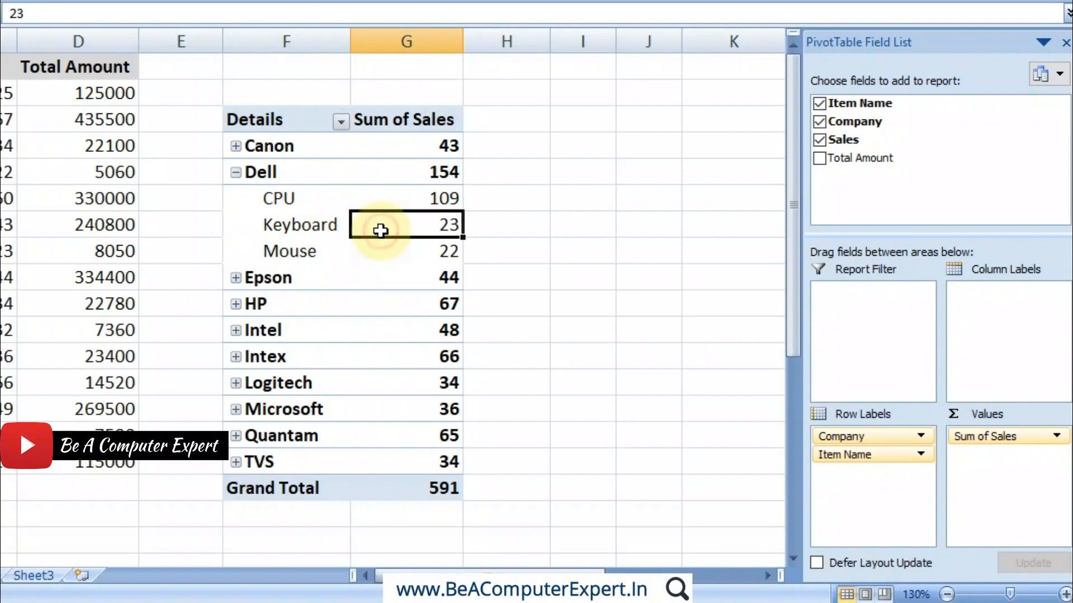
{"action": "left_click", "coordinate": [235, 173]}
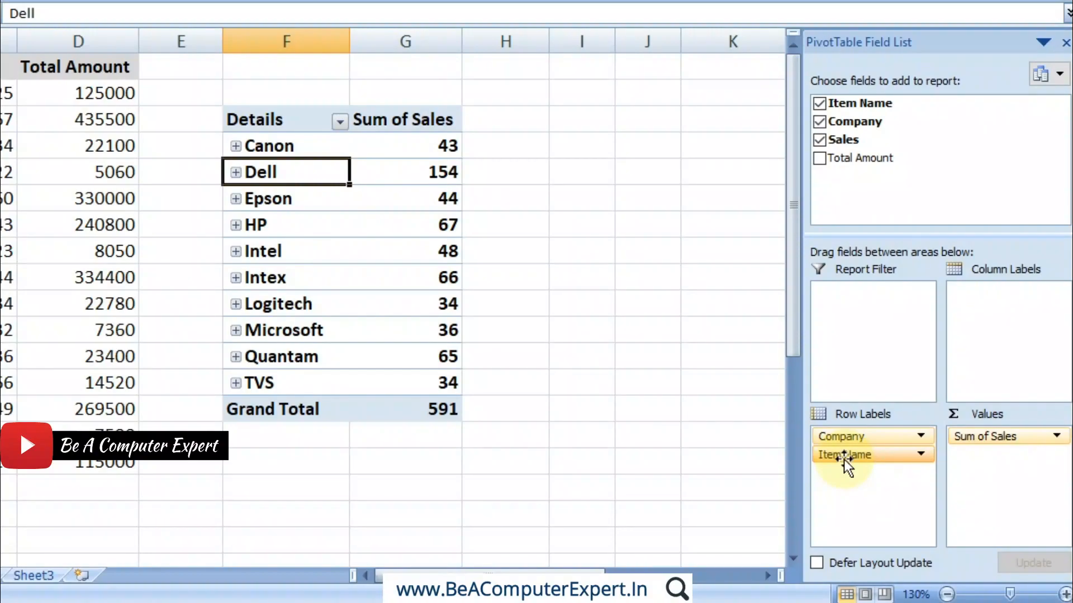
{"action": "left_click_drag", "start_coordinate": [844, 459], "coordinate": [841, 431]}
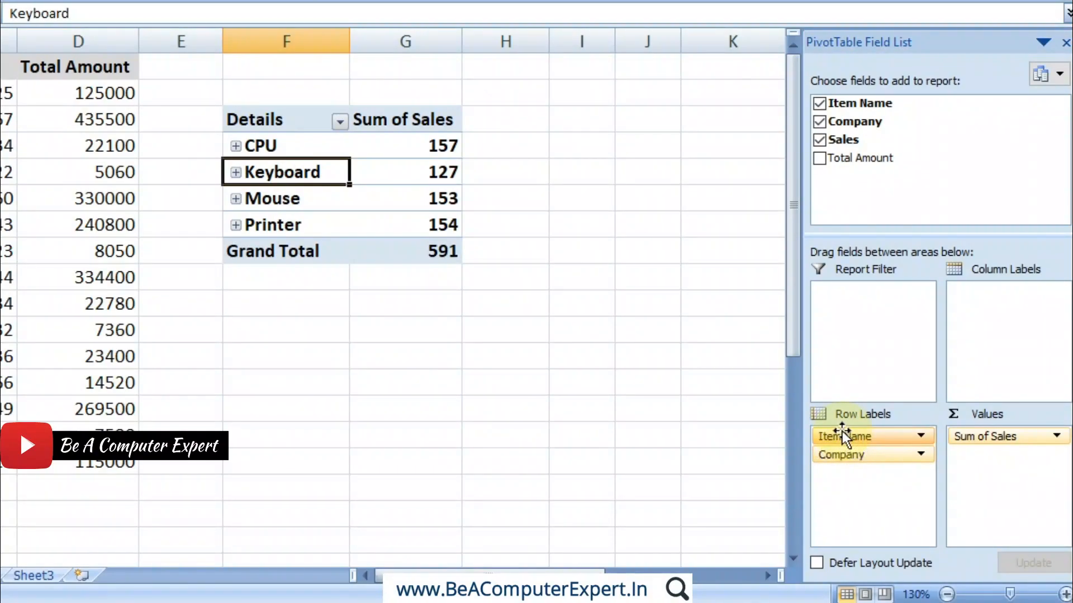
Expand and collapse the company details of CPU, and do the same for Keyboard
{"action": "left_click", "coordinate": [236, 146]}
{"action": "left_click", "coordinate": [236, 146]}
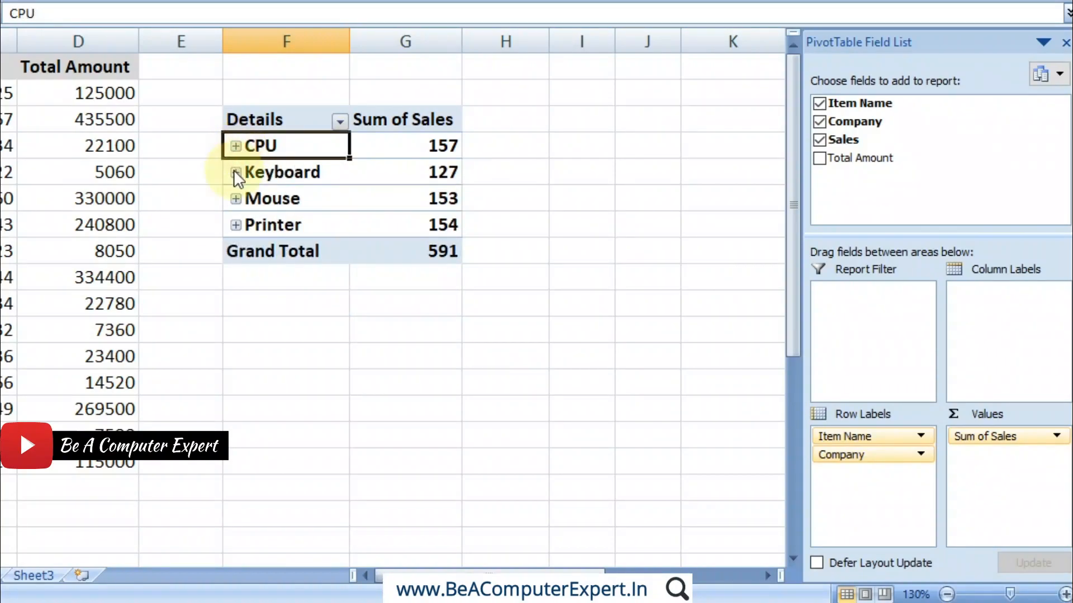
{"action": "left_click", "coordinate": [235, 171]}
{"action": "left_click", "coordinate": [235, 171]}
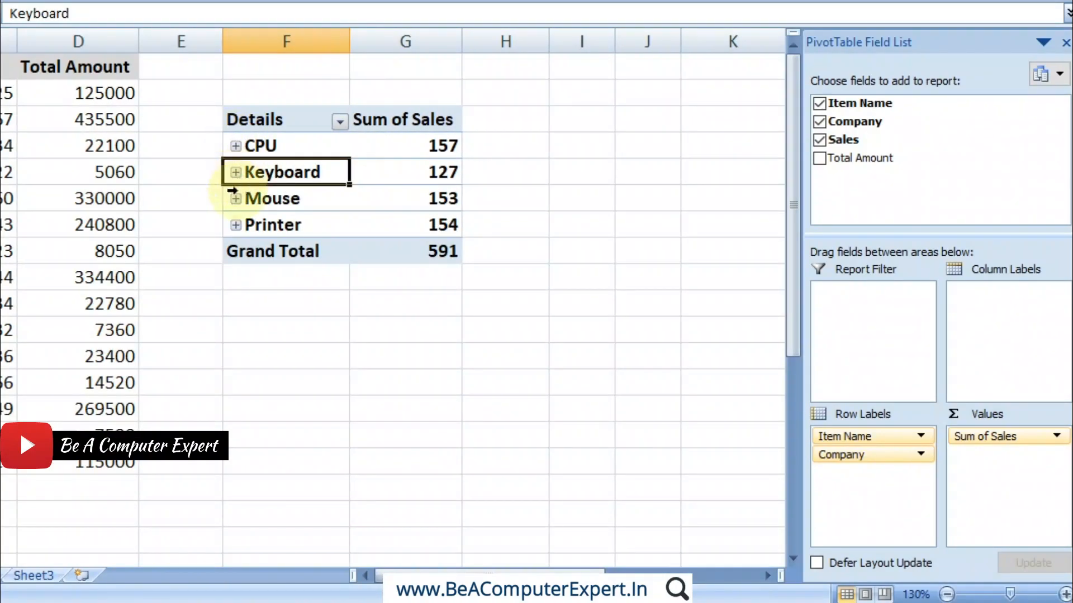
Expand the entire Item Name field to show the companies under every item
{"action": "left_click", "coordinate": [241, 147]}
{"action": "right_click", "coordinate": [242, 147]}
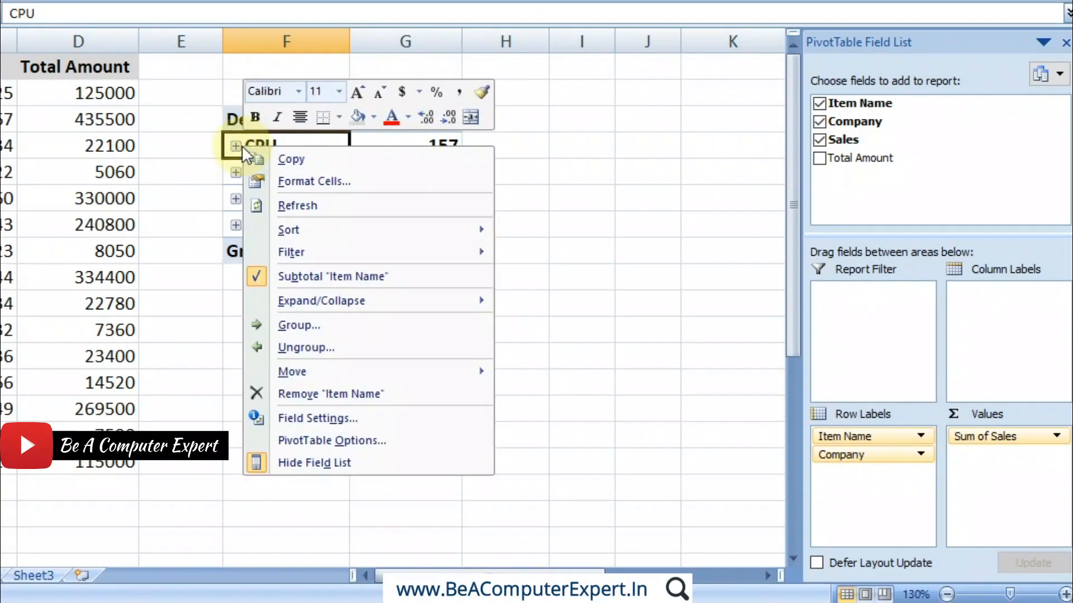
{"action": "mouse_move", "coordinate": [334, 293]}
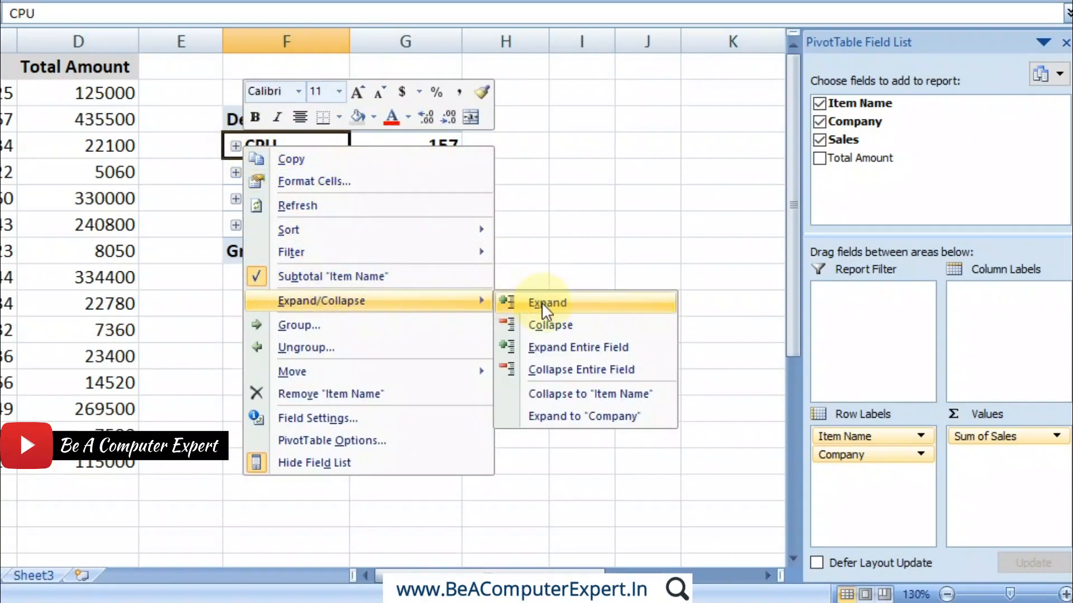
{"action": "left_click", "coordinate": [552, 352]}
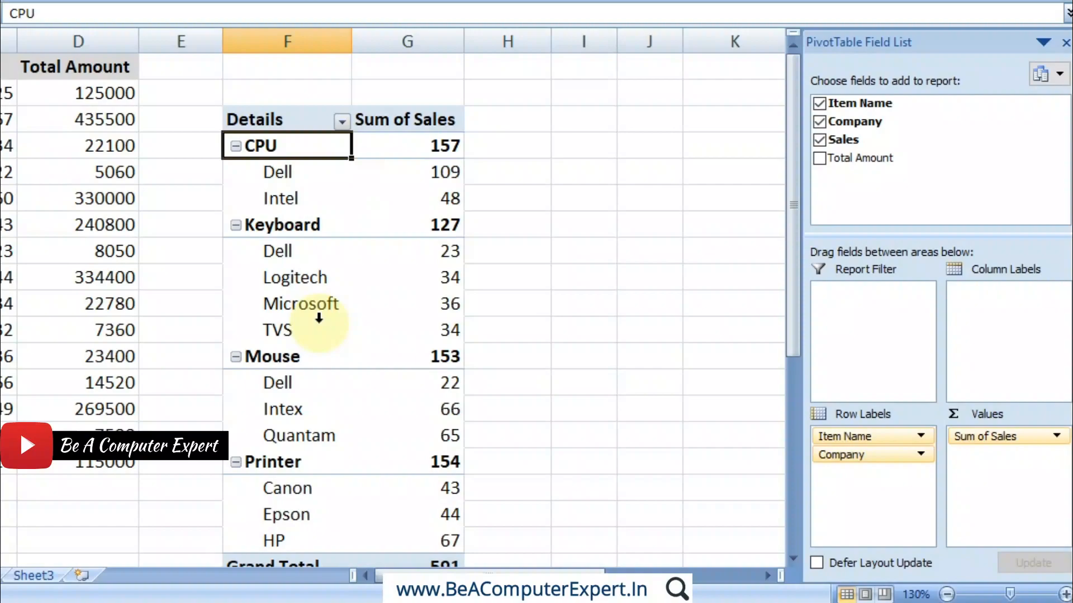
Collapse CPU, Keyboard, Mouse and Printer one by one and select the four item labels
{"action": "left_click", "coordinate": [235, 146]}
{"action": "left_click", "coordinate": [221, 173]}
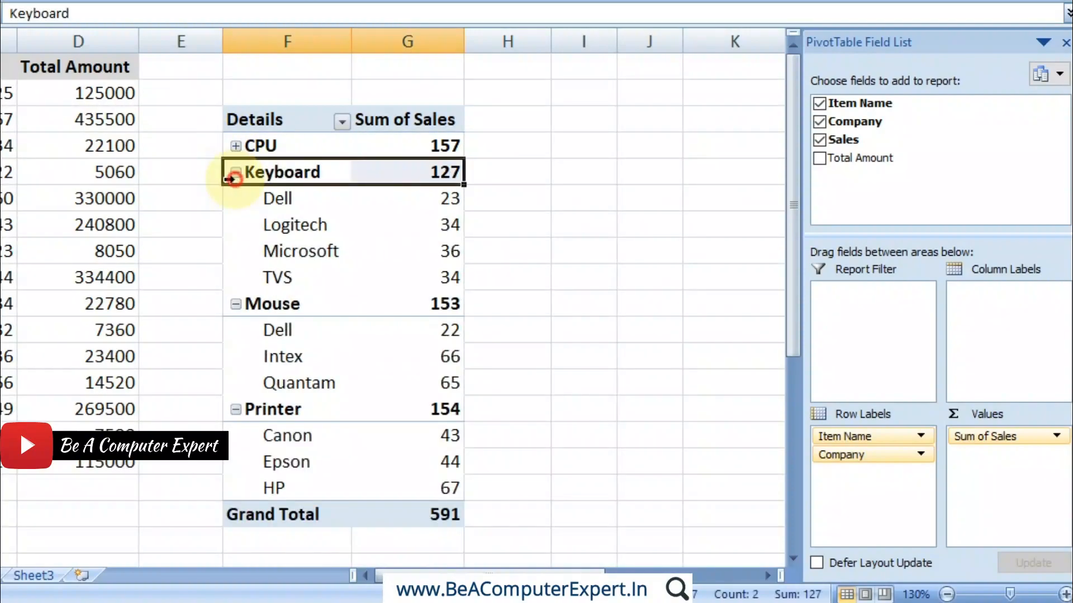
{"action": "right_click", "coordinate": [236, 176]}
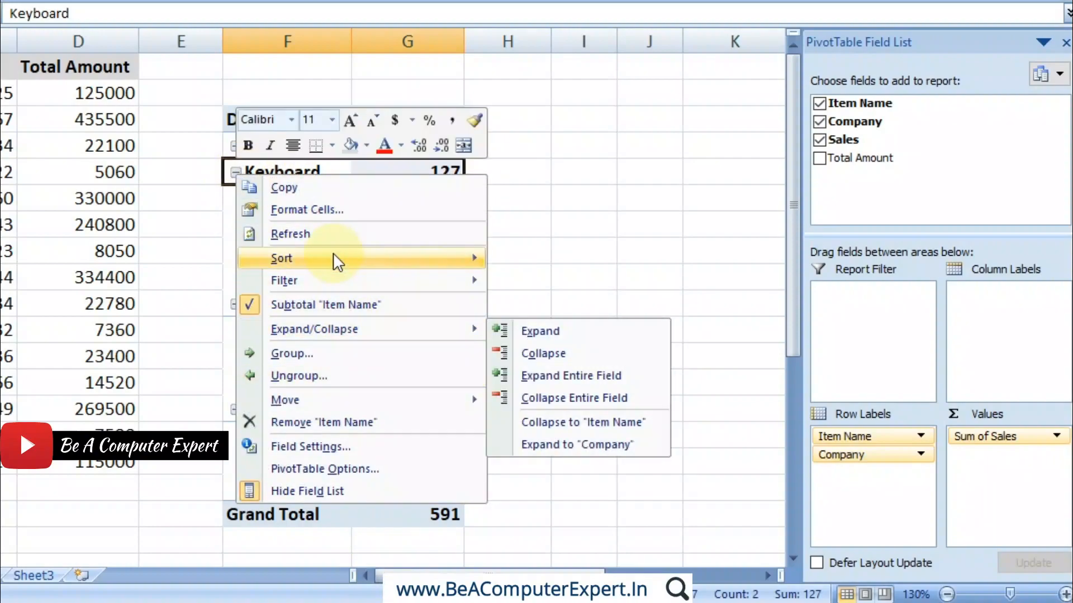
{"action": "left_click", "coordinate": [263, 73]}
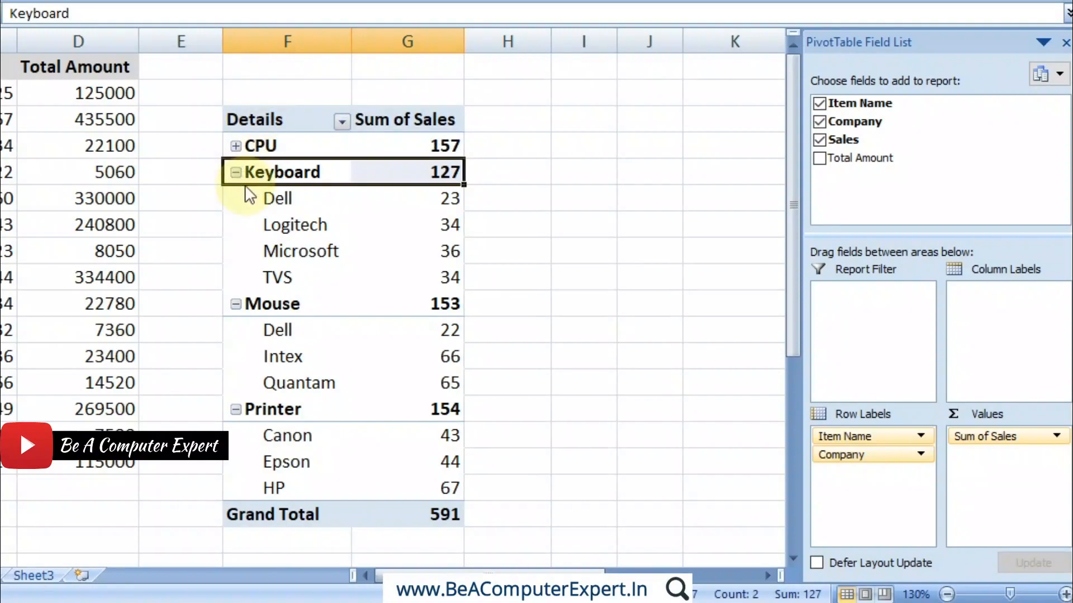
{"action": "left_click", "coordinate": [235, 172]}
{"action": "left_click", "coordinate": [235, 198]}
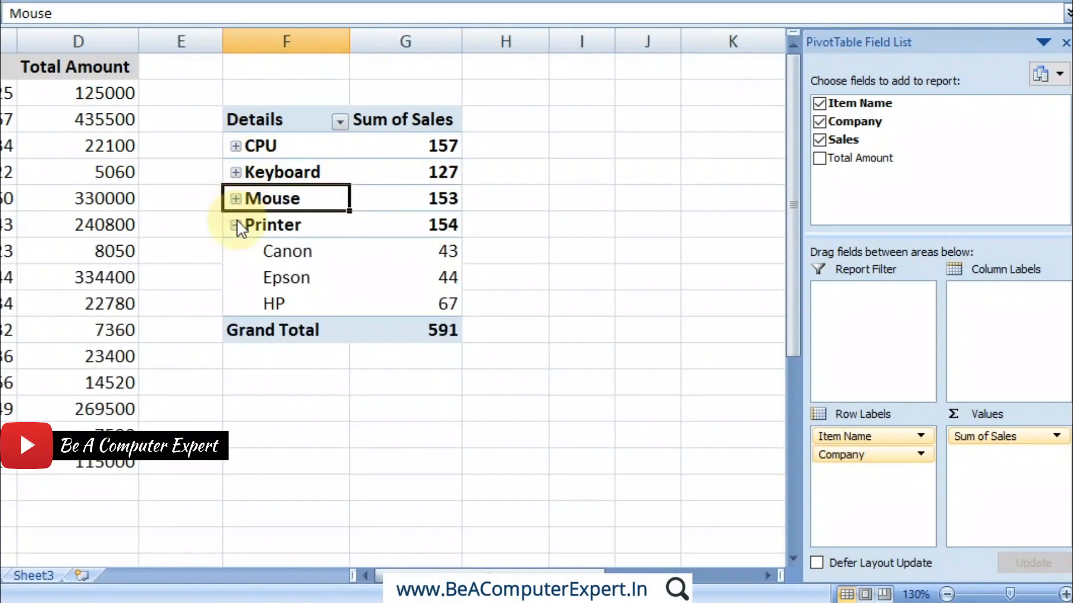
{"action": "left_click", "coordinate": [236, 224]}
{"action": "left_click", "coordinate": [296, 161]}
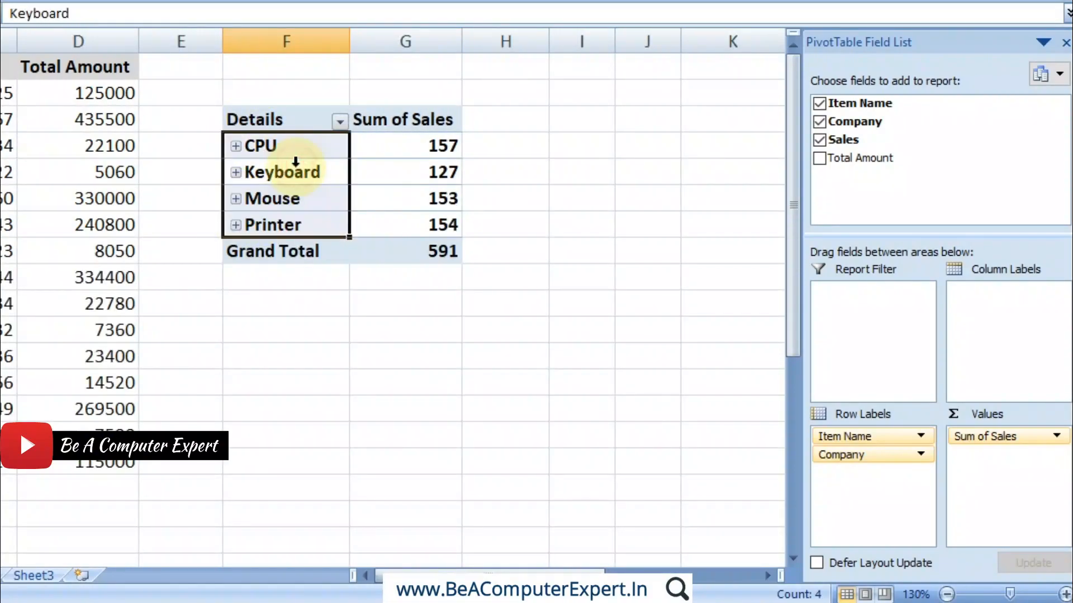
{"action": "left_click", "coordinate": [279, 187]}
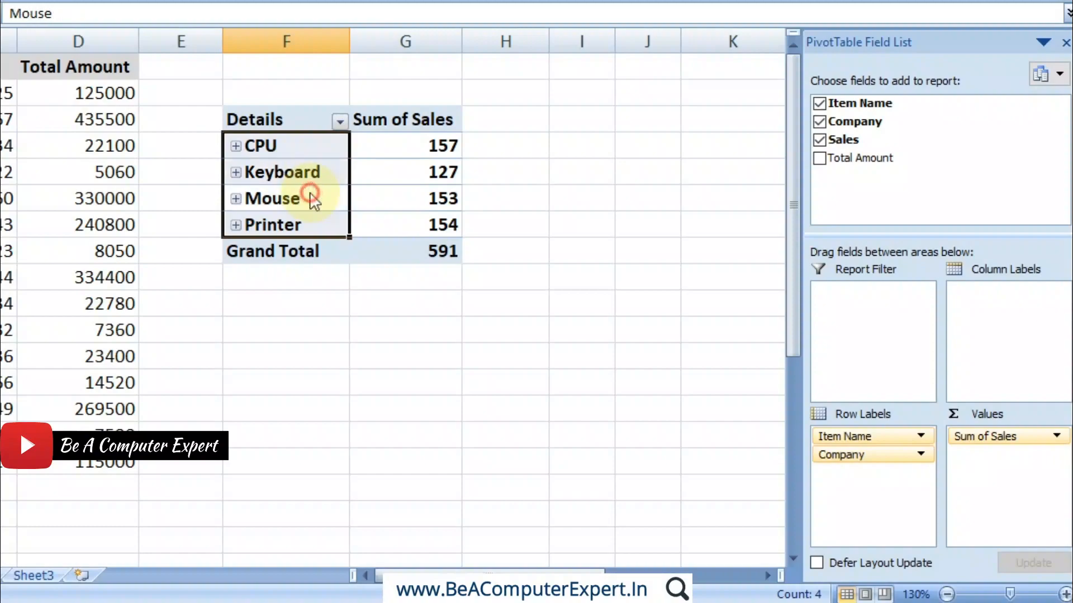